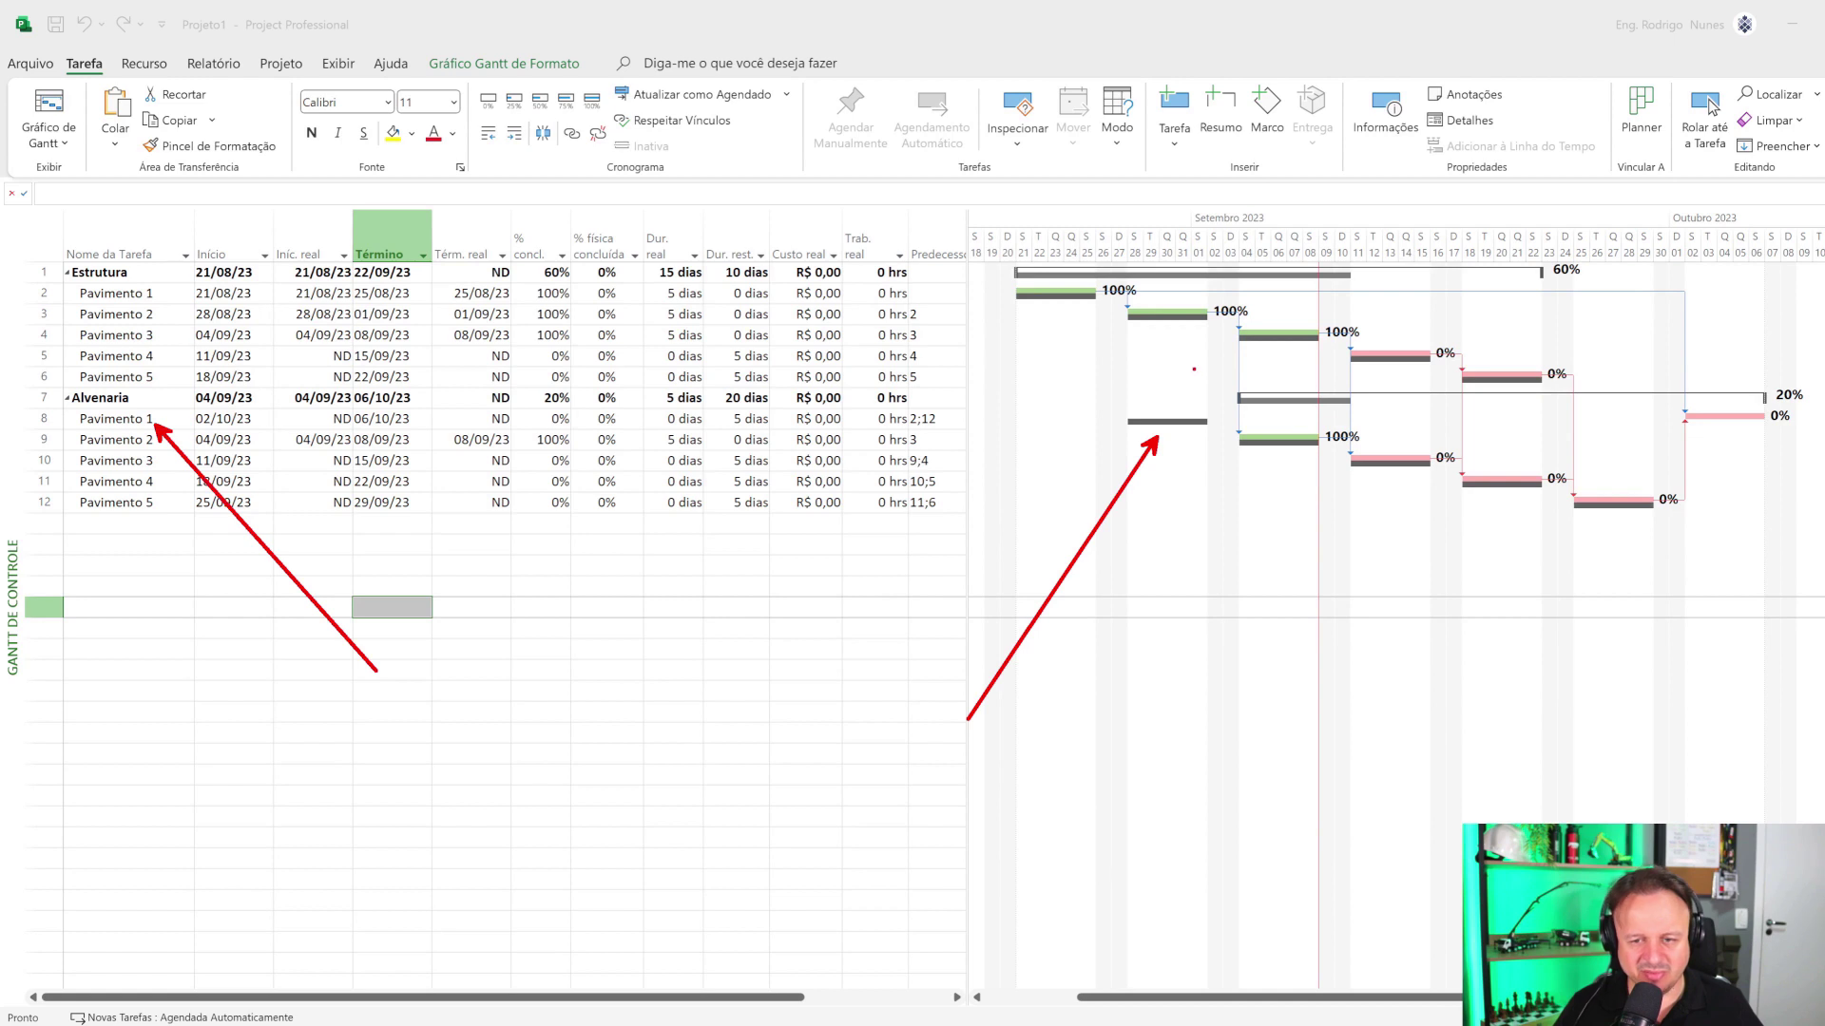
pyautogui.moveTo(1231, 404)
pyautogui.mouseDown()
pyautogui.moveTo(1102, 428)
pyautogui.moveTo(1234, 447)
pyautogui.moveTo(1193, 390)
pyautogui.moveTo(1249, 520)
pyautogui.moveTo(1352, 574)
pyautogui.moveTo(1615, 568)
pyautogui.moveTo(1710, 493)
pyautogui.moveTo(1722, 438)
pyautogui.moveTo(1728, 456)
pyautogui.mouseUp()
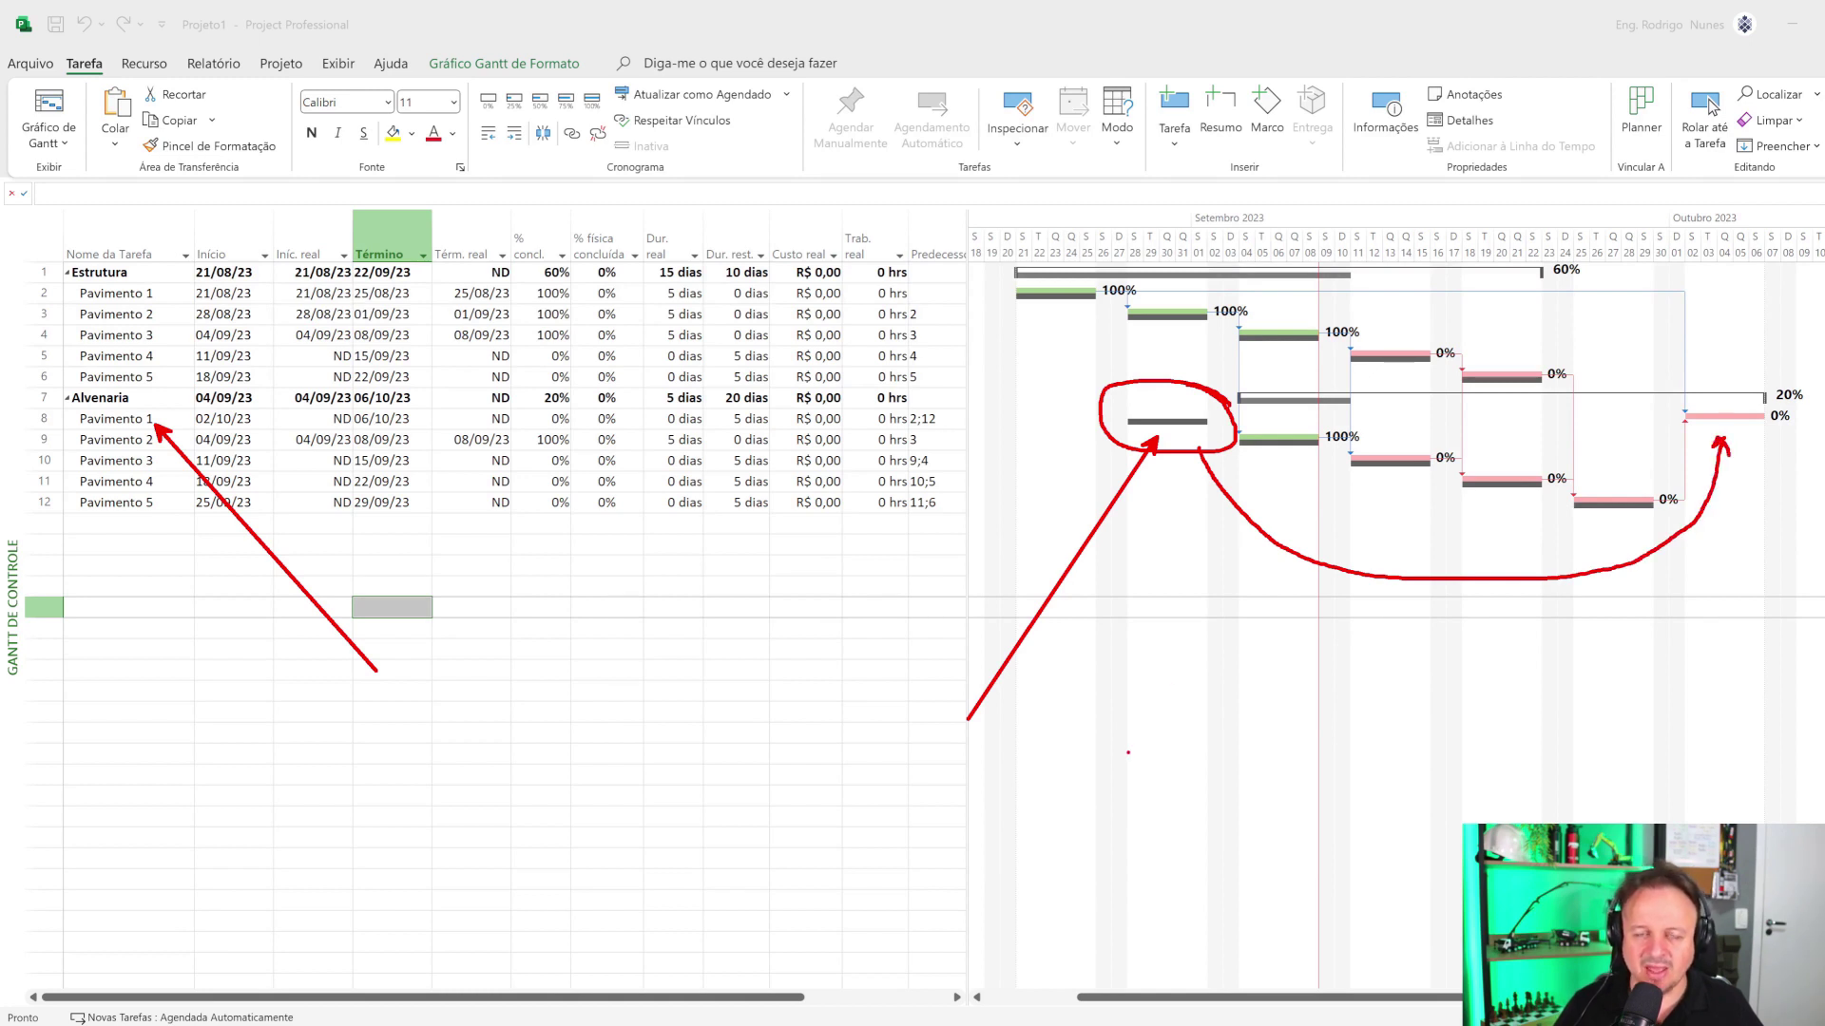
pyautogui.moveTo(996, 229)
pyautogui.mouseDown()
pyautogui.moveTo(873, 228)
pyautogui.moveTo(862, 458)
pyautogui.moveTo(975, 516)
pyautogui.moveTo(1050, 284)
pyautogui.moveTo(950, 214)
pyautogui.mouseUp()
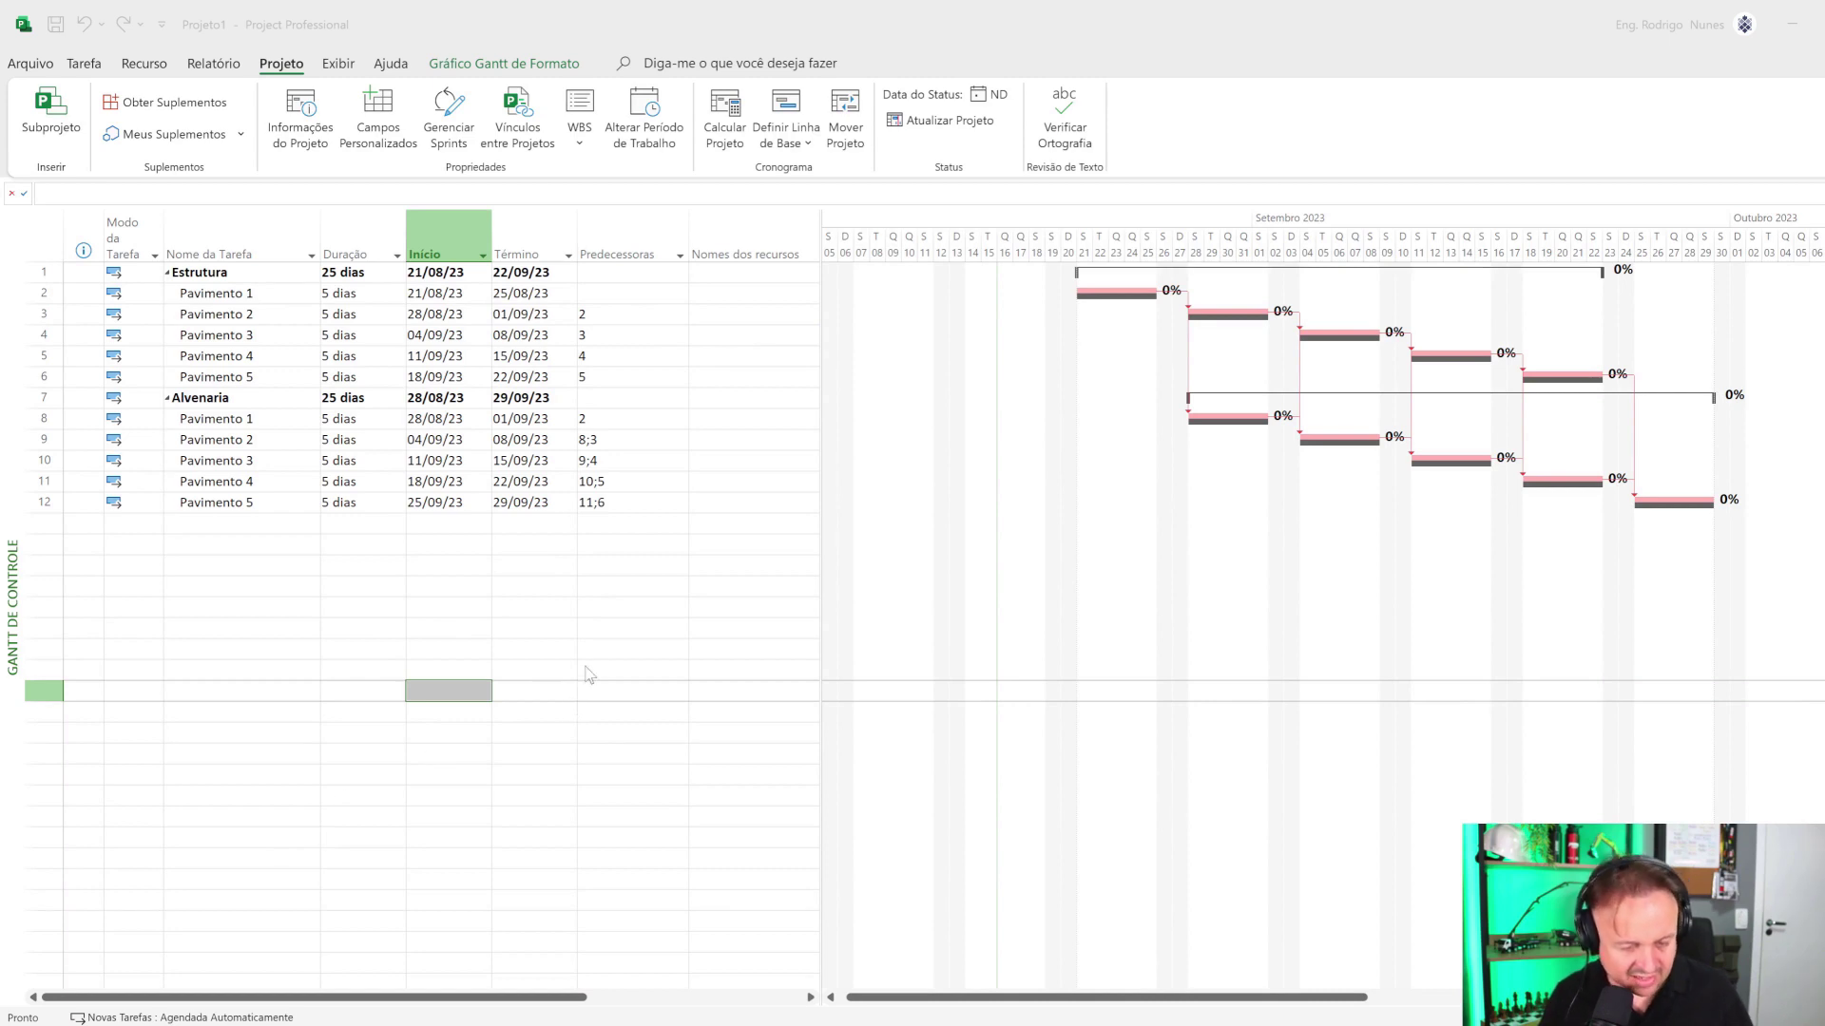
# - Examine the predecessor links of the Estrutura and Alvenaria floor tasks, especially Alvenaria's Pavimento 1
pyautogui.moveTo(597, 530)
pyautogui.mouseDown()
pyautogui.moveTo(718, 375)
pyautogui.moveTo(608, 247)
pyautogui.moveTo(549, 347)
pyautogui.moveTo(587, 521)
pyautogui.mouseUp()
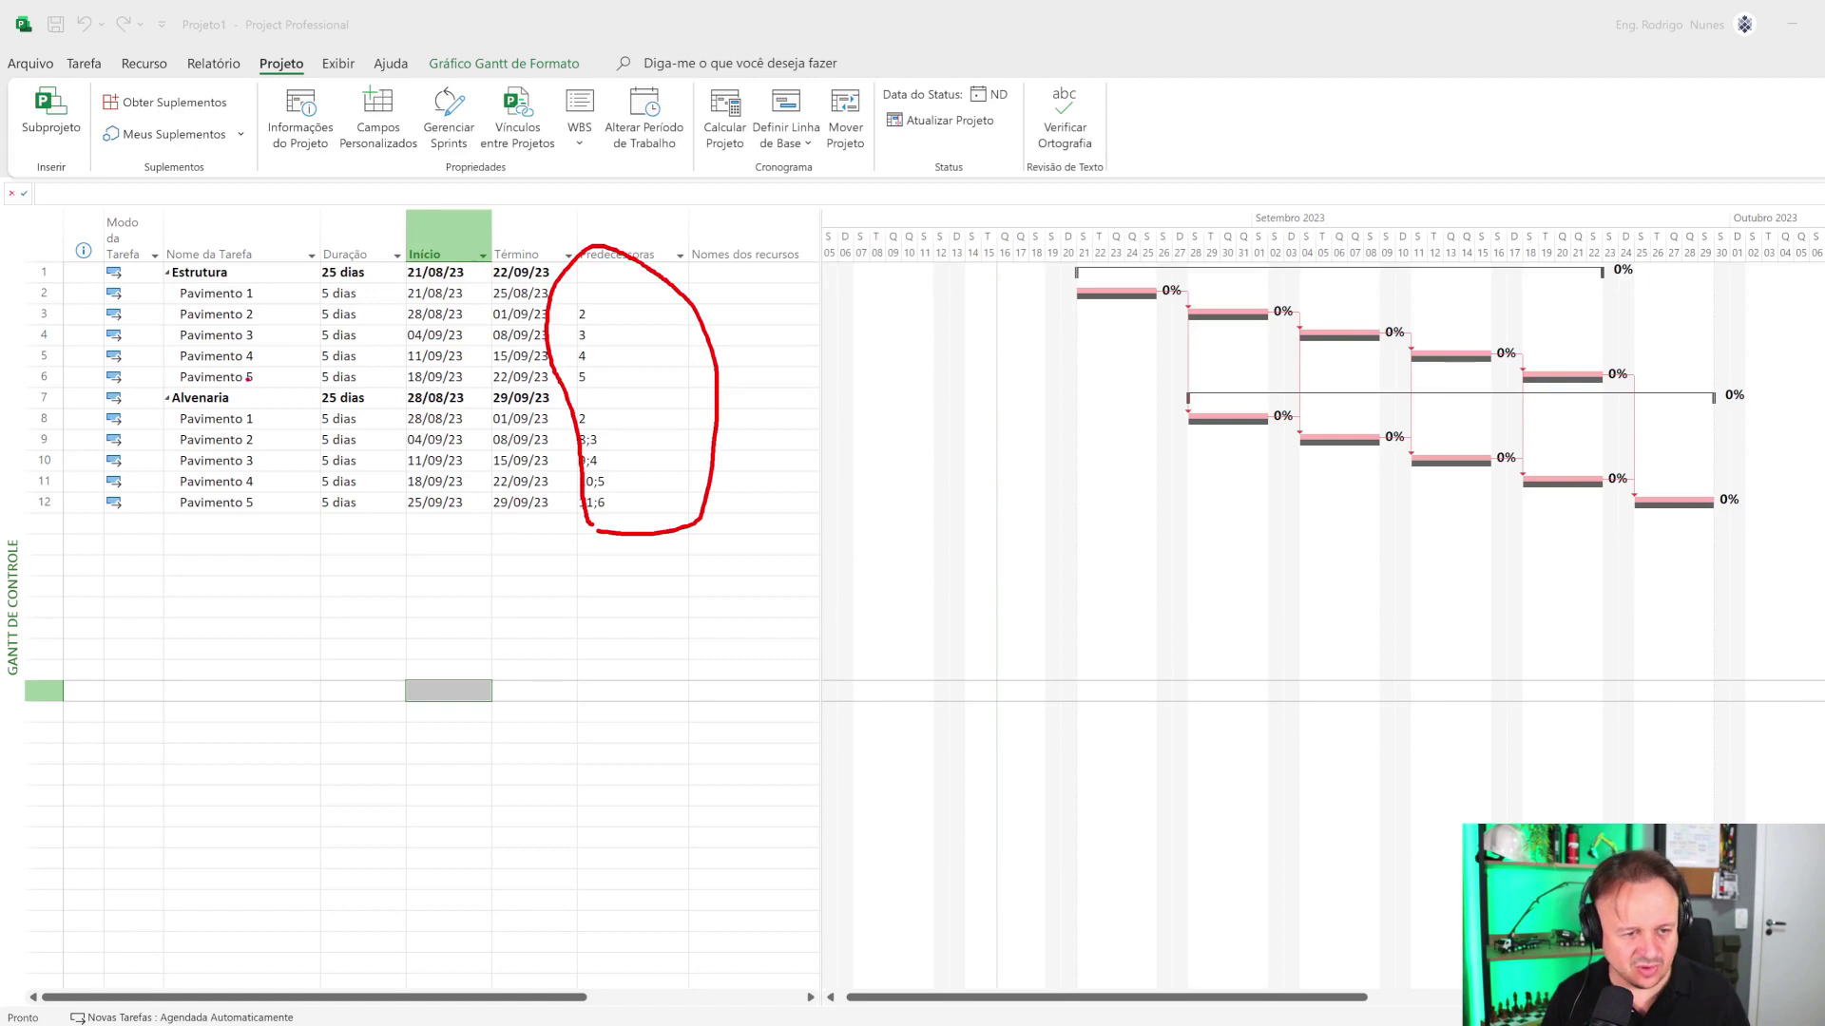
pyautogui.moveTo(286, 241)
pyautogui.mouseDown()
pyautogui.moveTo(185, 224)
pyautogui.moveTo(157, 528)
pyautogui.moveTo(305, 475)
pyautogui.moveTo(290, 245)
pyautogui.mouseUp()
pyautogui.press('Escape')
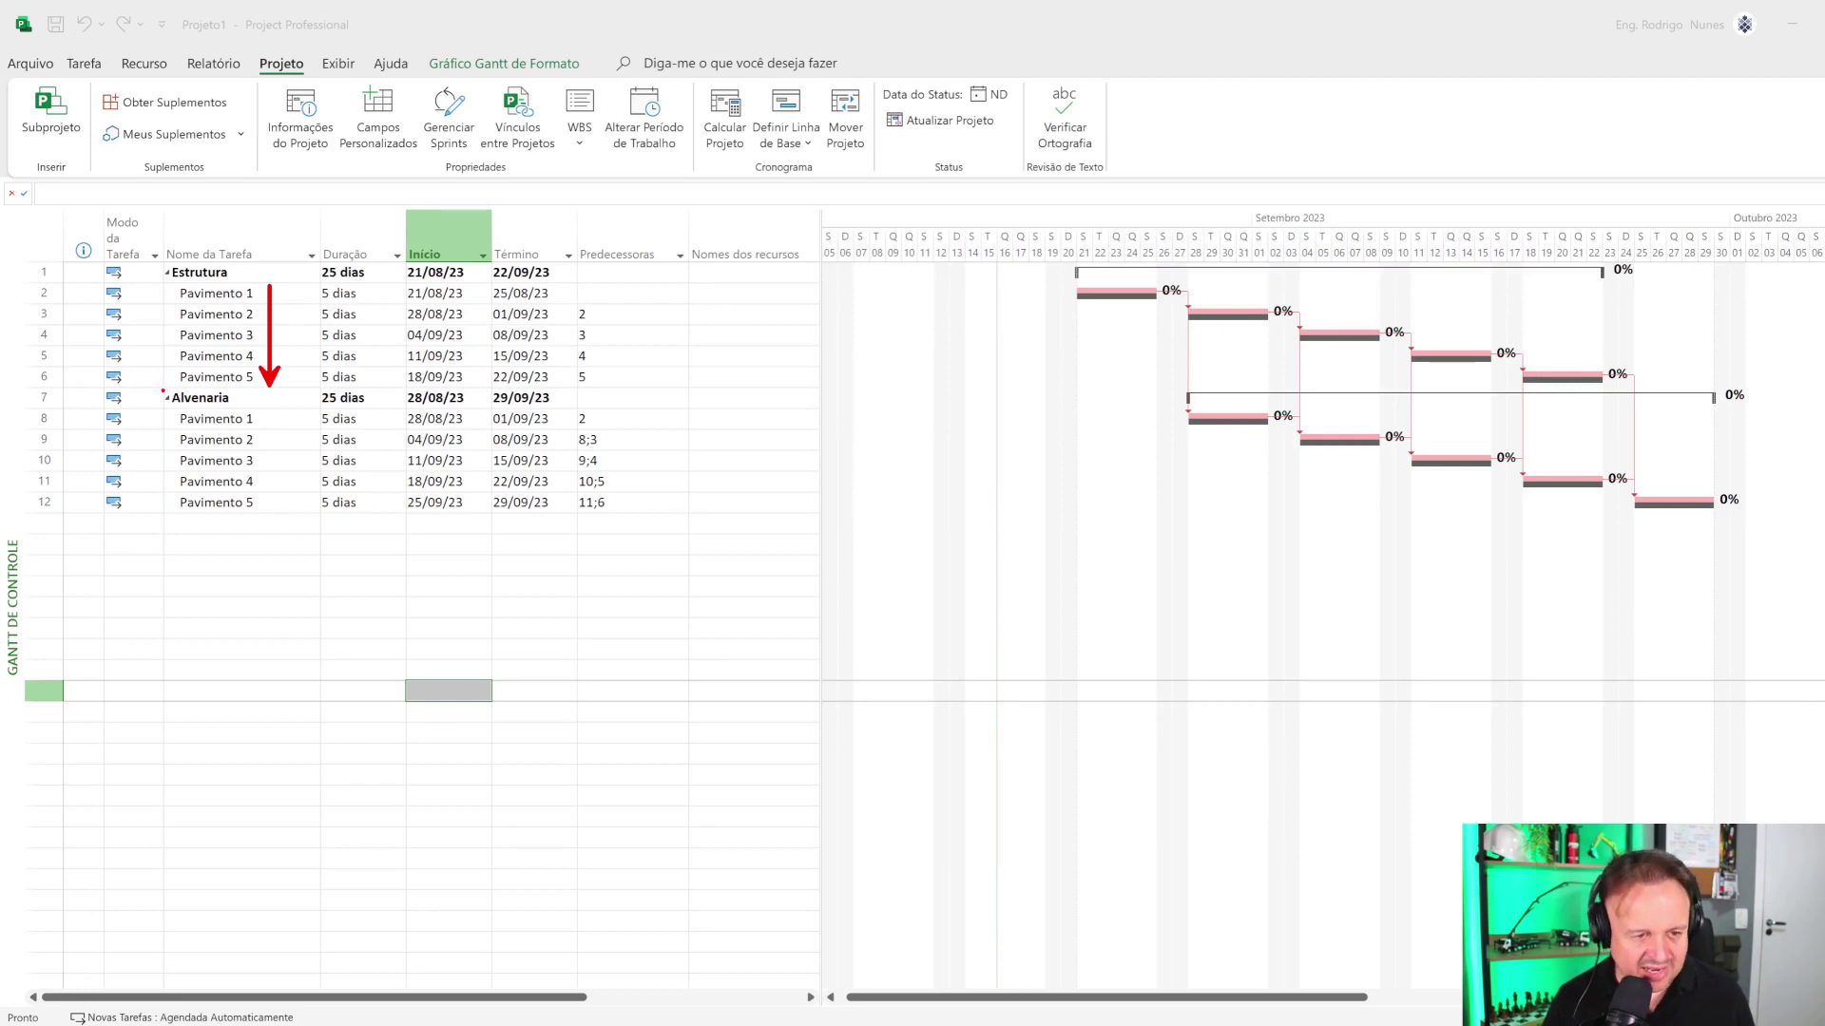
pyautogui.moveTo(162, 388); pyautogui.dragTo(327, 518)
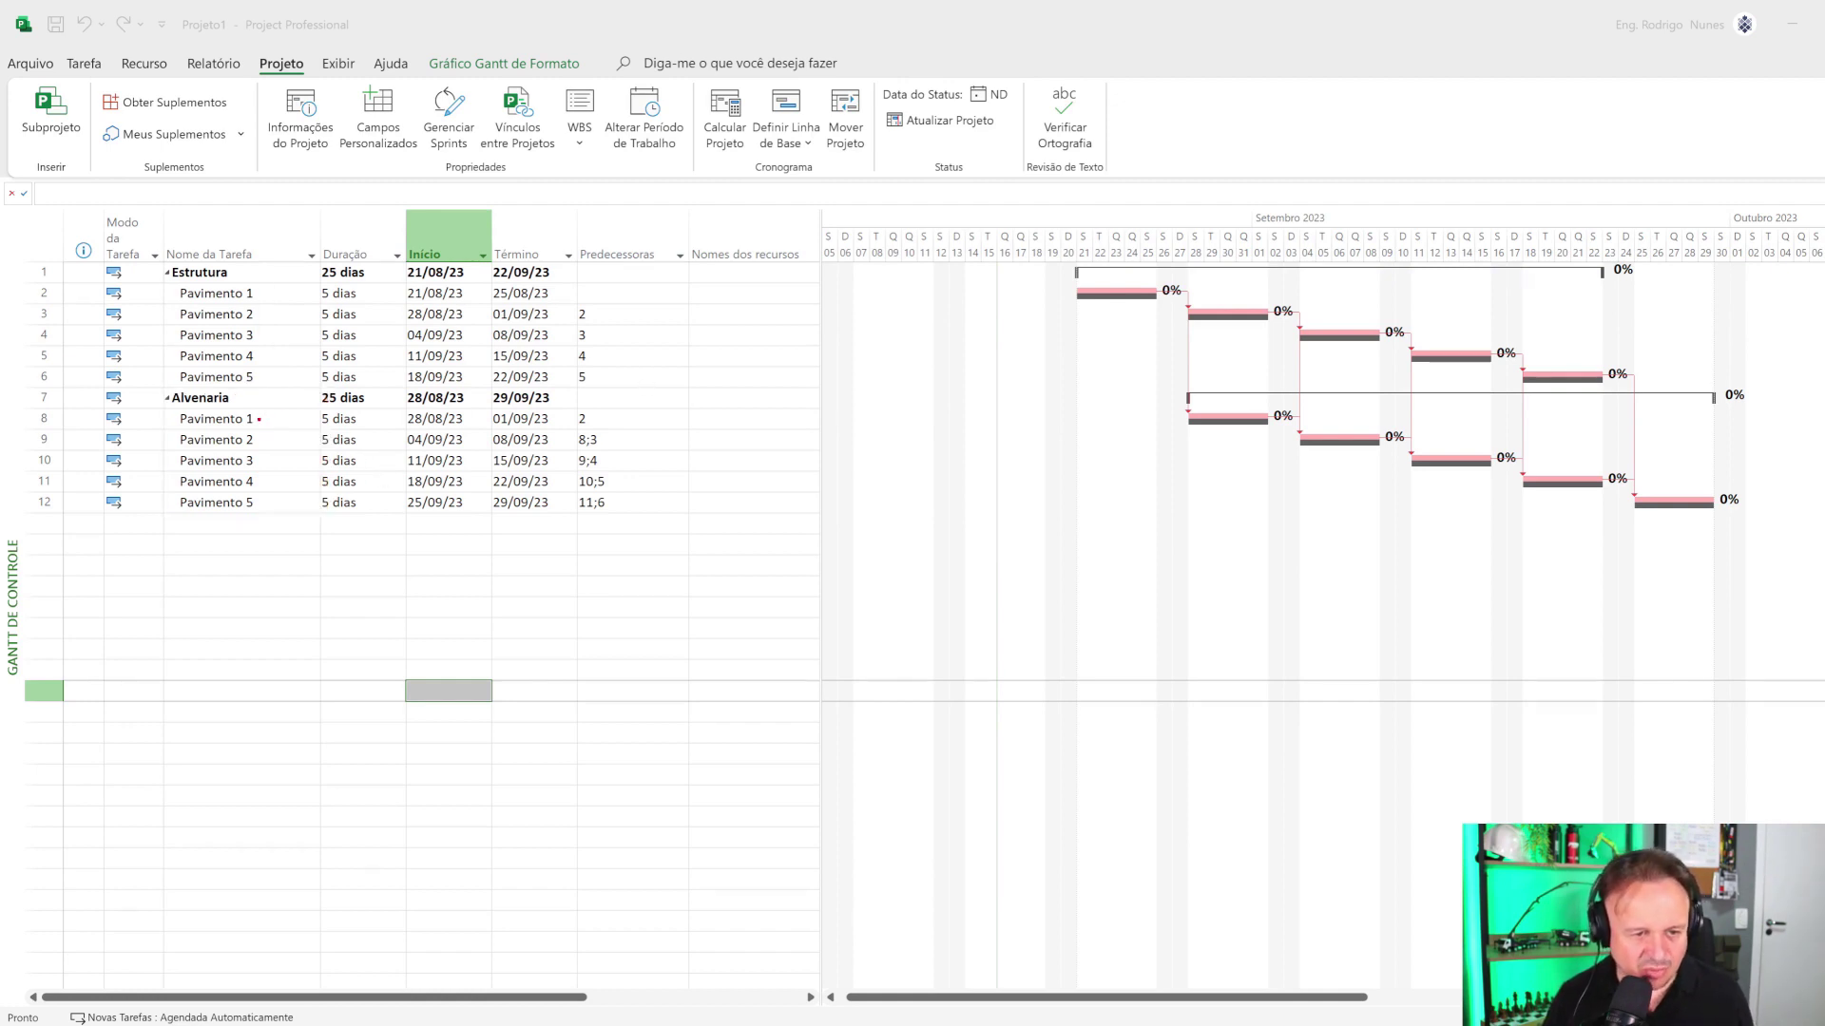
pyautogui.moveTo(258, 419); pyautogui.dragTo(417, 383)
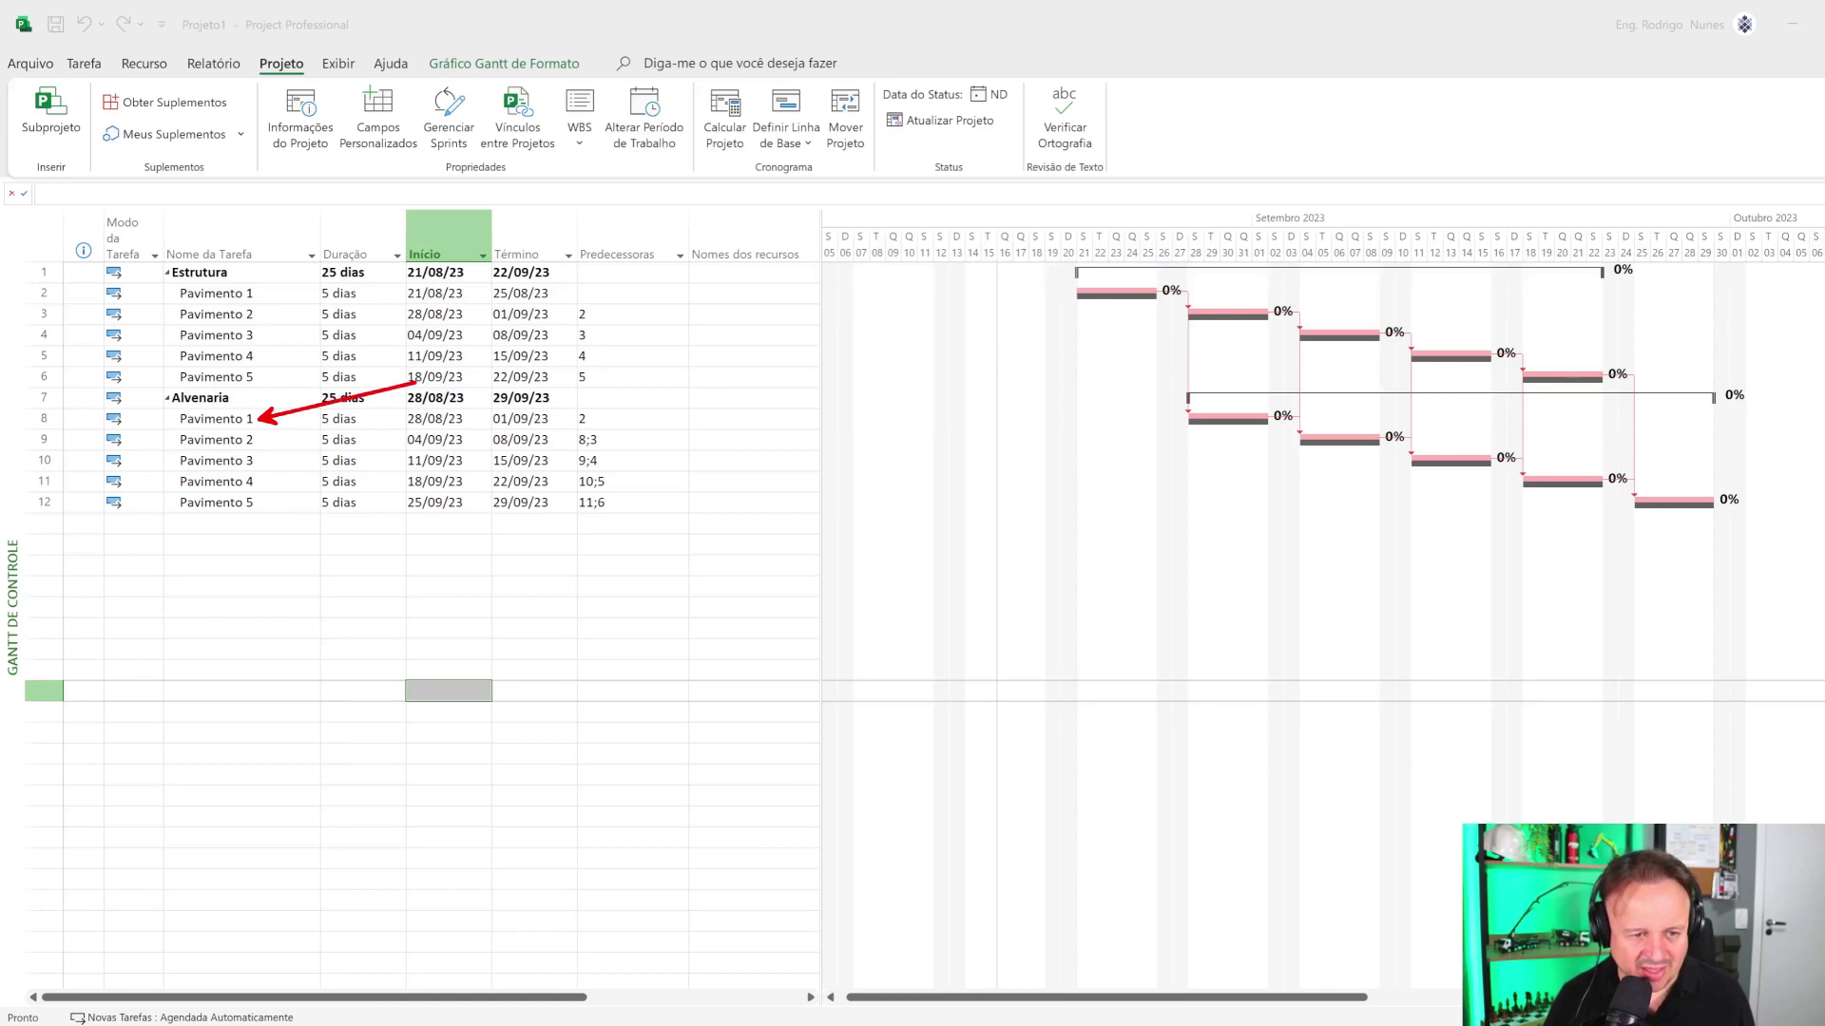
pyautogui.moveTo(591, 418); pyautogui.dragTo(763, 384)
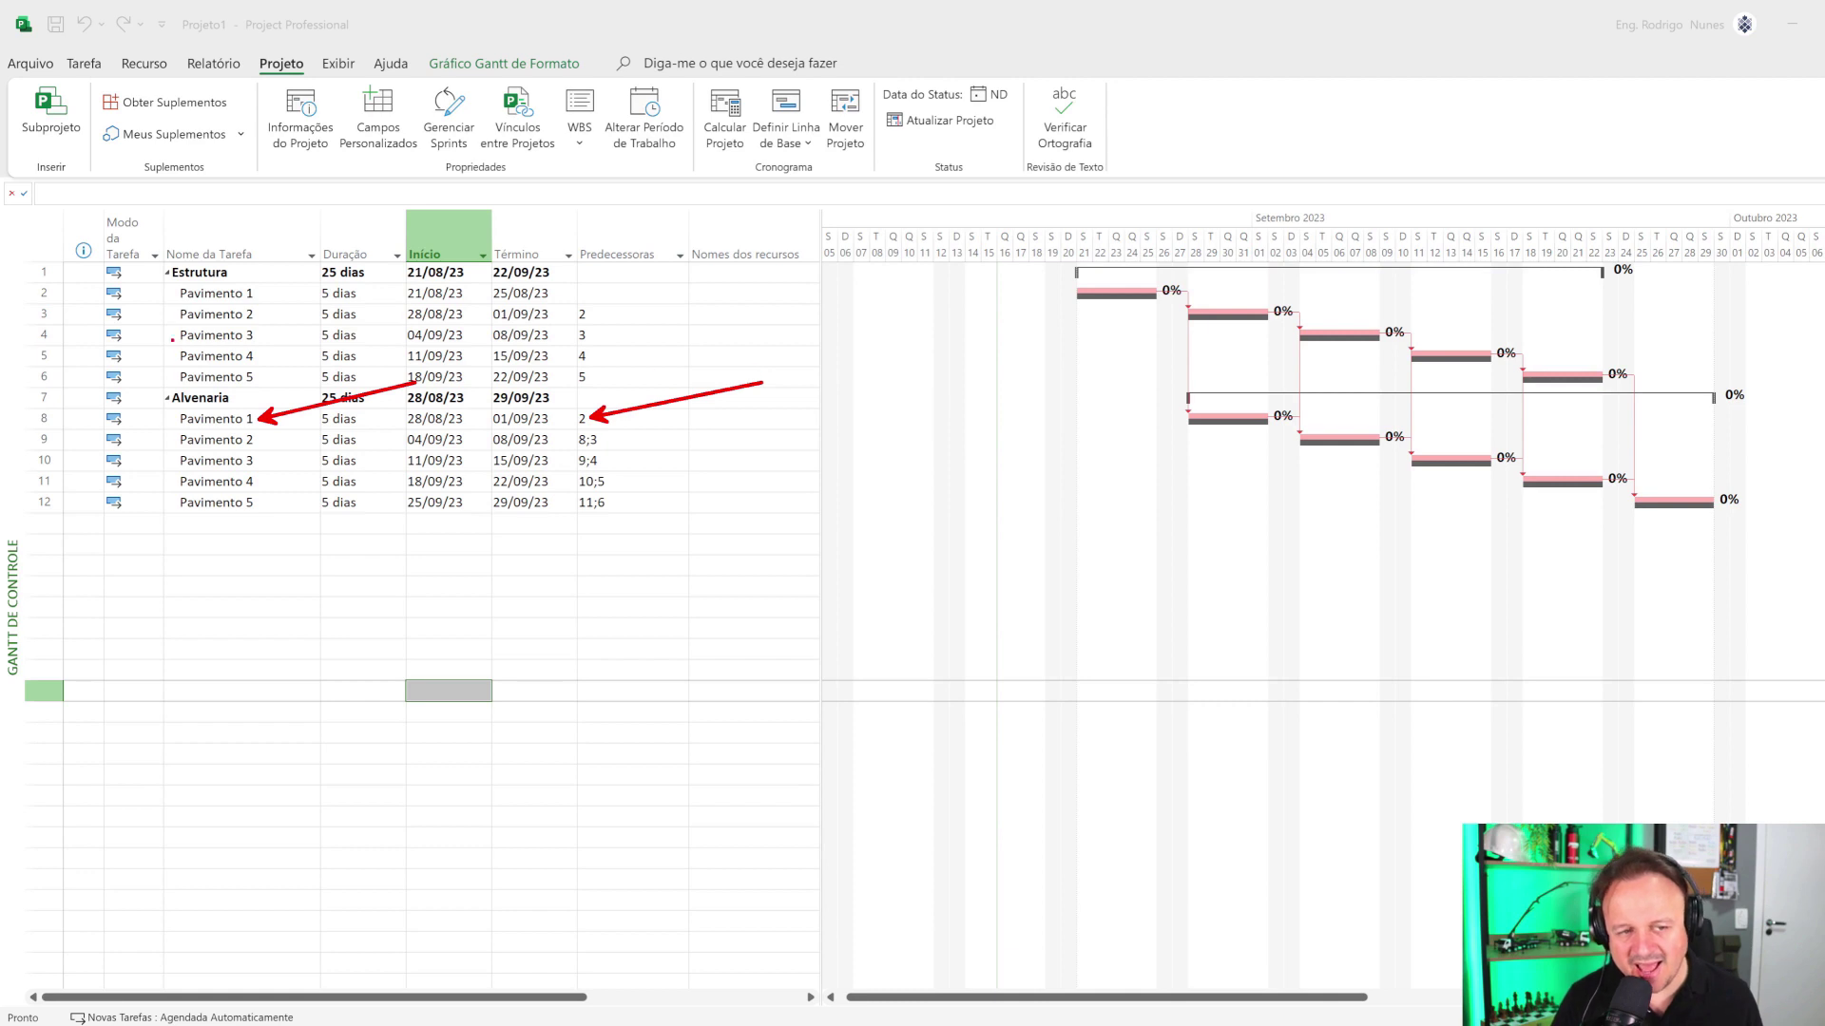
pyautogui.moveTo(56, 290); pyautogui.dragTo(251, 200)
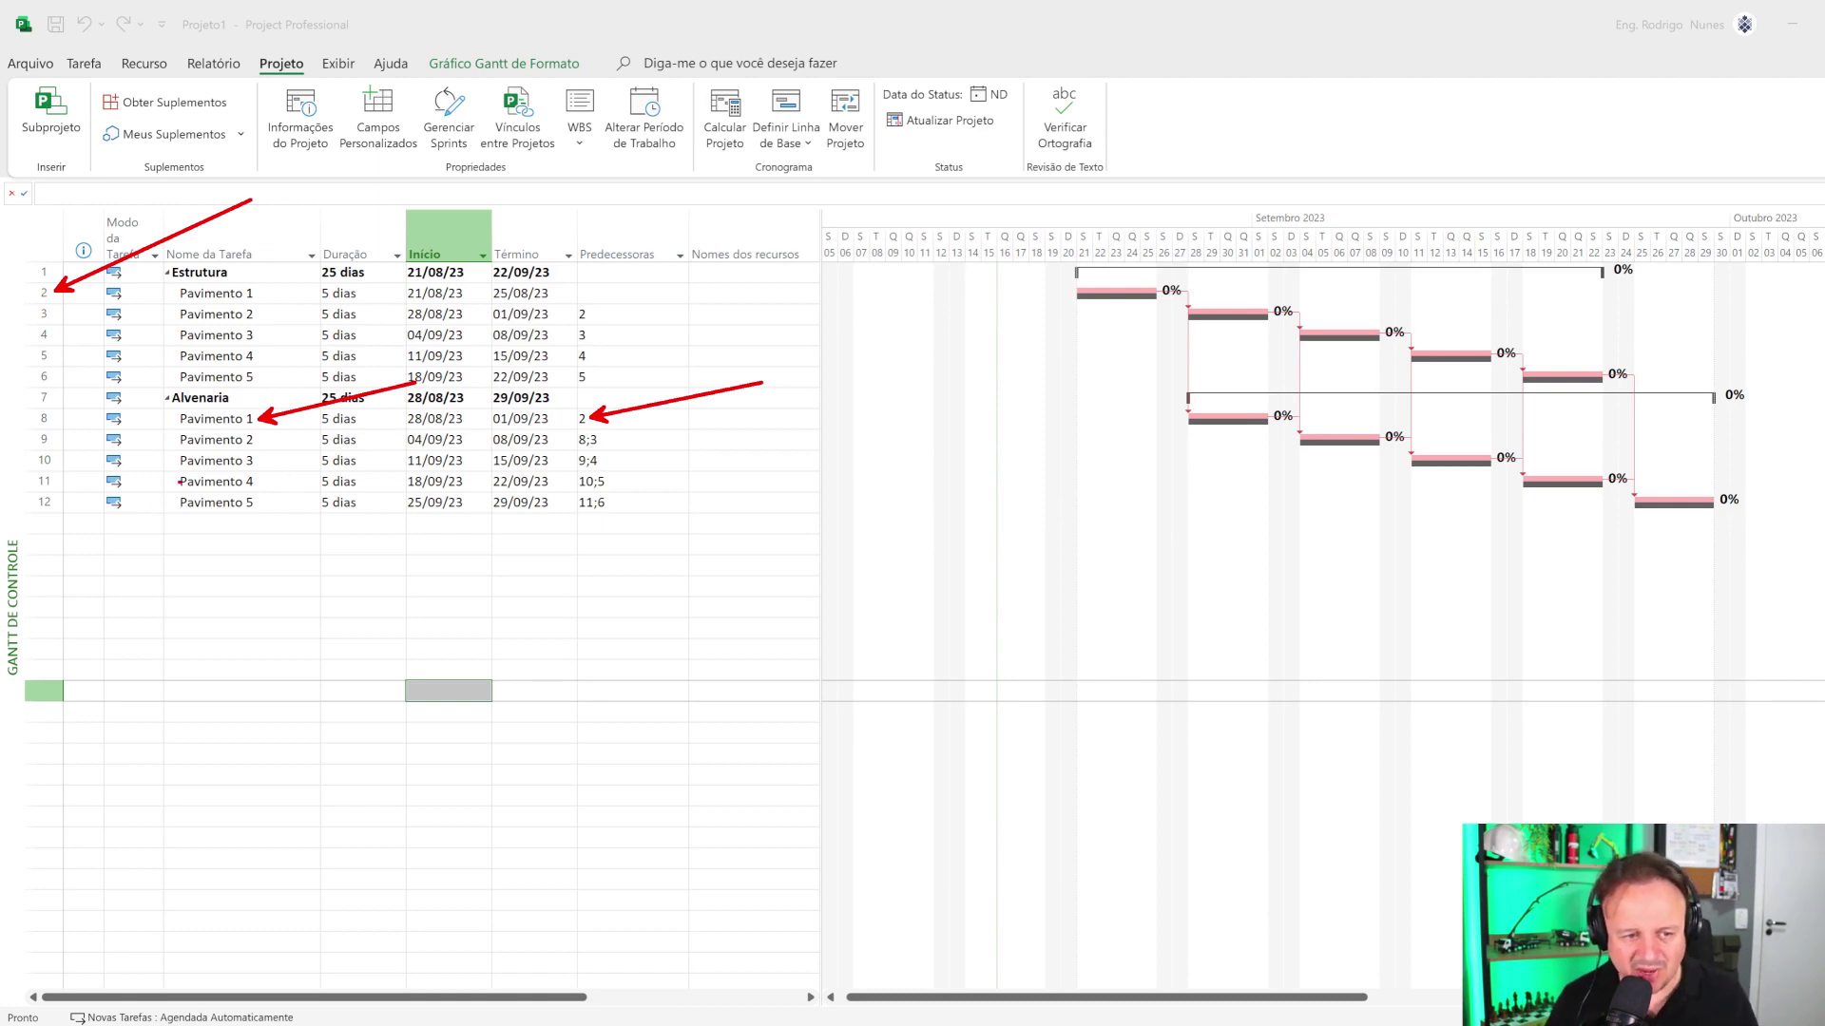
pyautogui.press('e')
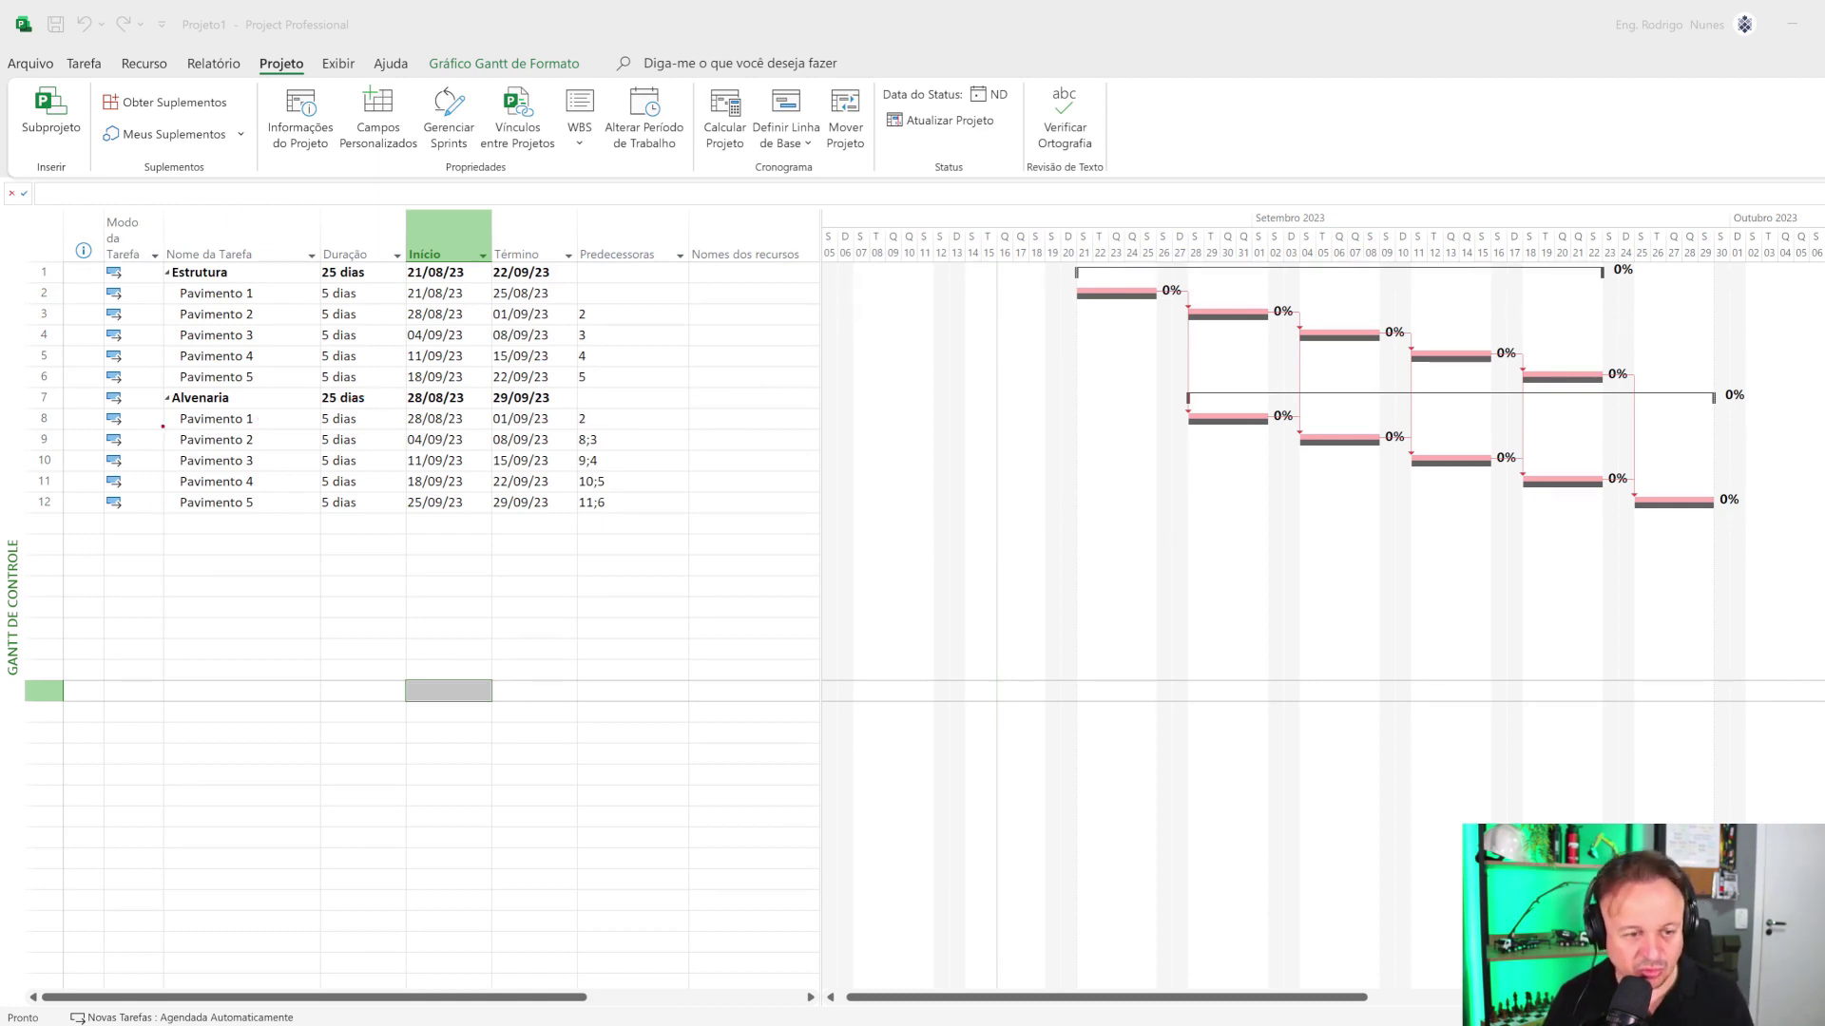
# - Examine both predecessors of Alvenaria's Pavimento 2 and compare the task table with the floor bars in the Gantt chart
pyautogui.moveTo(164, 429)
pyautogui.mouseDown()
pyautogui.moveTo(459, 460)
pyautogui.moveTo(727, 453)
pyautogui.mouseUp()
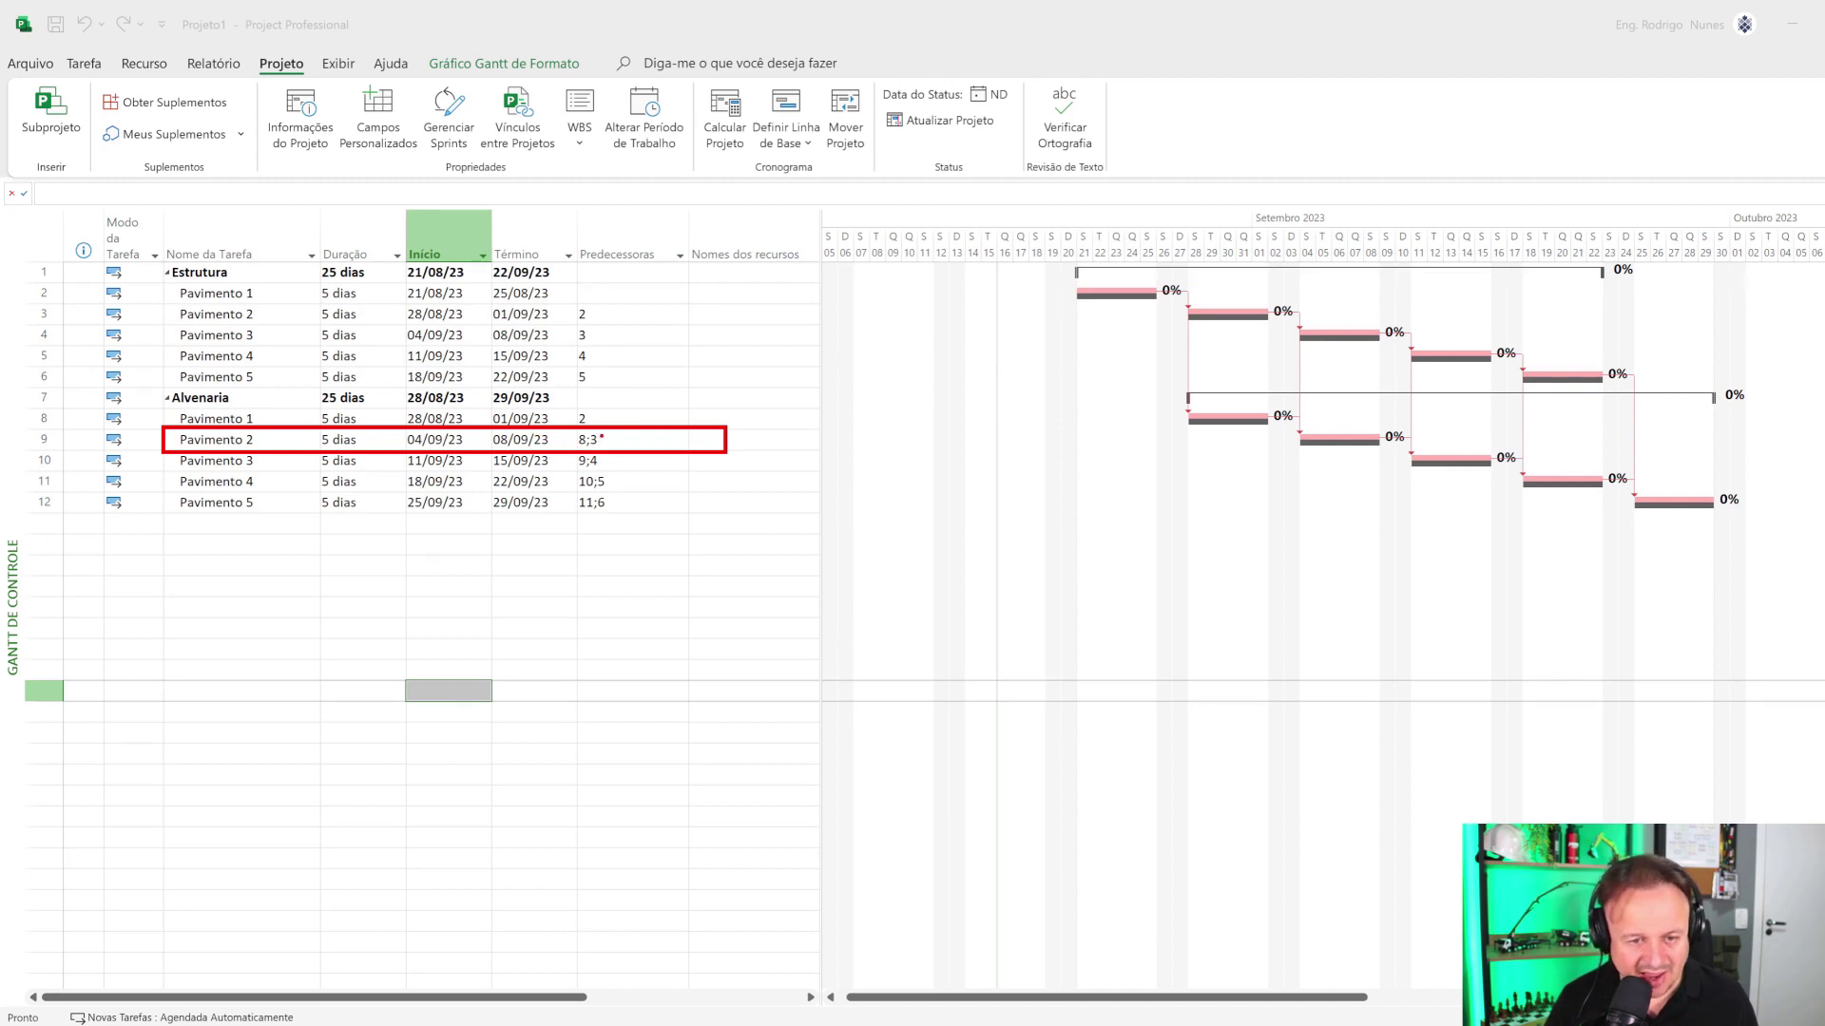
pyautogui.moveTo(600, 435); pyautogui.dragTo(765, 334)
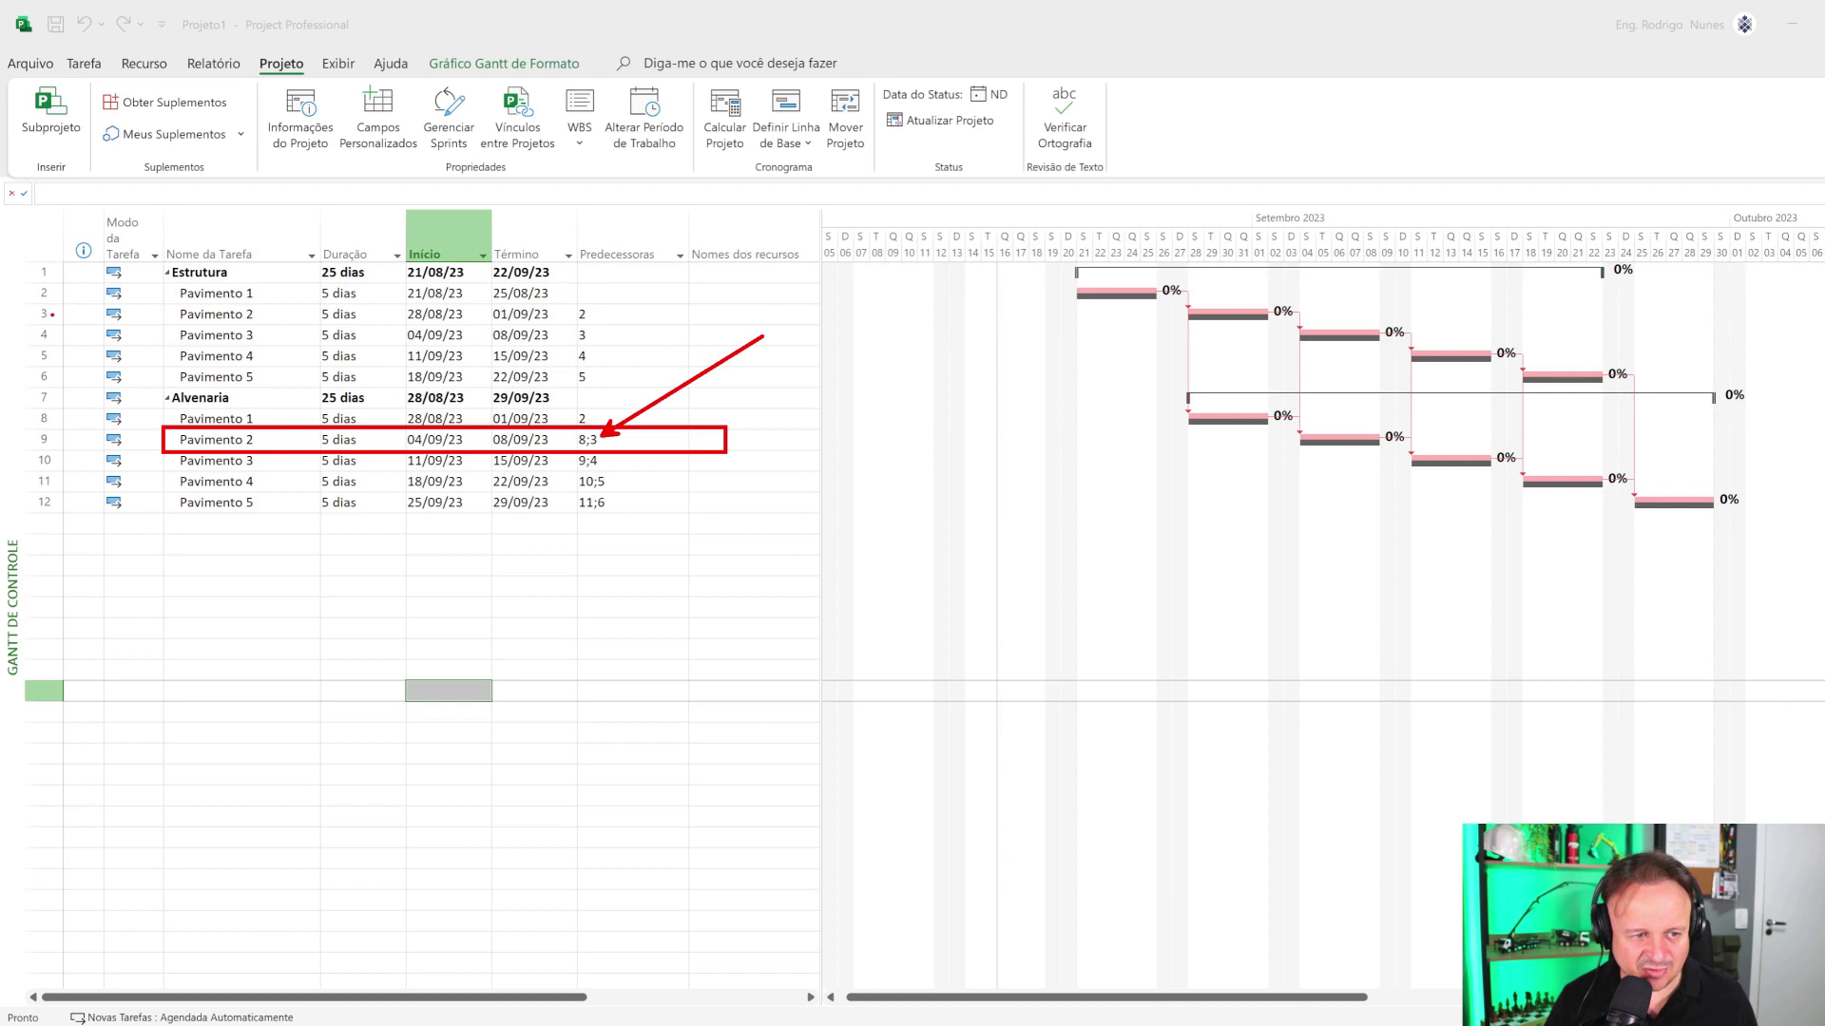
pyautogui.moveTo(52, 313); pyautogui.dragTo(196, 169)
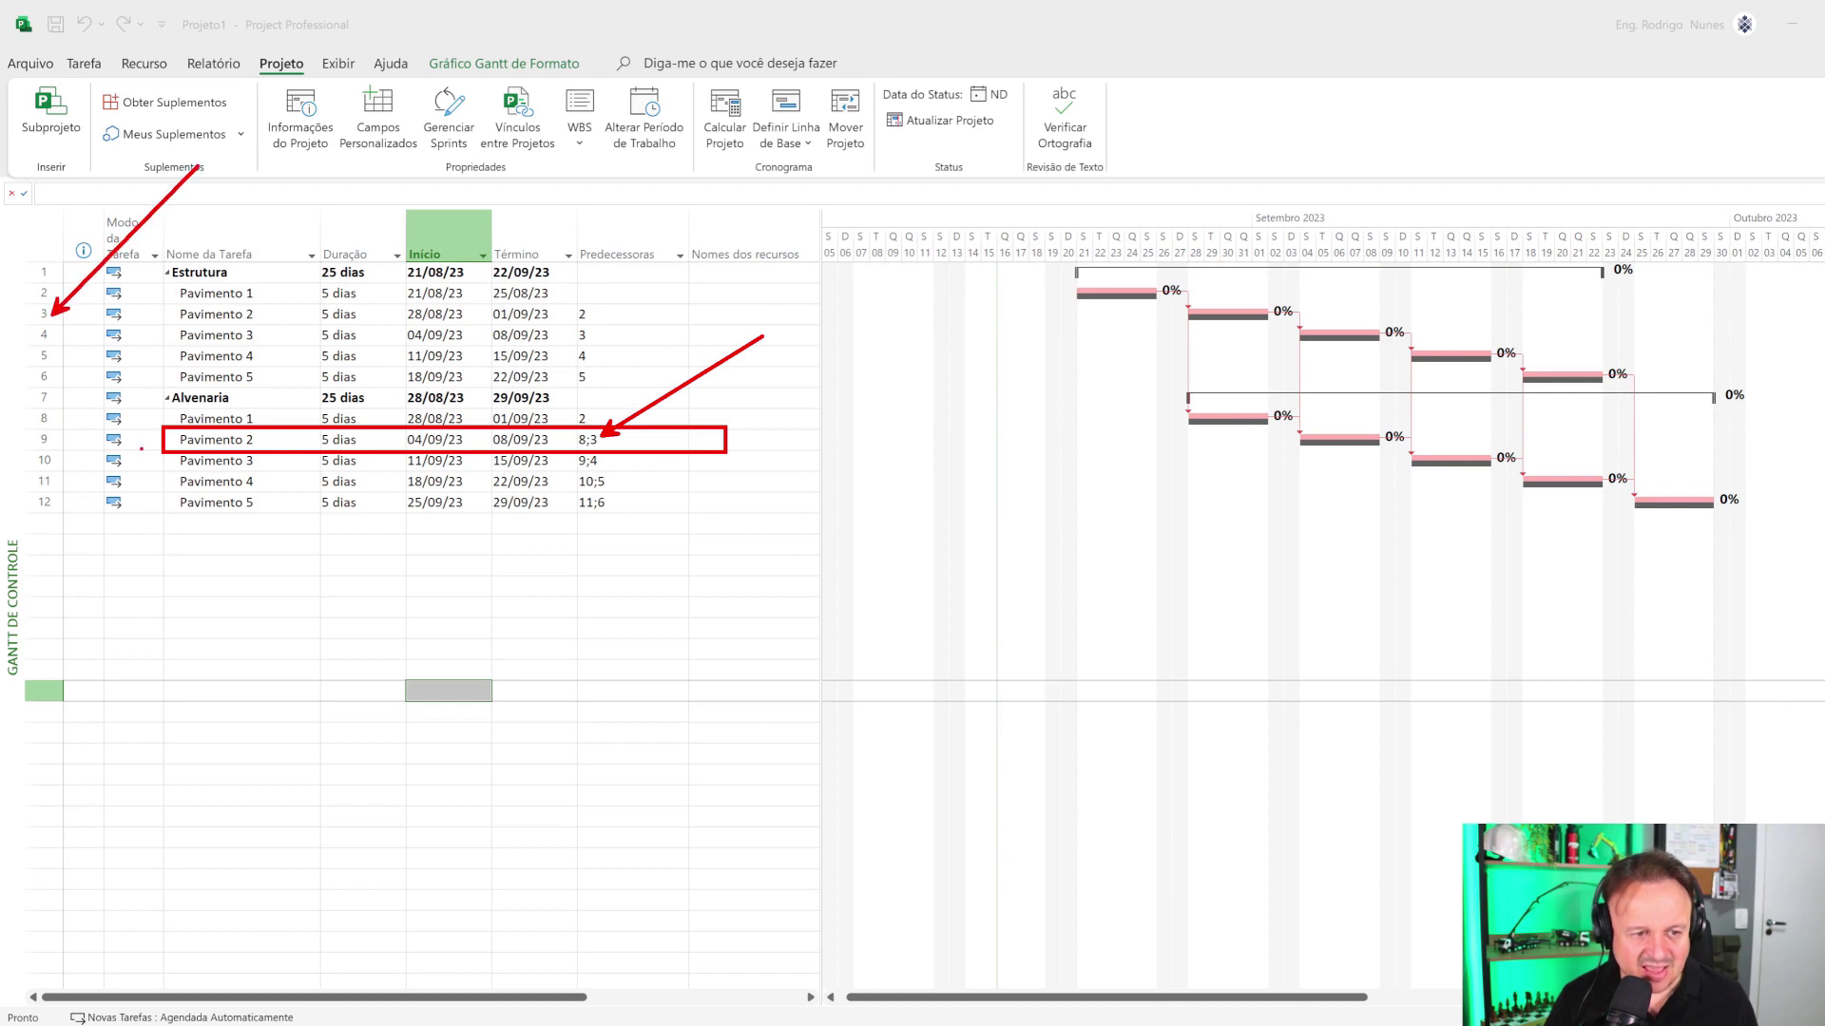
pyautogui.moveTo(157, 444); pyautogui.dragTo(45, 458)
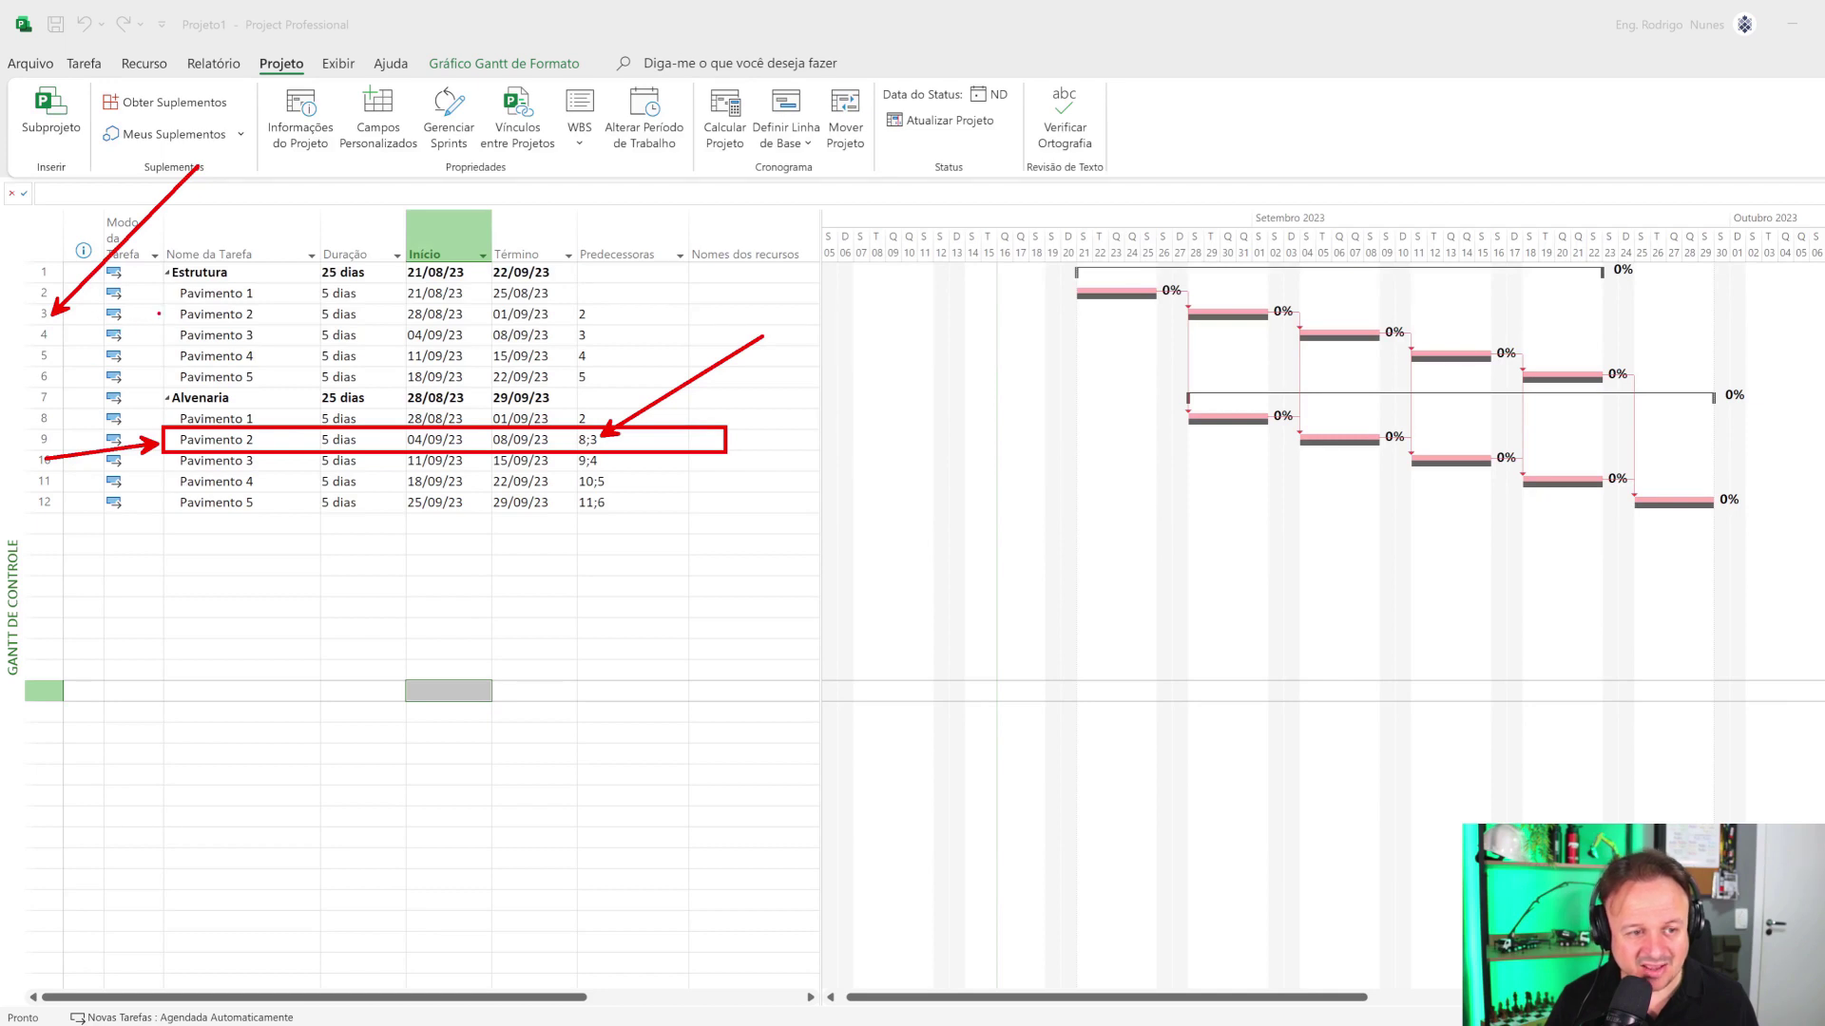
pyautogui.moveTo(158, 314); pyautogui.dragTo(38, 346)
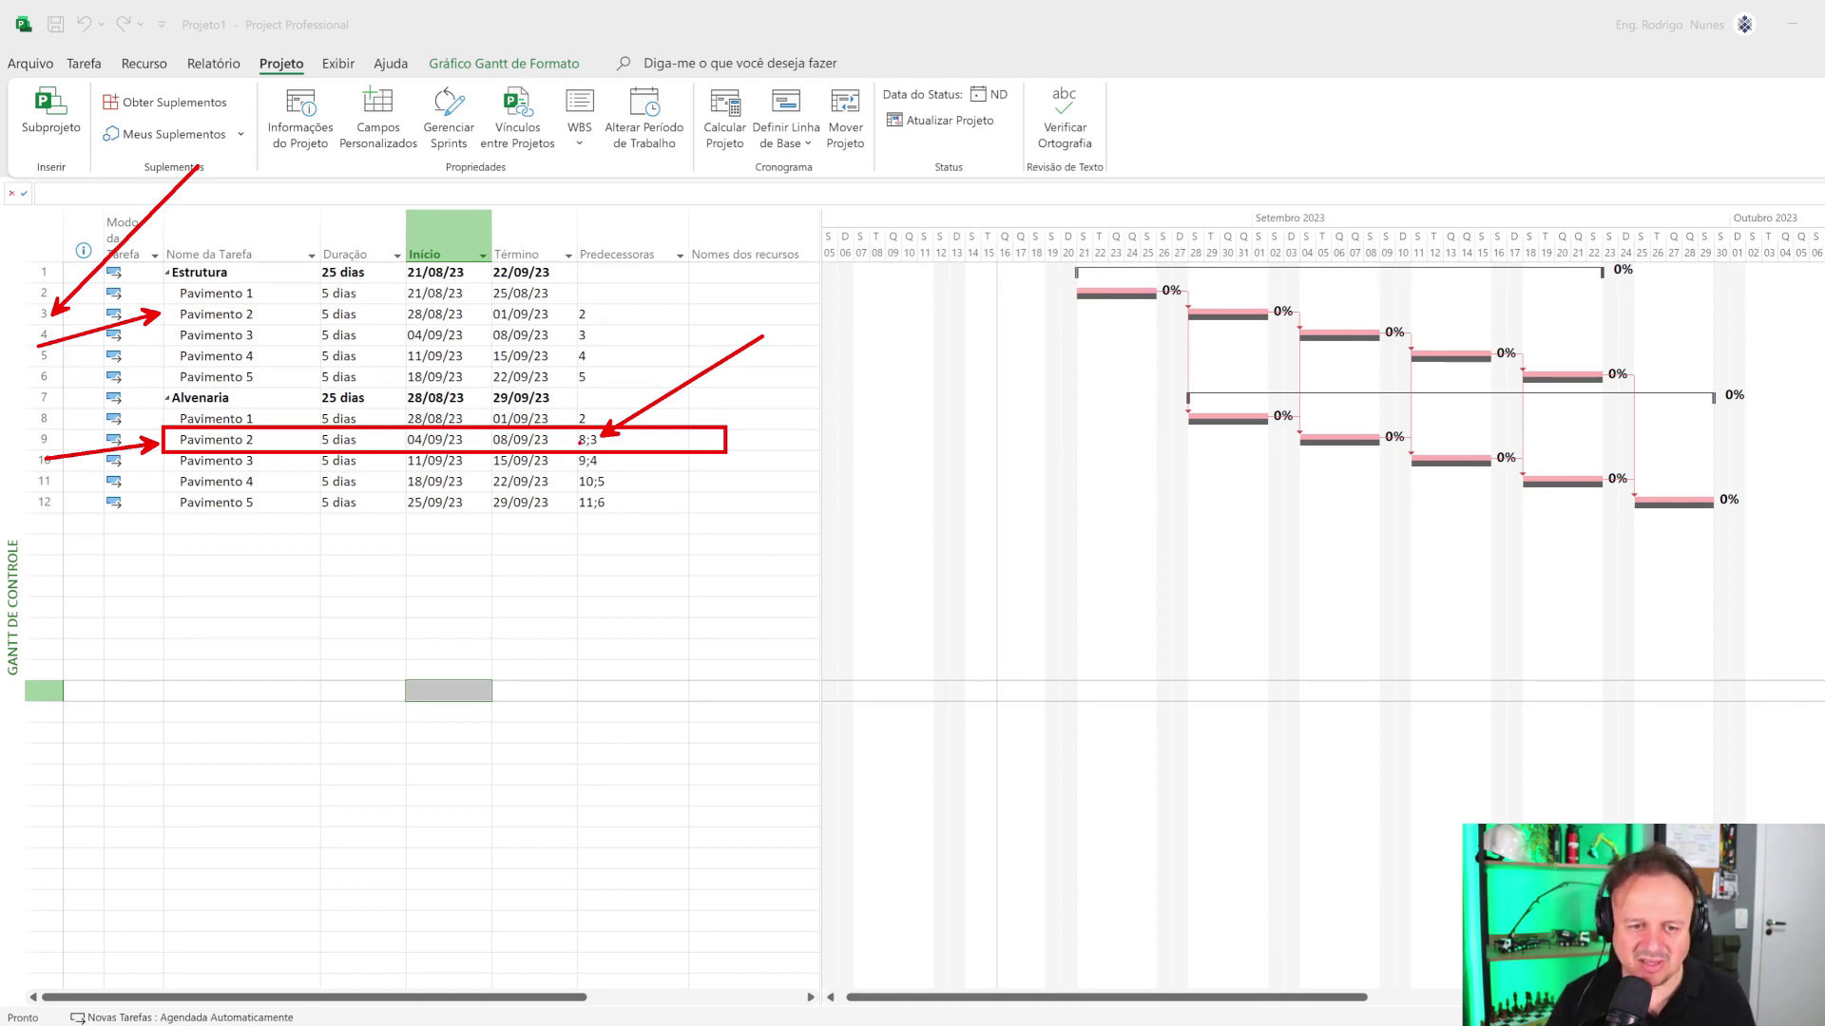
pyautogui.moveTo(576, 446); pyautogui.dragTo(352, 568)
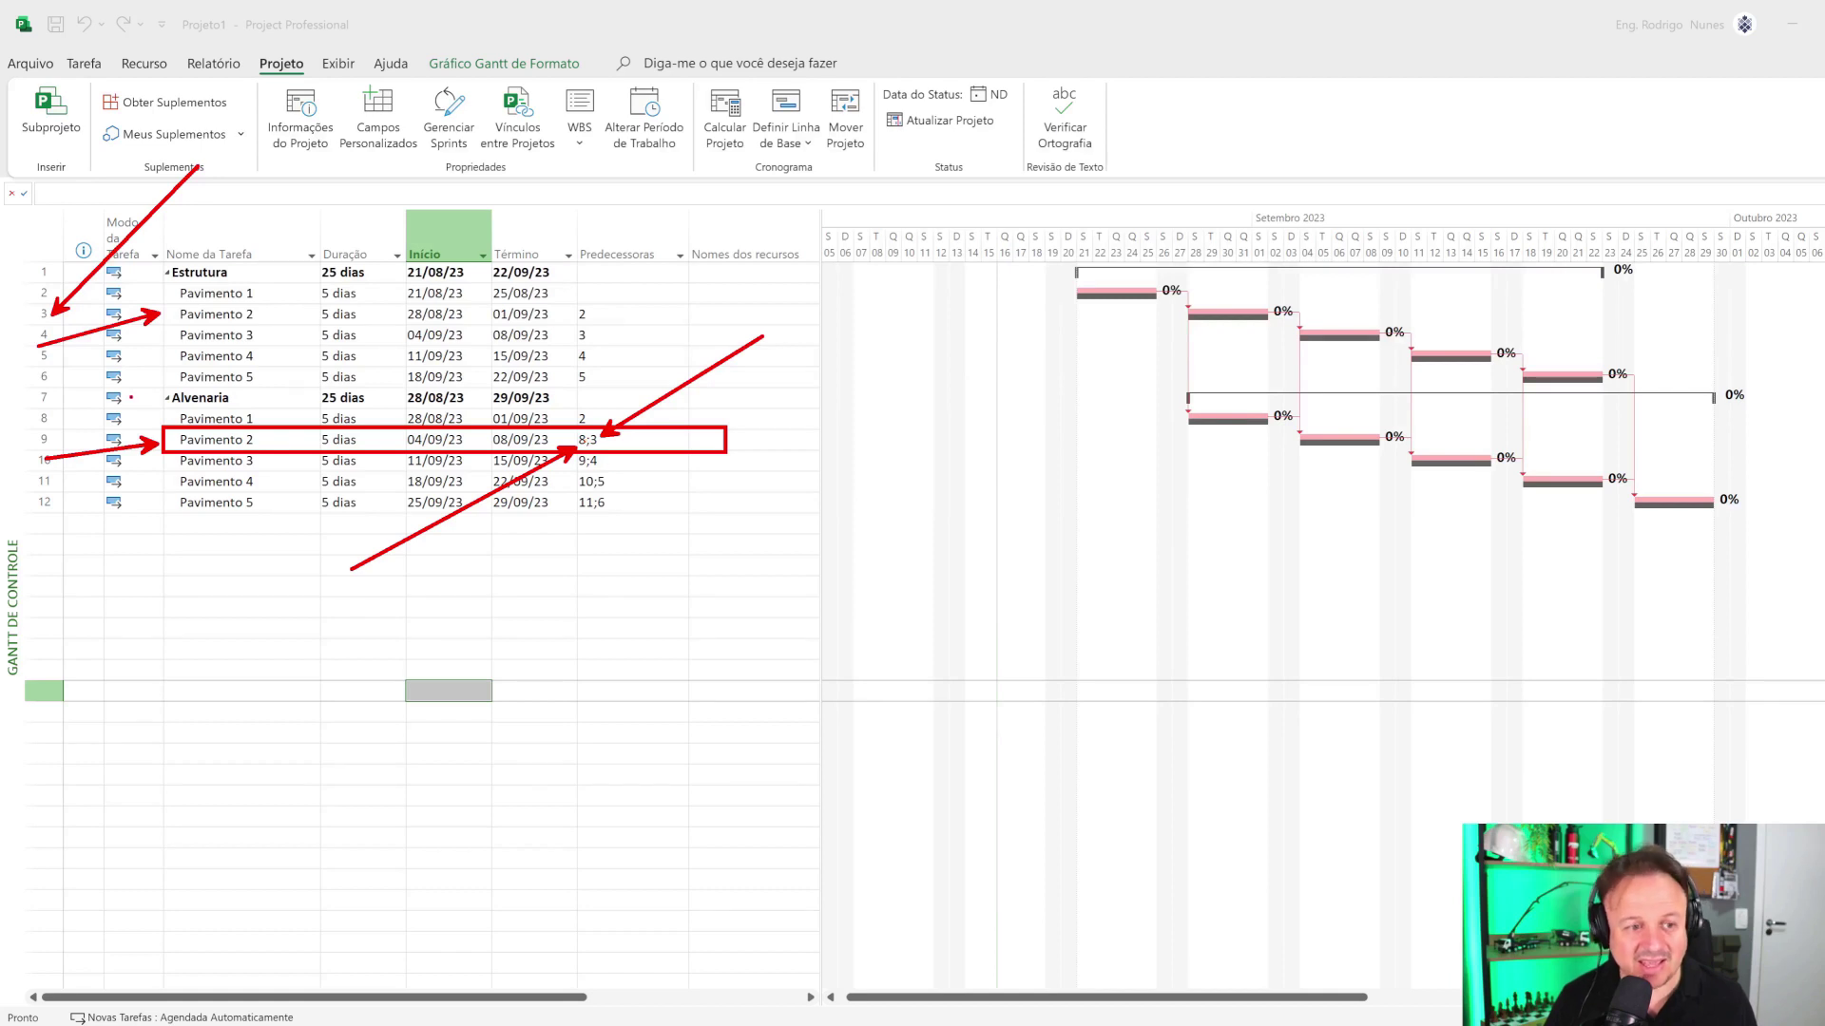
pyautogui.moveTo(350, 285); pyautogui.dragTo(64, 416)
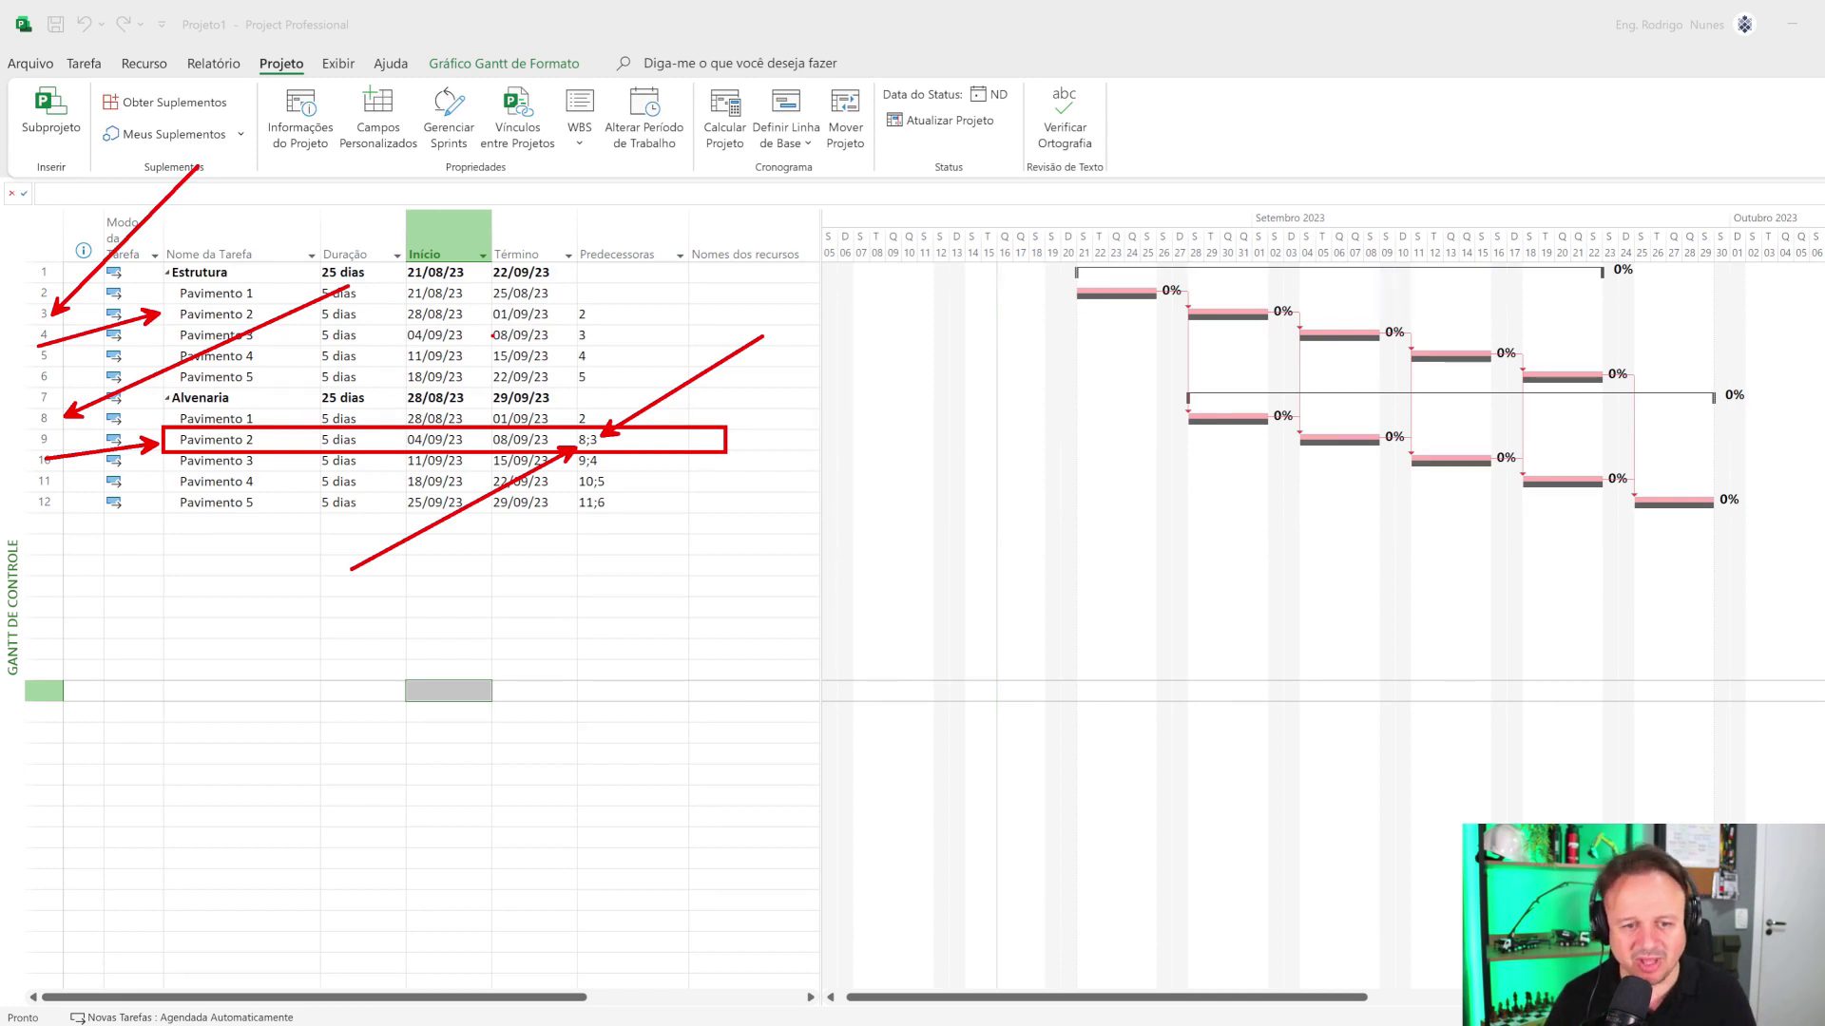
pyautogui.press('Escape')
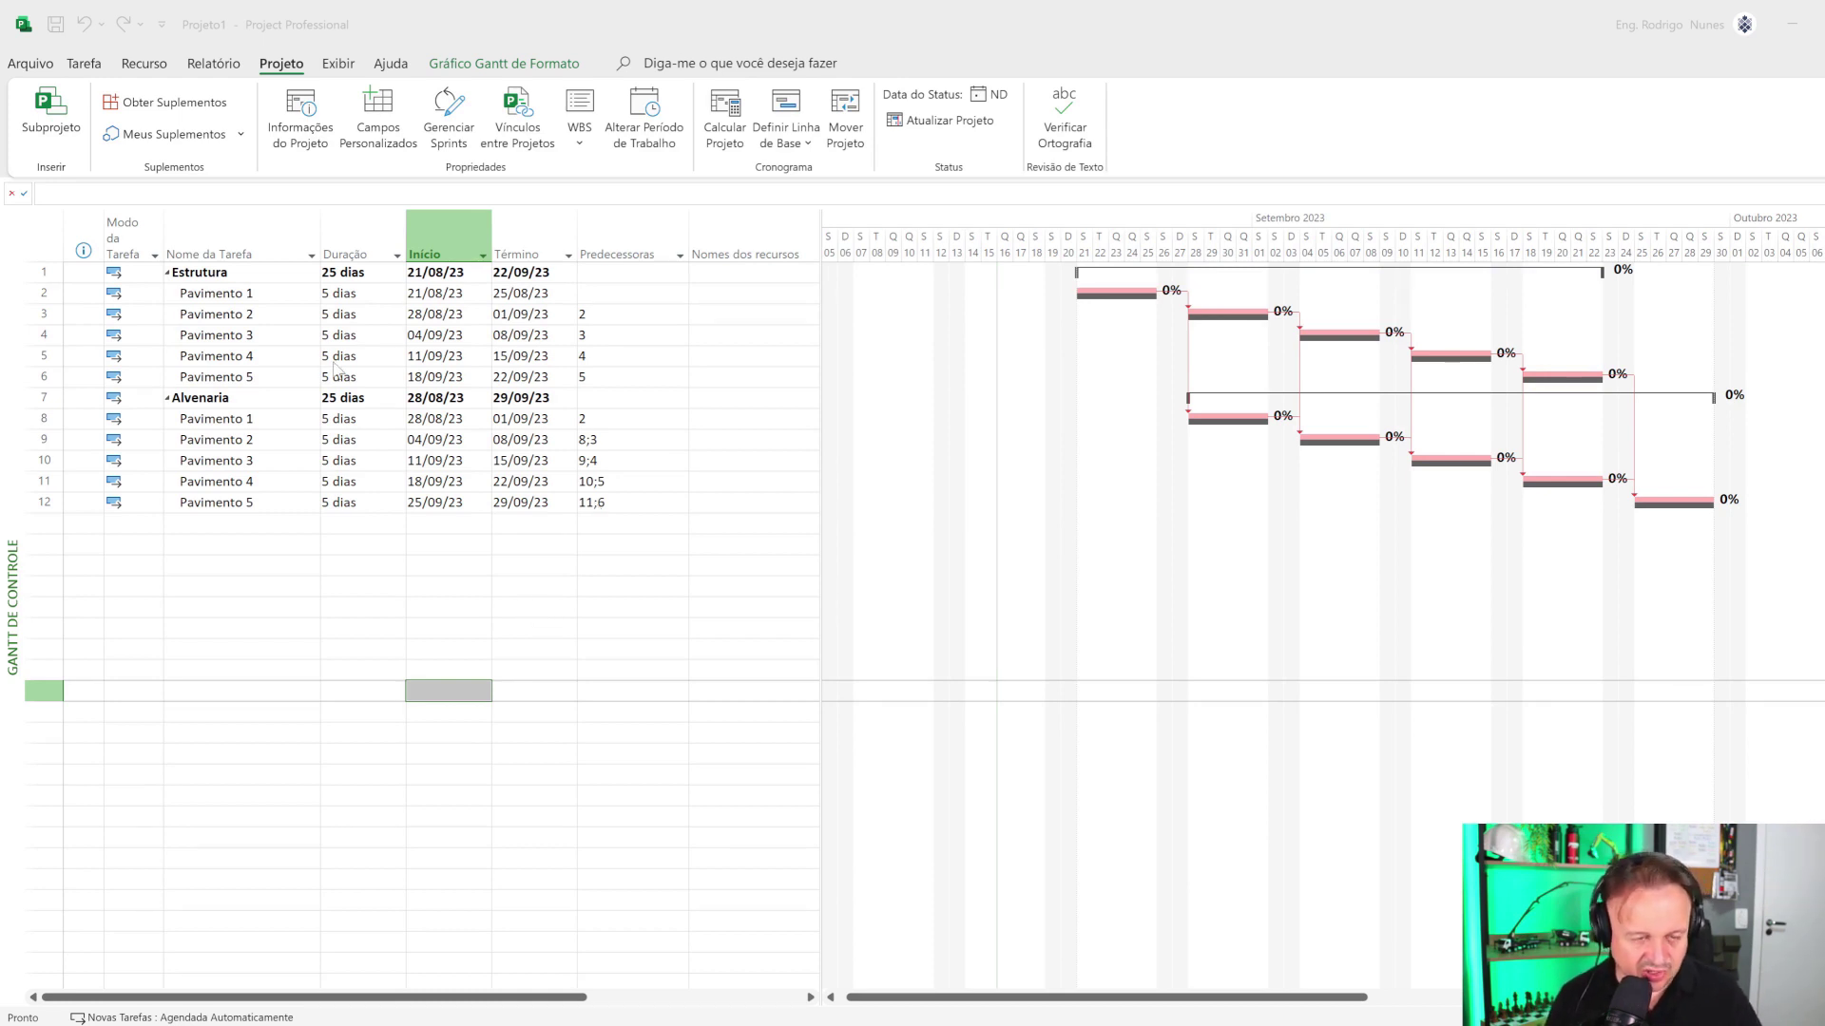
pyautogui.moveTo(68, 237)
pyautogui.mouseDown()
pyautogui.moveTo(744, 522)
pyautogui.moveTo(785, 562)
pyautogui.mouseUp()
pyautogui.moveTo(1015, 208)
pyautogui.mouseDown()
pyautogui.moveTo(1247, 355)
pyautogui.moveTo(1818, 650)
pyautogui.mouseUp()
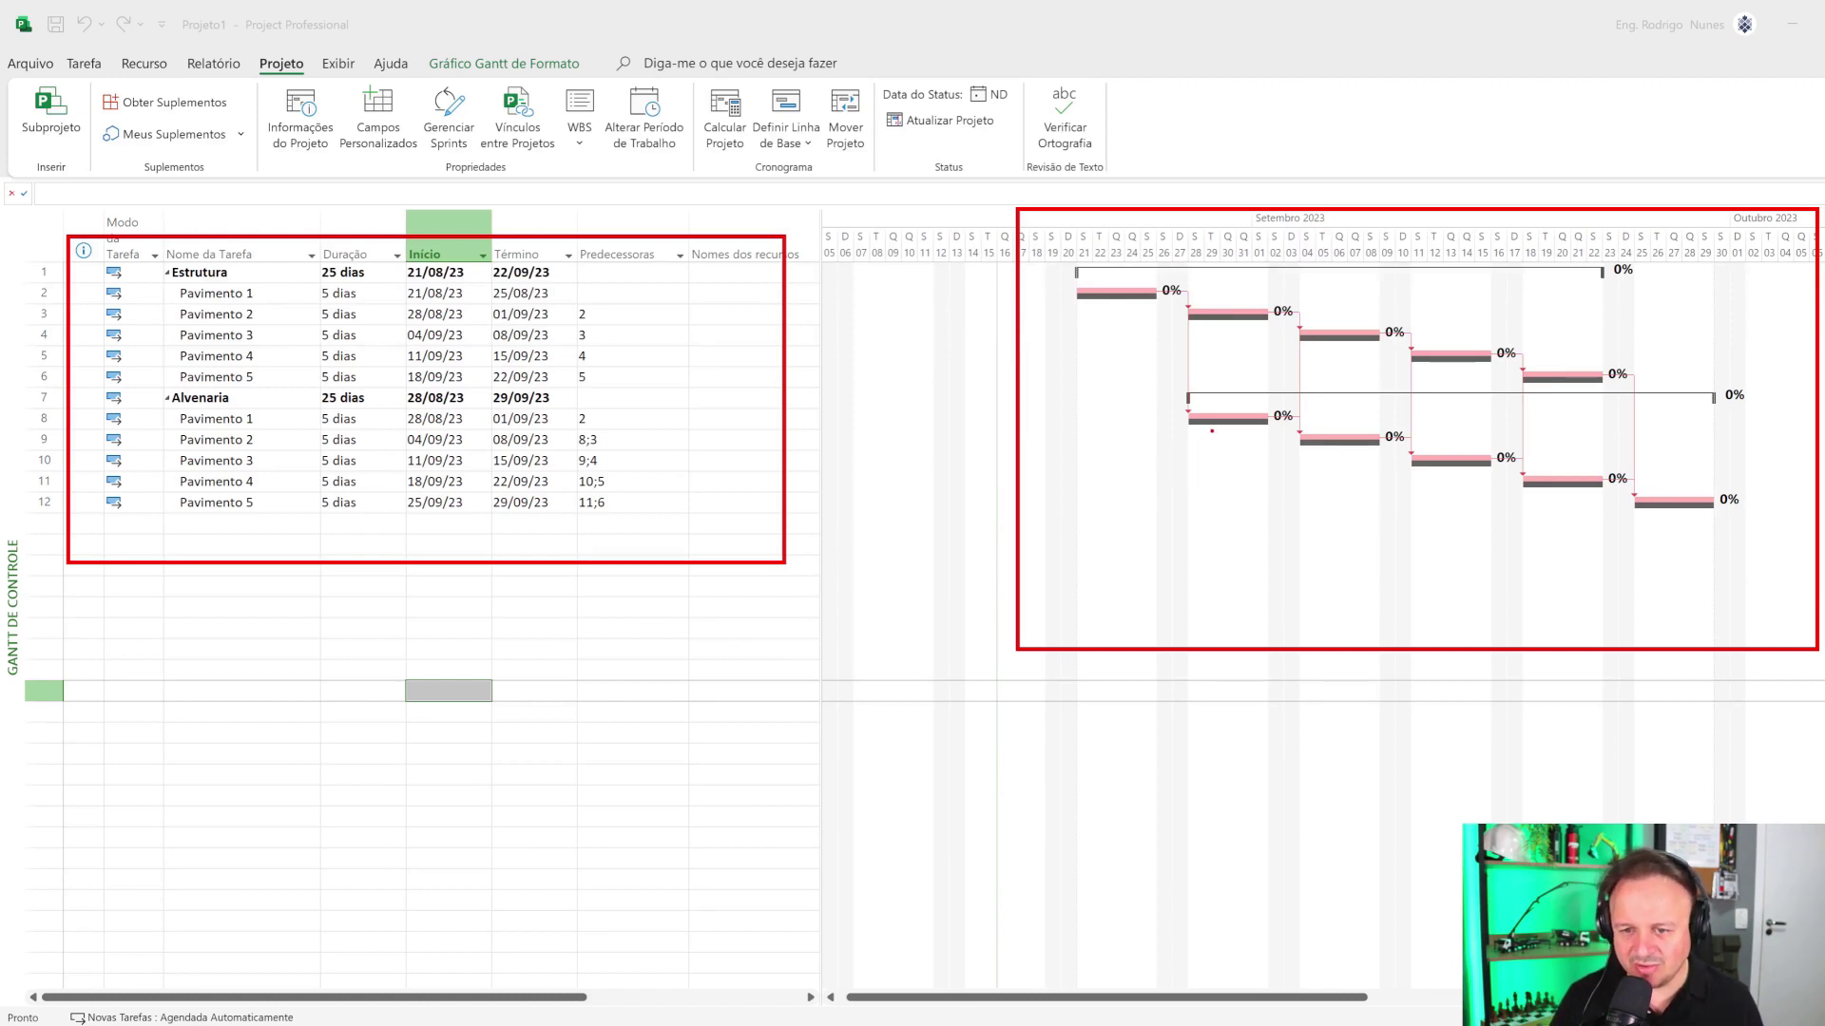
pyautogui.moveTo(1212, 431)
pyautogui.mouseDown()
pyautogui.moveTo(1155, 607)
pyautogui.moveTo(1122, 624)
pyautogui.mouseUp()
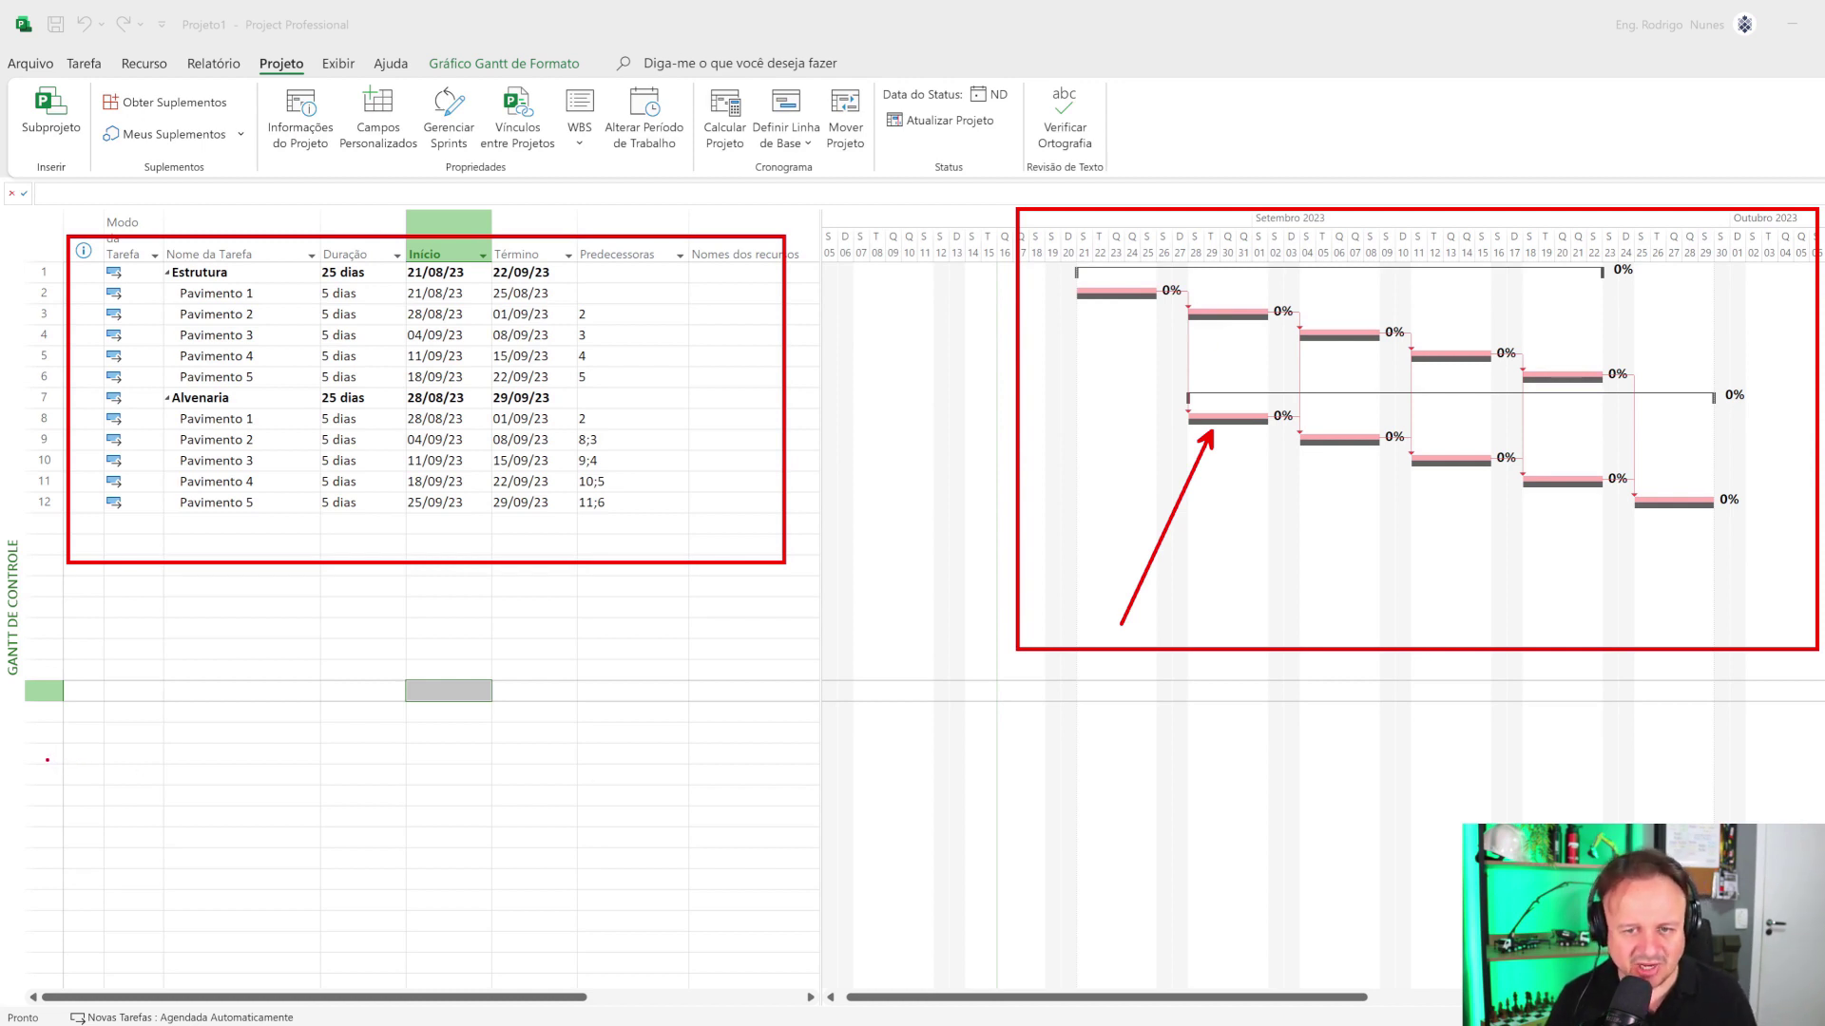
pyautogui.press('Escape')
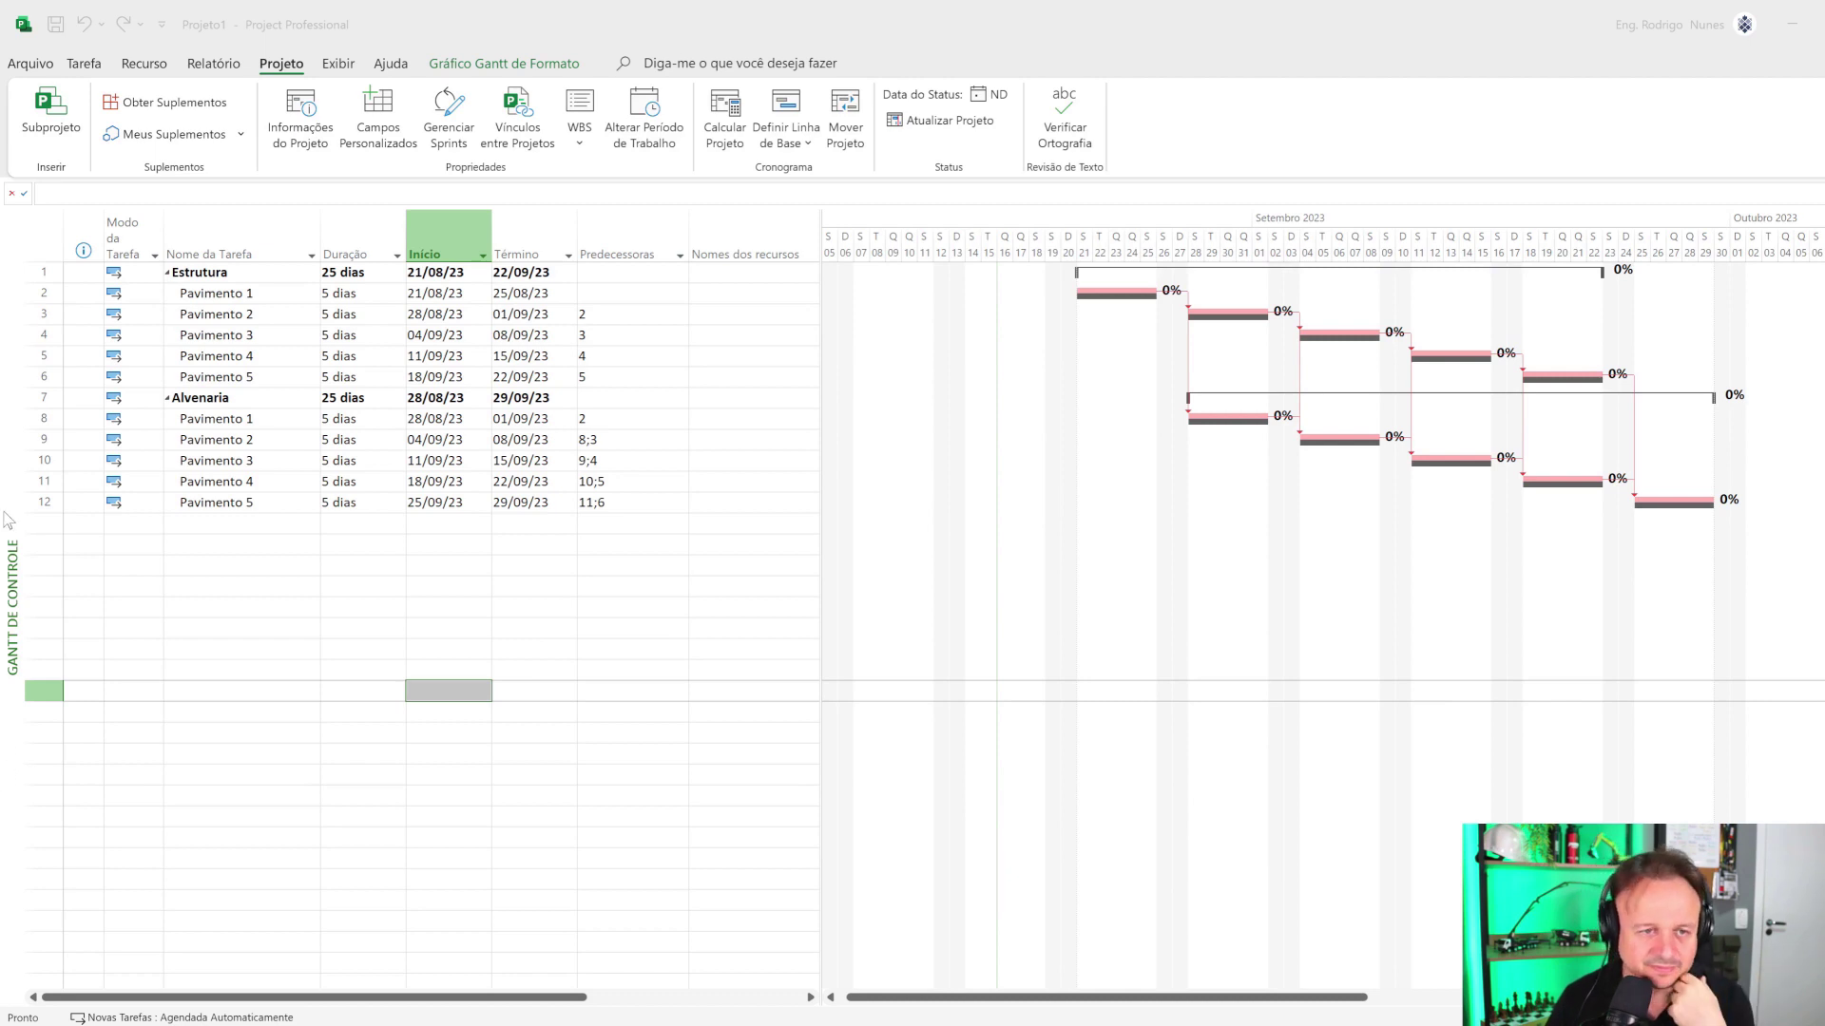
# - Switch the task sheet from the Entrada table to the Controle table
pyautogui.click(339, 64)
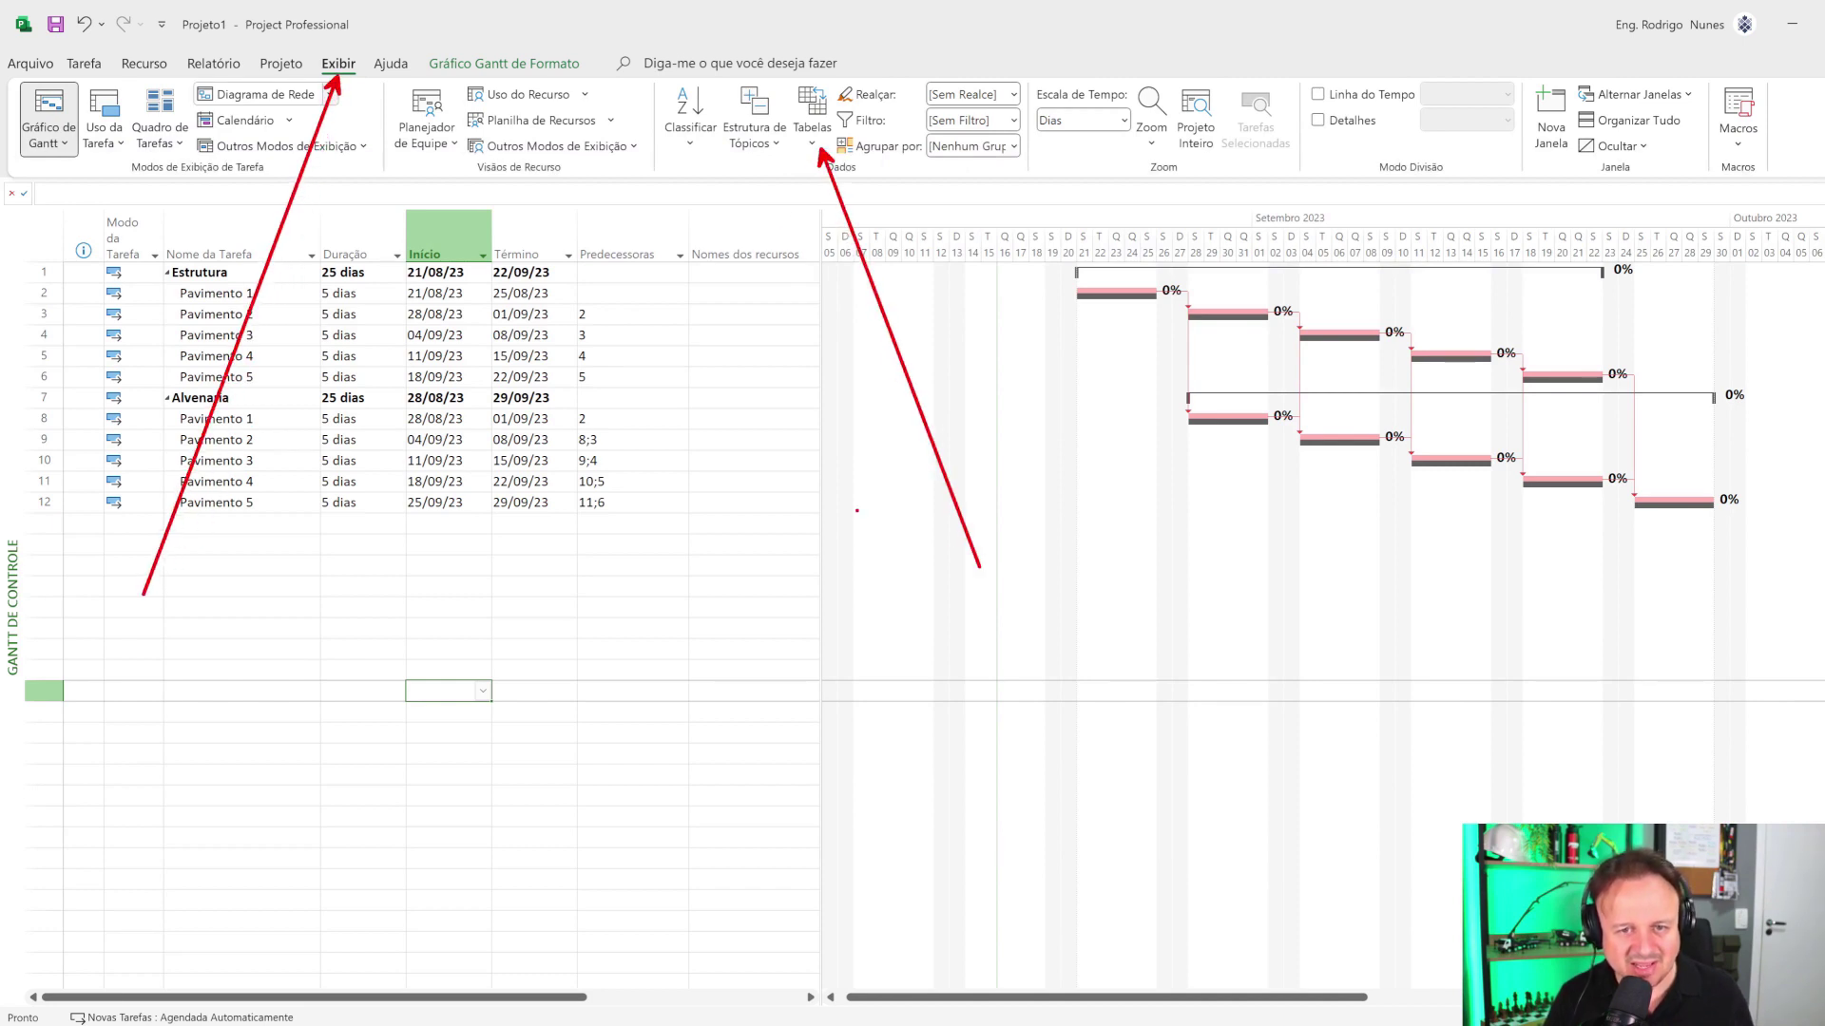
pyautogui.click(812, 119)
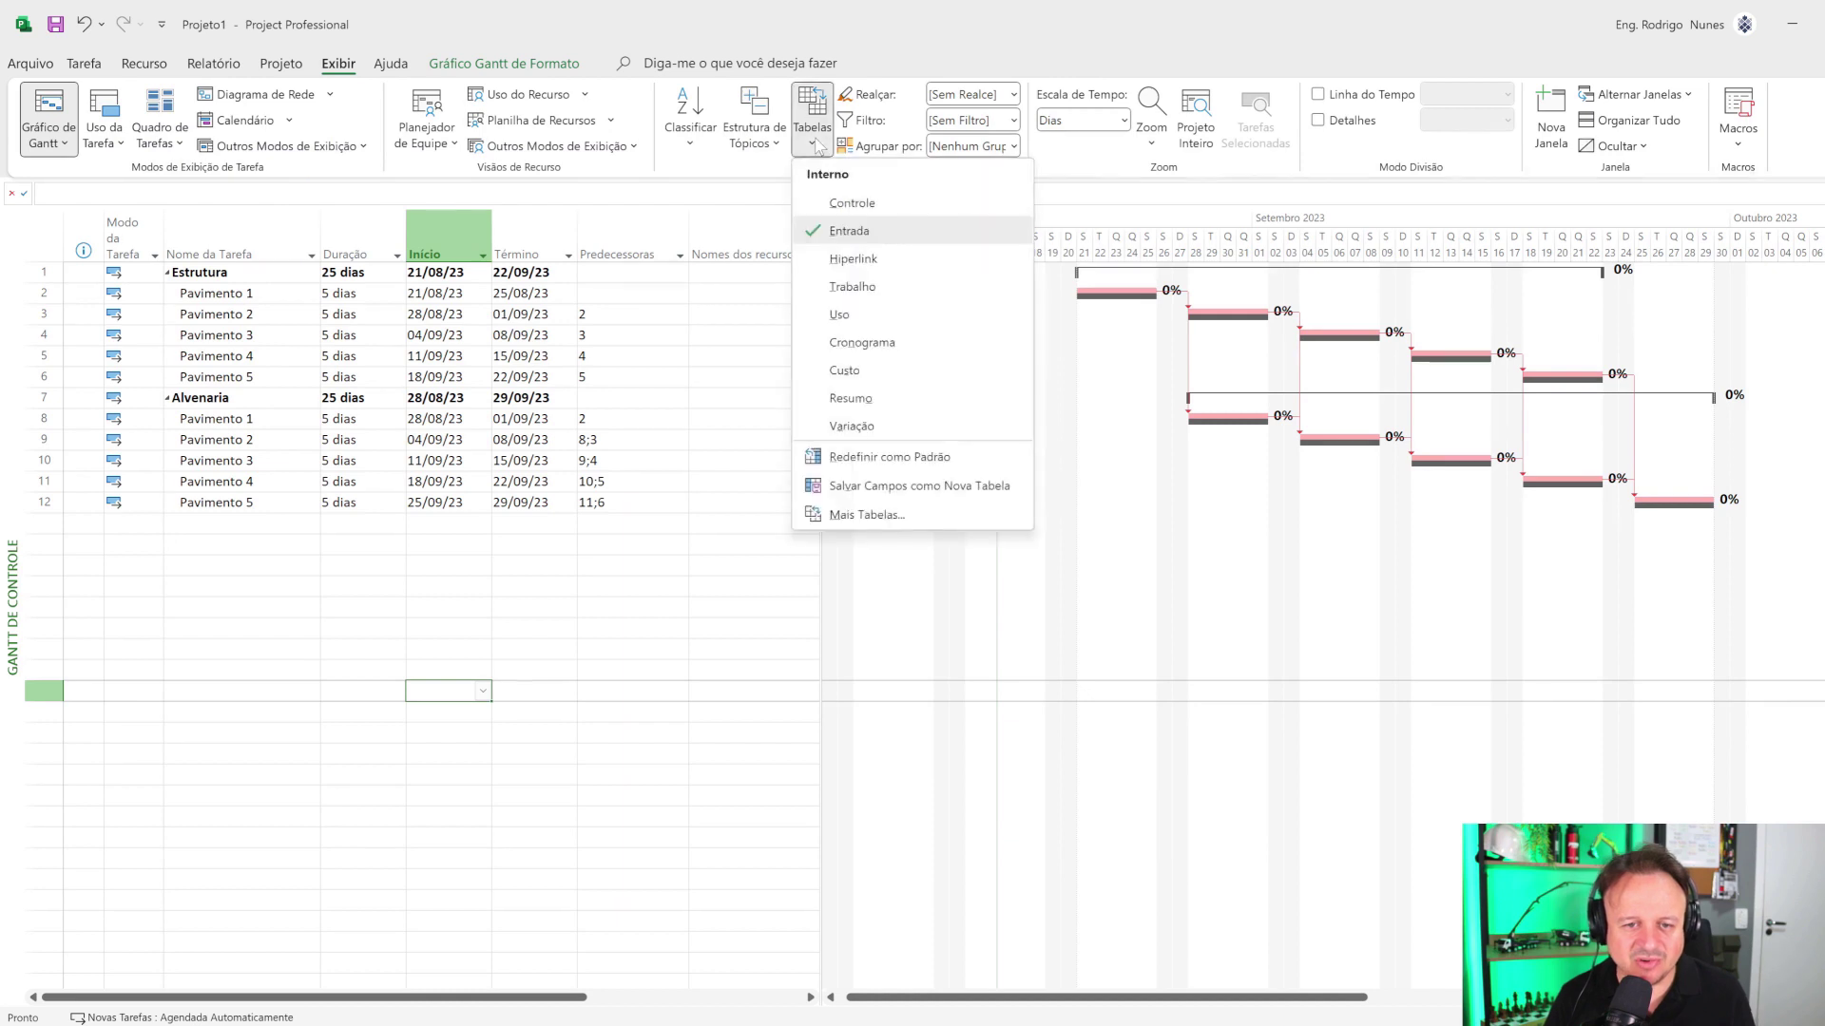
pyautogui.click(851, 203)
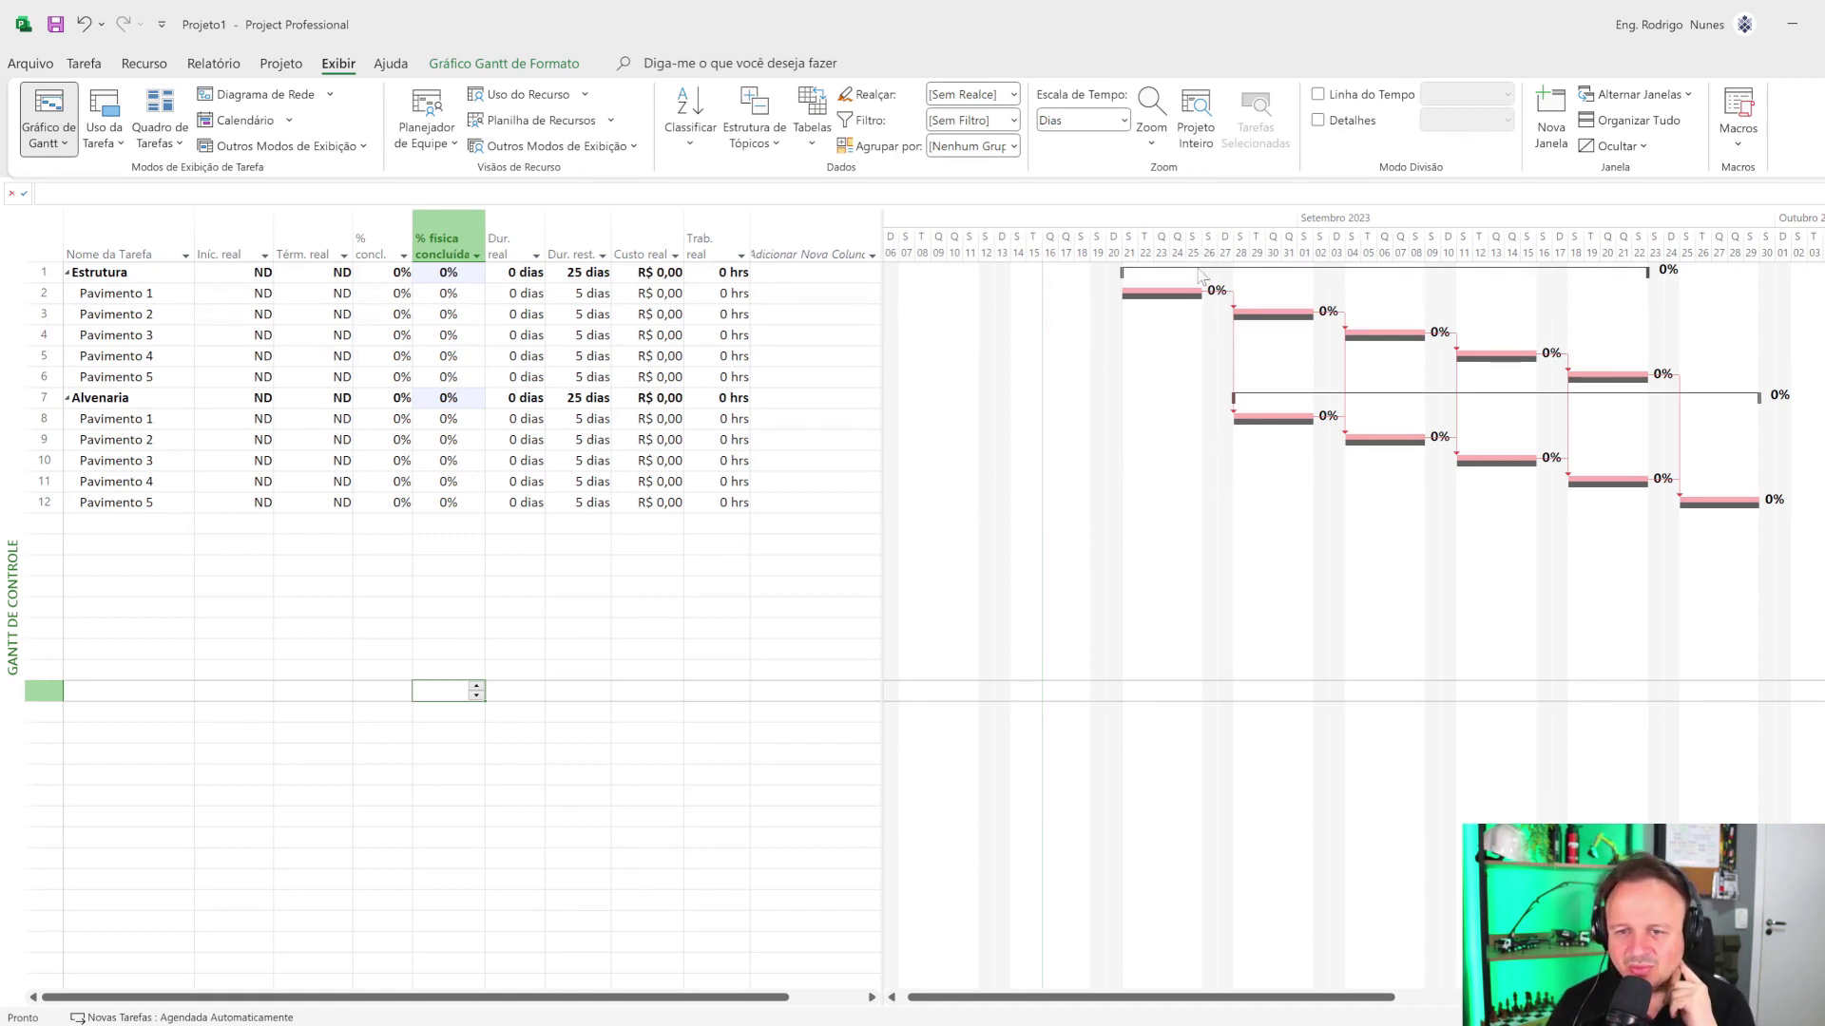
# - Set the project's status date to 25/08/2023
pyautogui.click(282, 64)
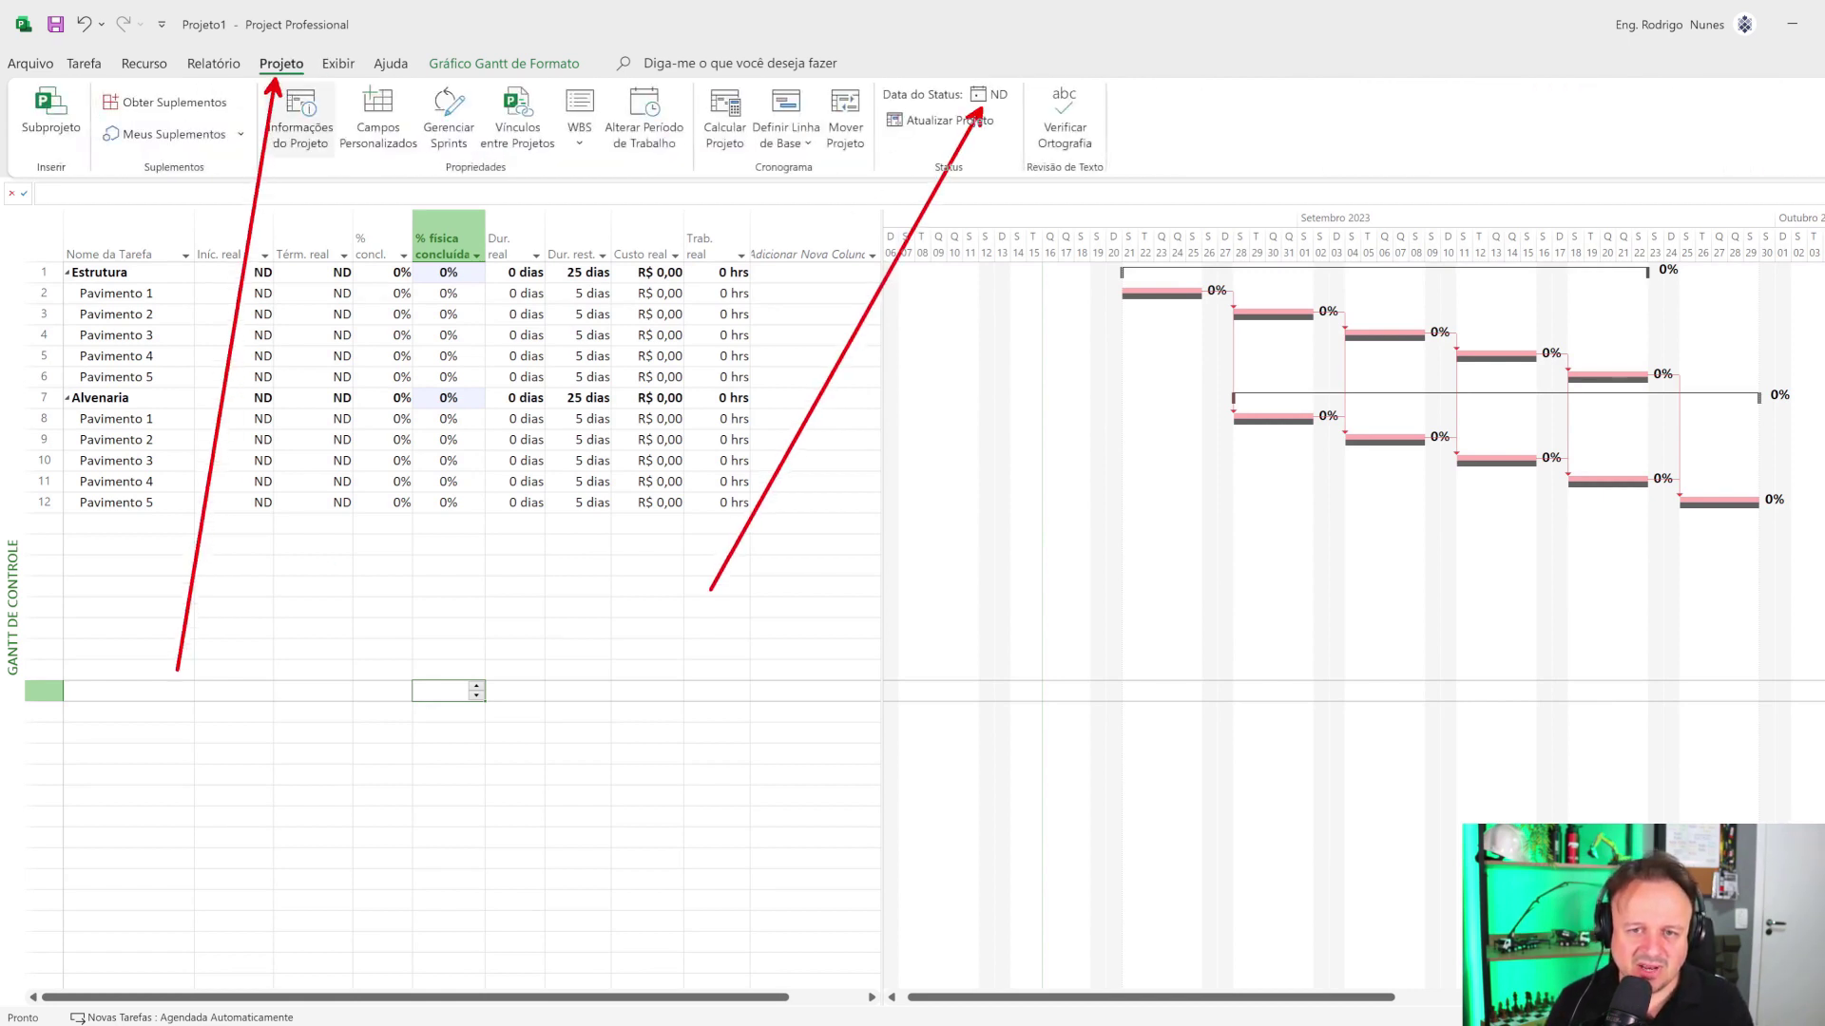
pyautogui.click(989, 95)
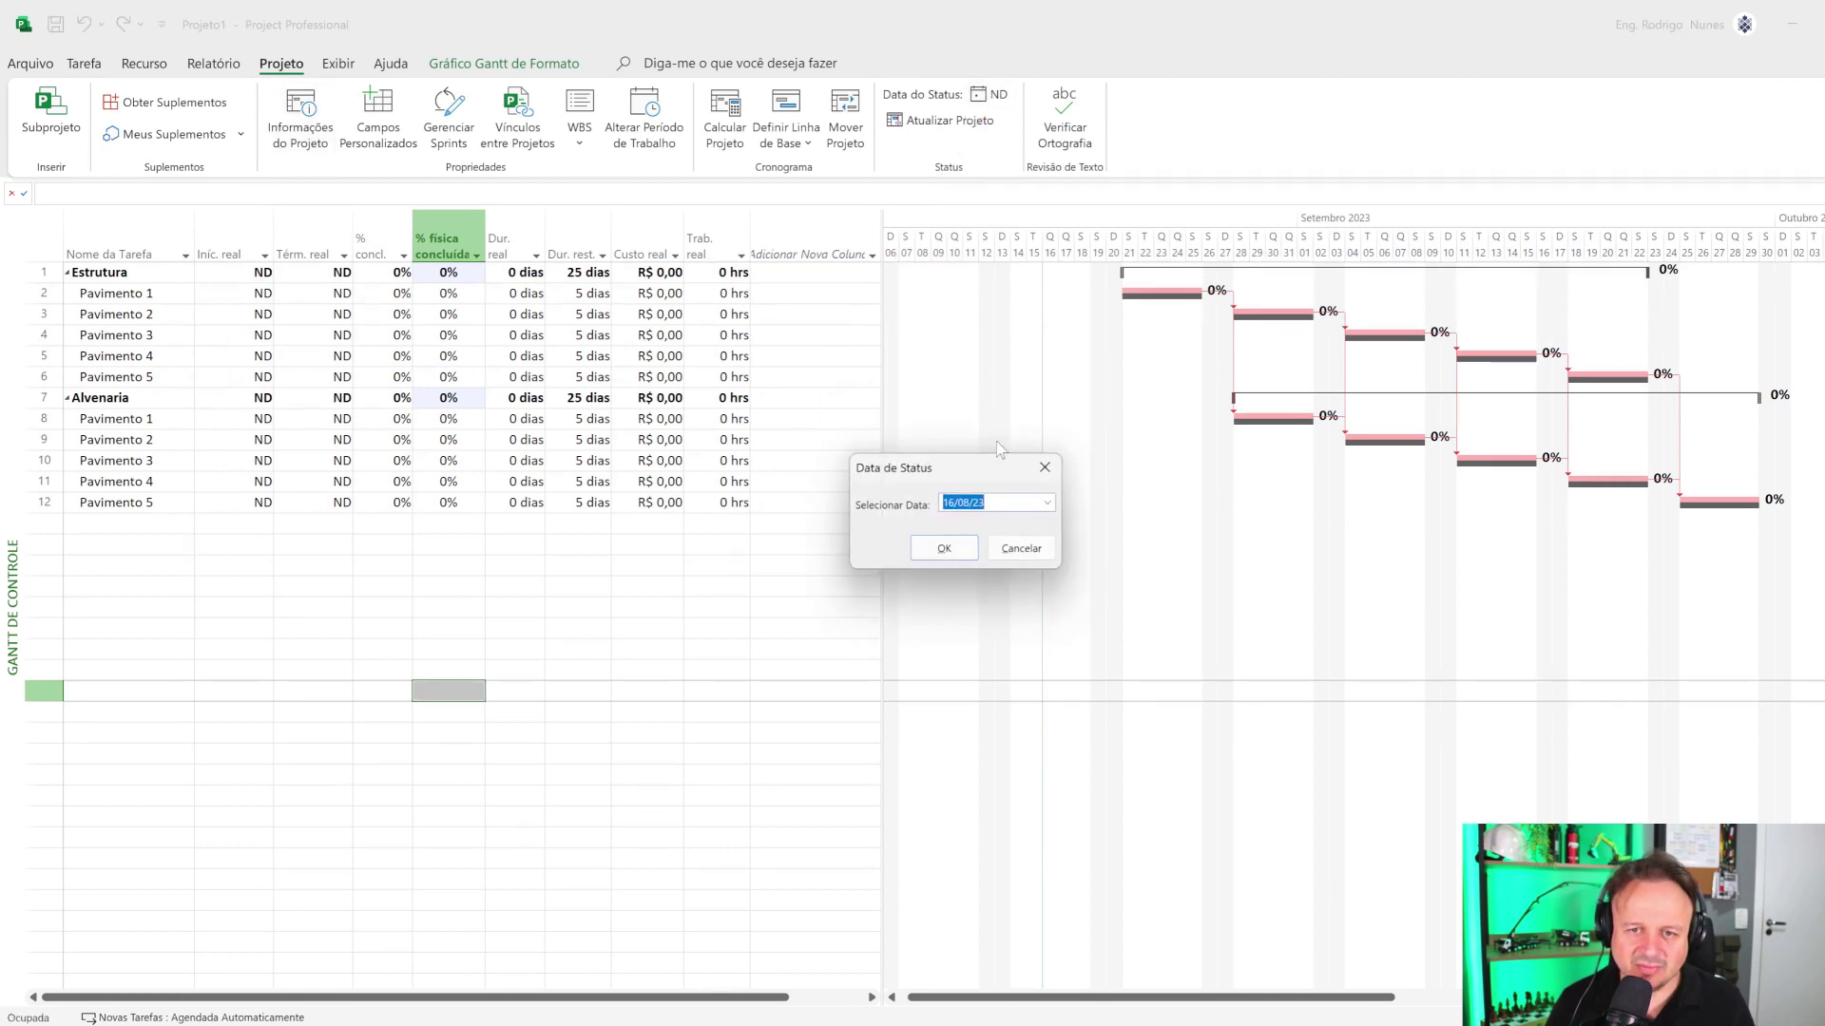
pyautogui.click(1049, 503)
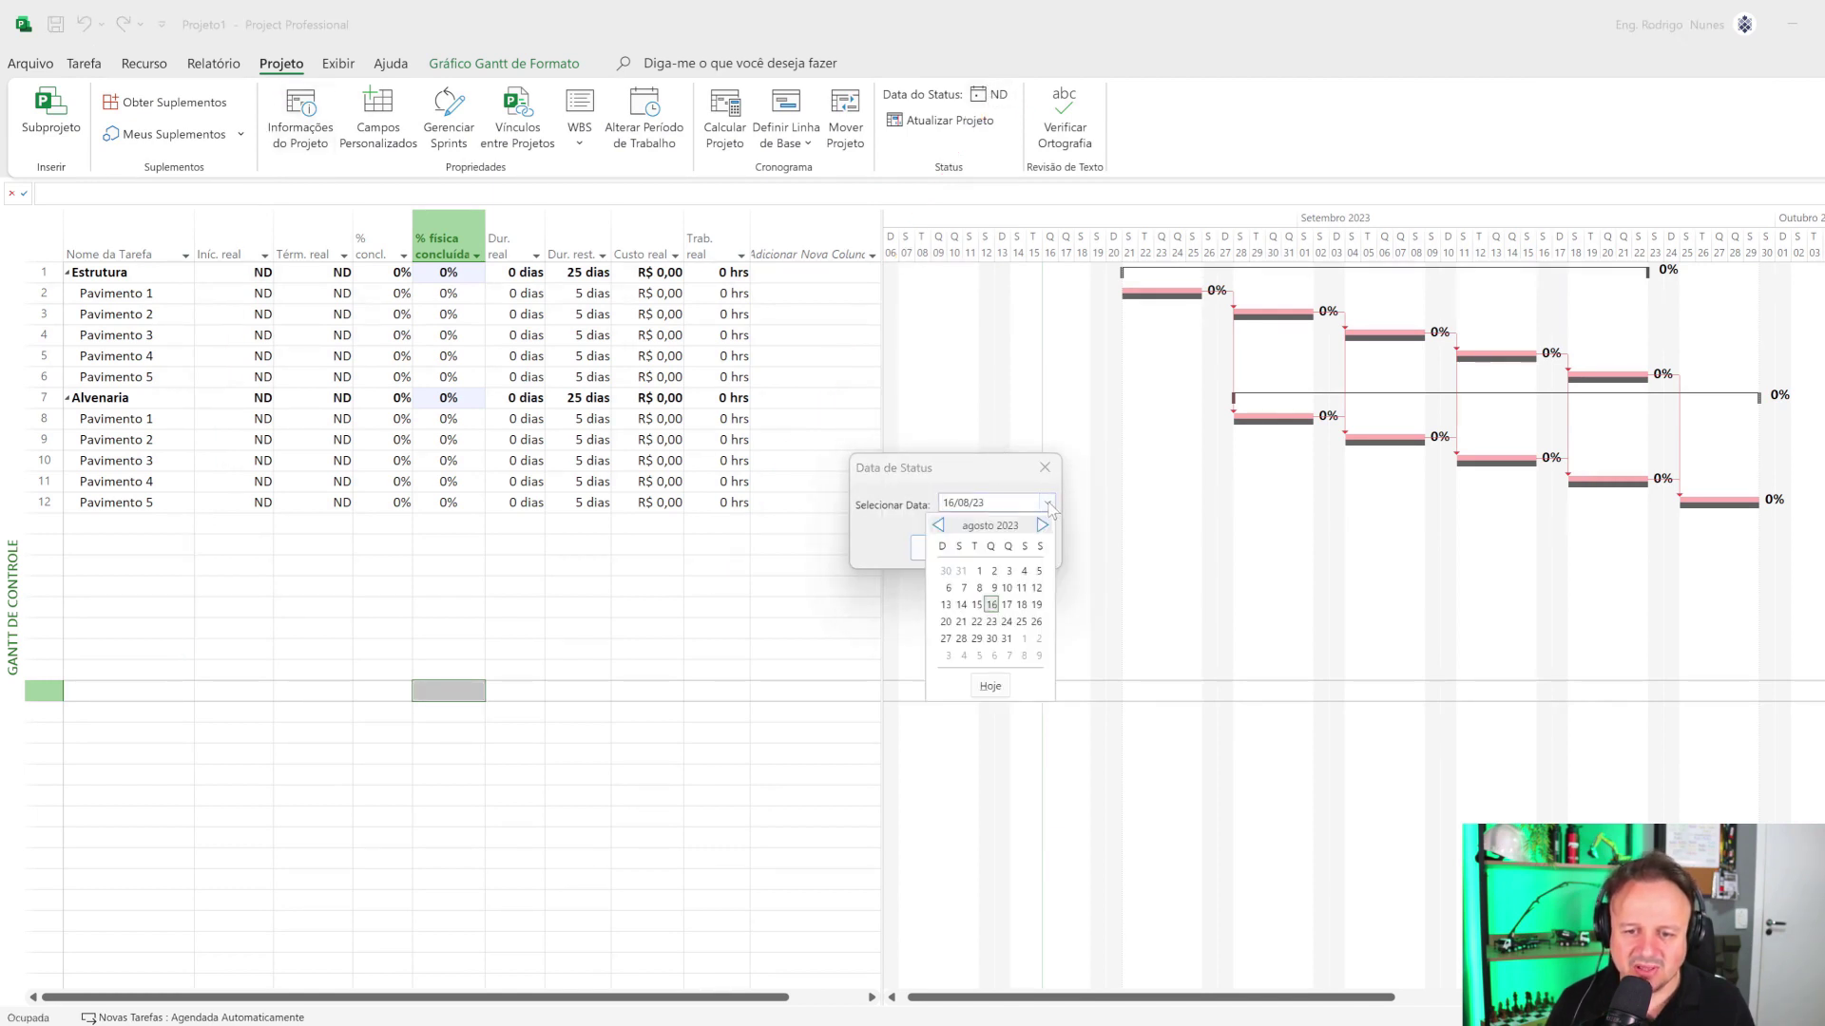
pyautogui.click(1022, 622)
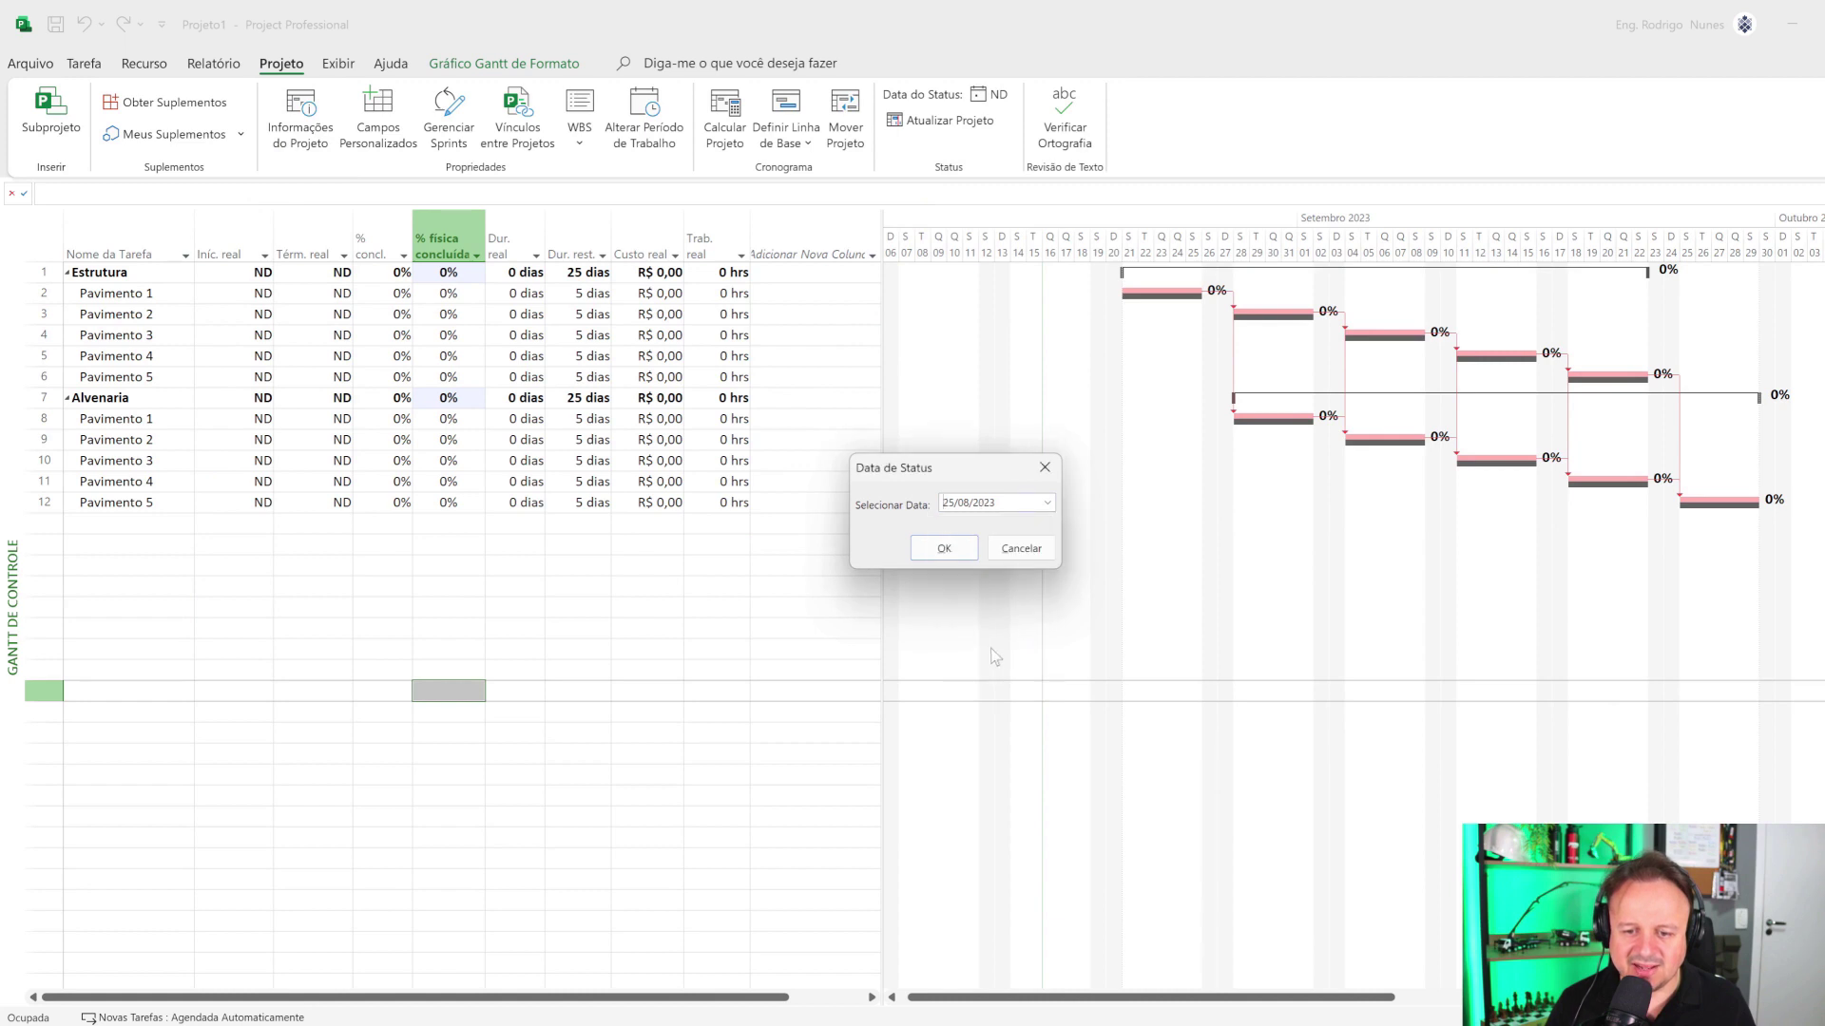
pyautogui.click(961, 549)
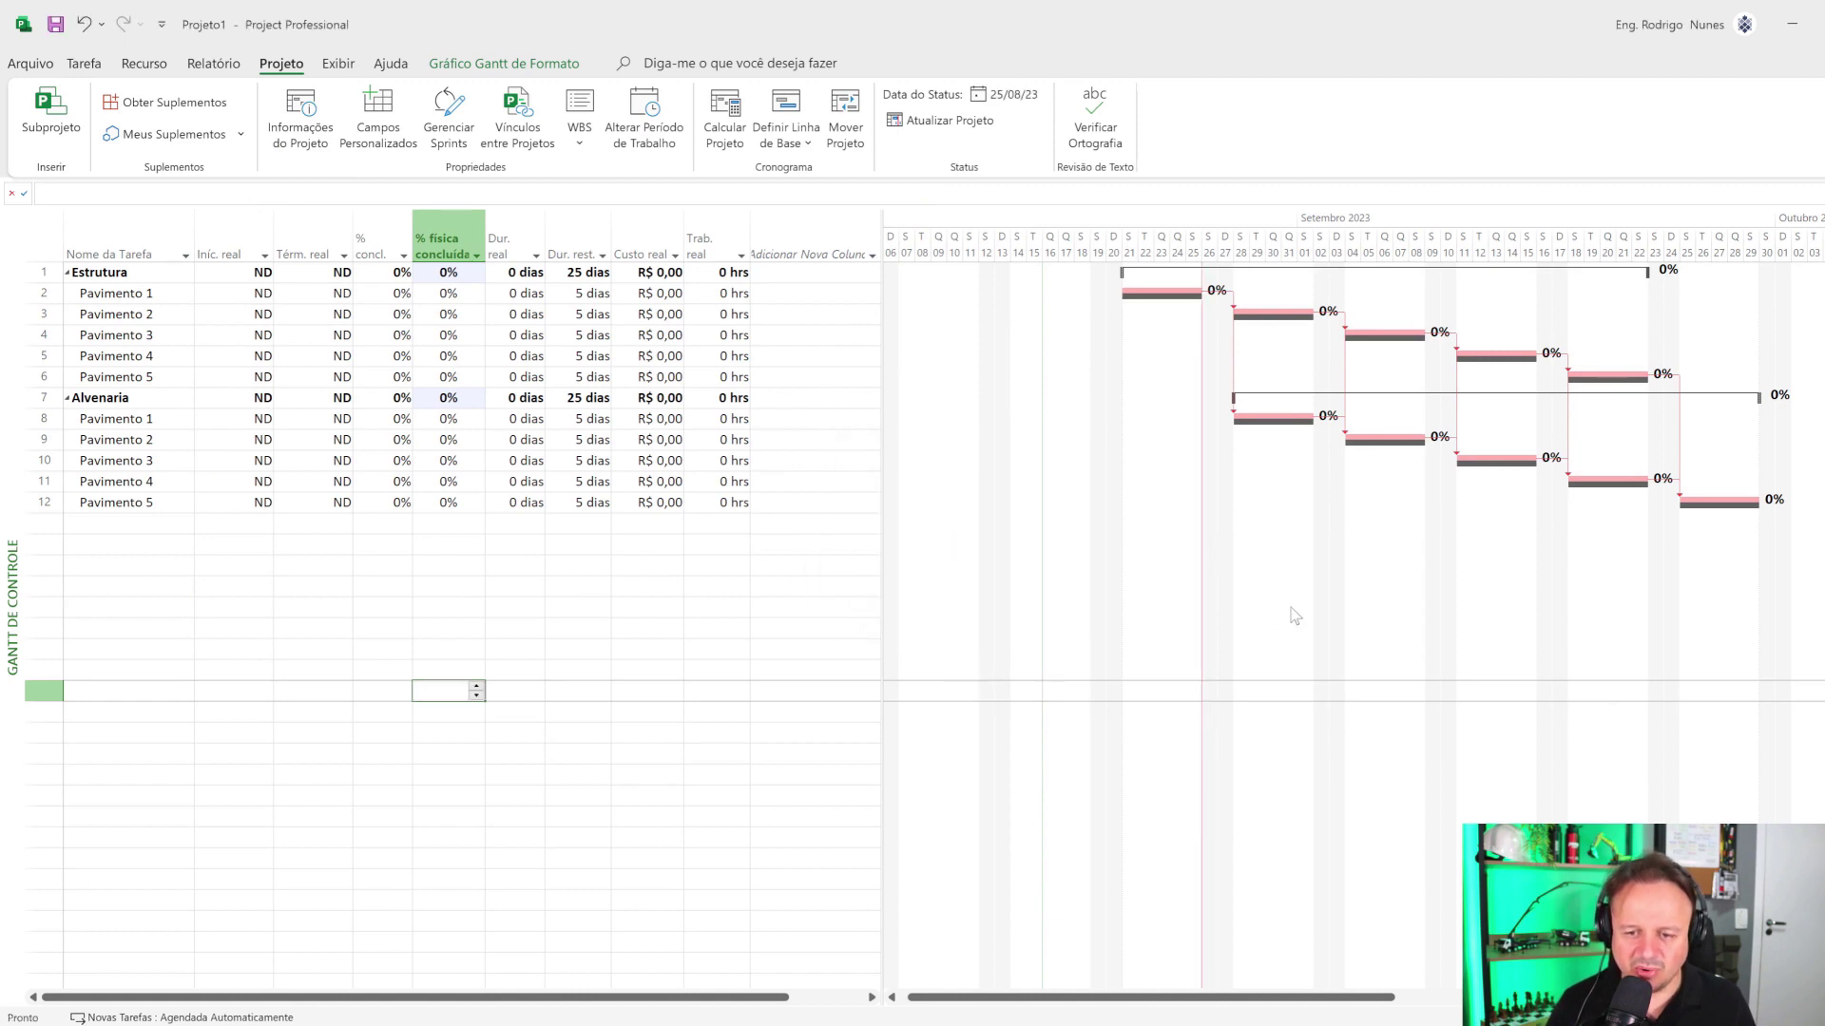
pyautogui.moveTo(1208, 493); pyautogui.dragTo(1603, 788)
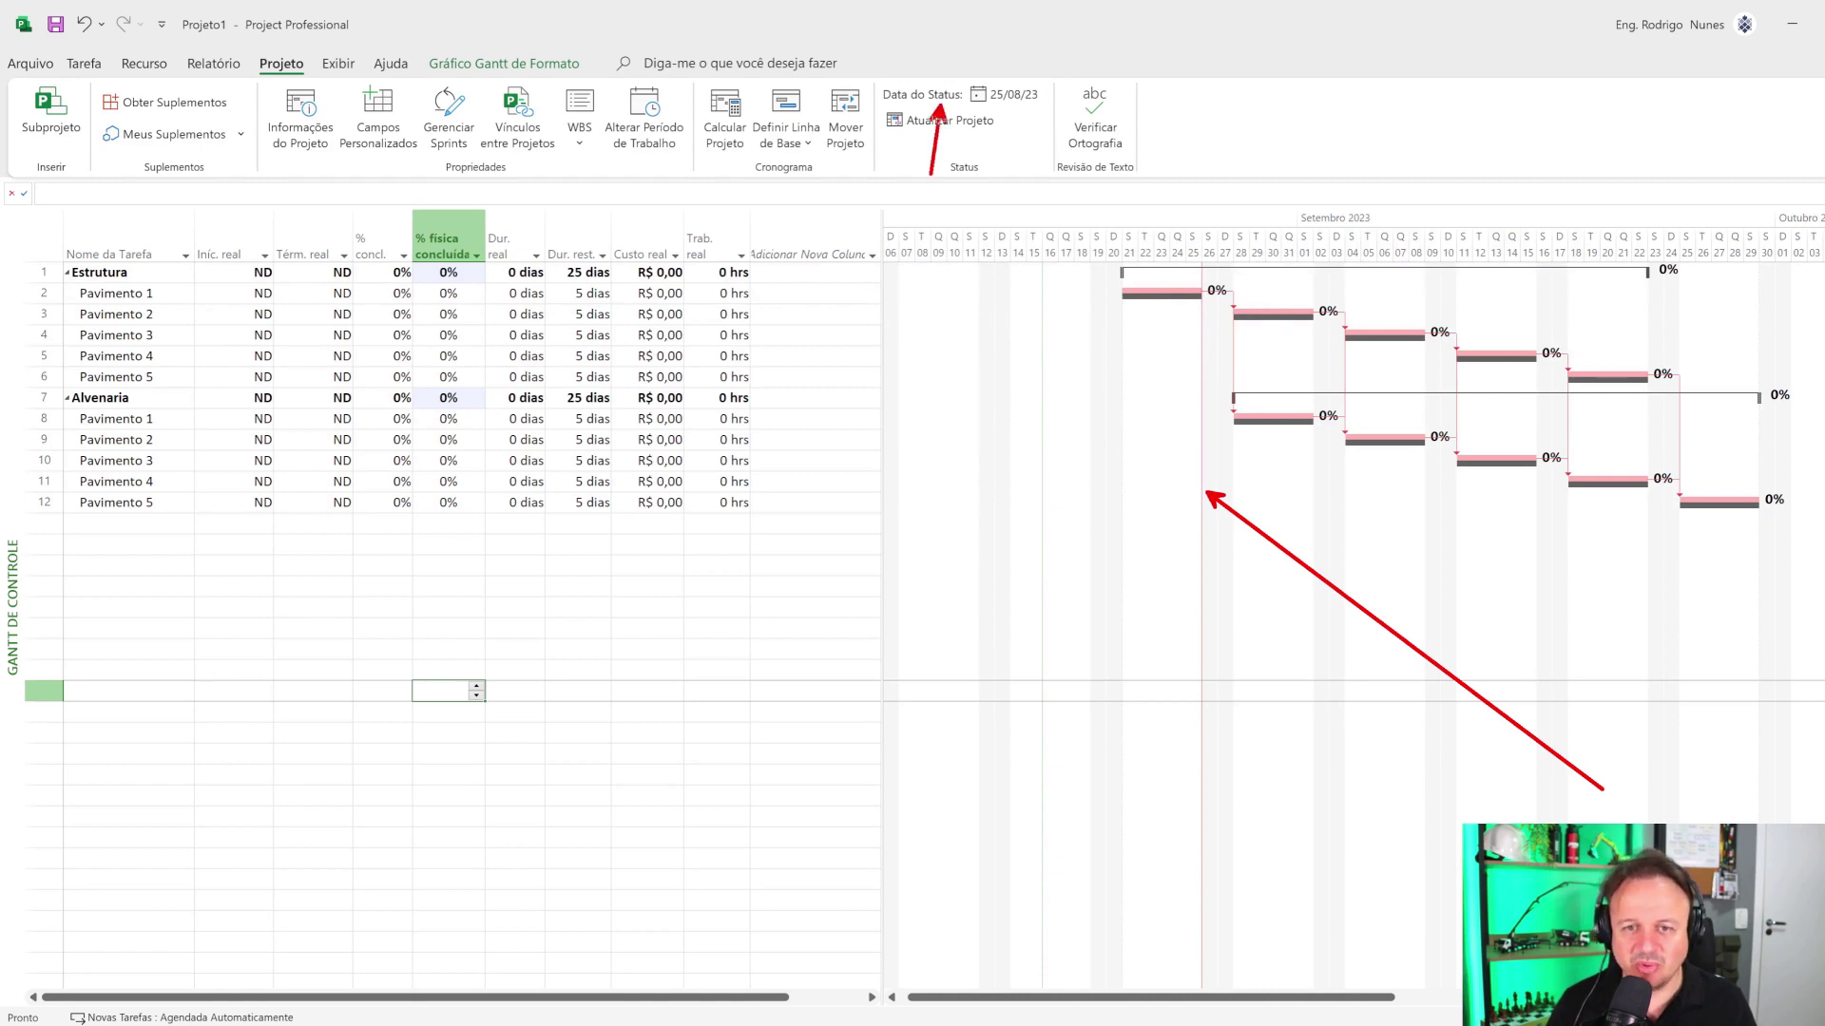
pyautogui.moveTo(936, 106); pyautogui.dragTo(762, 656)
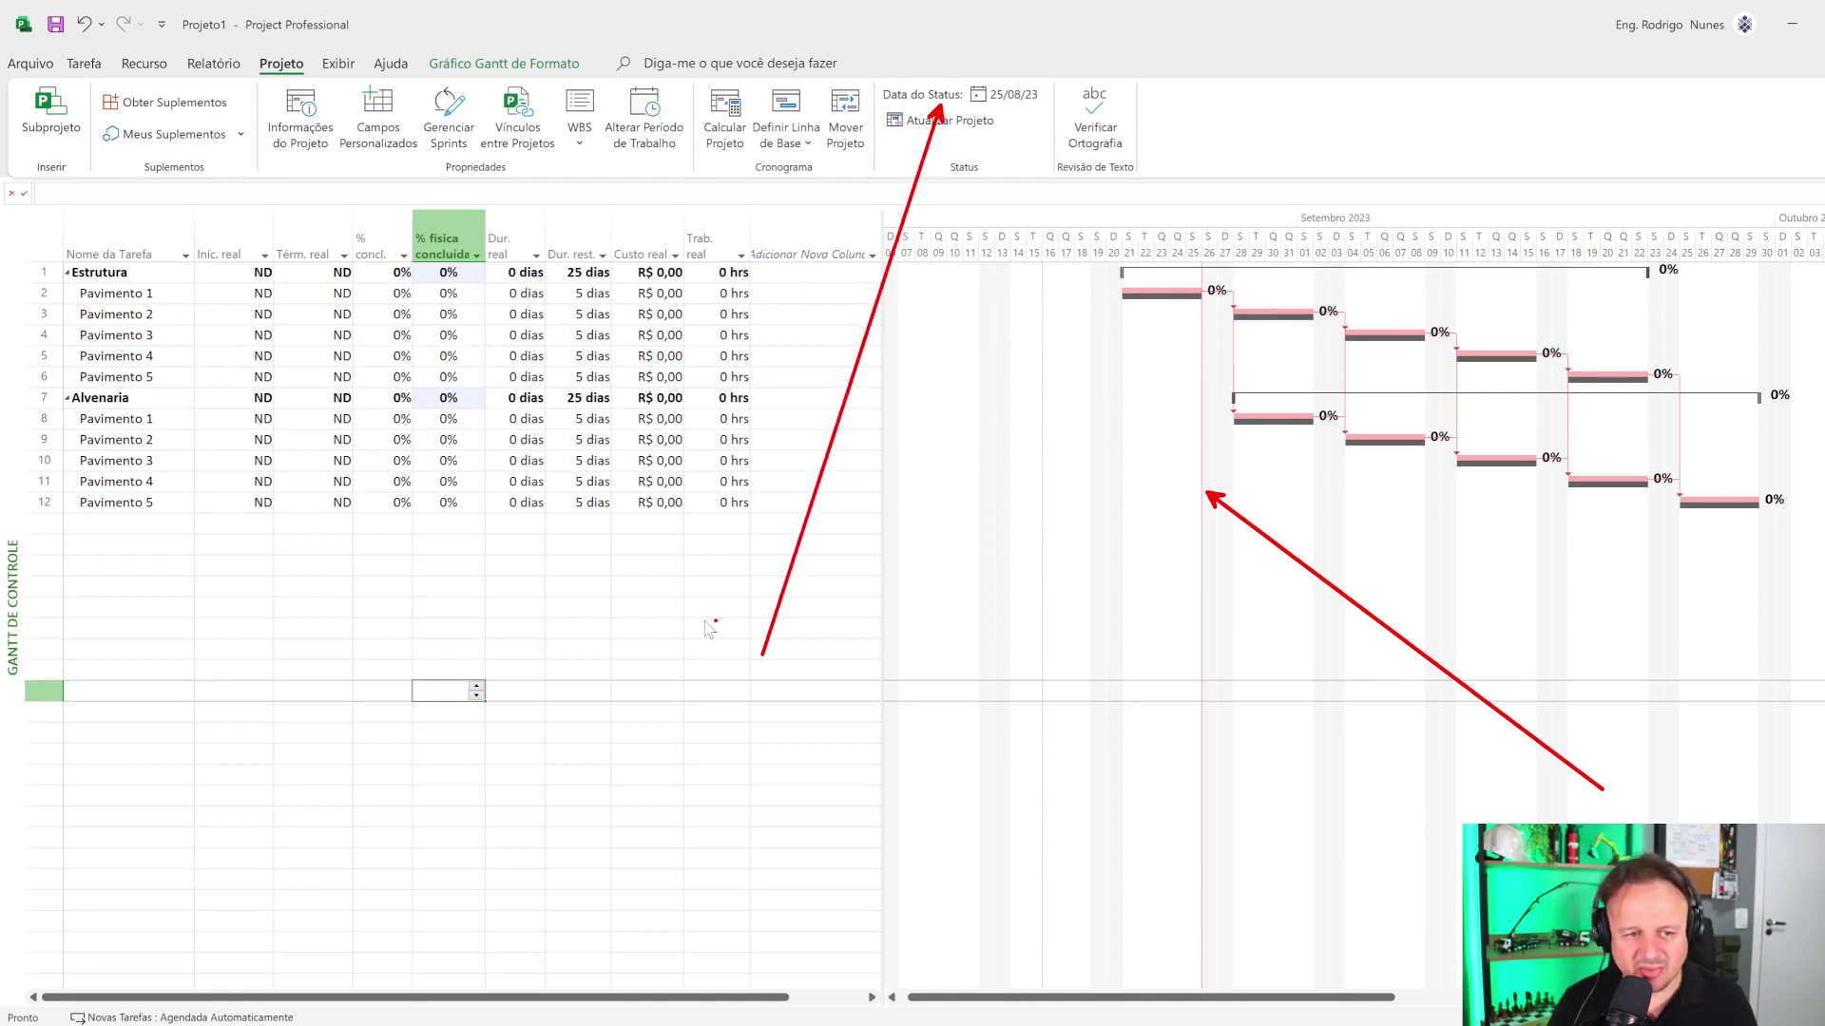
pyautogui.press('Escape')
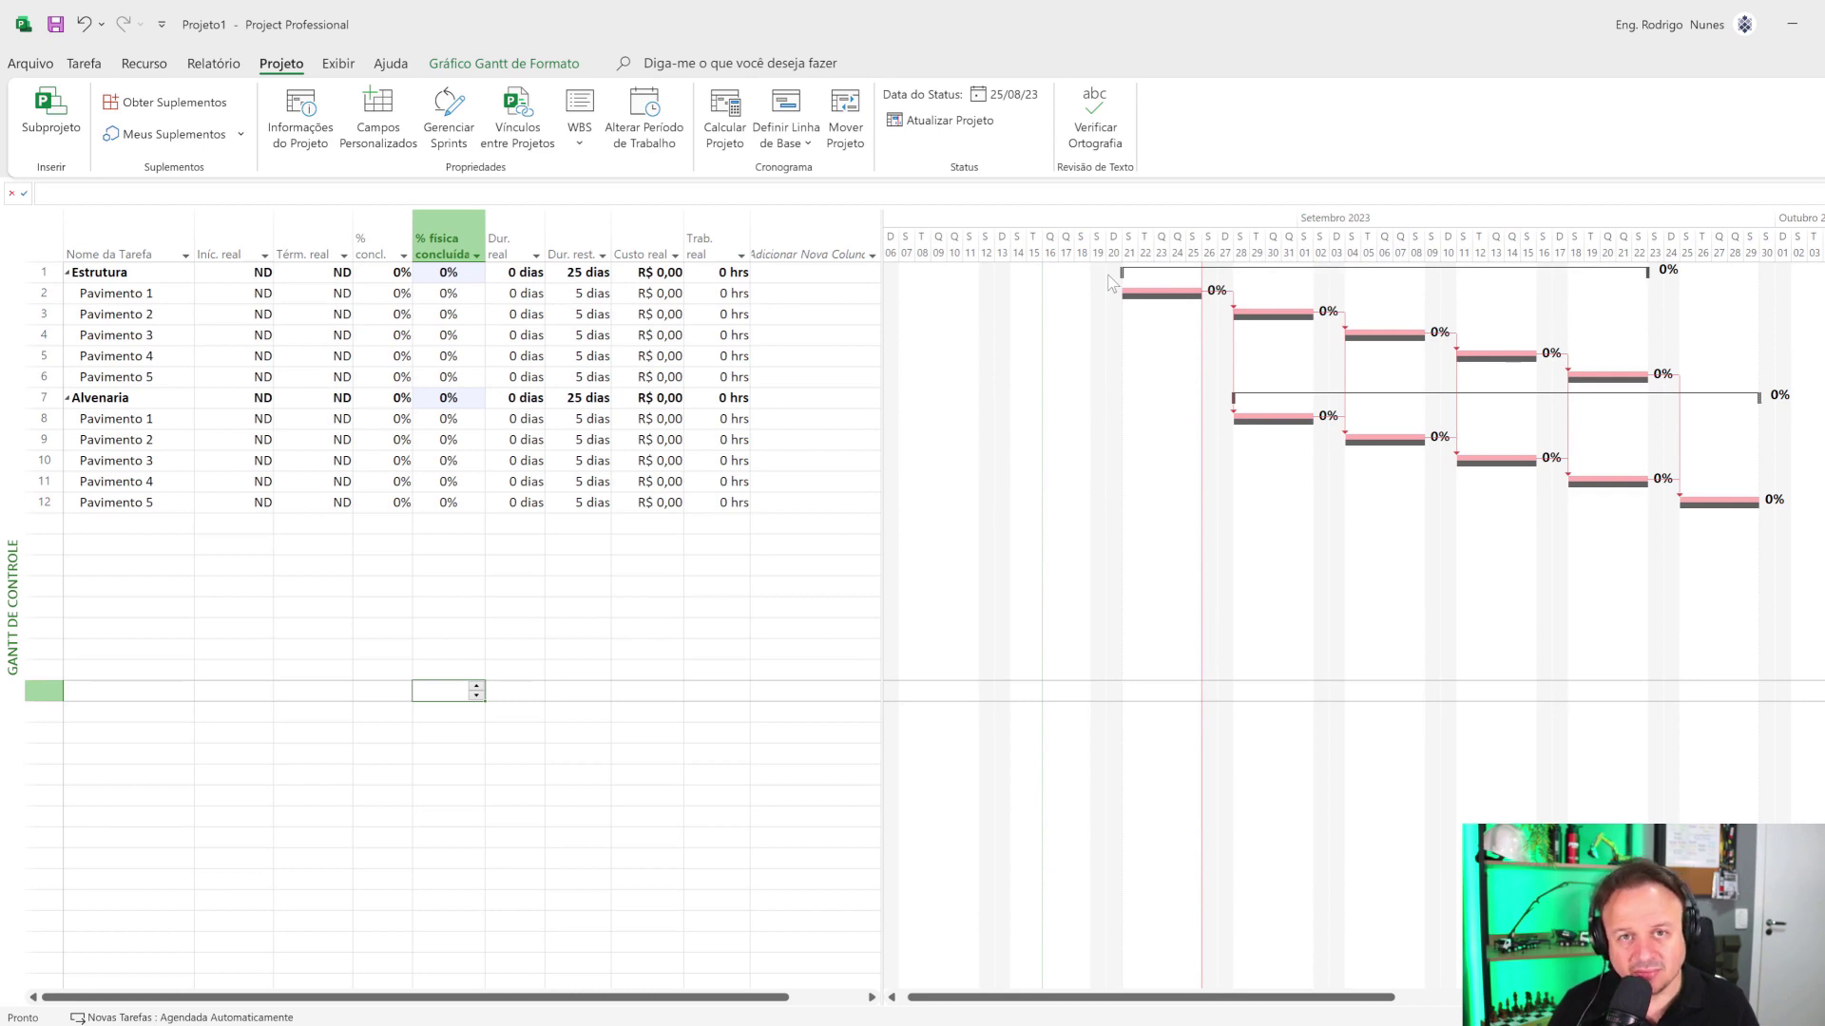
# - Mark Pavimento 1 under Estrutura as 100% complete
pyautogui.click(380, 295)
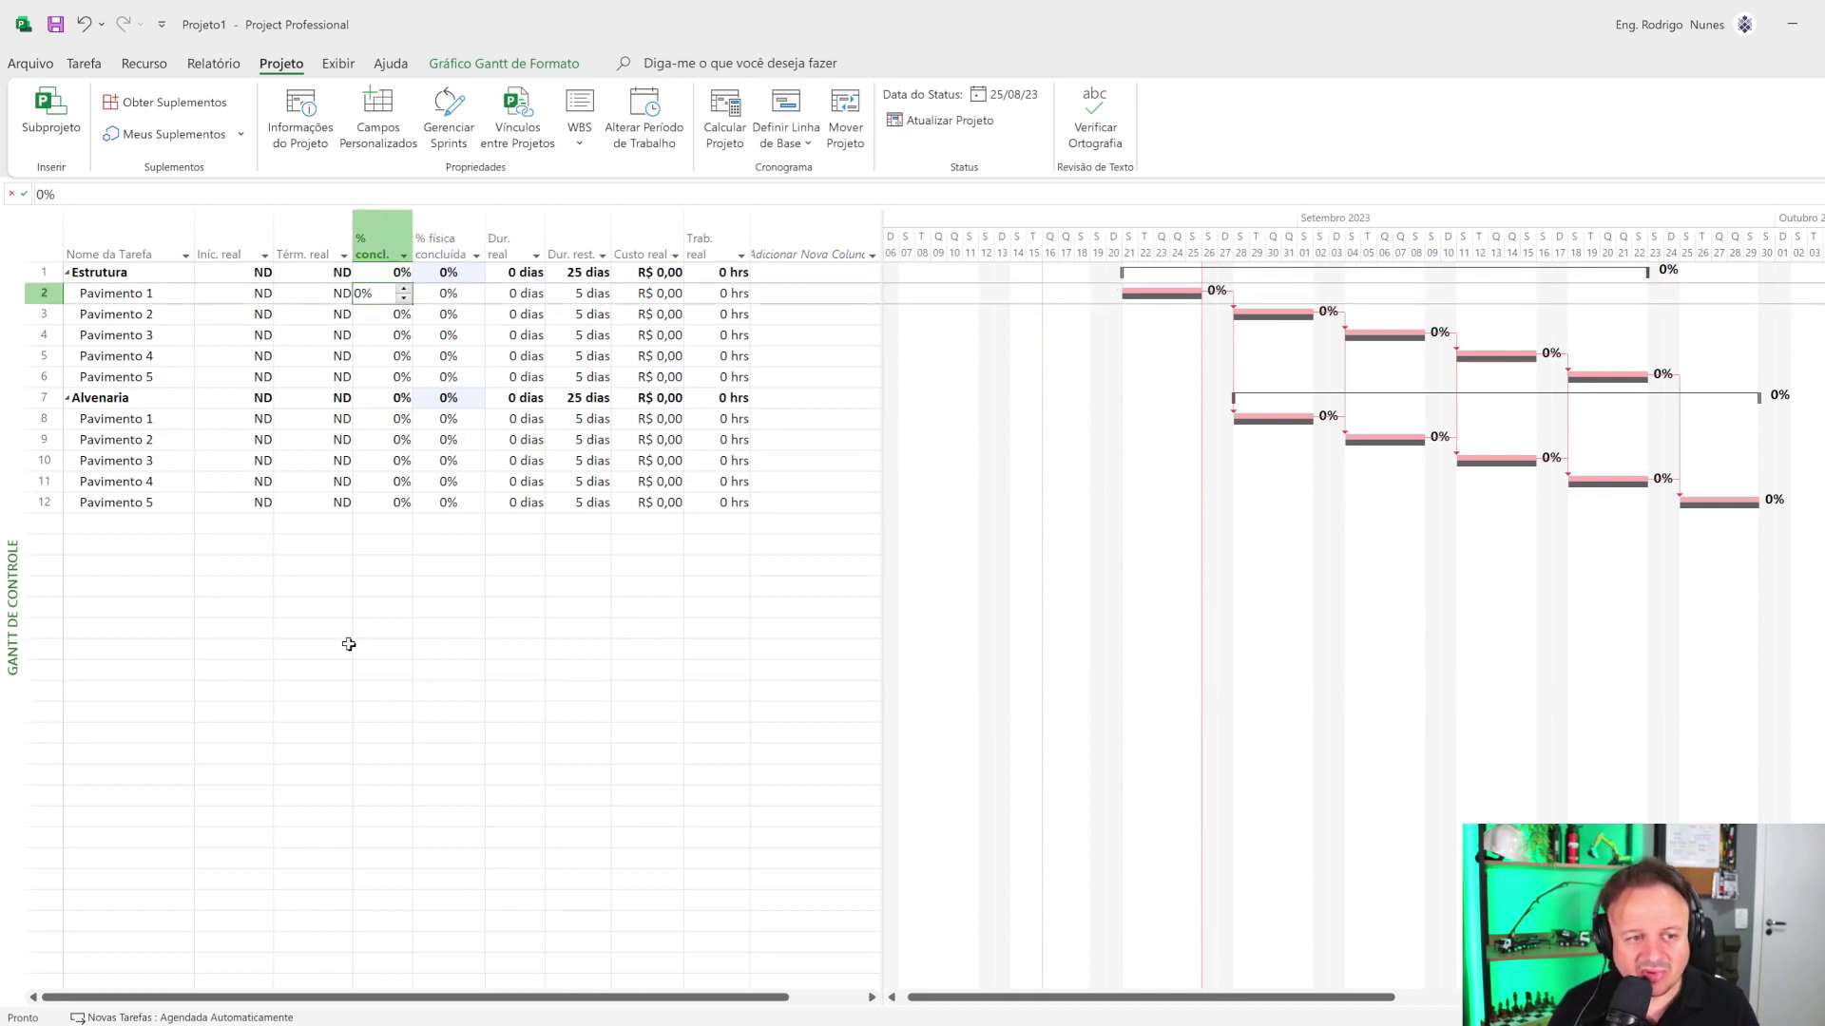
pyautogui.click(83, 63)
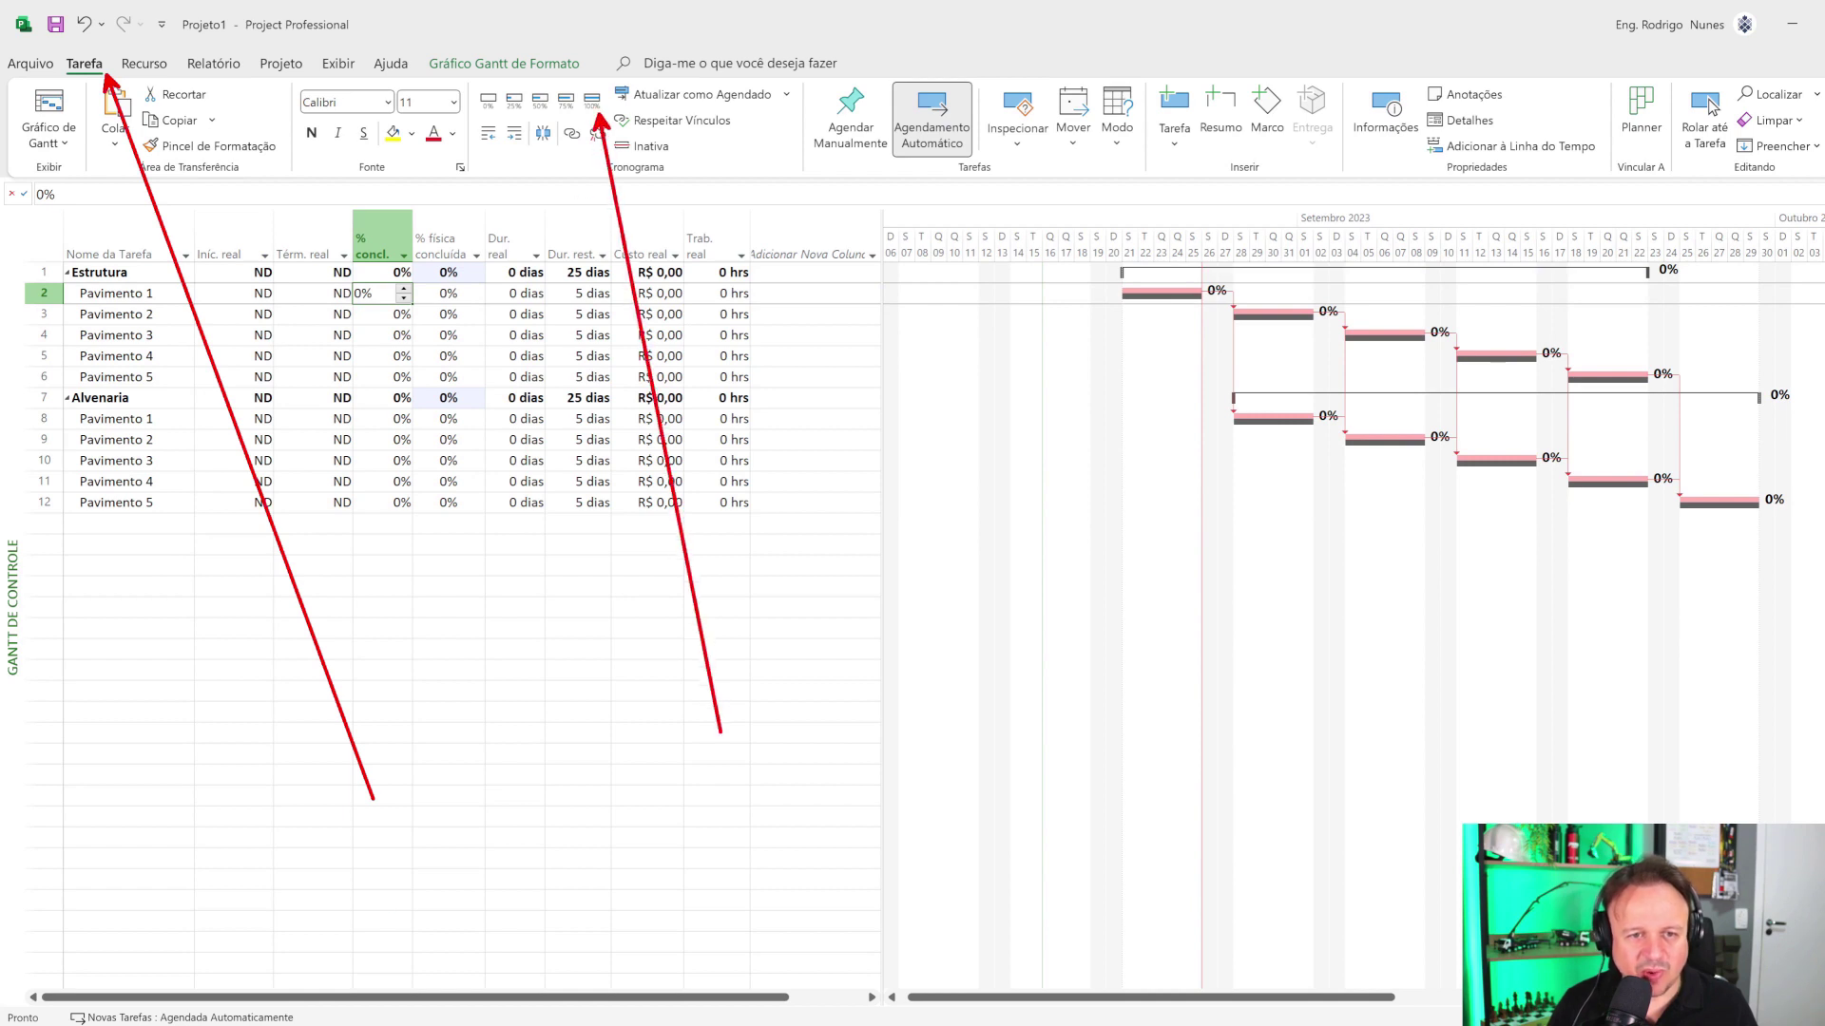
pyautogui.click(591, 99)
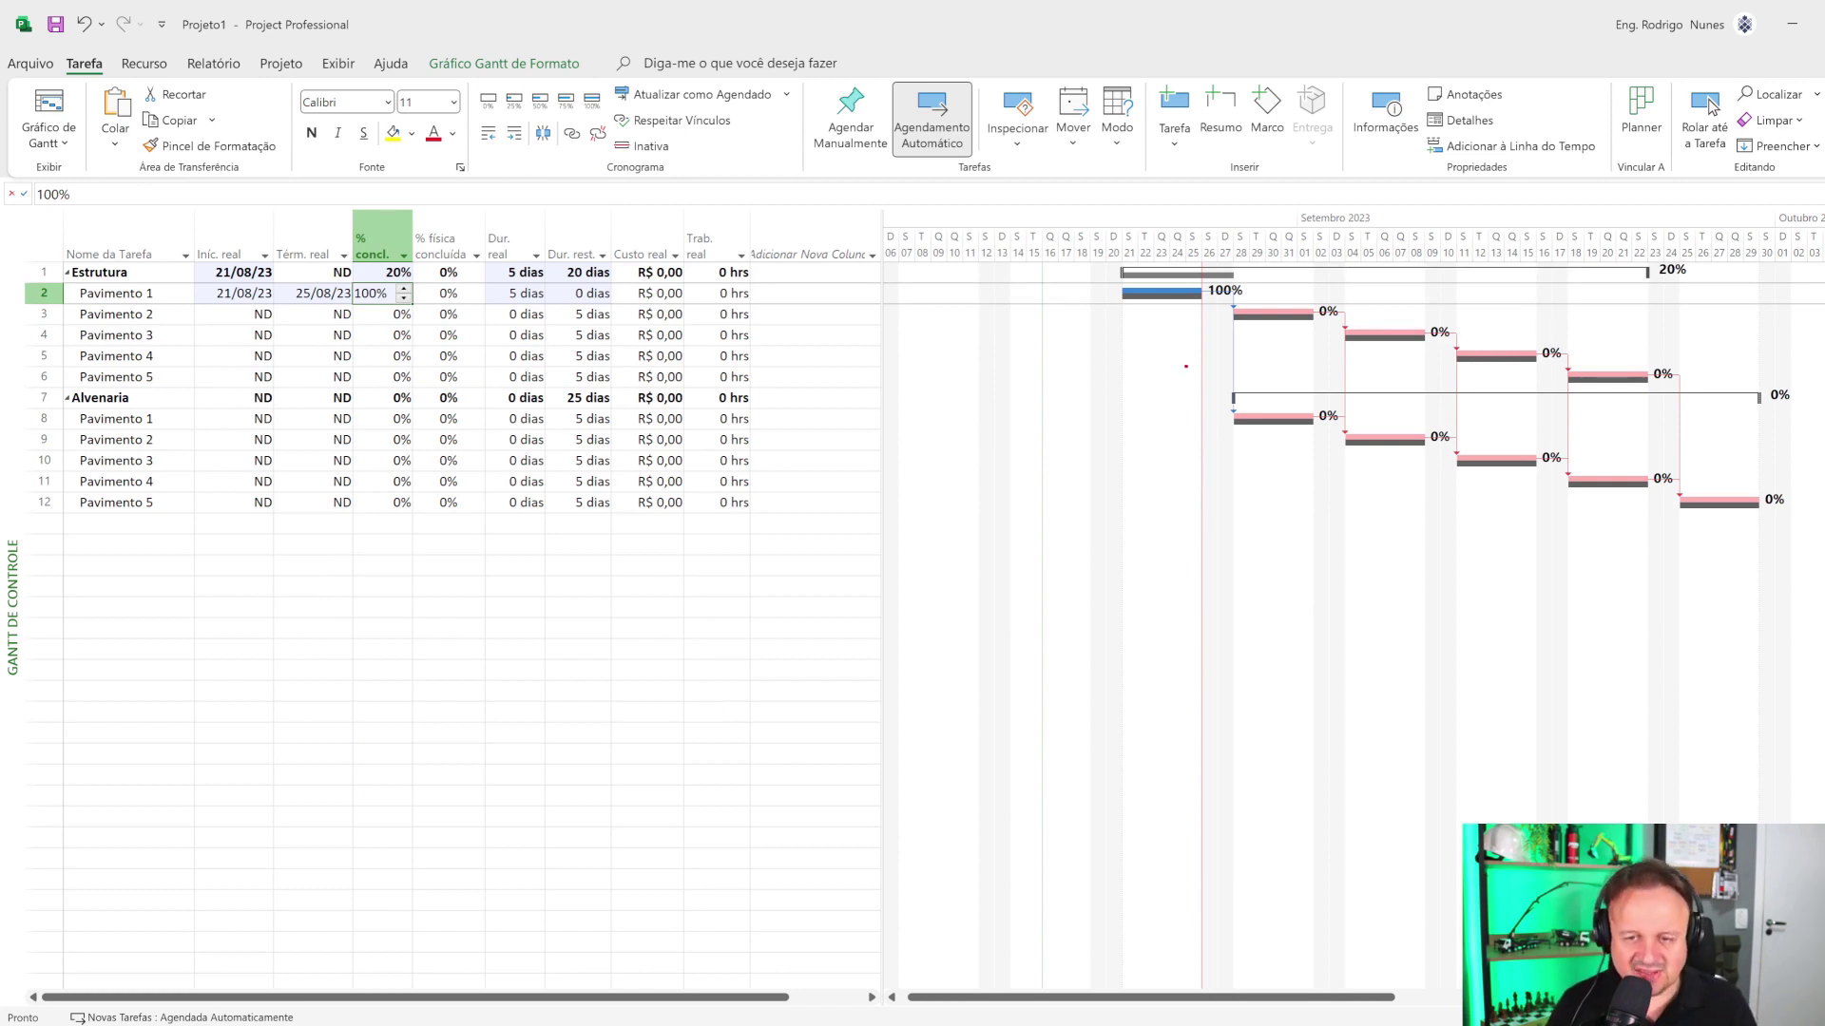
pyautogui.moveTo(1200, 346)
pyautogui.mouseDown()
pyautogui.moveTo(1140, 331)
pyautogui.moveTo(1072, 647)
pyautogui.moveTo(1149, 867)
pyautogui.moveTo(1230, 593)
pyautogui.moveTo(1213, 415)
pyautogui.moveTo(1173, 345)
pyautogui.mouseUp()
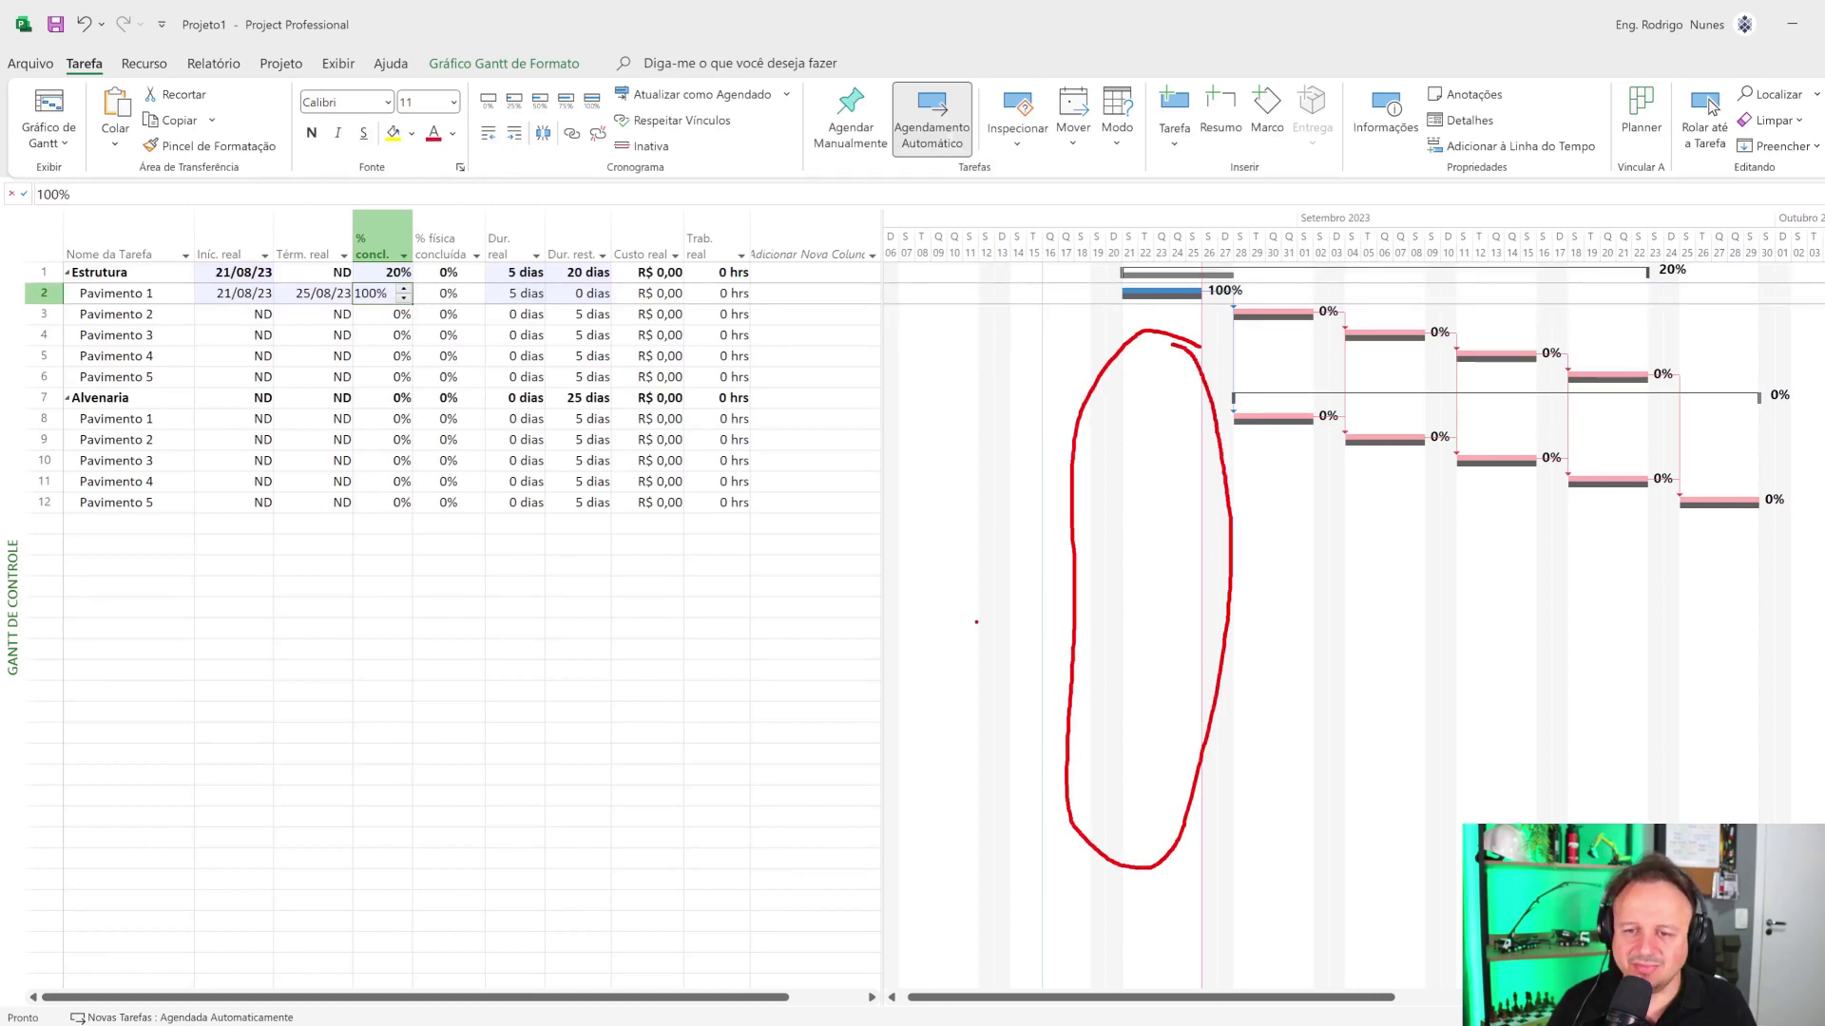
# - Set the project's status date to 01/09/23
pyautogui.press('Escape')
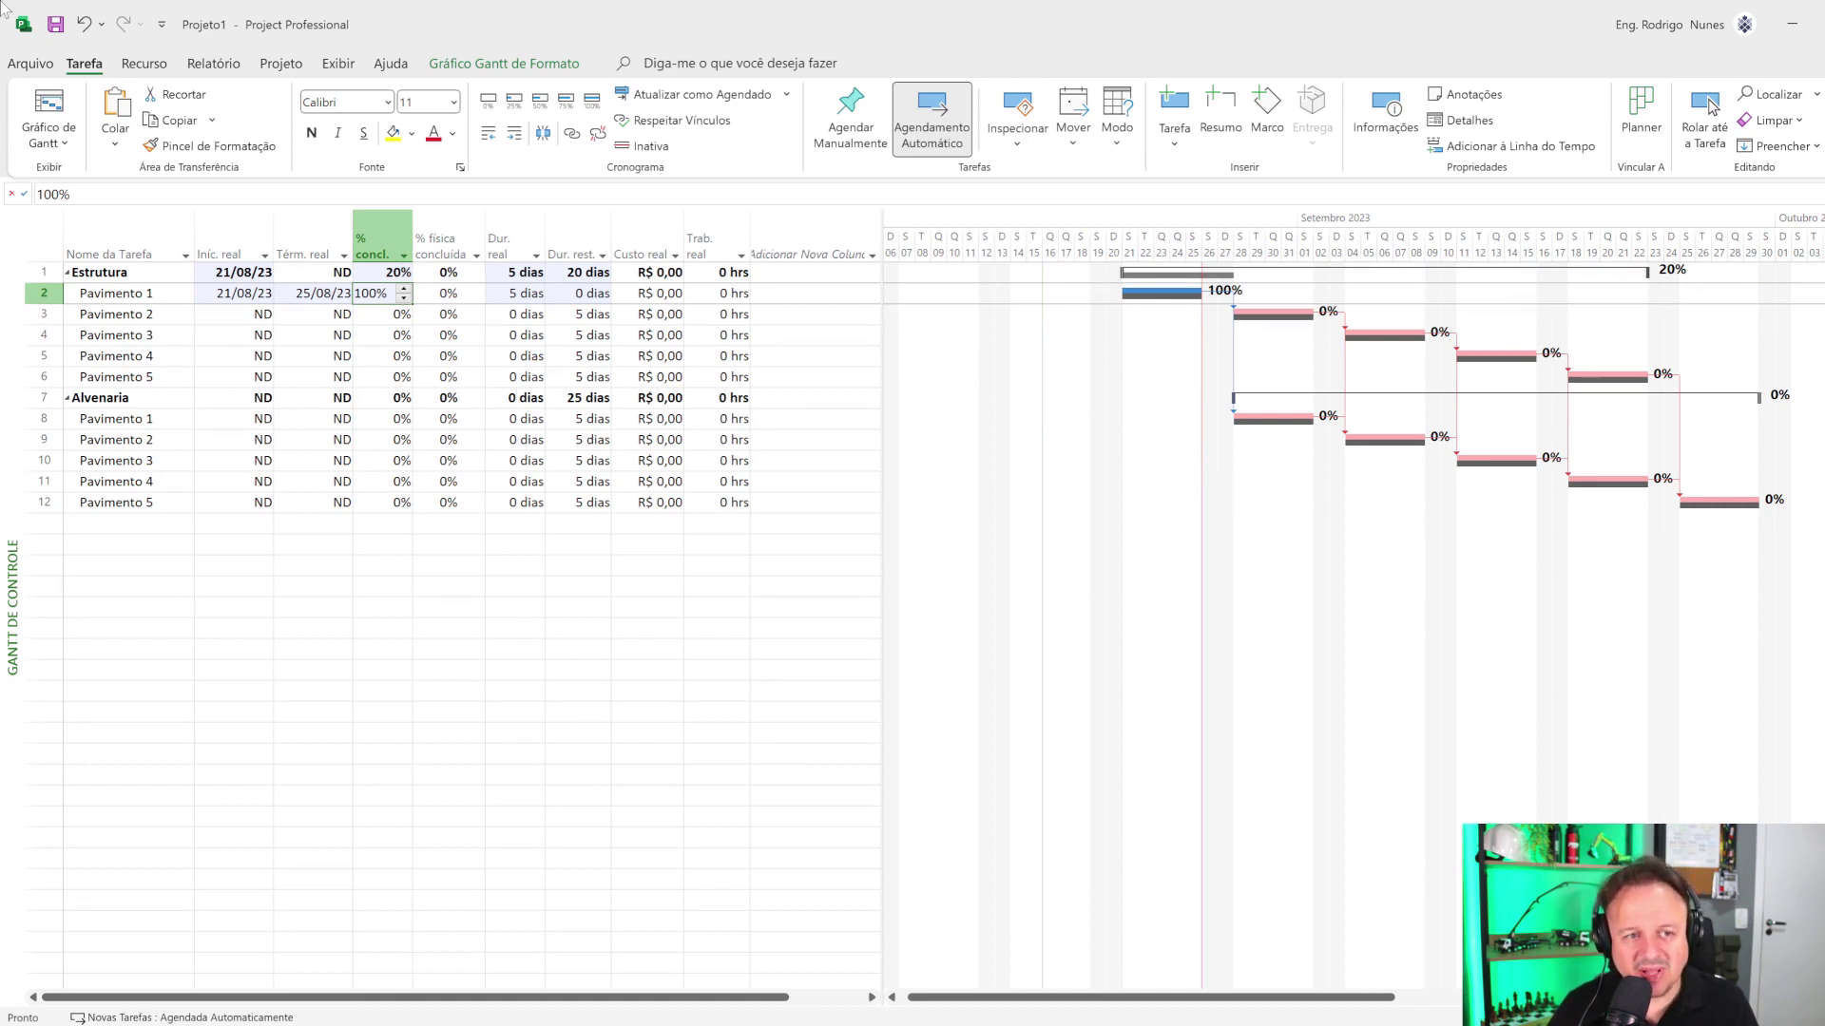
pyautogui.click(283, 64)
pyautogui.click(1013, 94)
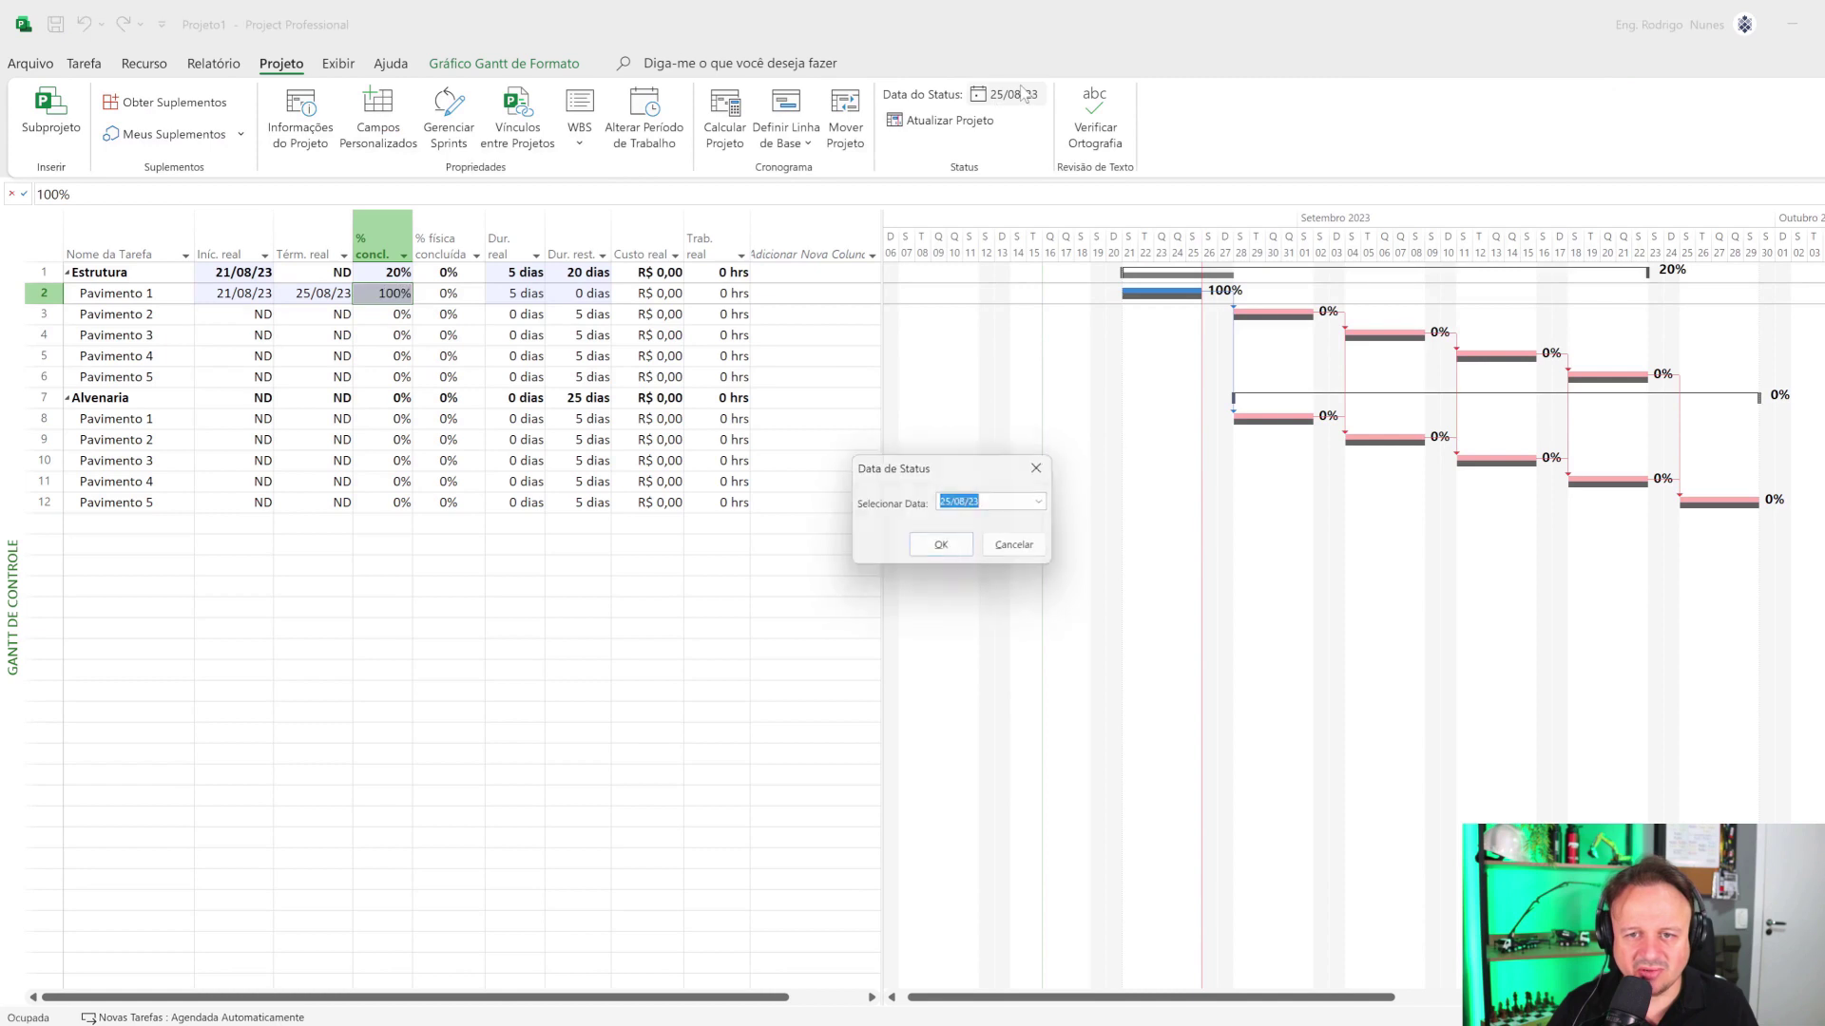
pyautogui.click(1046, 504)
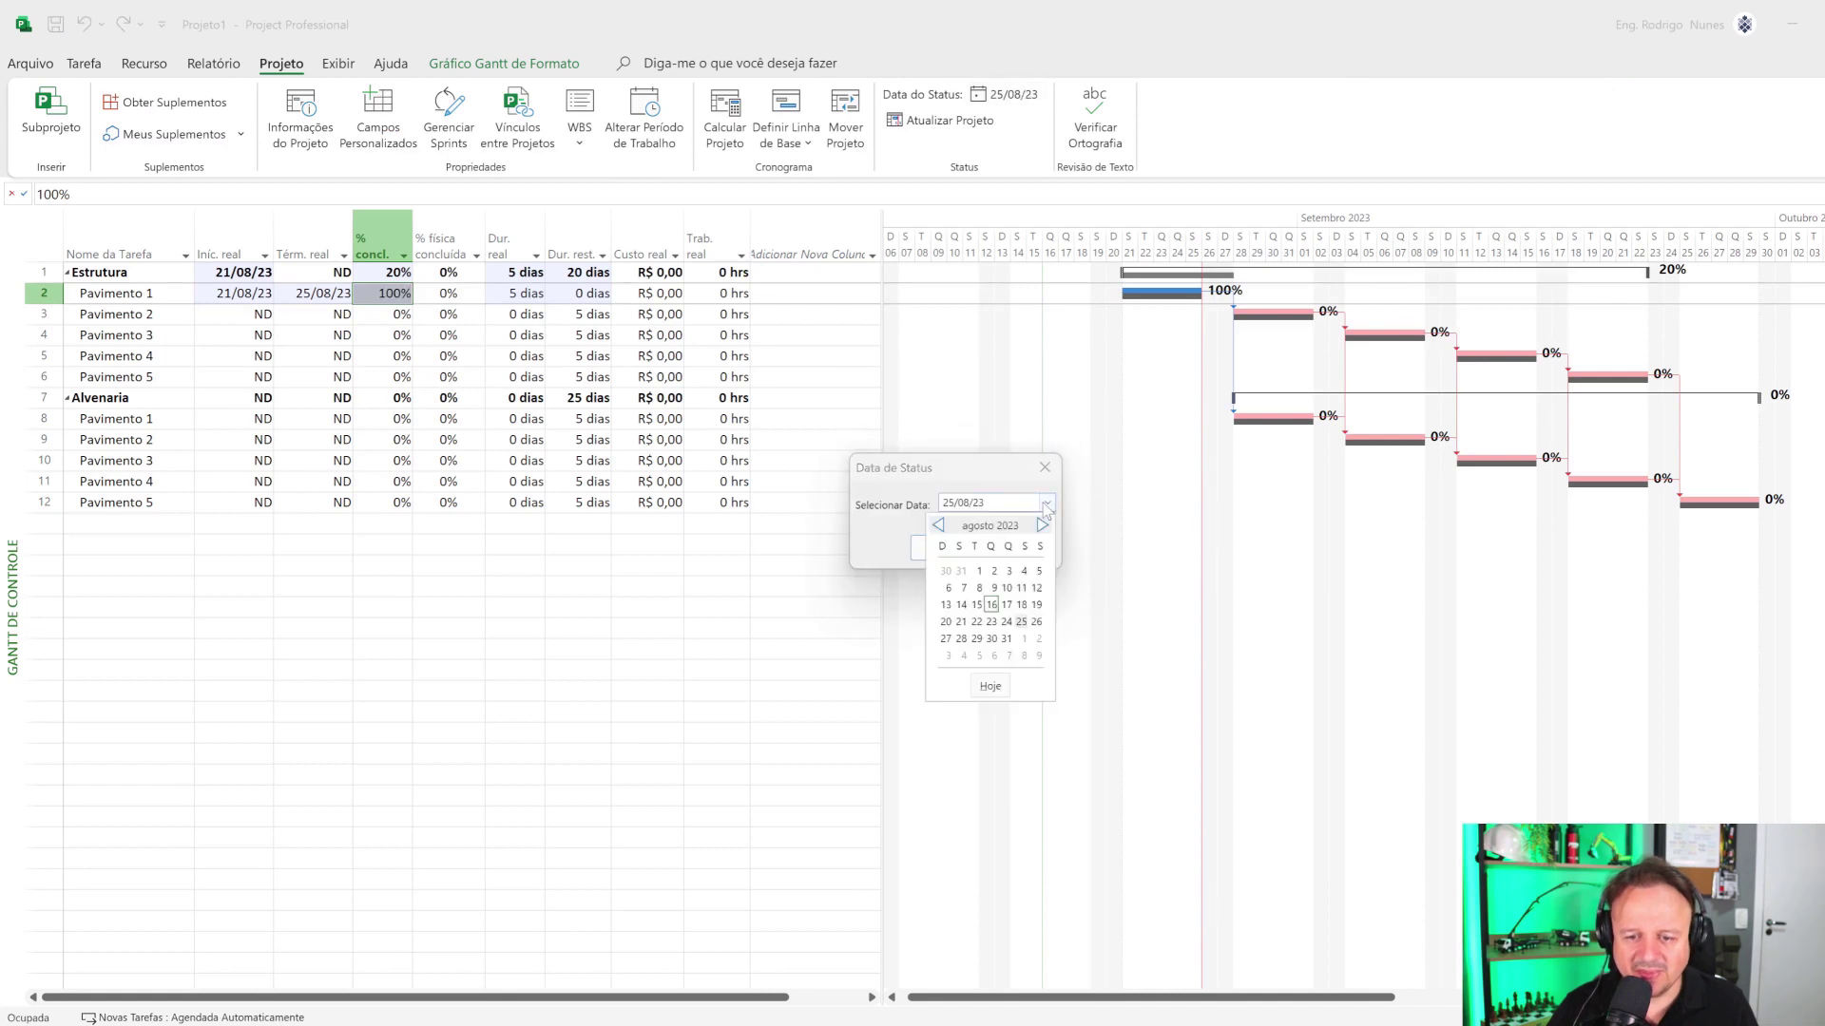
pyautogui.click(1022, 639)
pyautogui.click(943, 547)
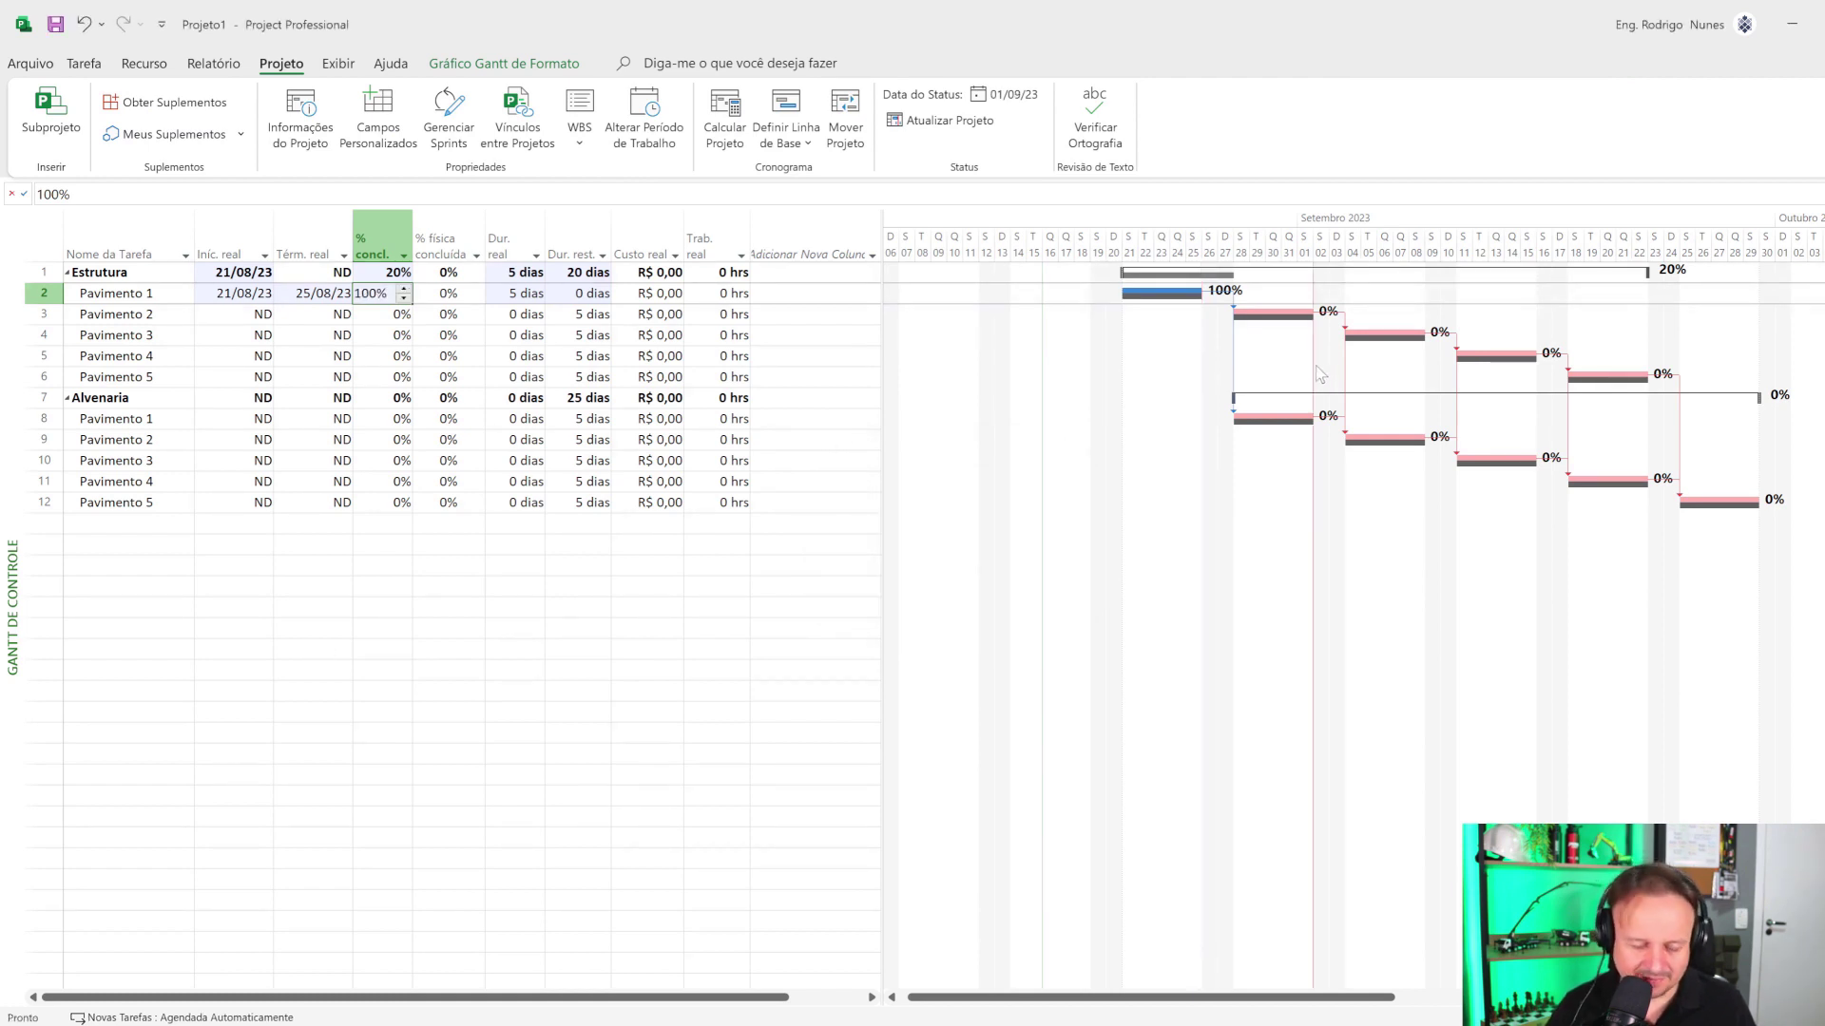
pyautogui.moveTo(1316, 280); pyautogui.dragTo(1745, 74)
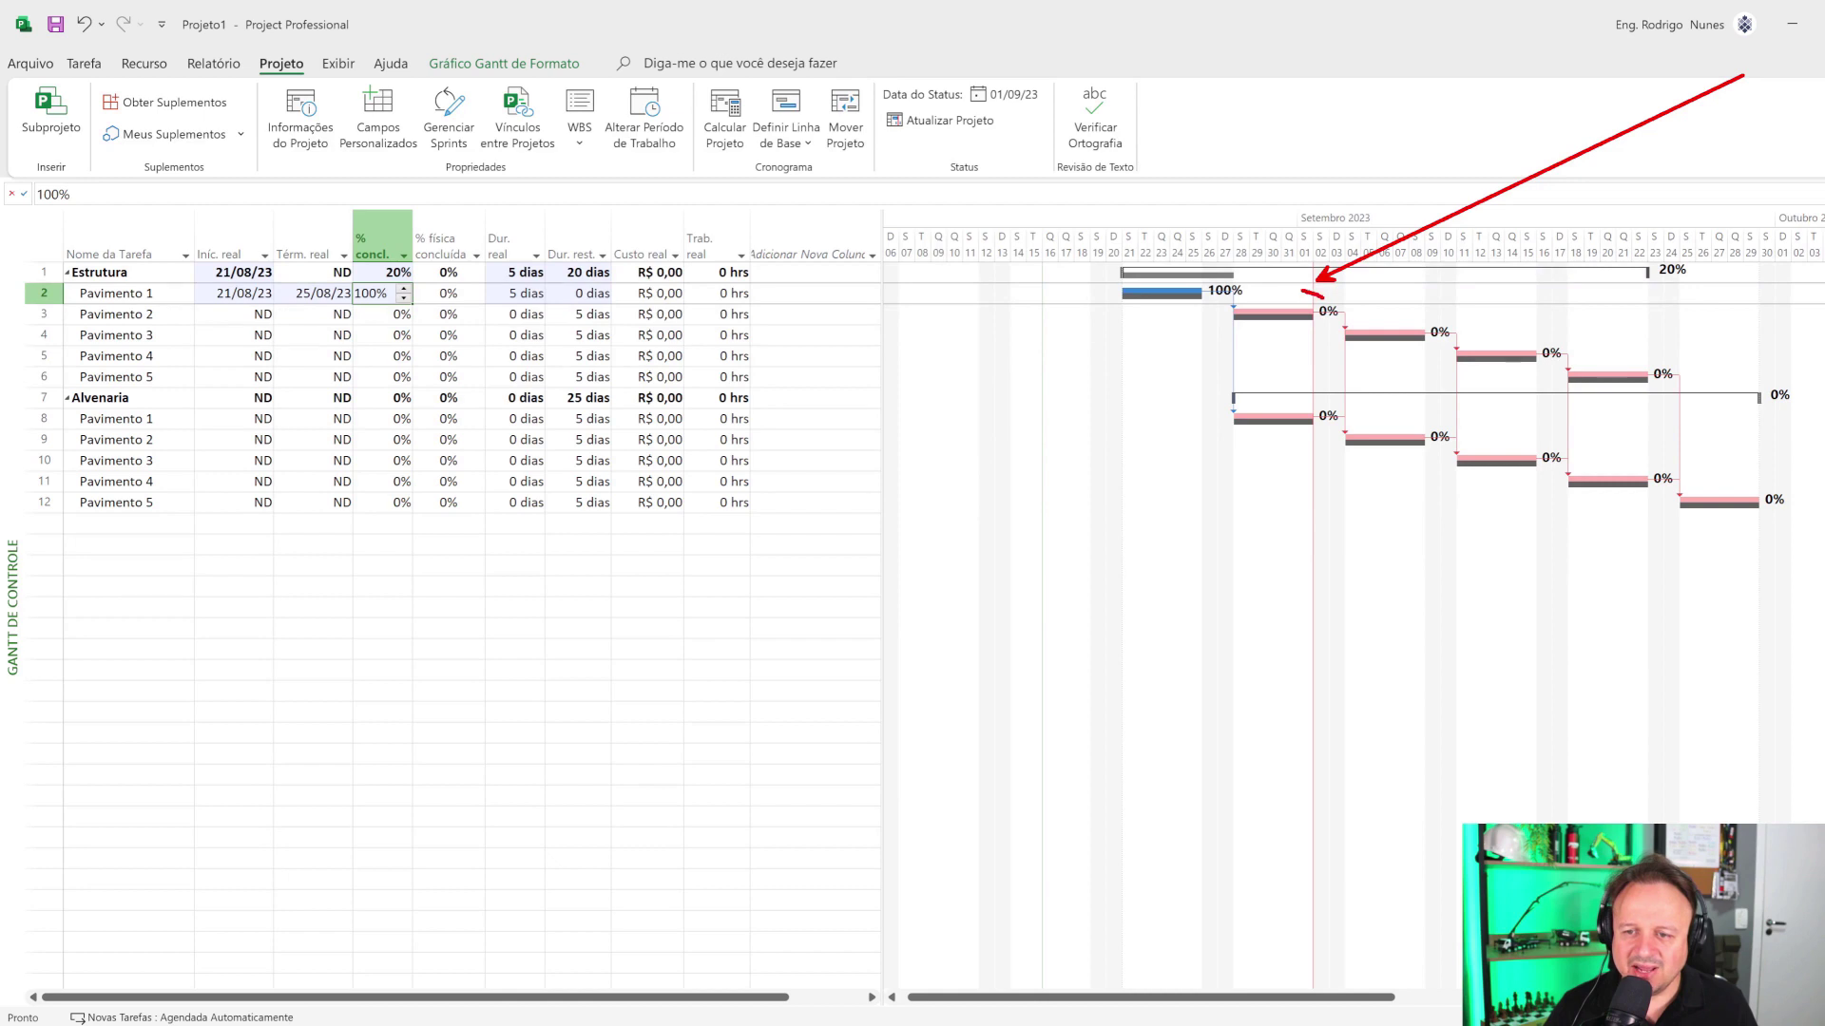
pyautogui.moveTo(1302, 292)
pyautogui.mouseDown()
pyautogui.moveTo(1243, 287)
pyautogui.moveTo(1202, 335)
pyautogui.moveTo(1218, 452)
pyautogui.moveTo(1292, 477)
pyautogui.moveTo(1338, 399)
pyautogui.moveTo(1334, 319)
pyautogui.mouseUp()
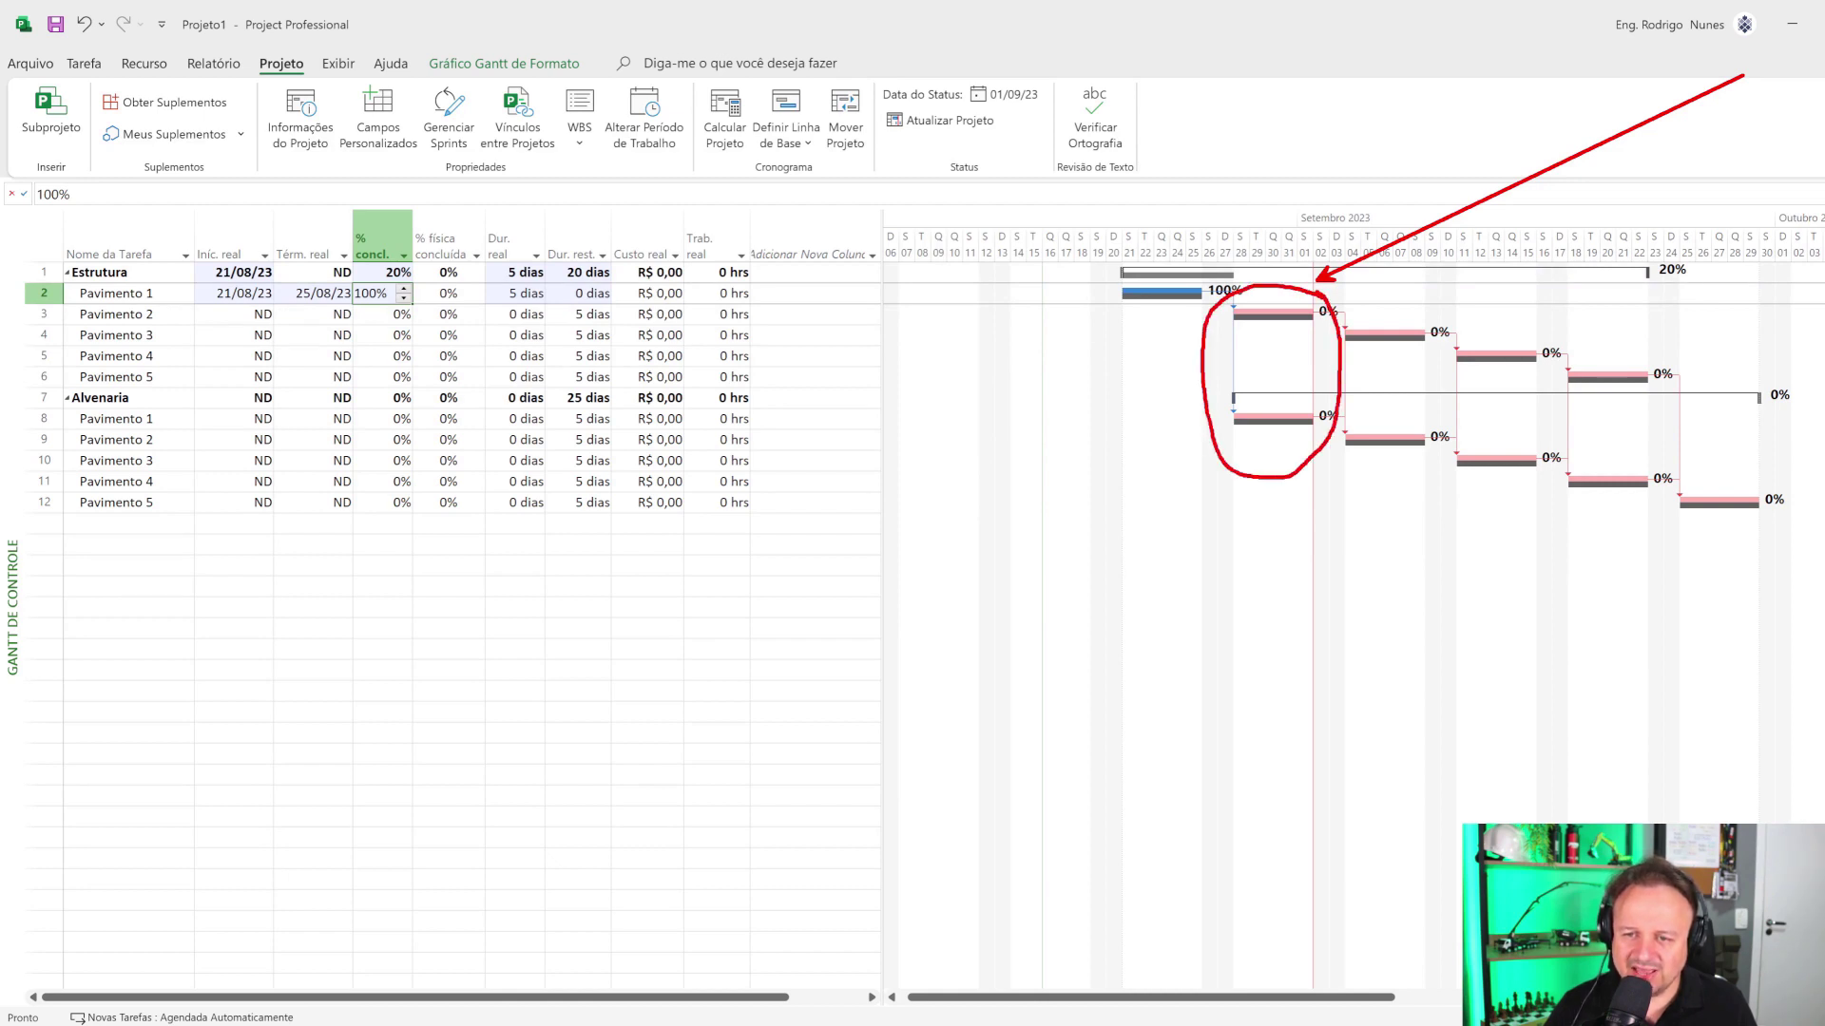
pyautogui.moveTo(1217, 316); pyautogui.dragTo(932, 387)
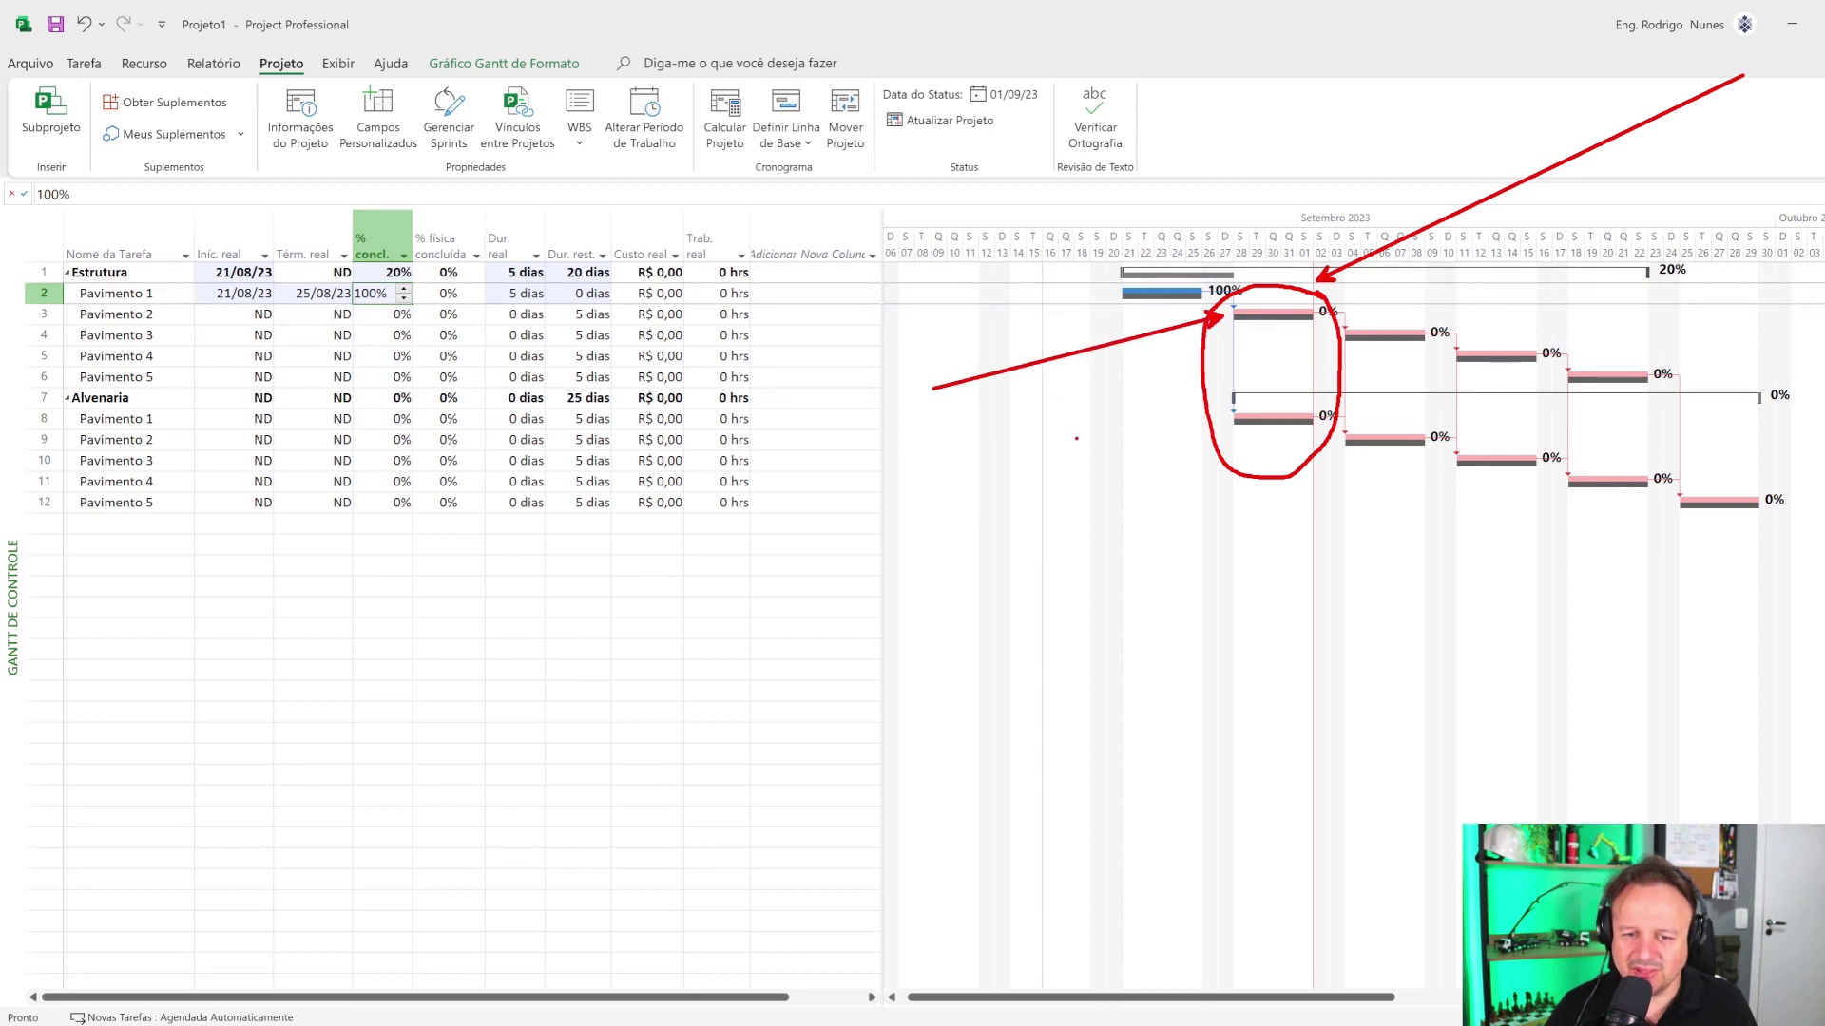
pyautogui.moveTo(1244, 438); pyautogui.dragTo(947, 609)
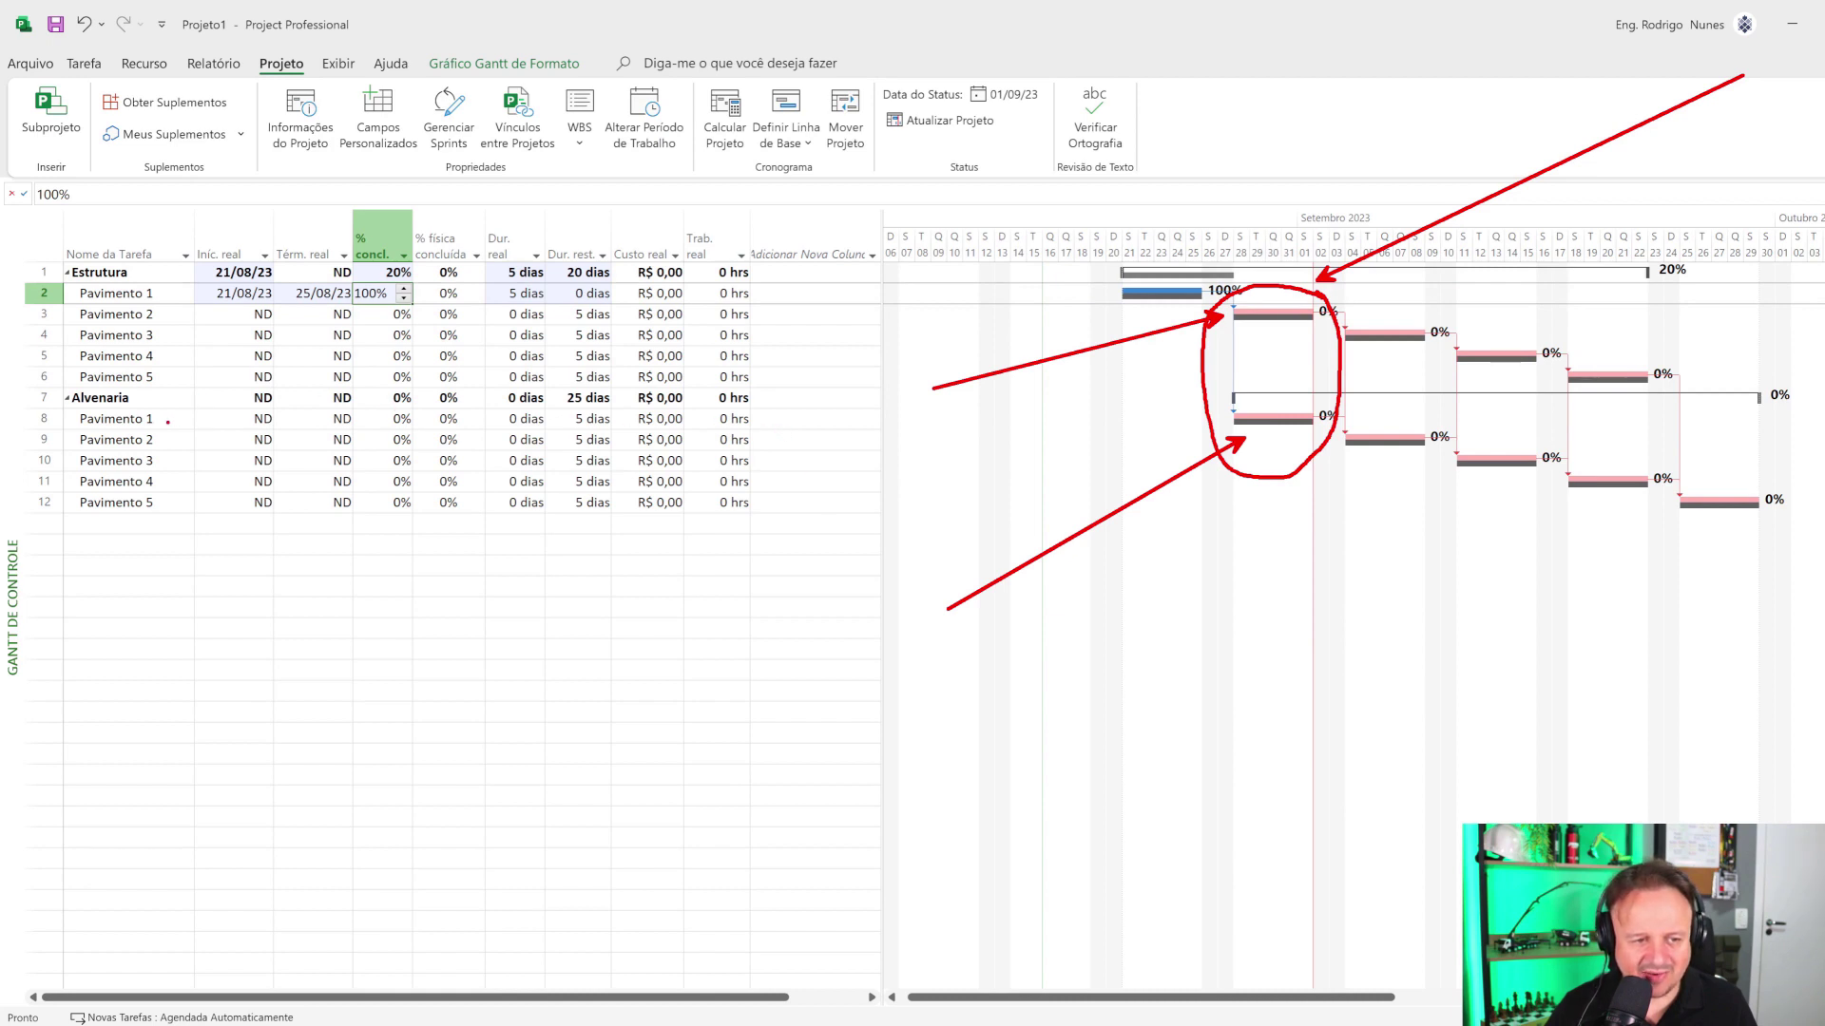
pyautogui.moveTo(166, 420); pyautogui.dragTo(1222, 416)
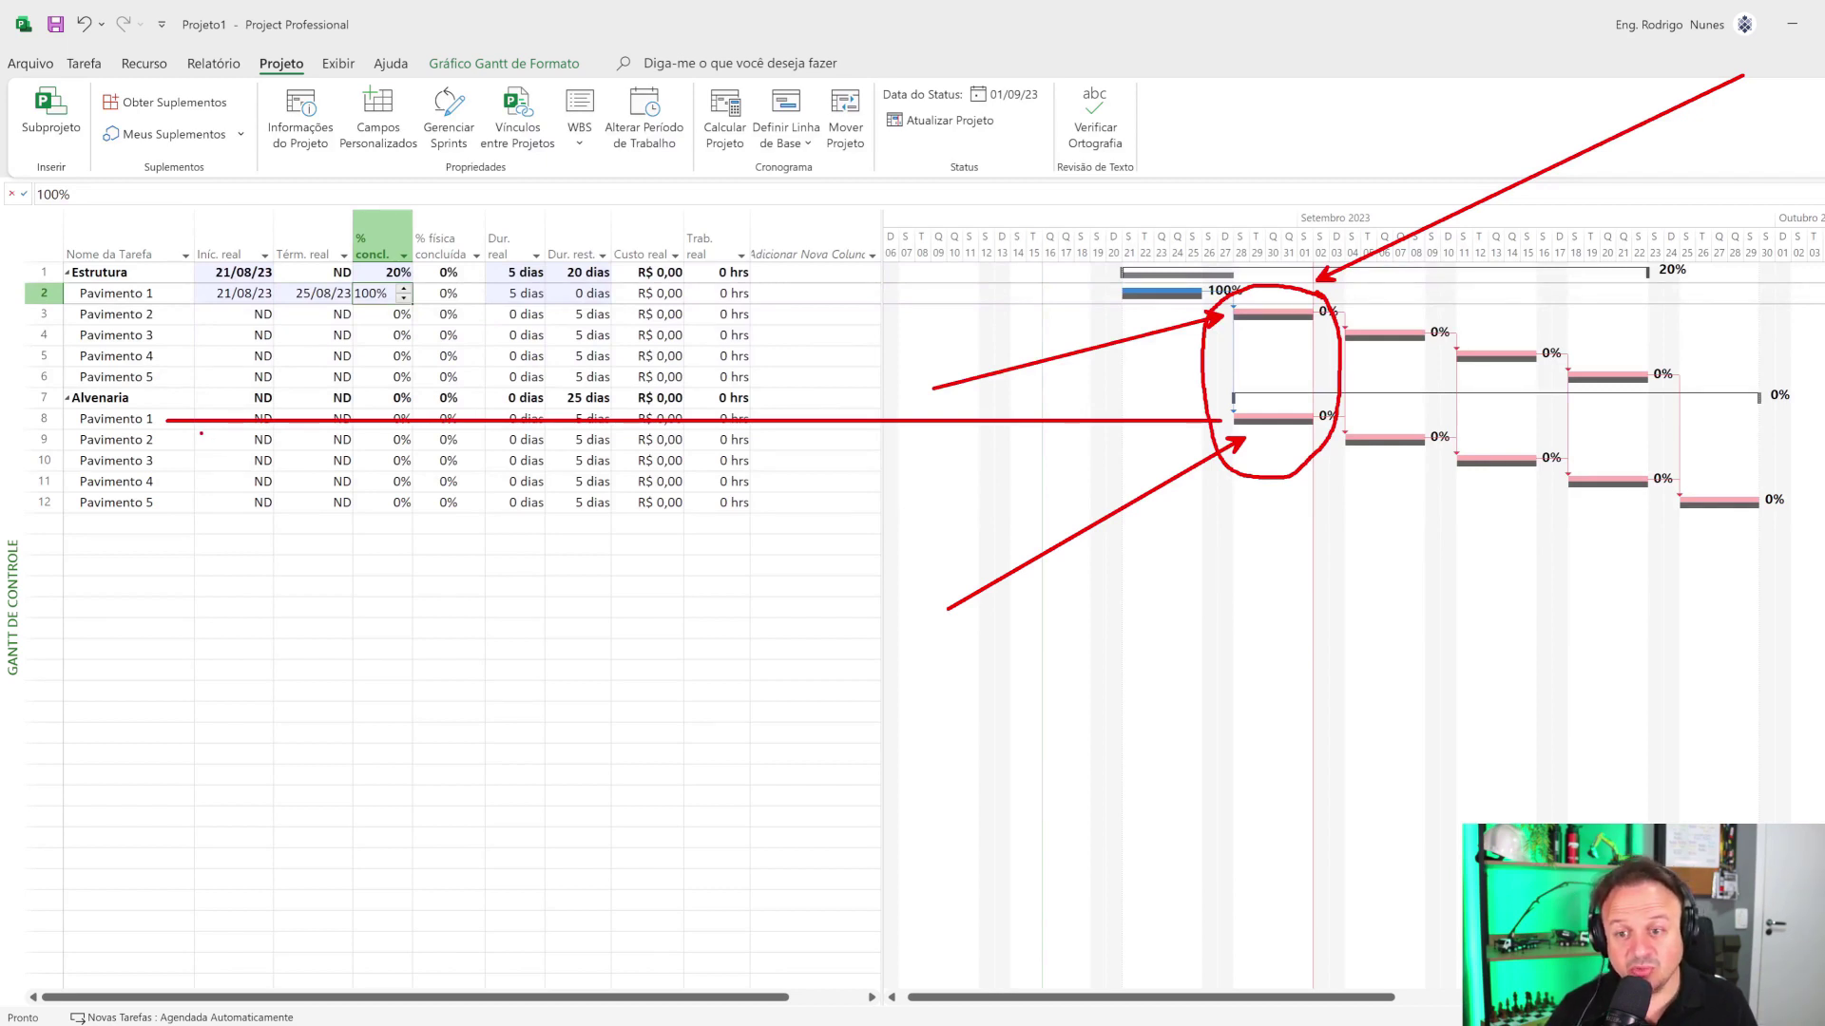
pyautogui.click(336, 655)
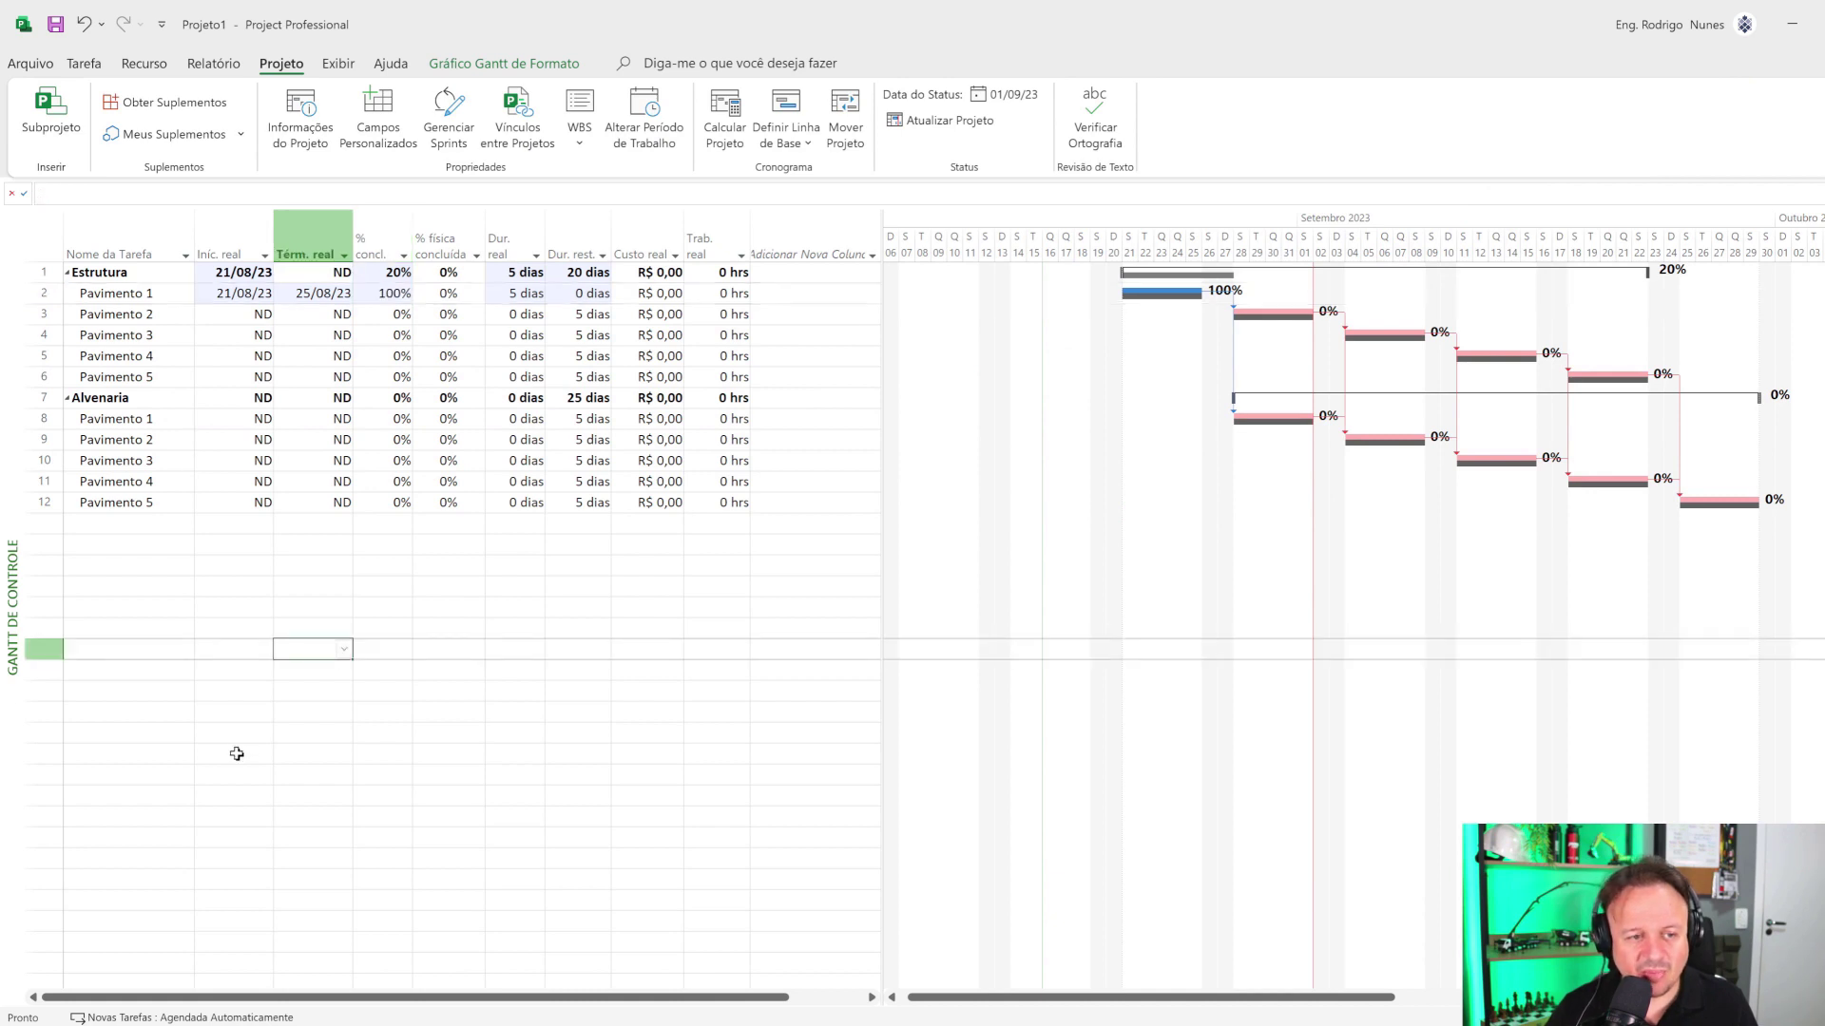
# - Mark Pavimento 2 under Estrutura as 100% complete
pyautogui.click(152, 315)
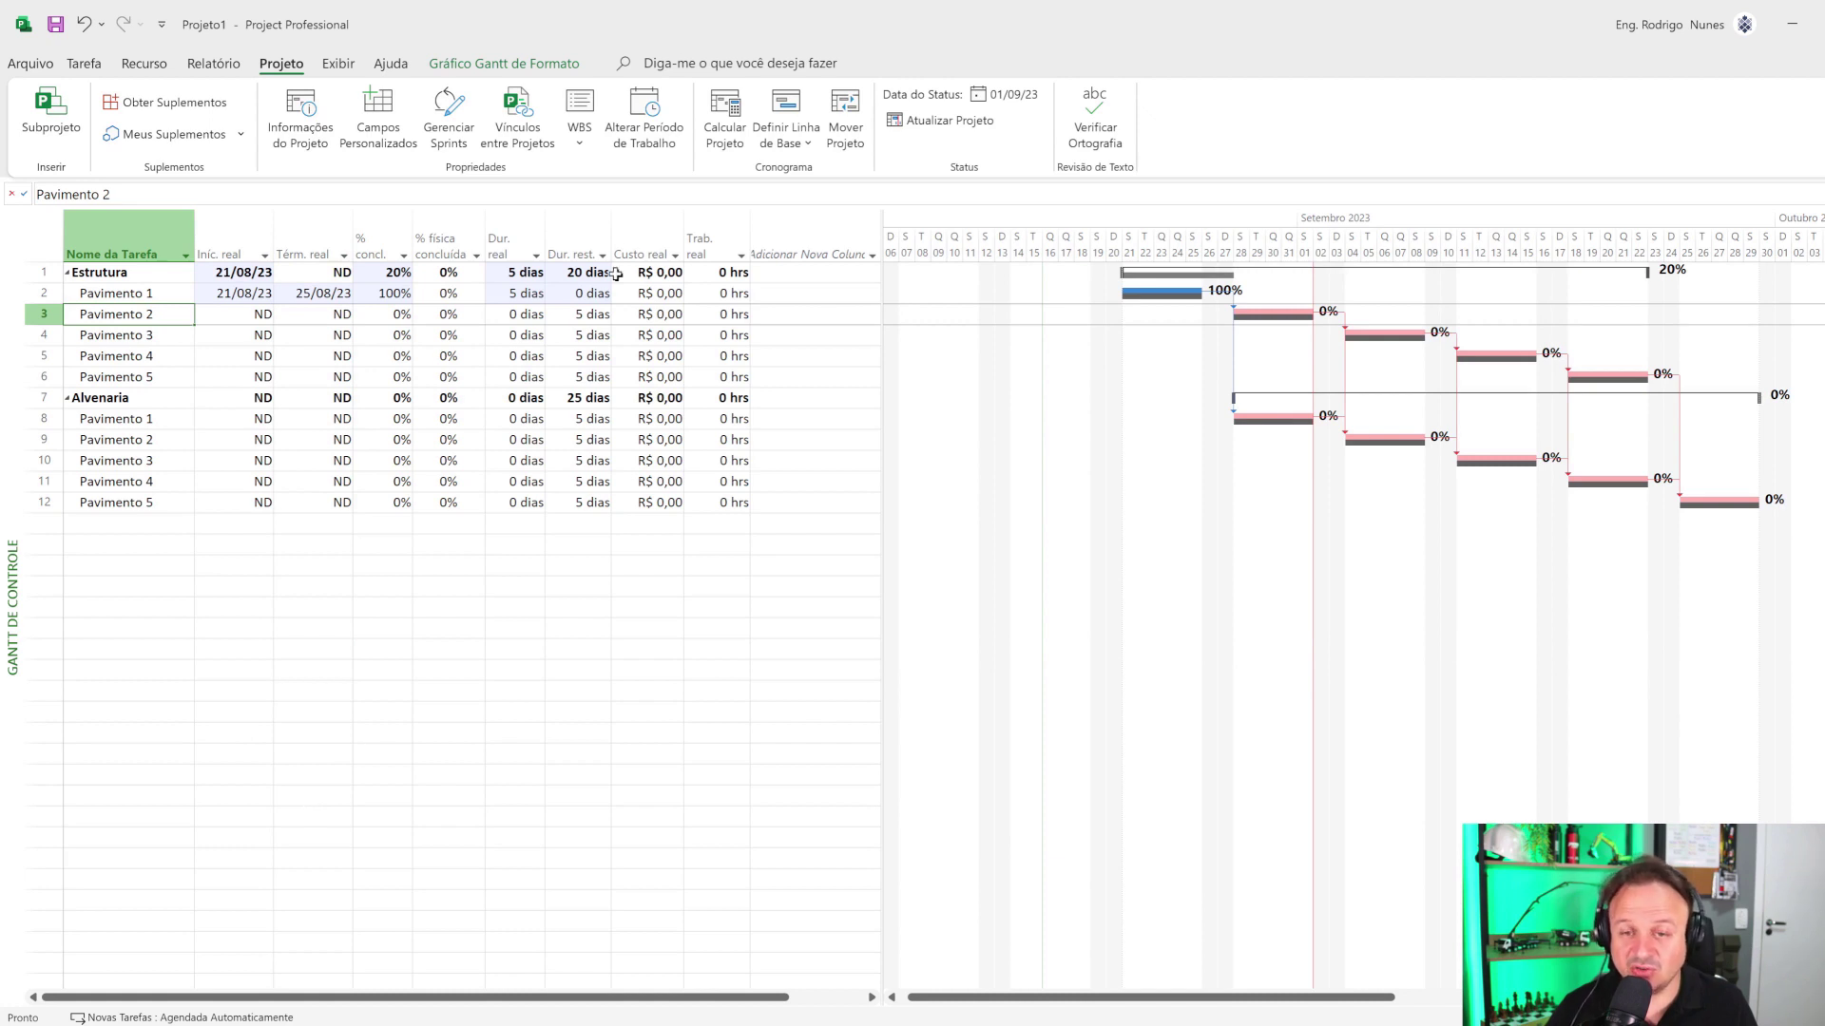
pyautogui.click(103, 67)
pyautogui.click(592, 99)
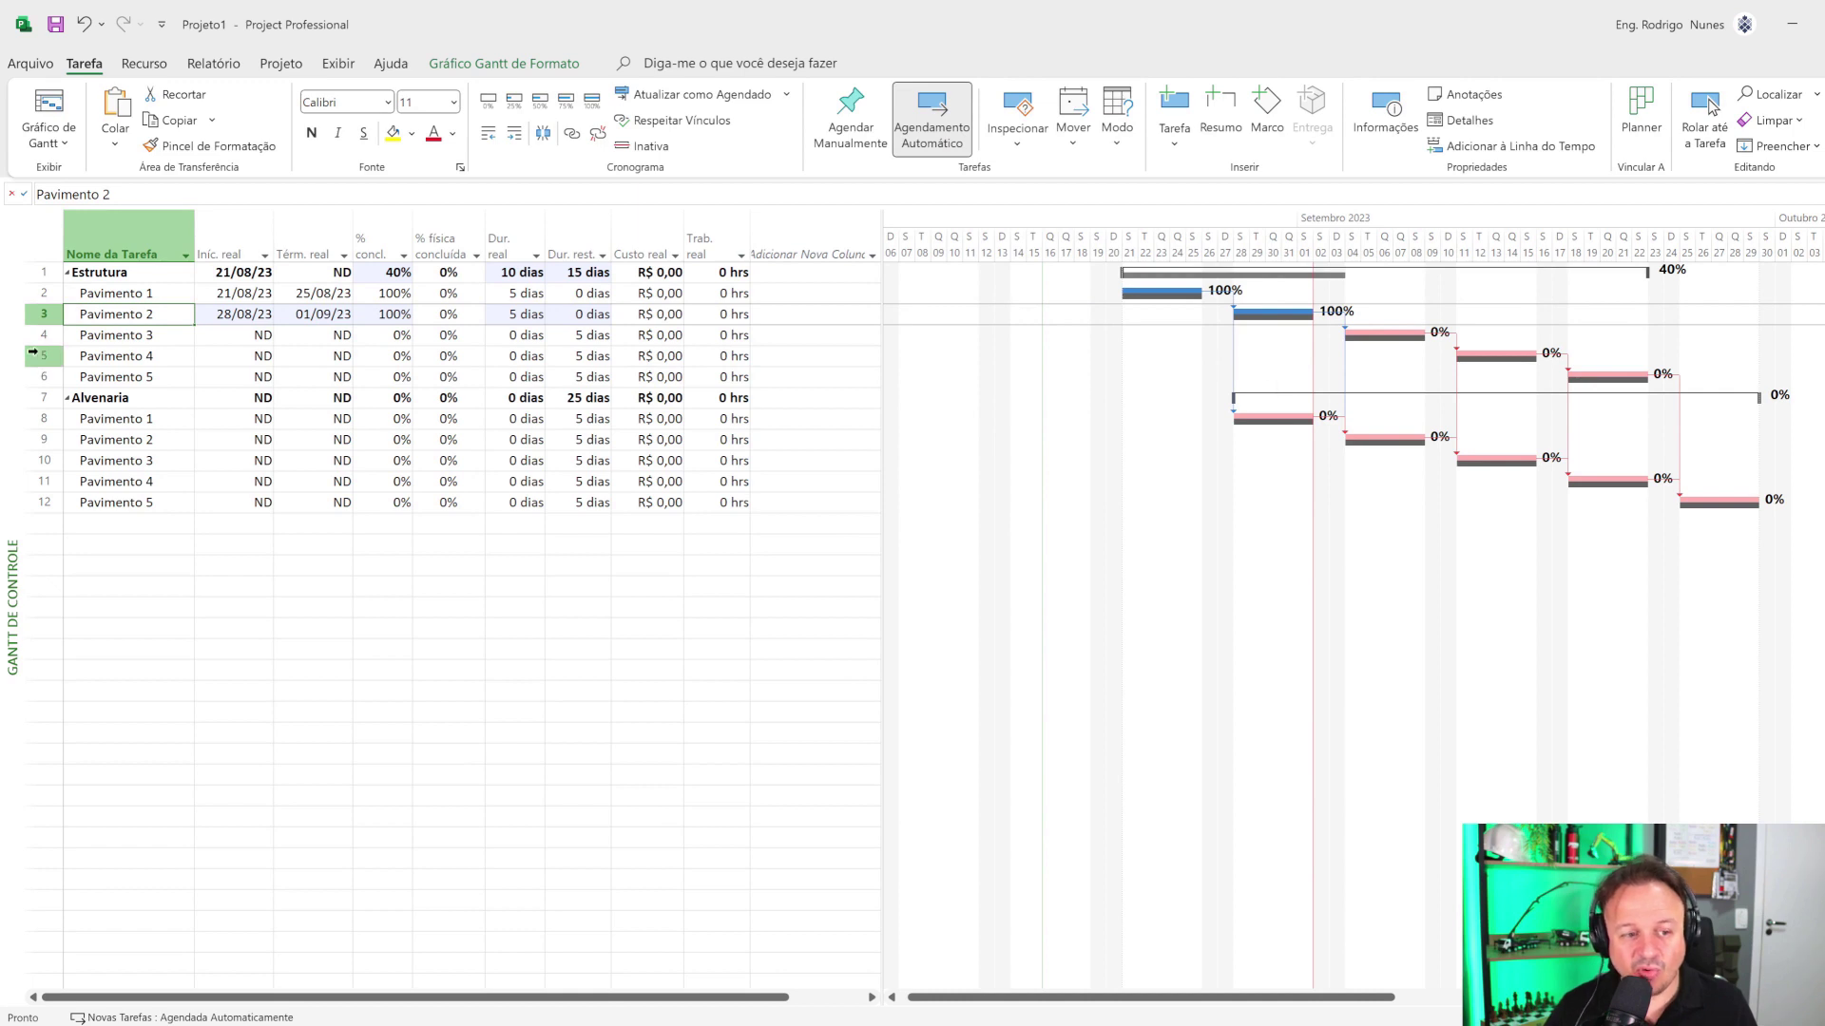
# - Reschedule the uncompleted work of Alvenaria's Pavimento 1 to start after 01/09/23, applying the project update to selected tasks only
pyautogui.click(145, 419)
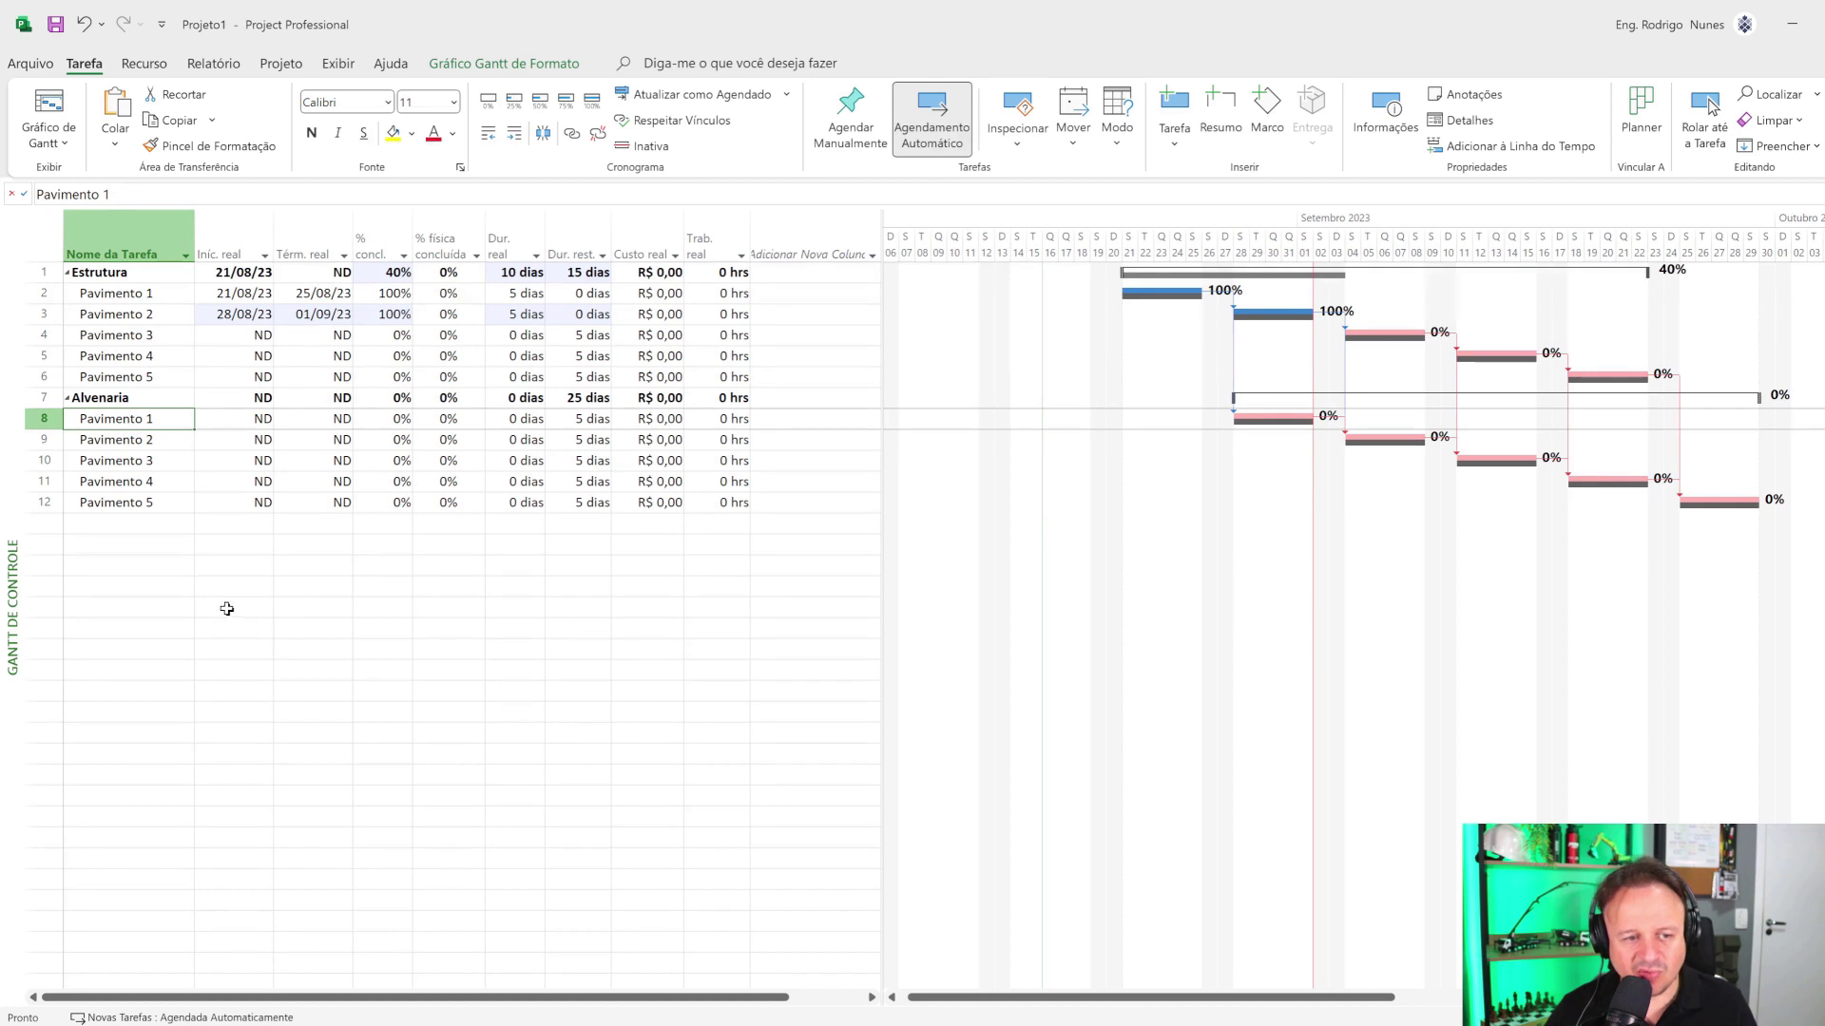
pyautogui.click(226, 607)
pyautogui.click(152, 422)
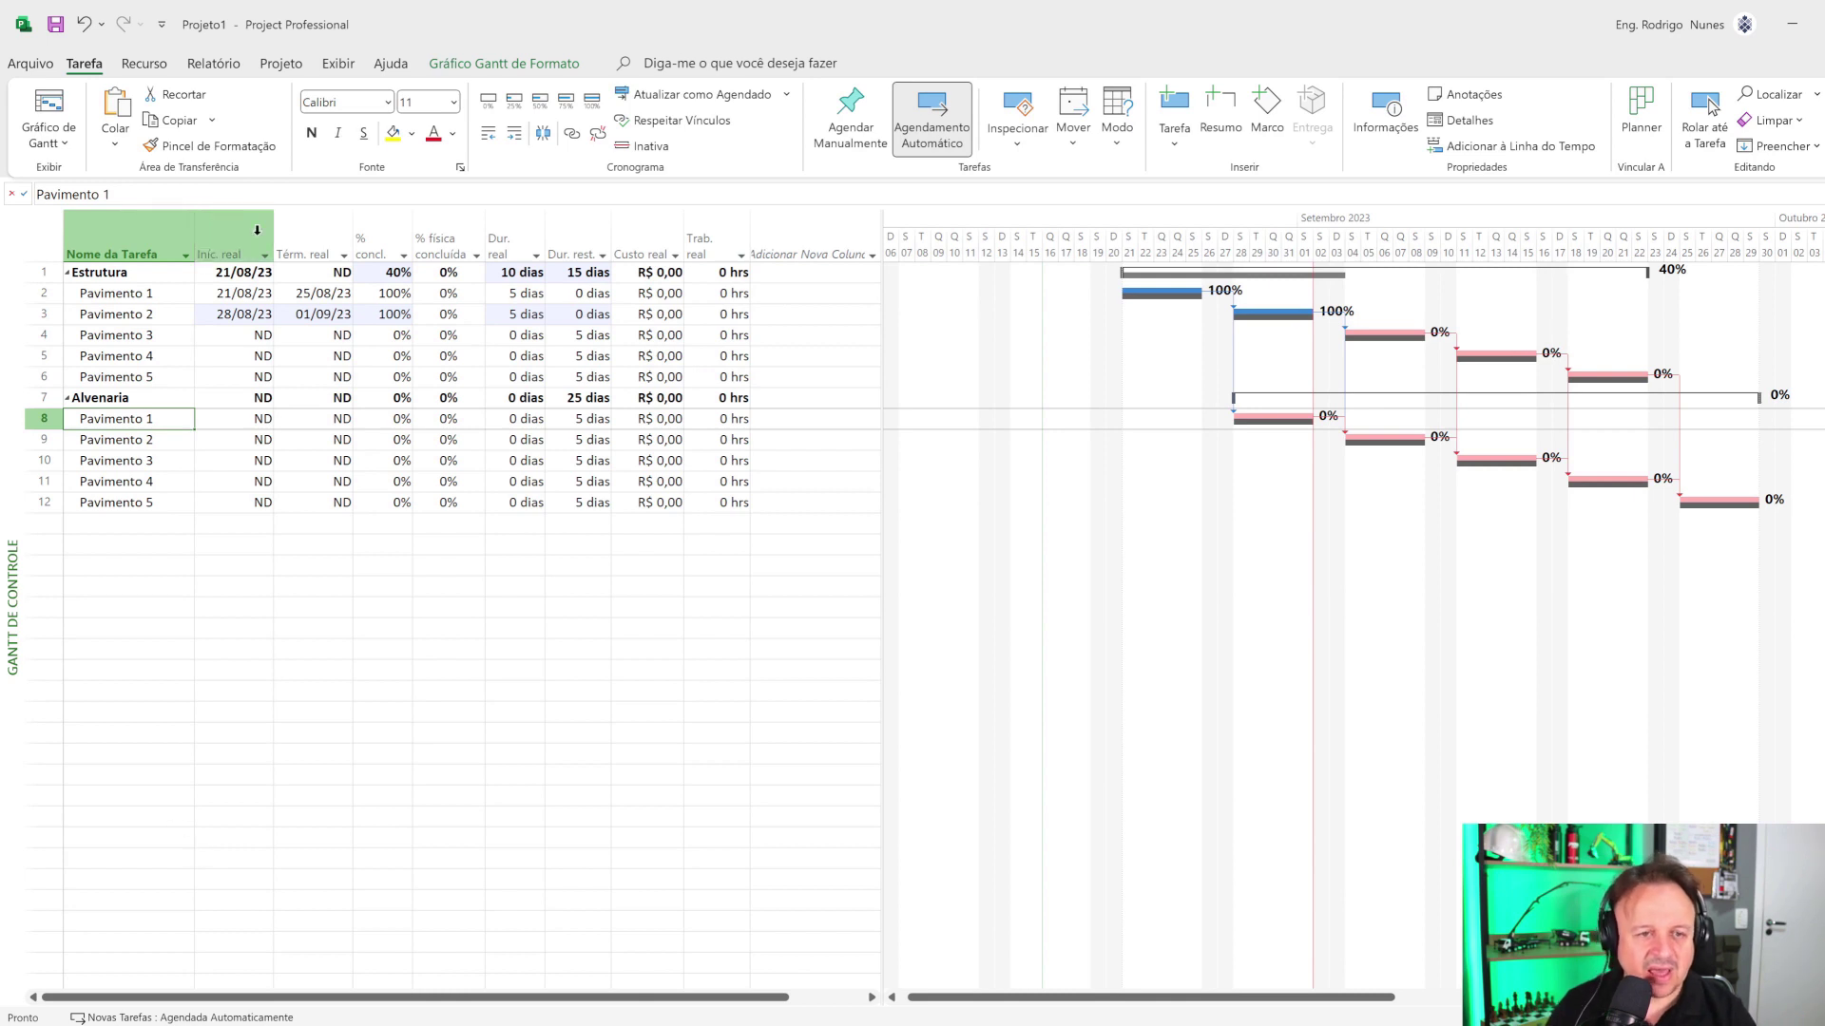
pyautogui.click(294, 66)
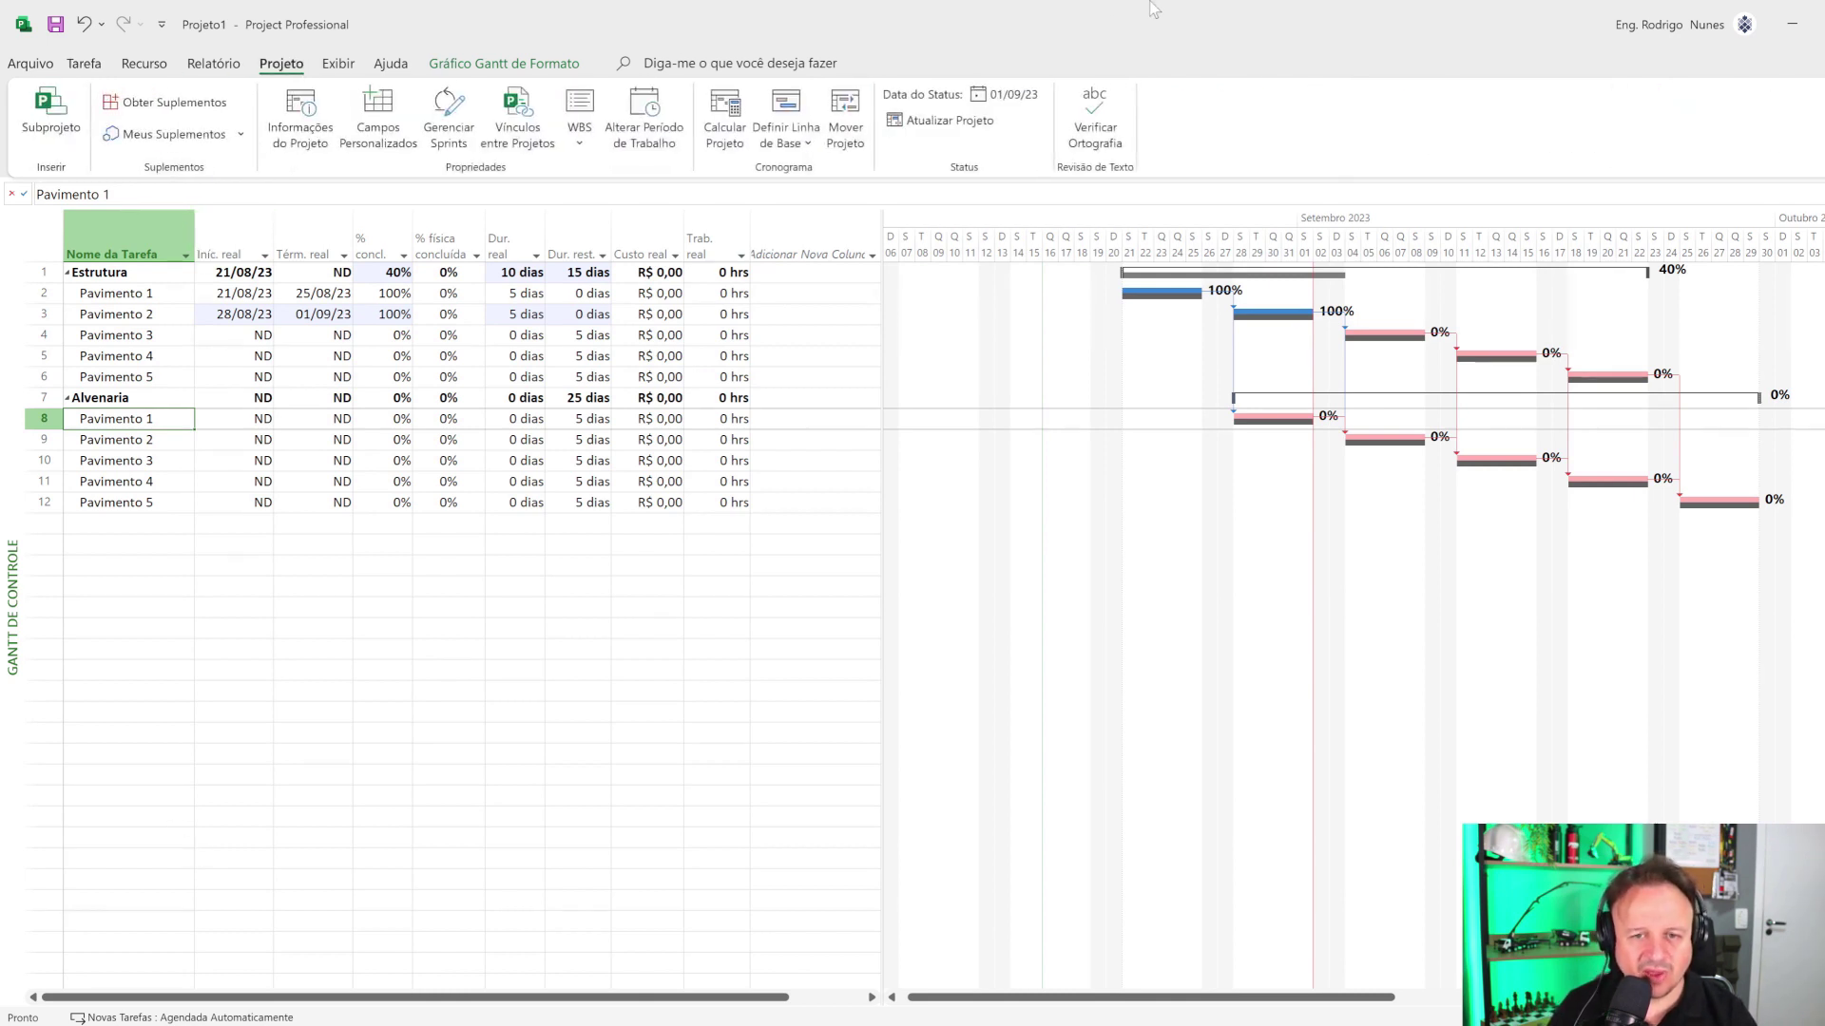
pyautogui.click(941, 120)
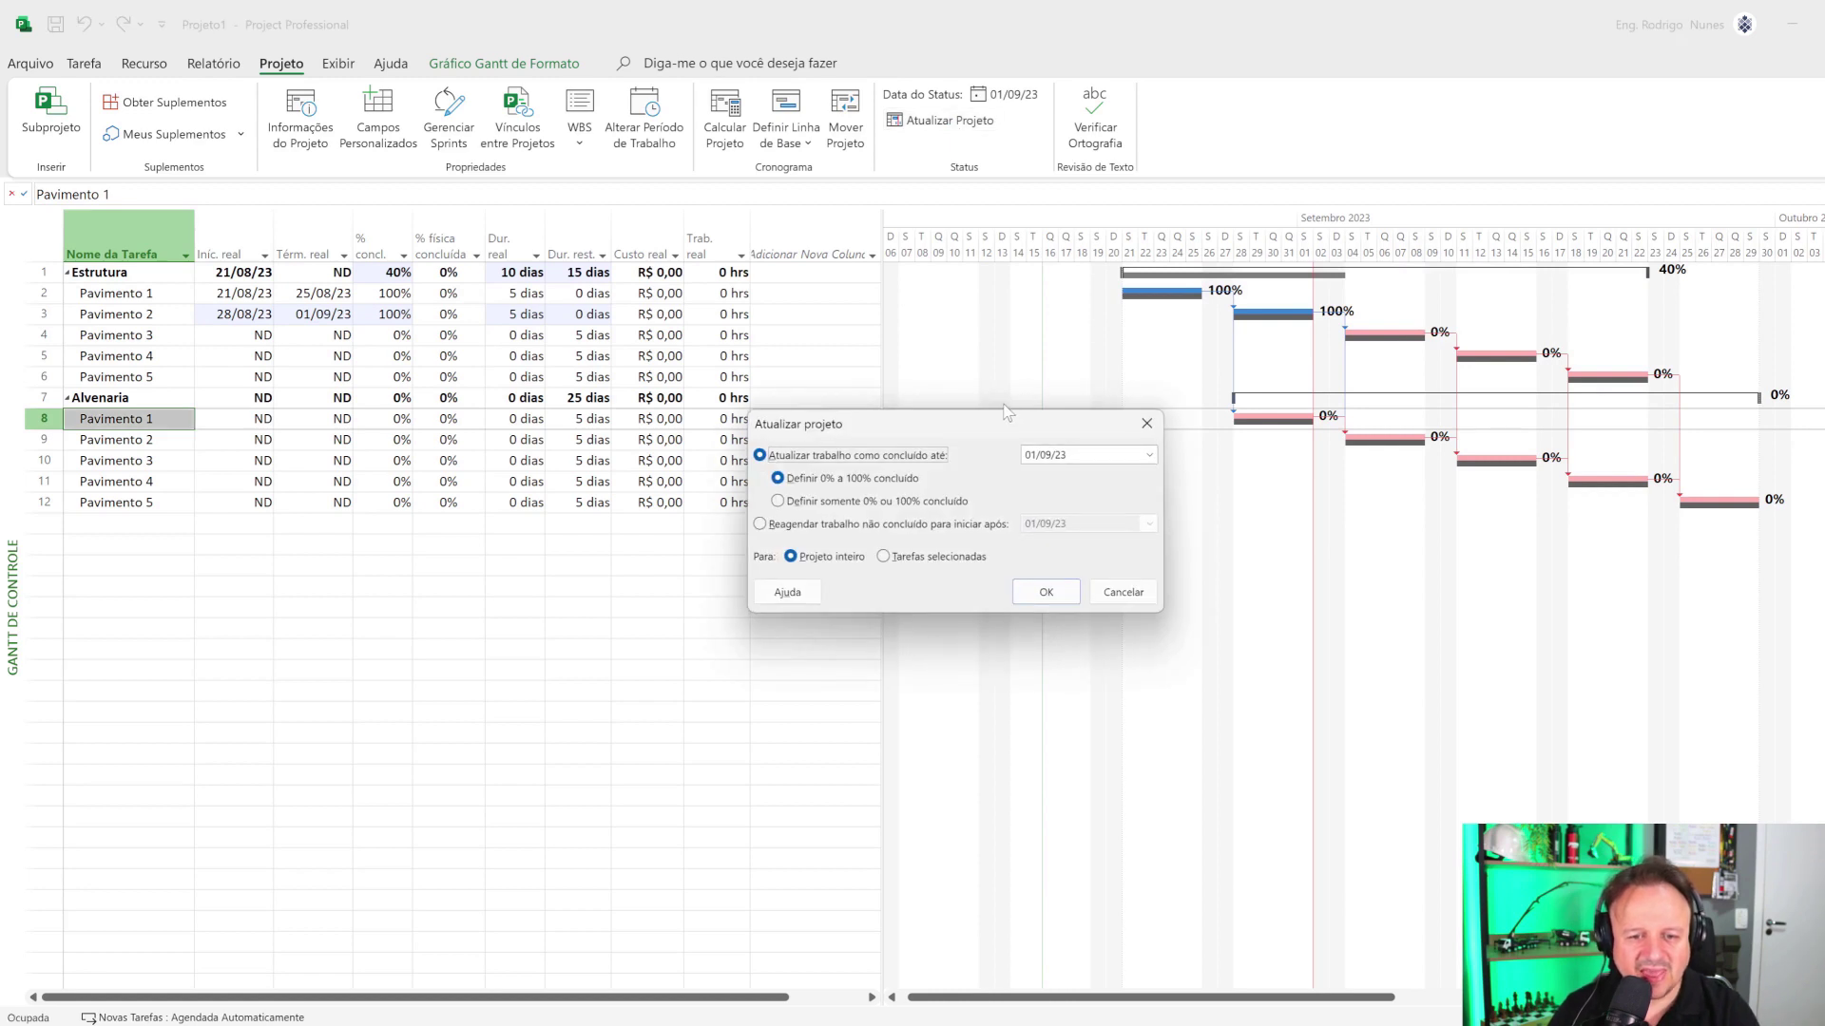
pyautogui.click(781, 523)
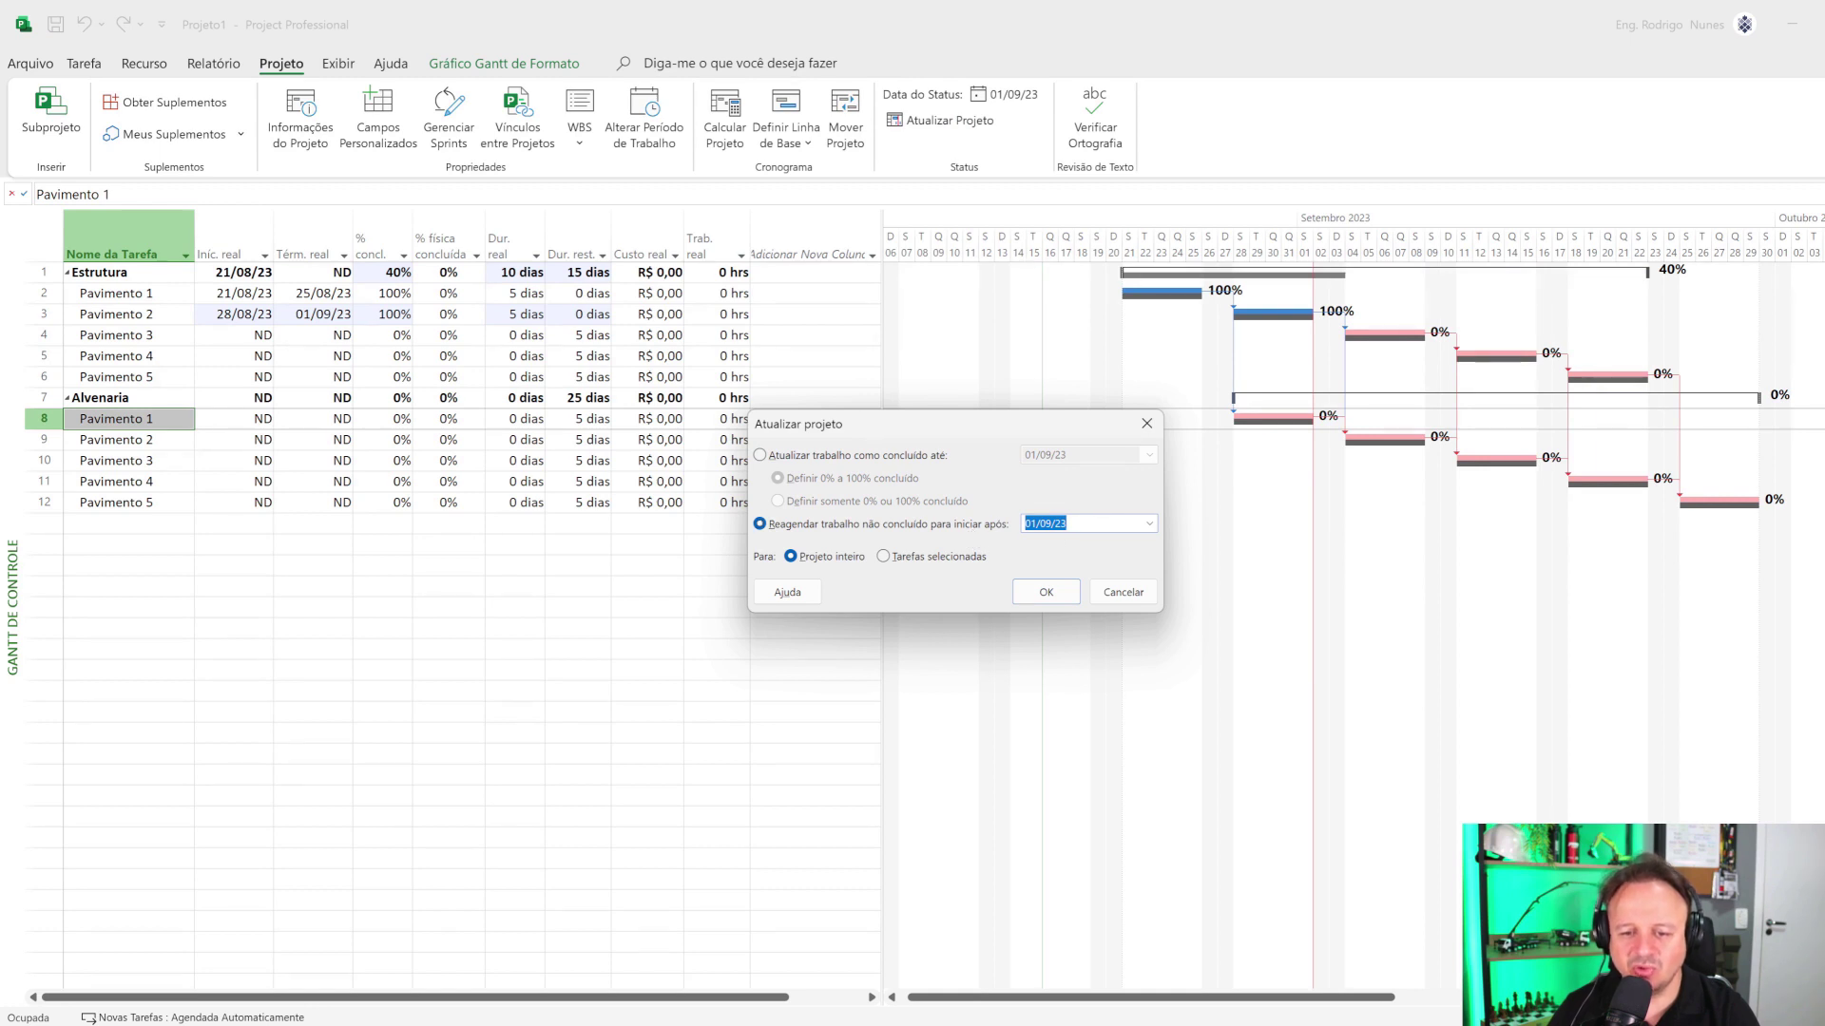
pyautogui.click(883, 556)
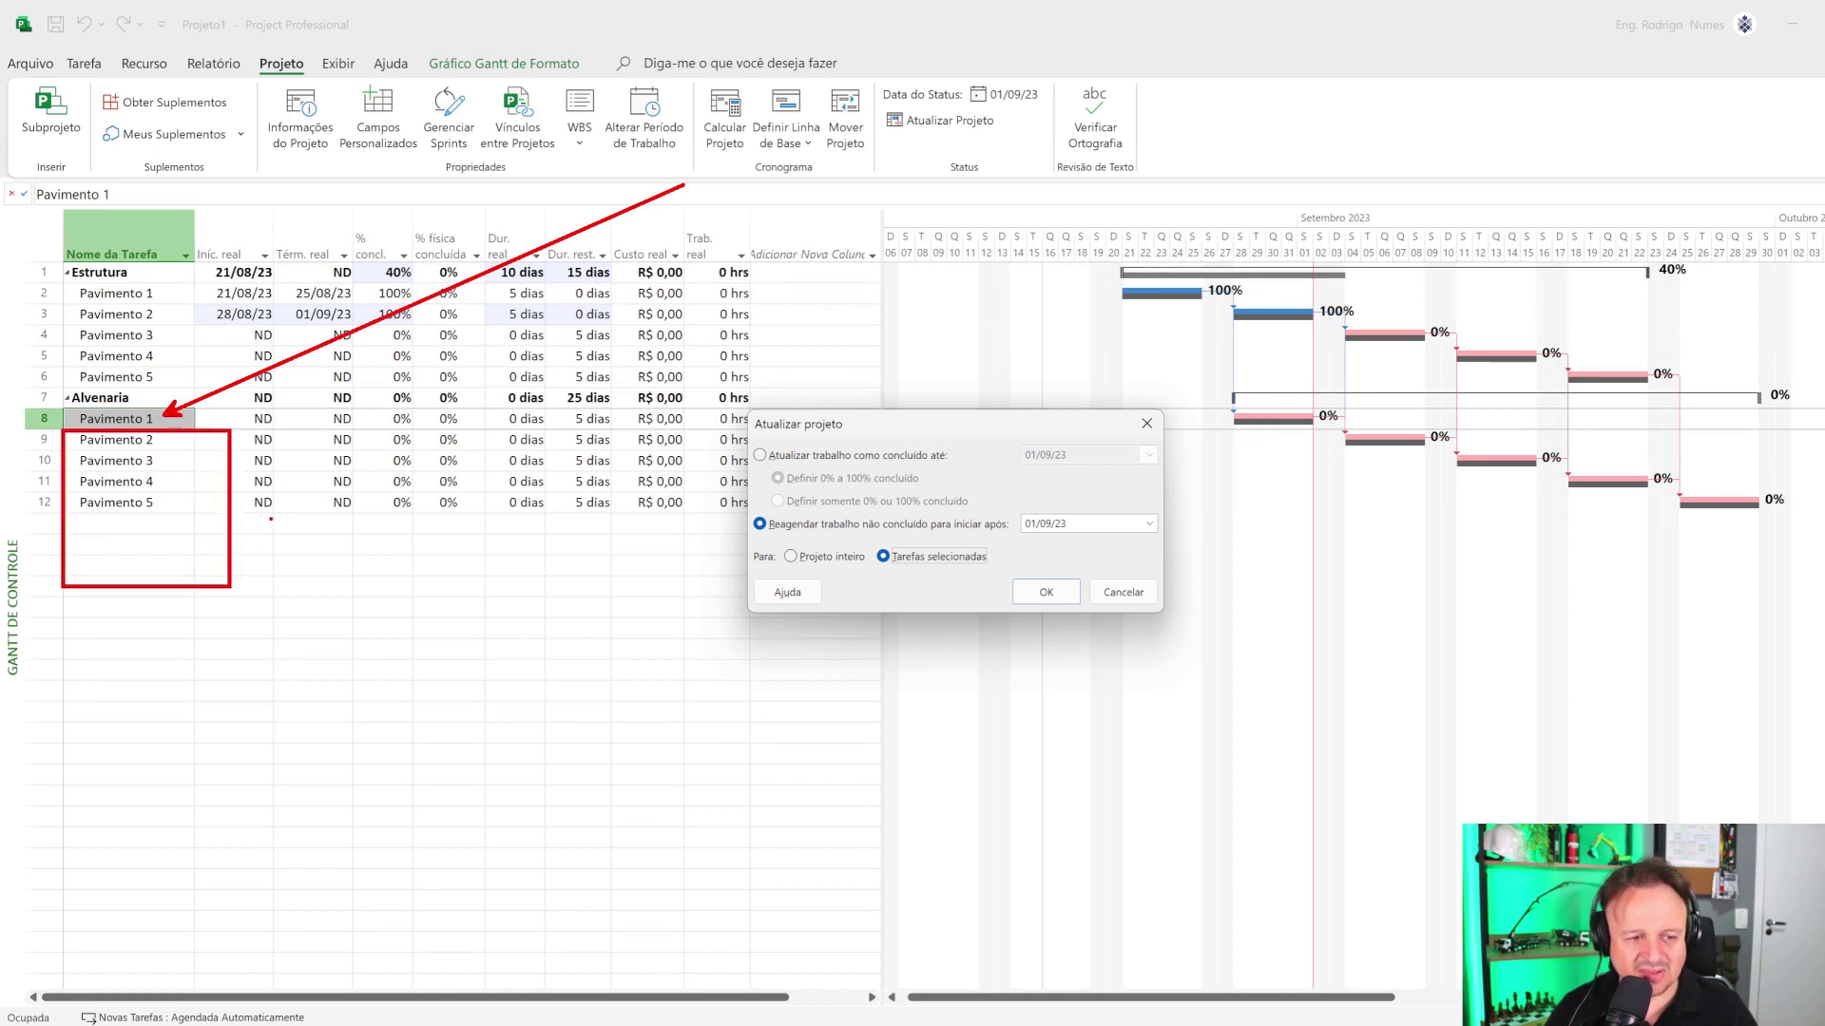
pyautogui.click(1046, 592)
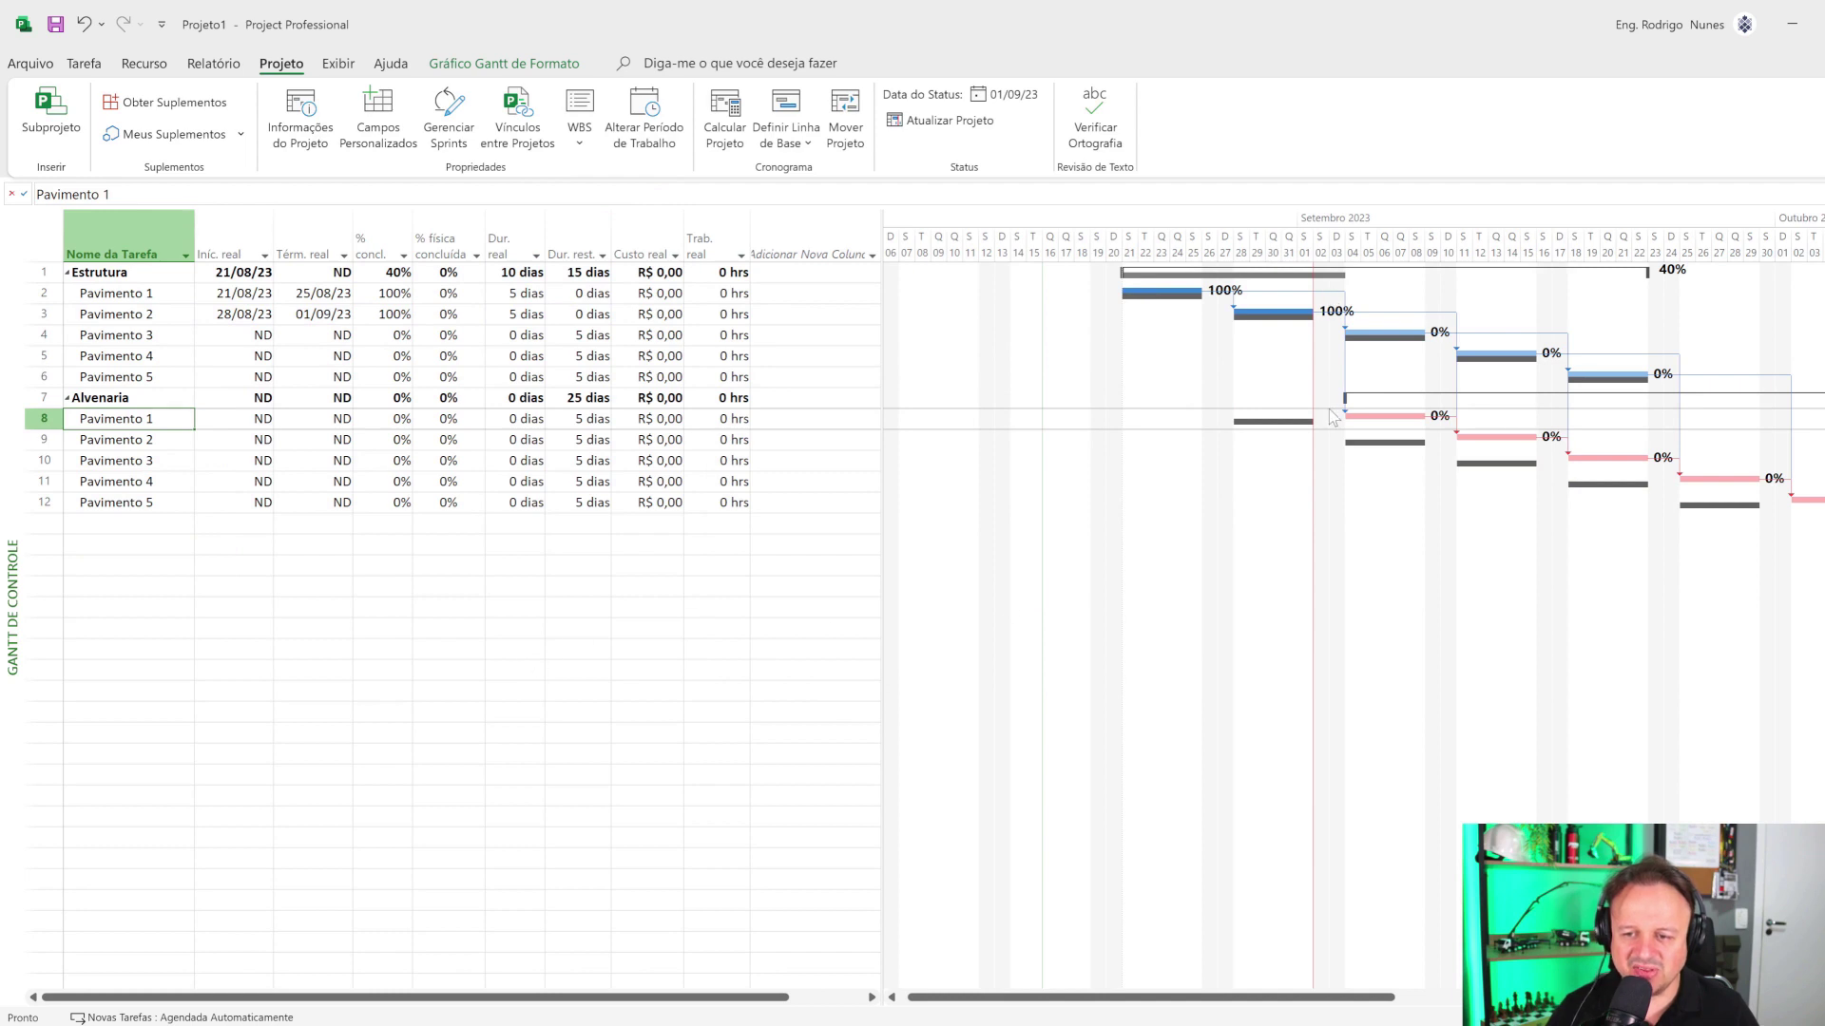
# - Add a Predecessoras column at the end of the task table
pyautogui.moveTo(1050, 996); pyautogui.dragTo(1086, 1001)
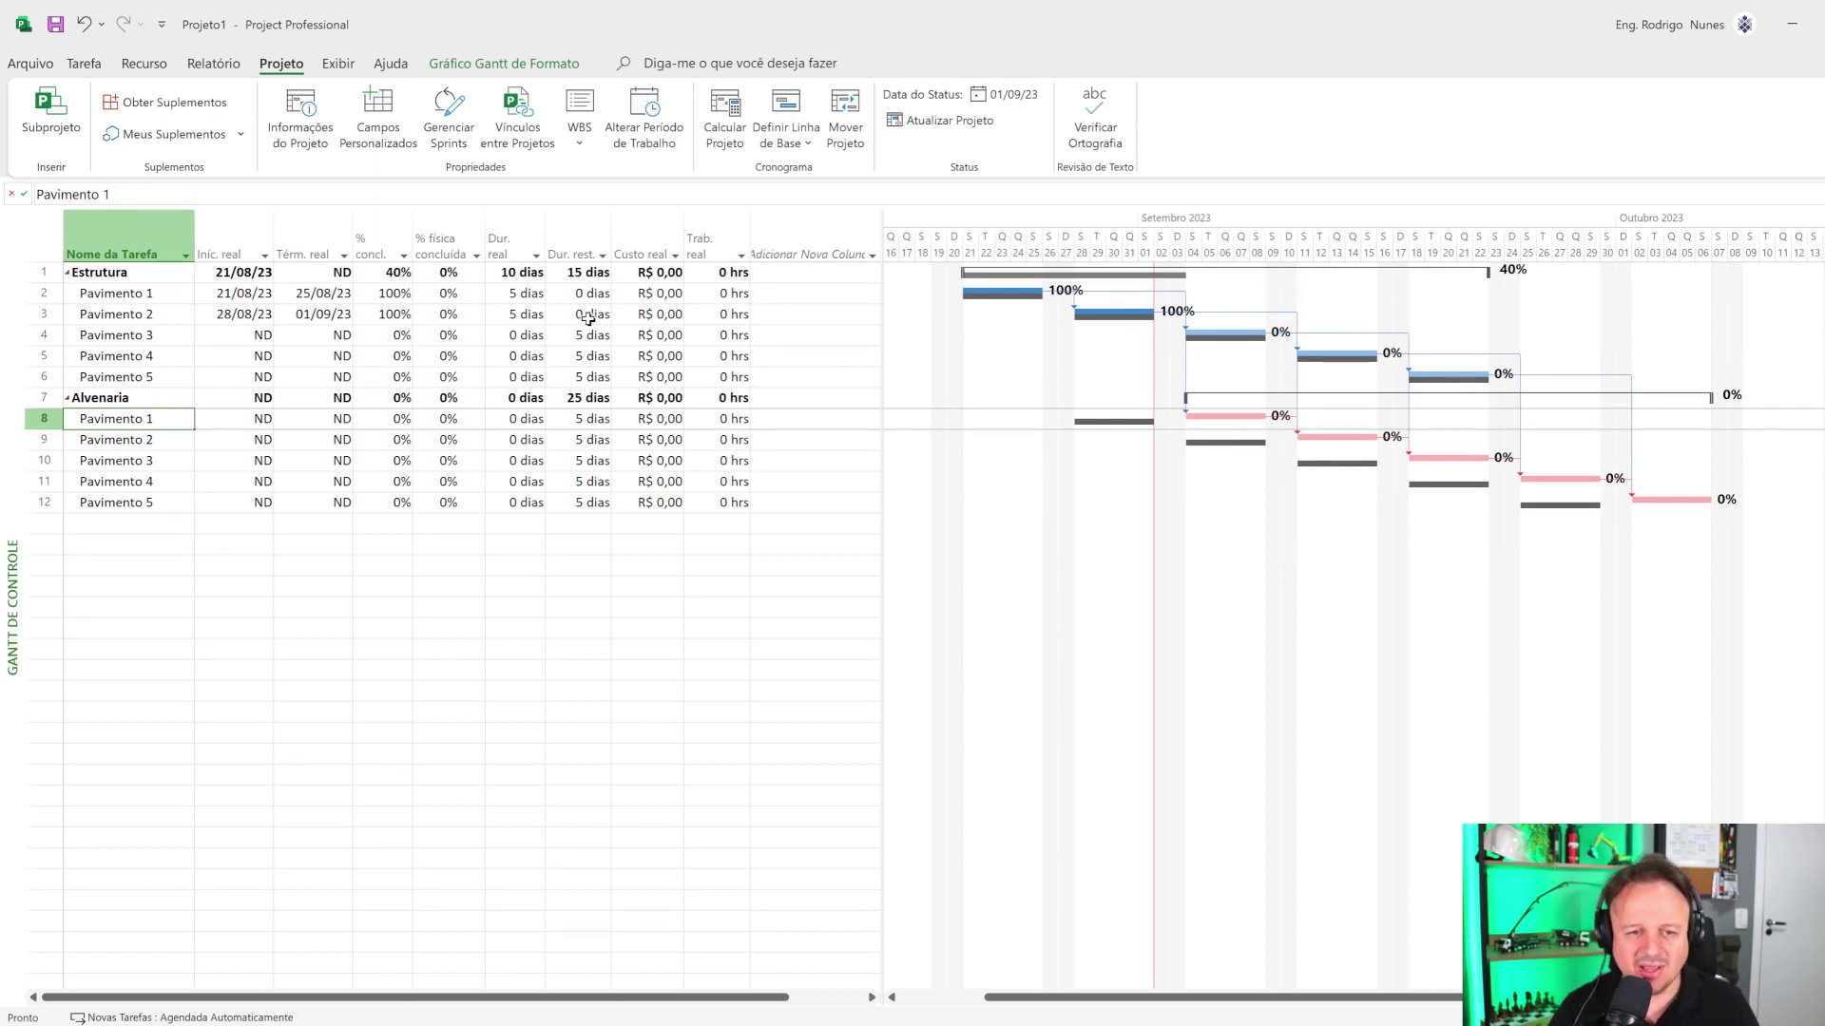
pyautogui.click(790, 235)
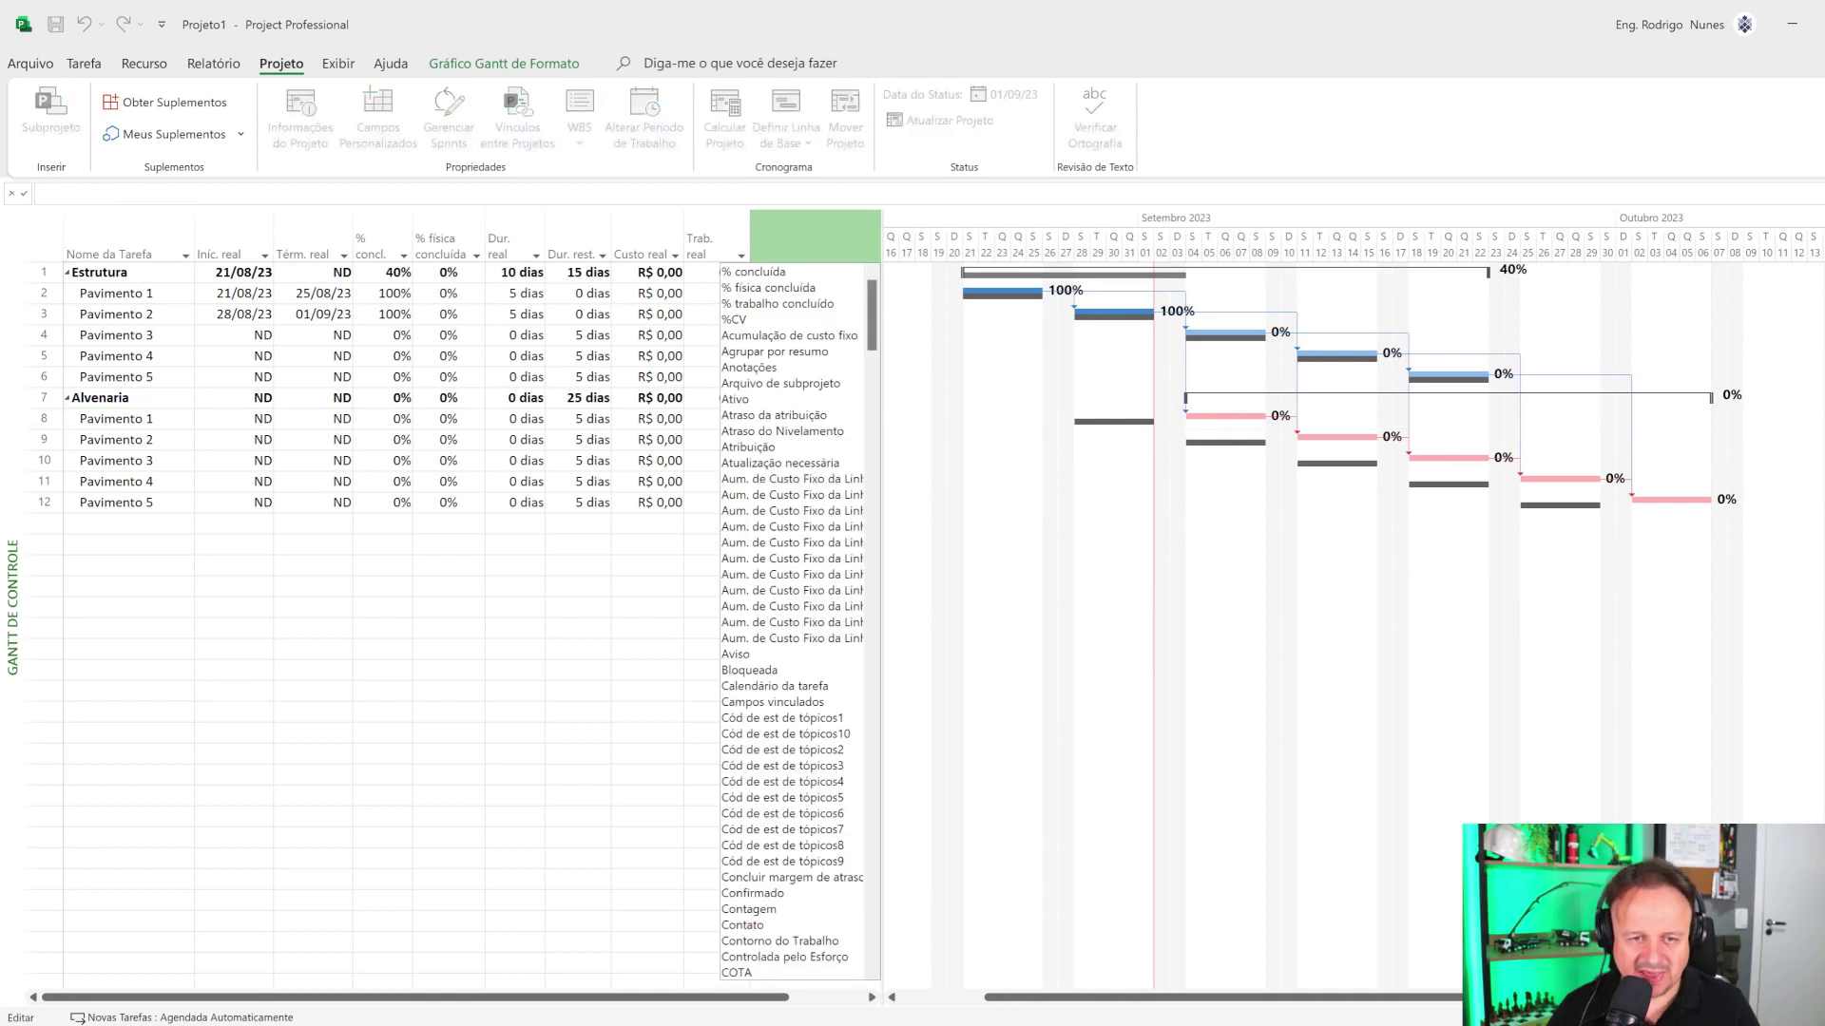
pyautogui.write('predecessoras')
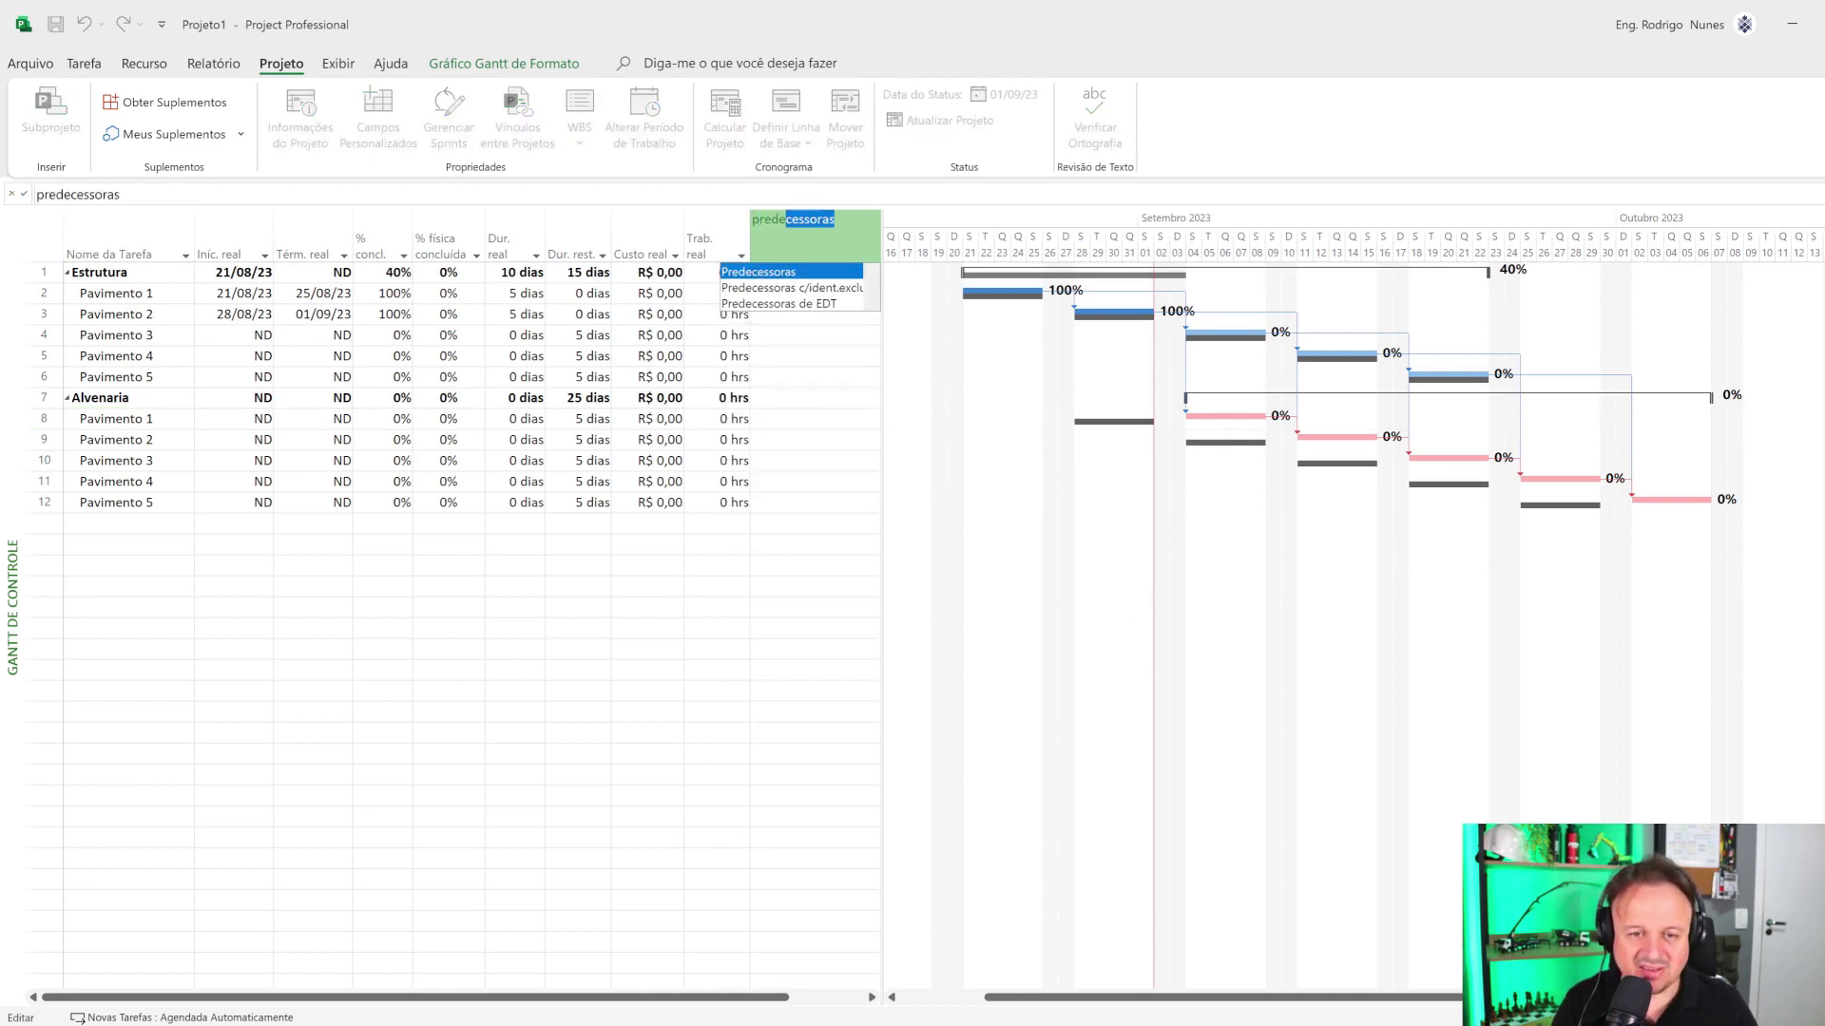
pyautogui.press('Return')
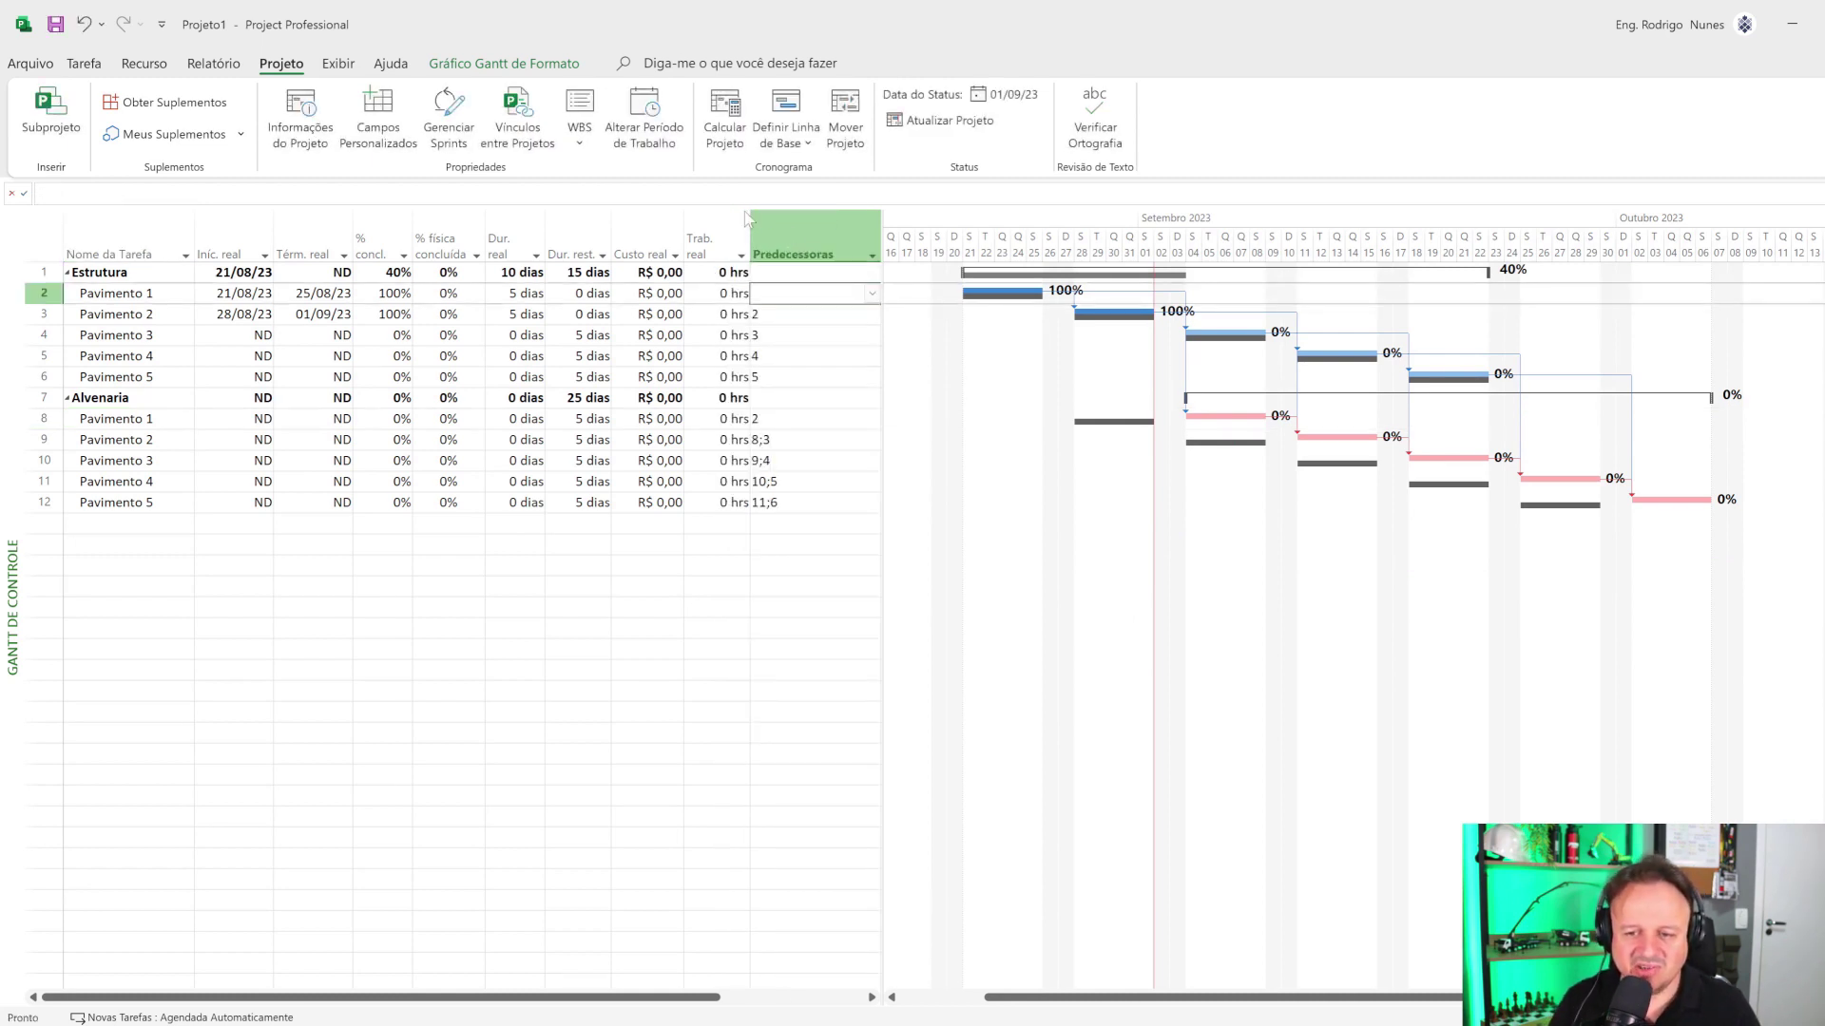
# - Move the project's status date to 08/09/23
pyautogui.moveTo(1231, 998); pyautogui.dragTo(1160, 999)
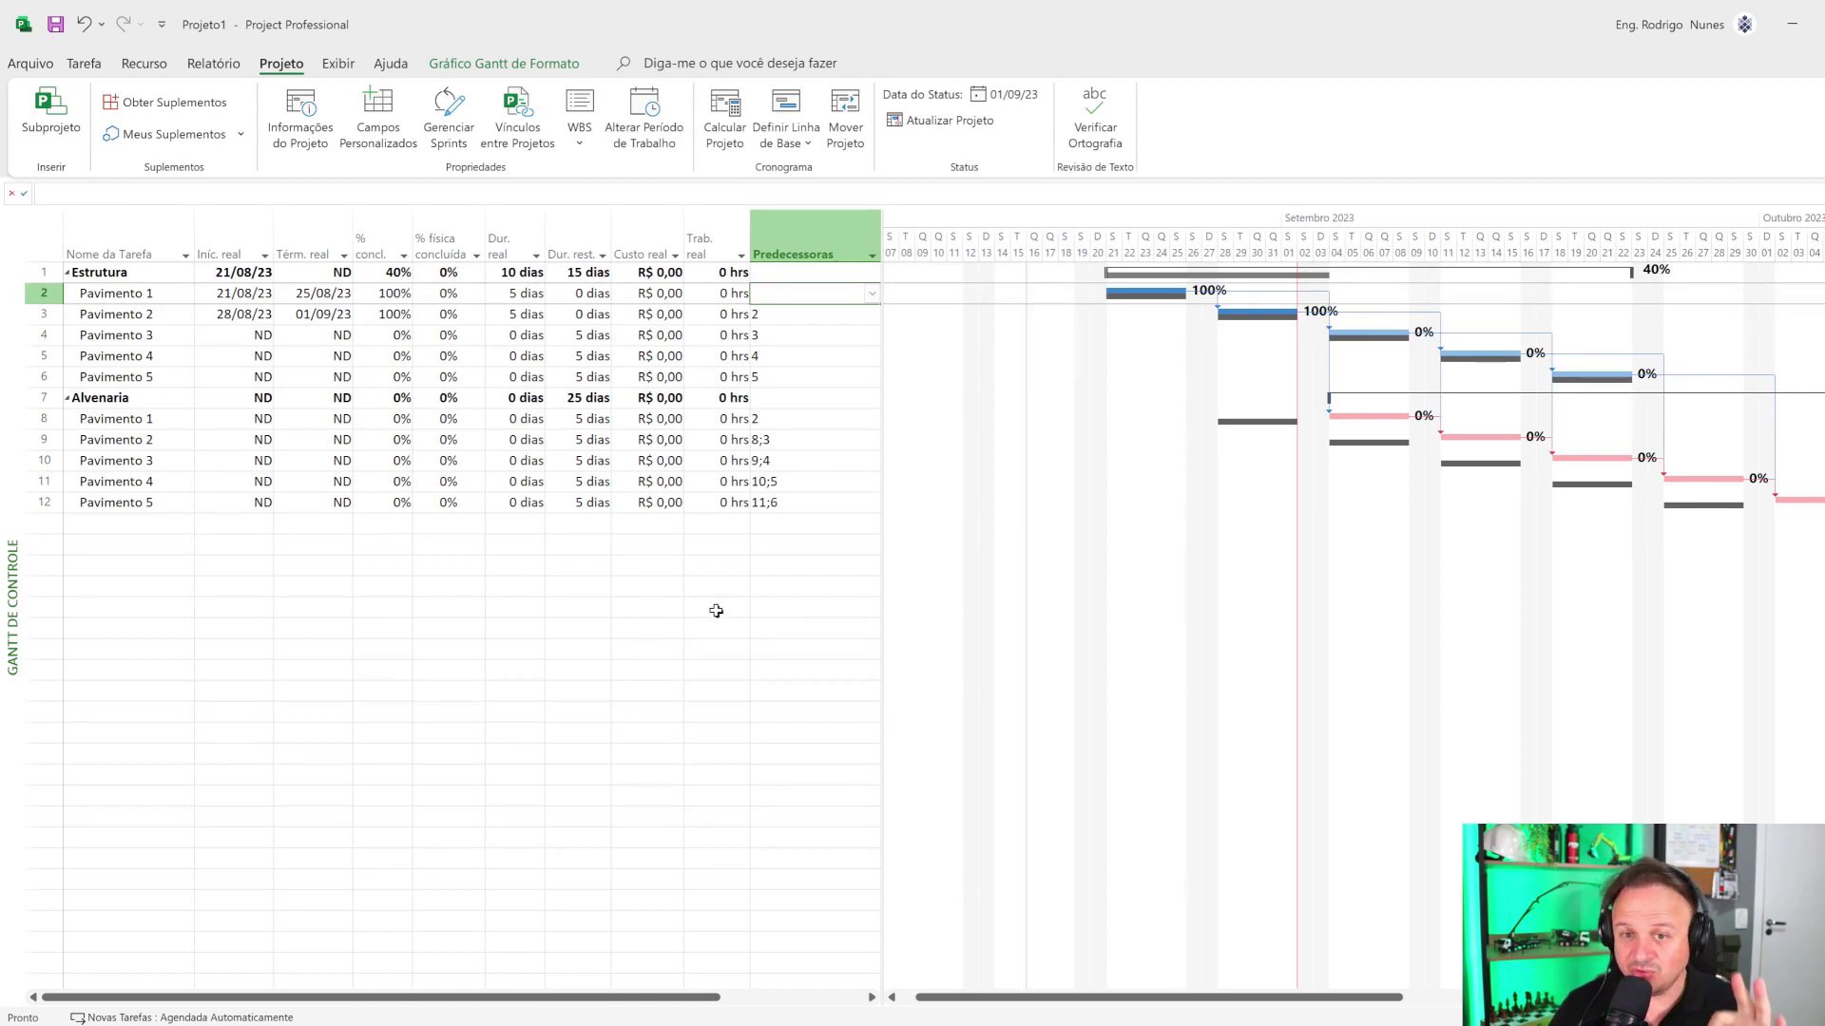
pyautogui.click(1009, 95)
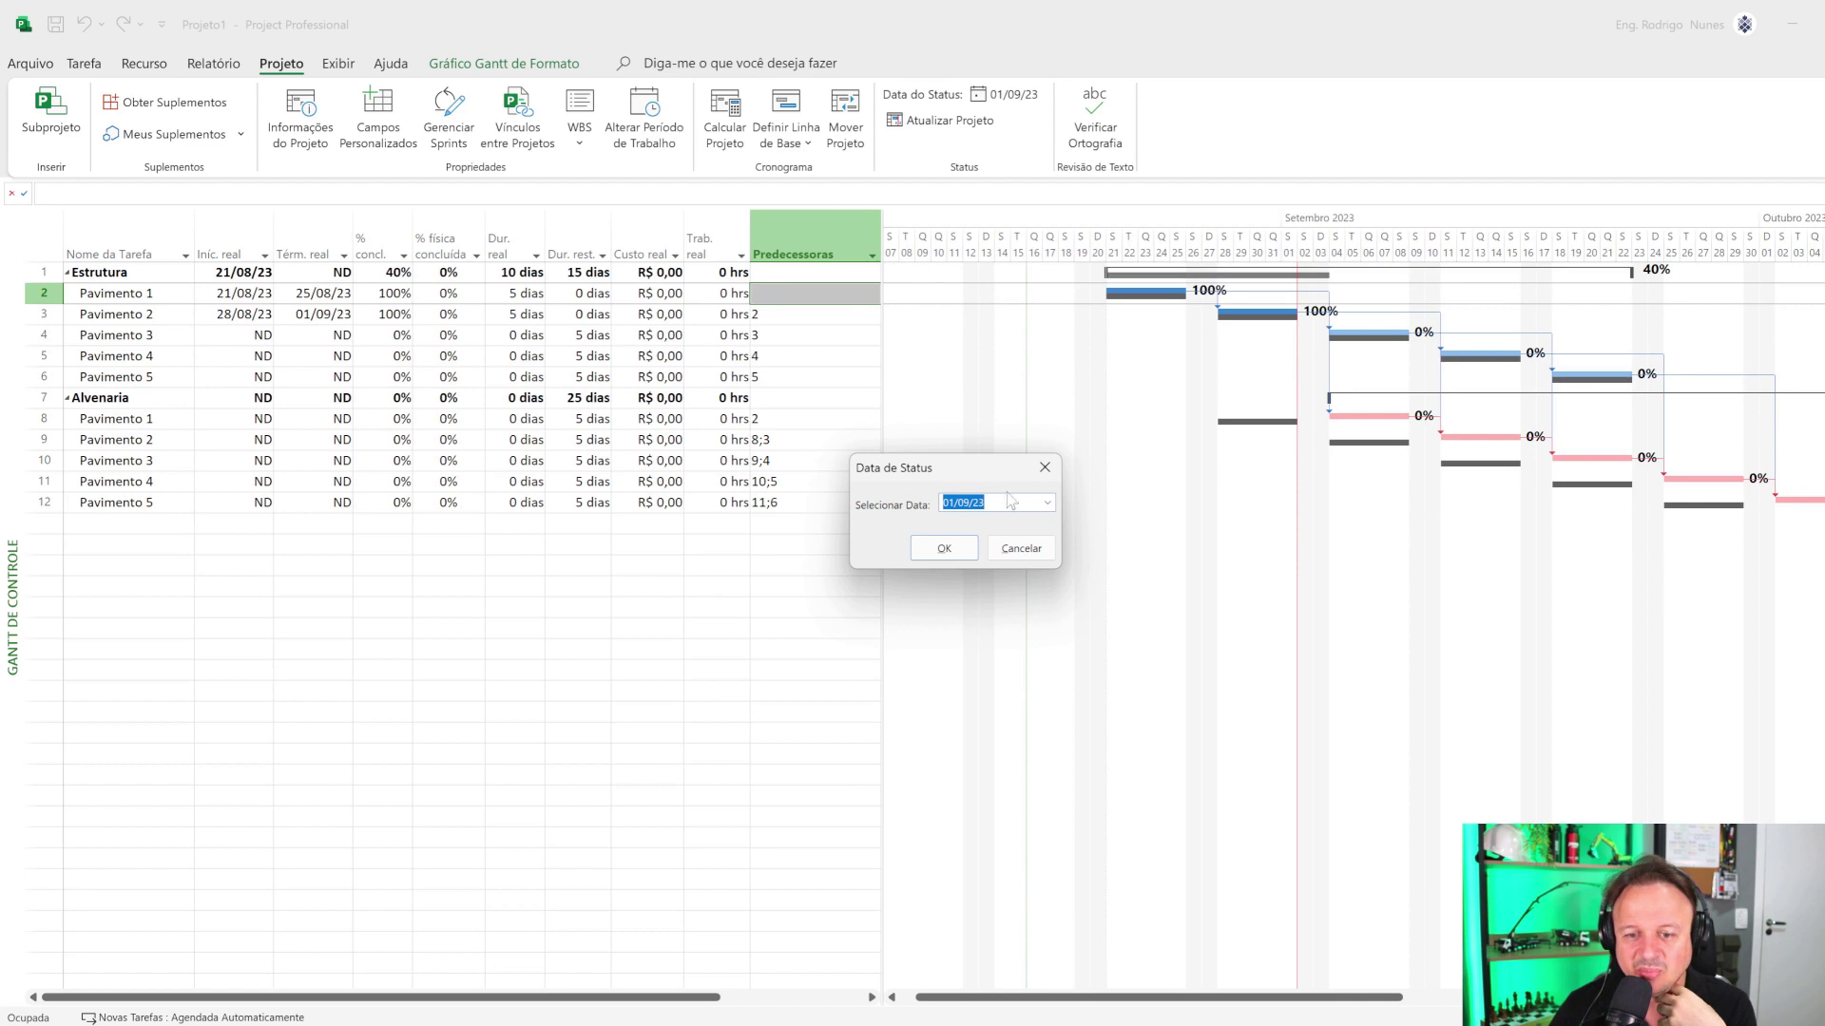
pyautogui.click(1047, 502)
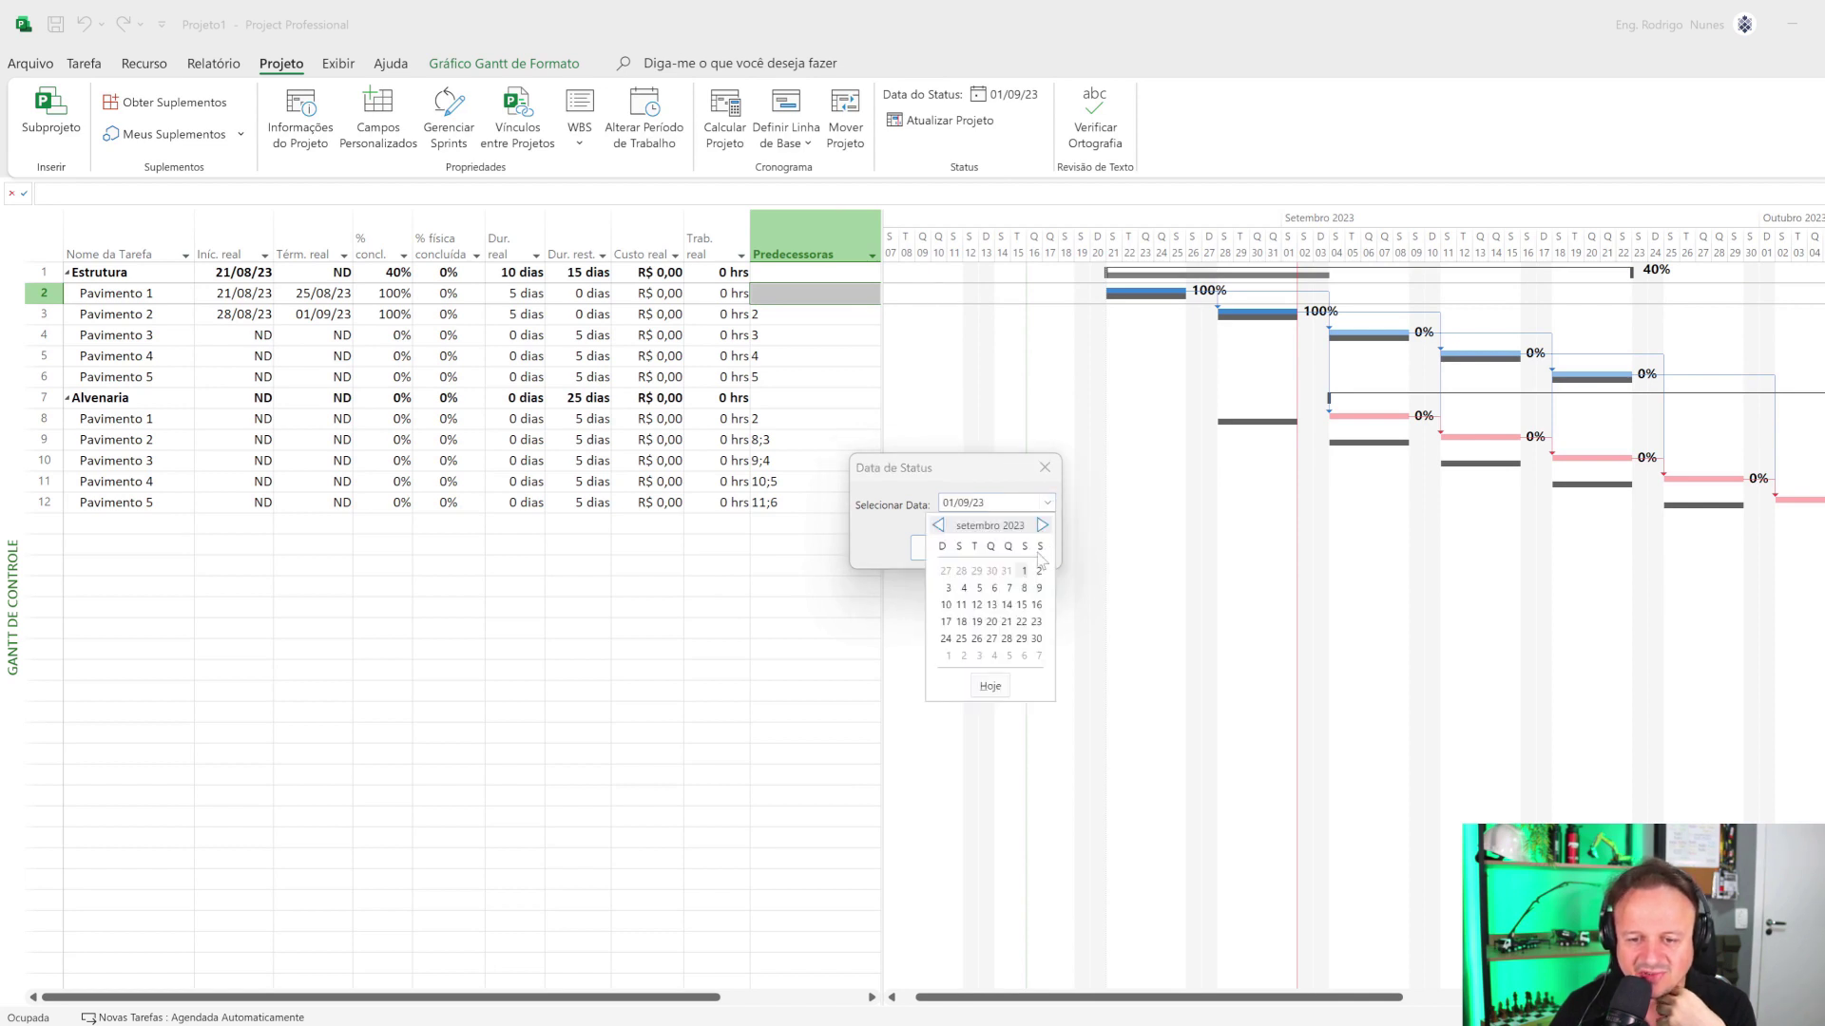
pyautogui.click(1024, 587)
pyautogui.click(944, 550)
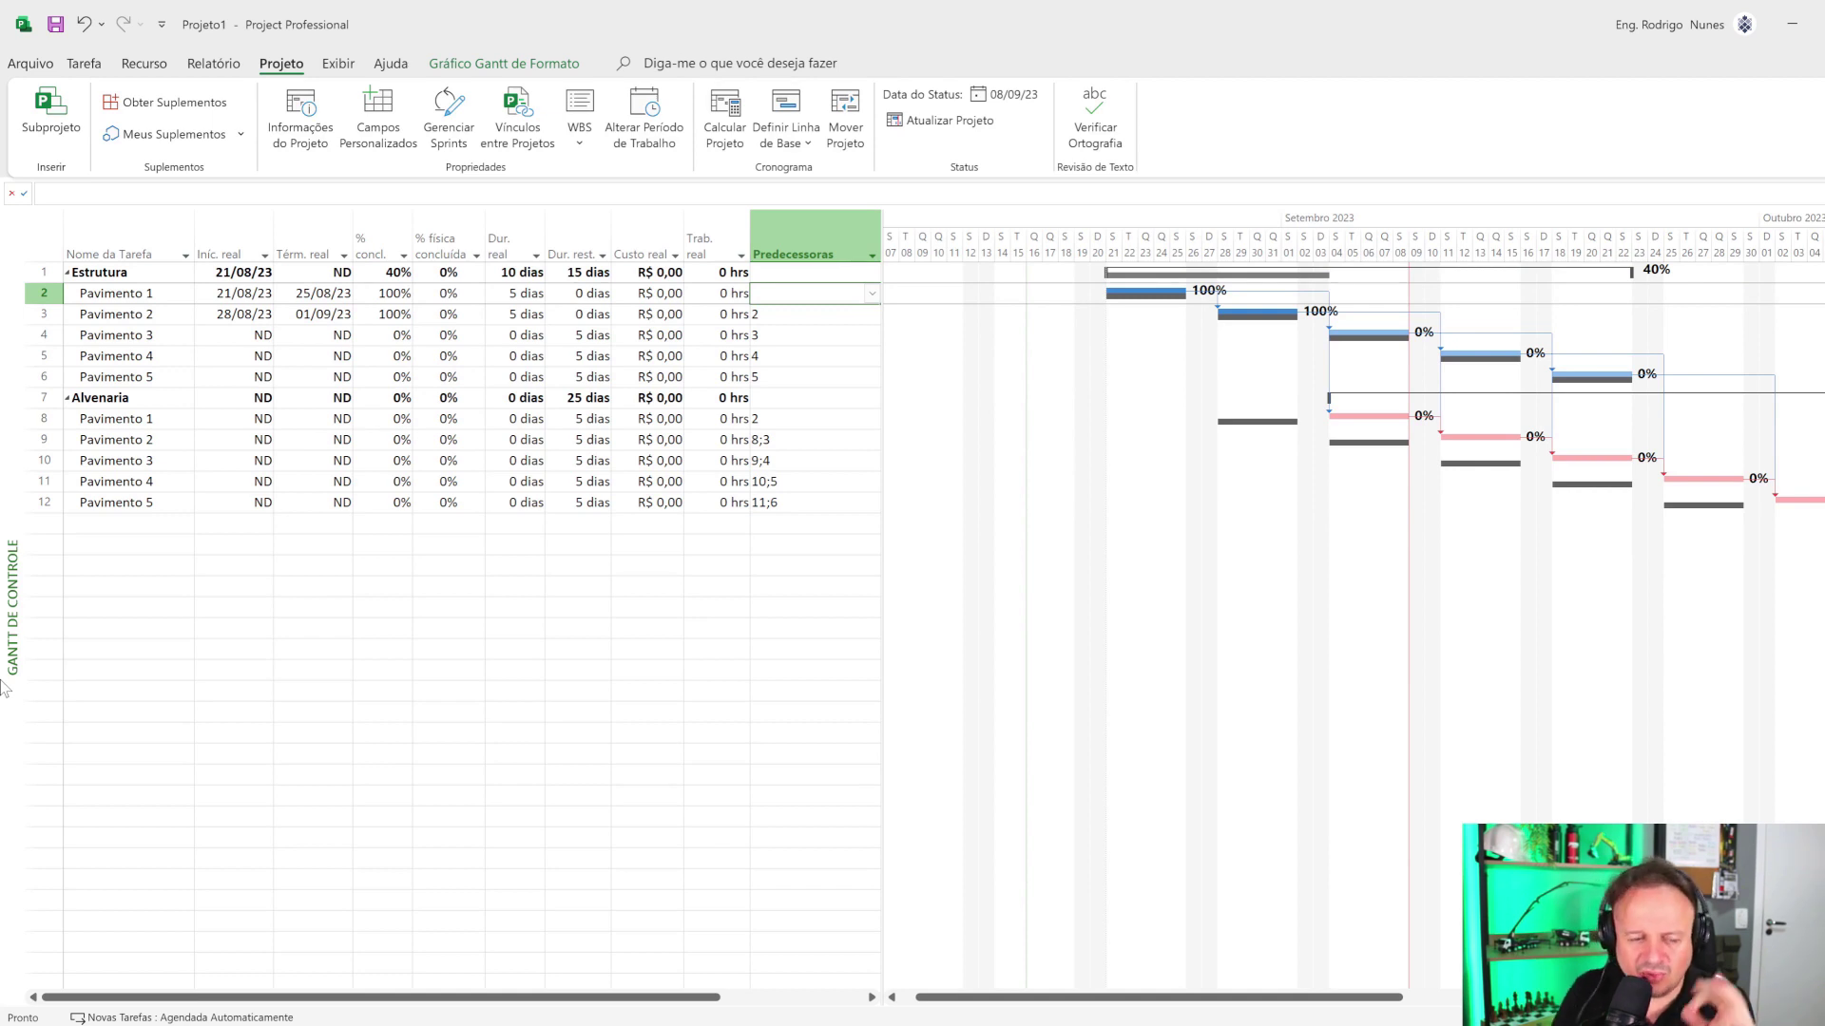
# - Mark Pavimento 3 under Estrutura as 100% complete
pyautogui.click(152, 338)
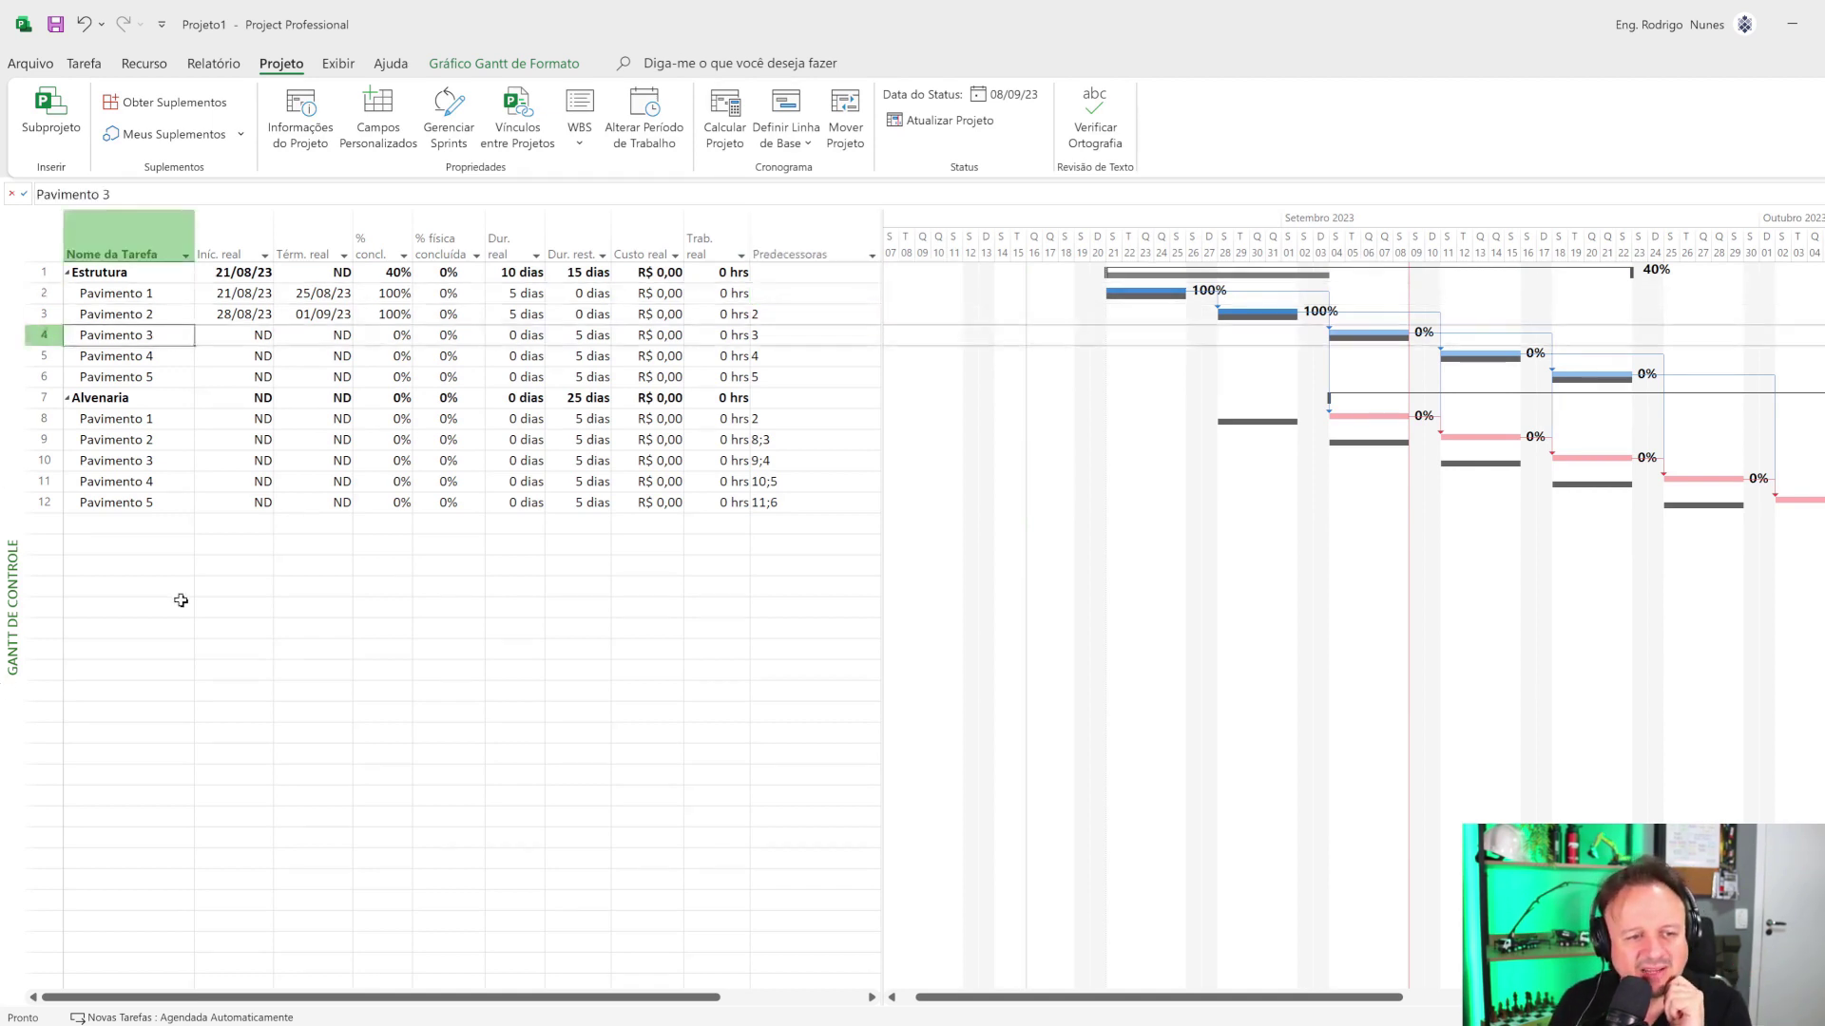
pyautogui.click(84, 62)
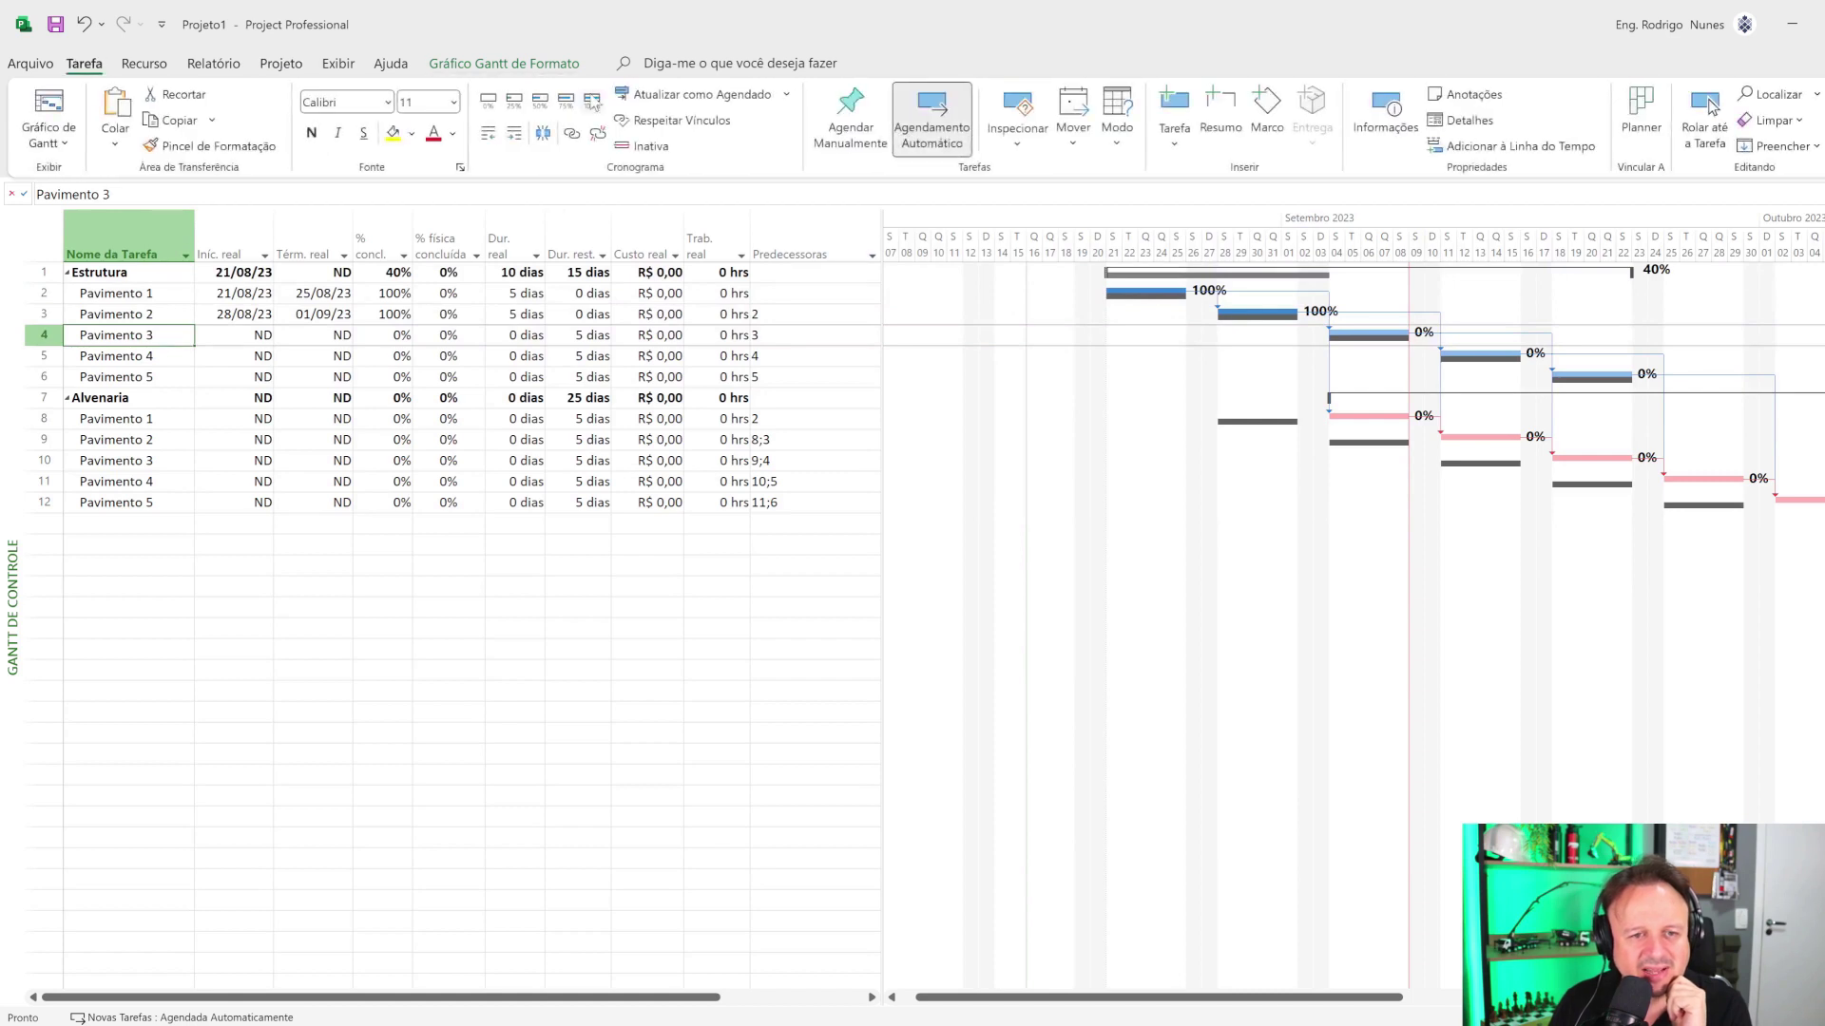
pyautogui.click(591, 99)
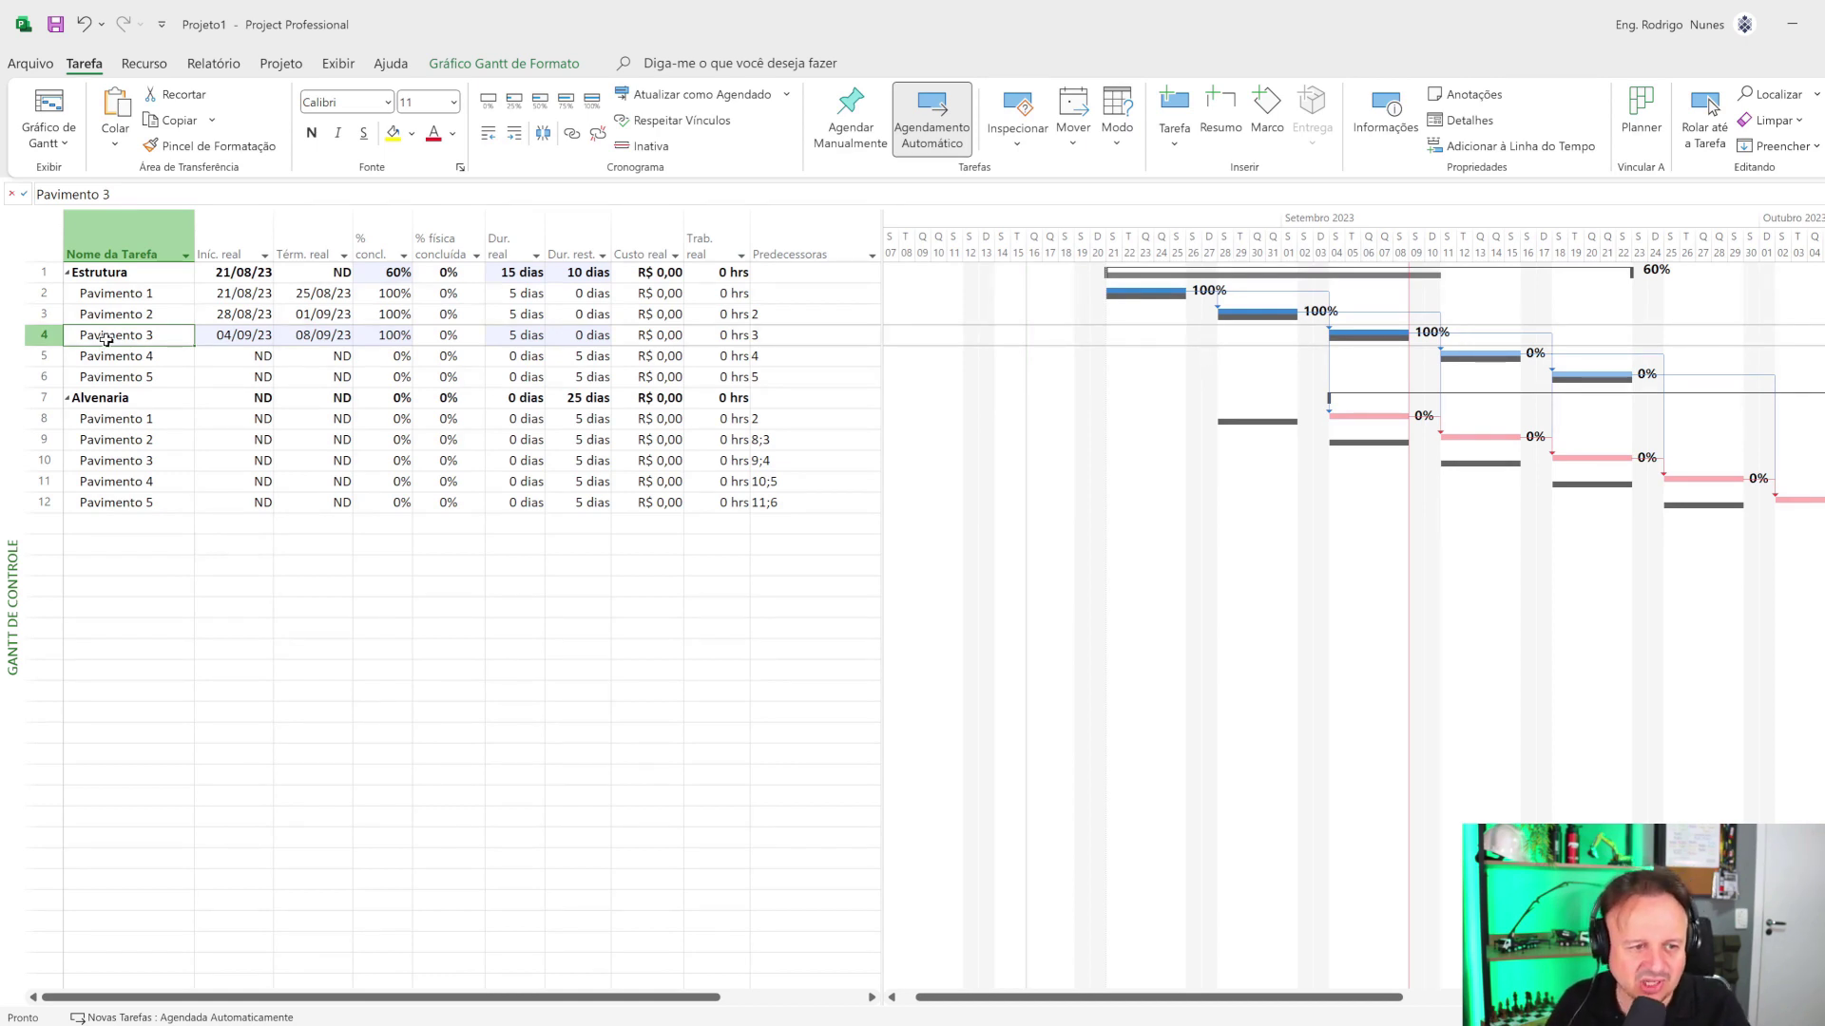
pyautogui.press('F2')
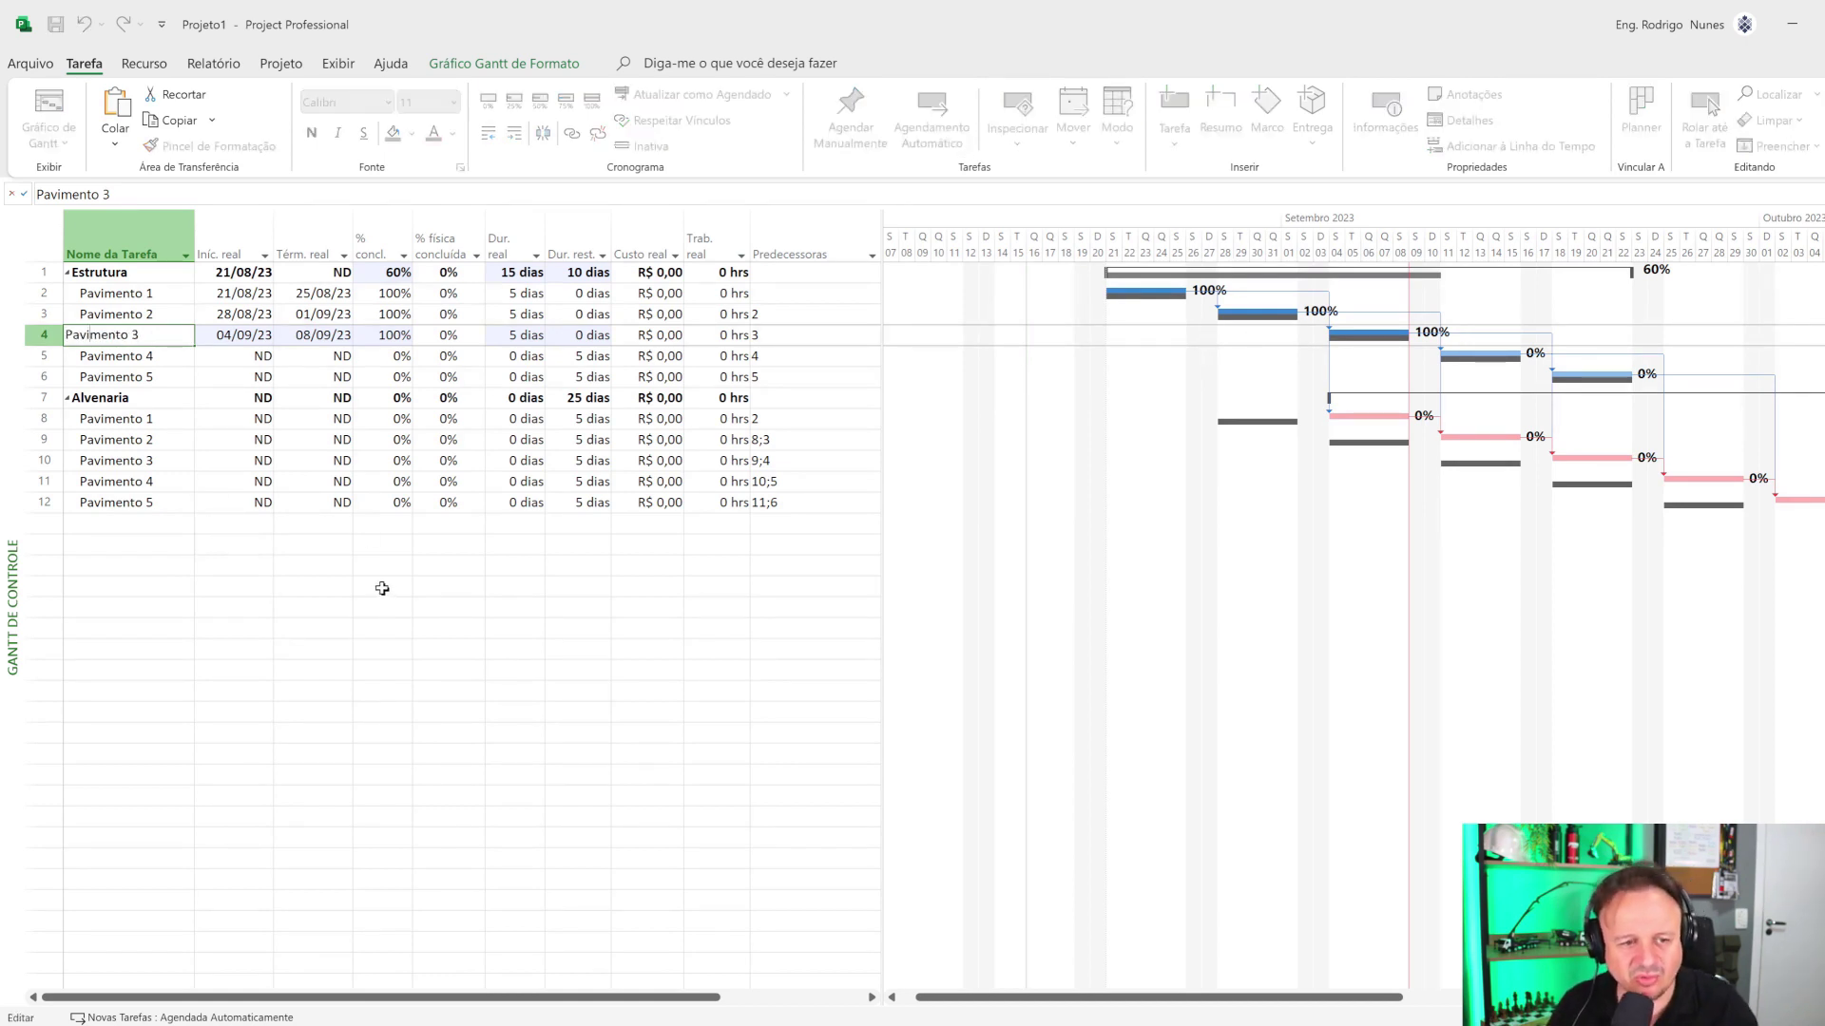
pyautogui.press('Escape')
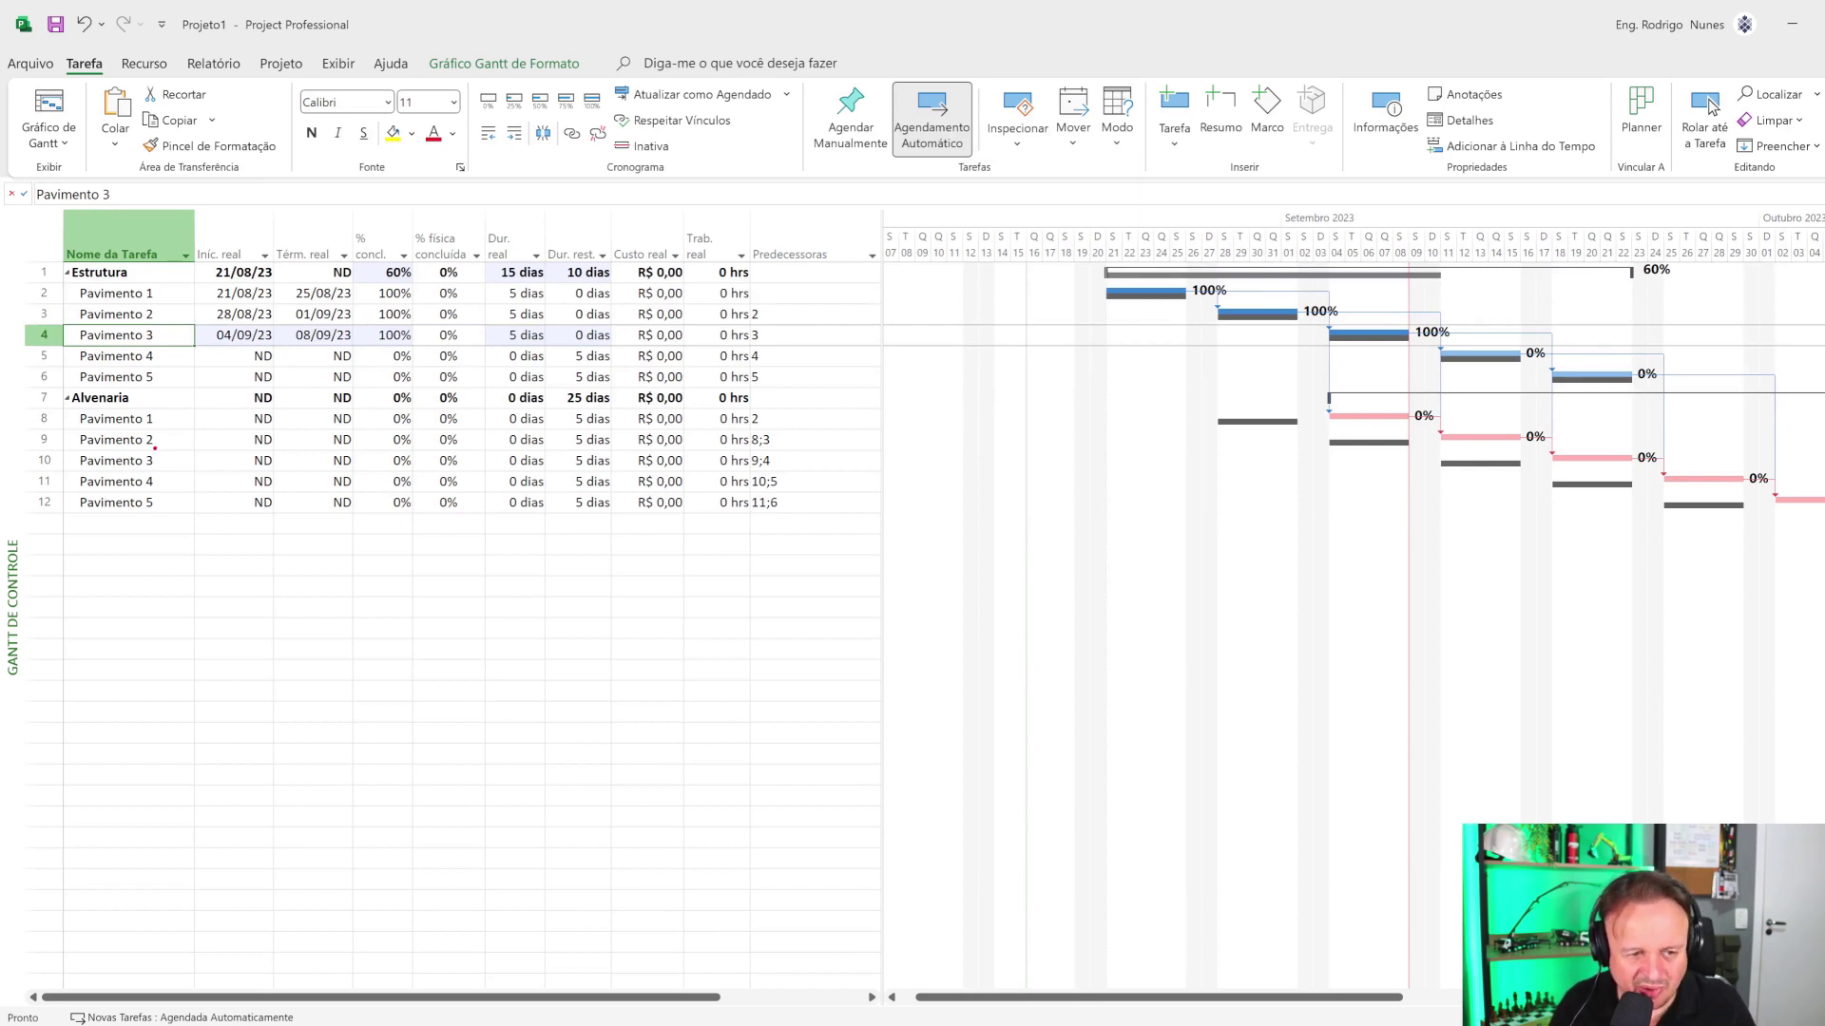
pyautogui.moveTo(153, 448); pyautogui.dragTo(312, 674)
pyautogui.moveTo(162, 409); pyautogui.dragTo(451, 264)
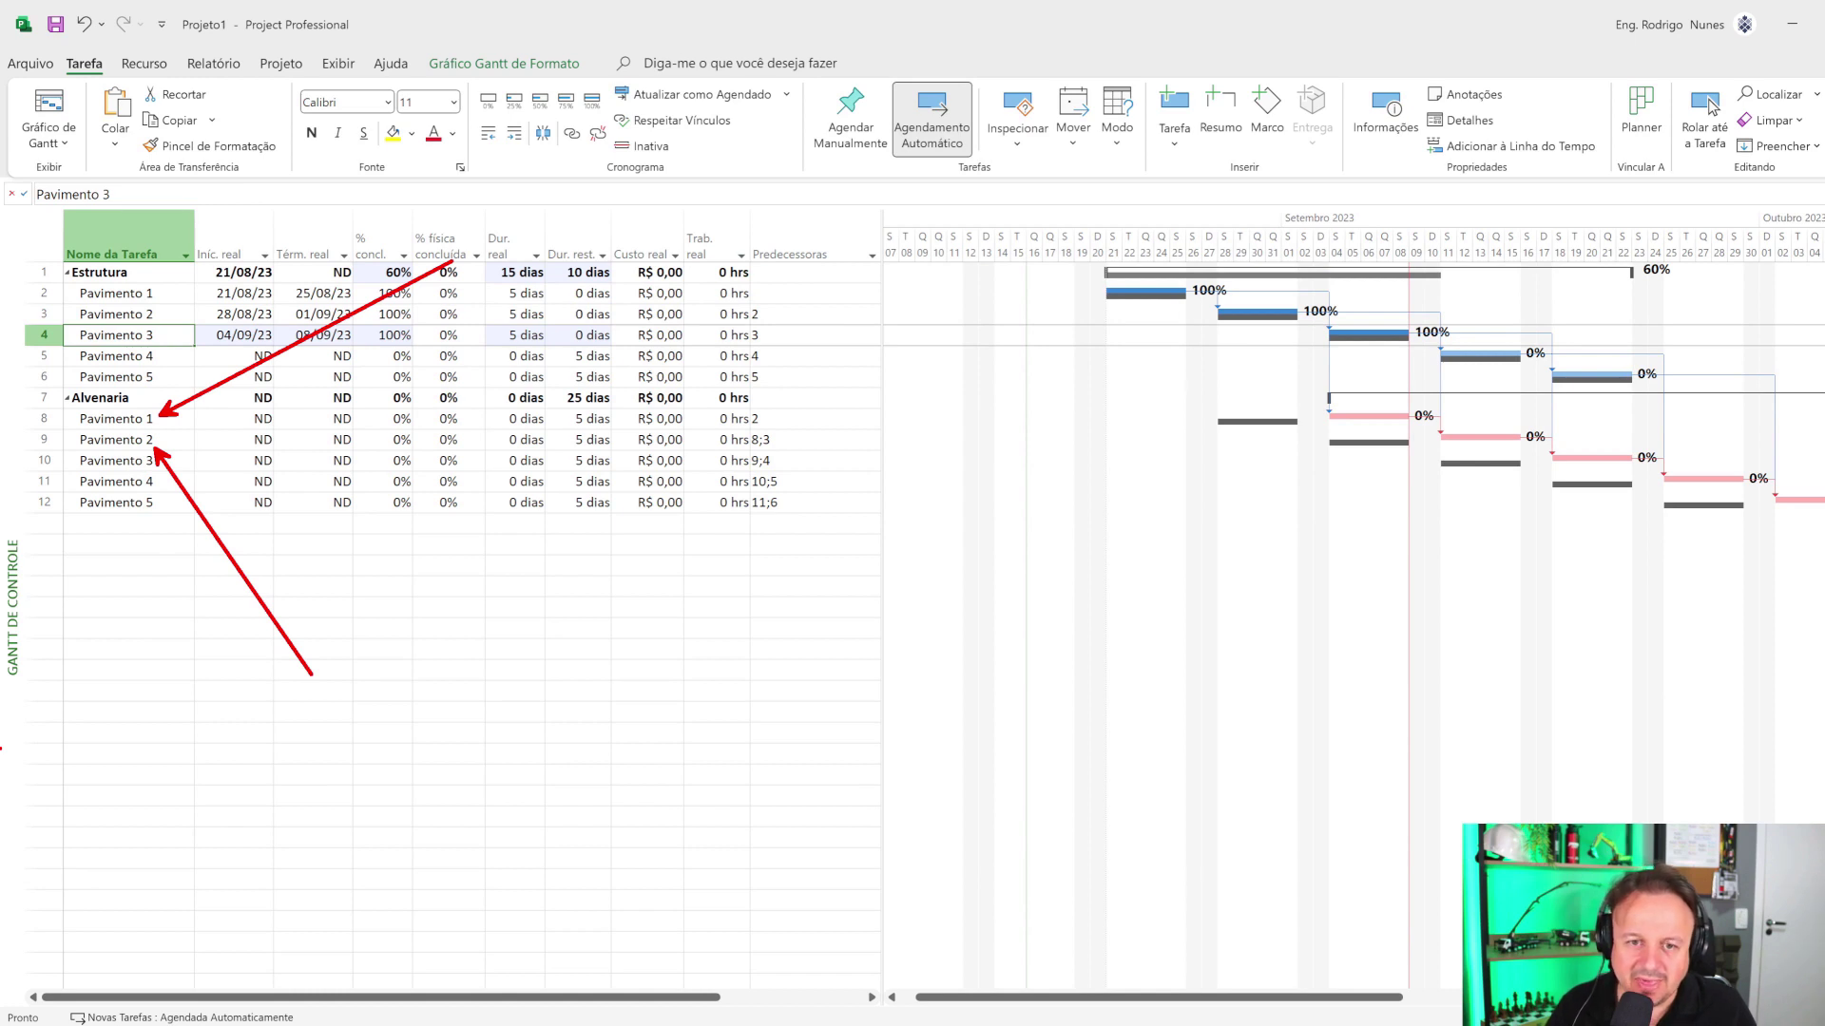
pyautogui.press('Escape')
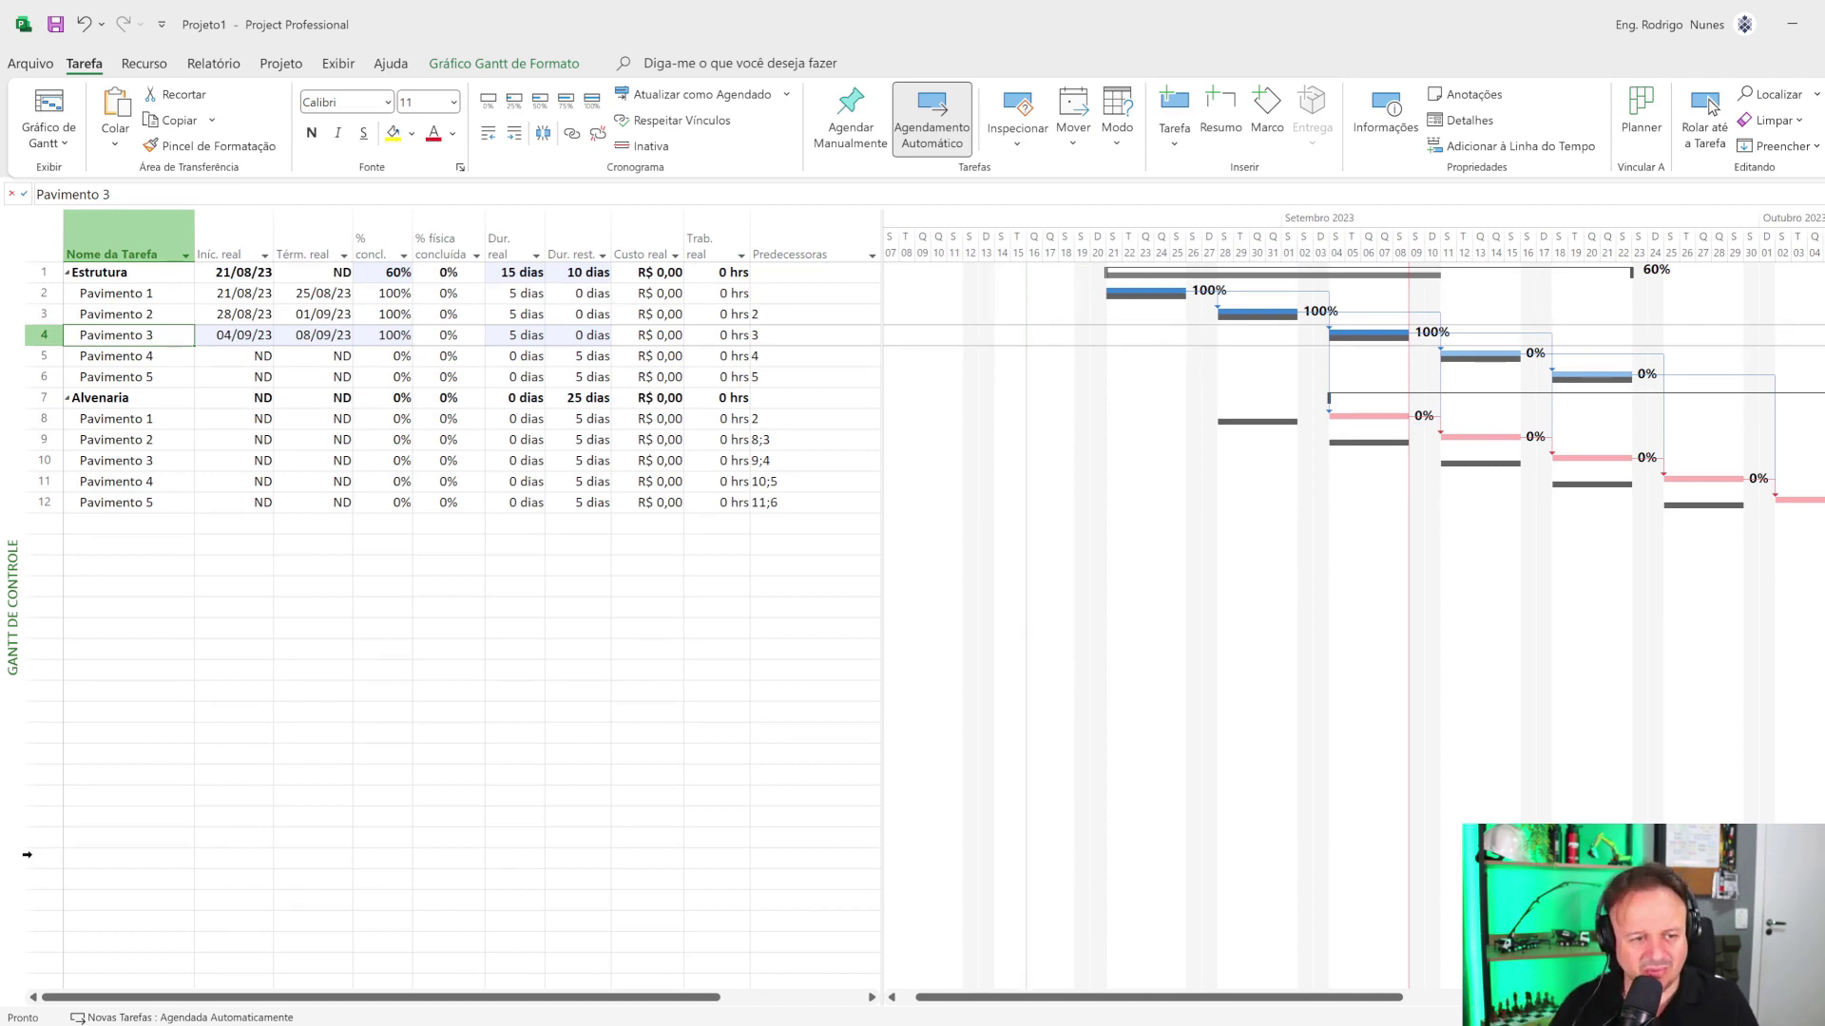
# - Remove Alvenaria's Pavimento 1 from the predecessors of Alvenaria's Pavimento 2, keeping only the link to Estrutura's Pavimento 2
pyautogui.click(109, 423)
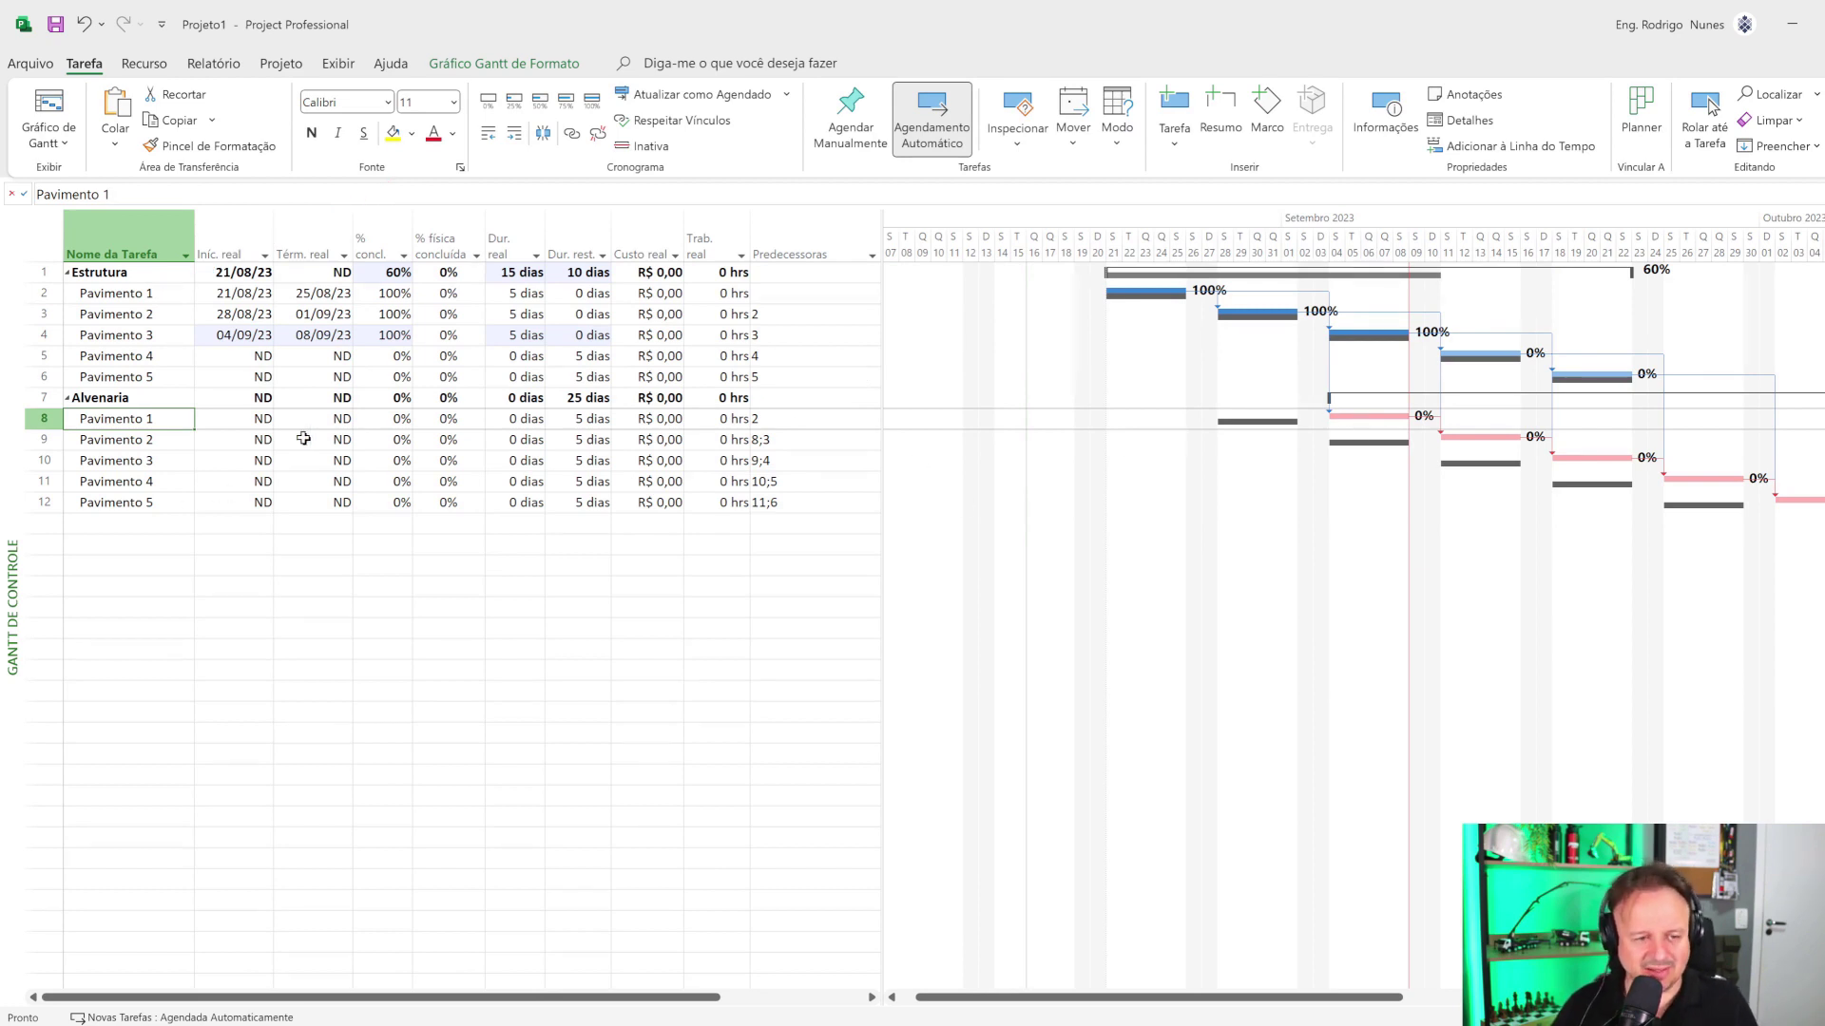
pyautogui.click(142, 443)
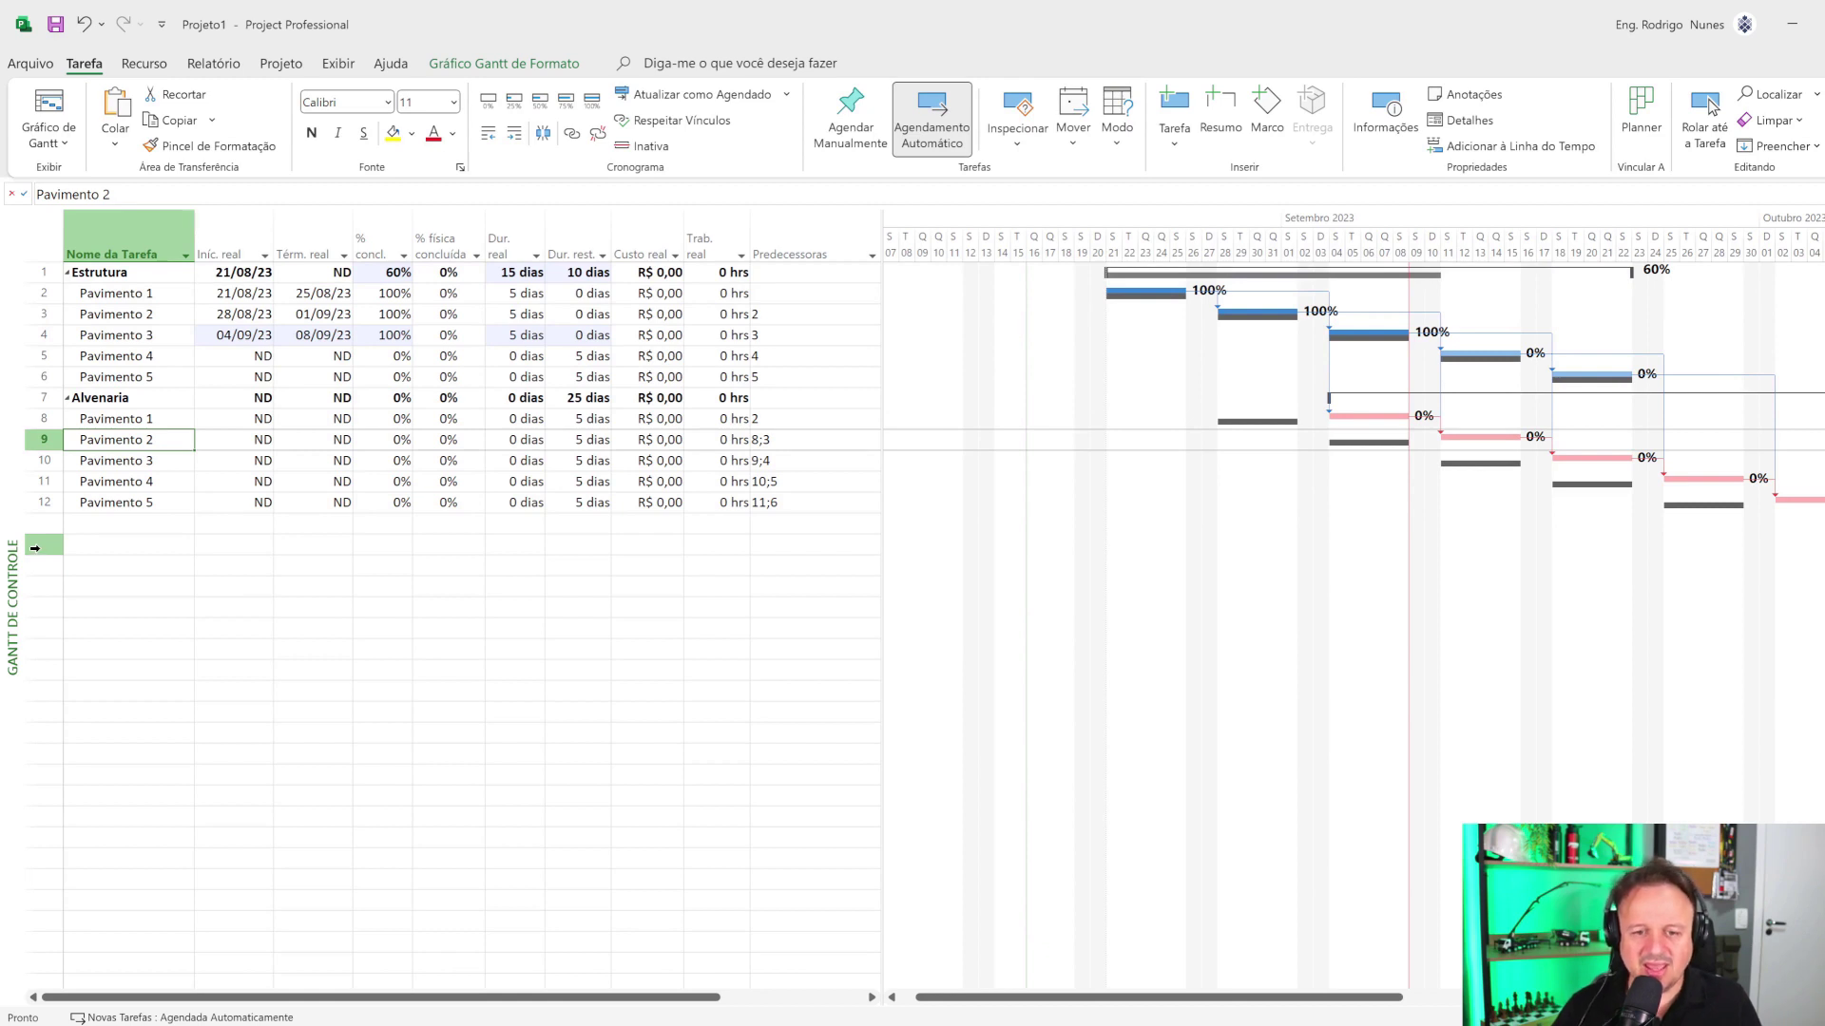
pyautogui.click(810, 444)
pyautogui.click(873, 443)
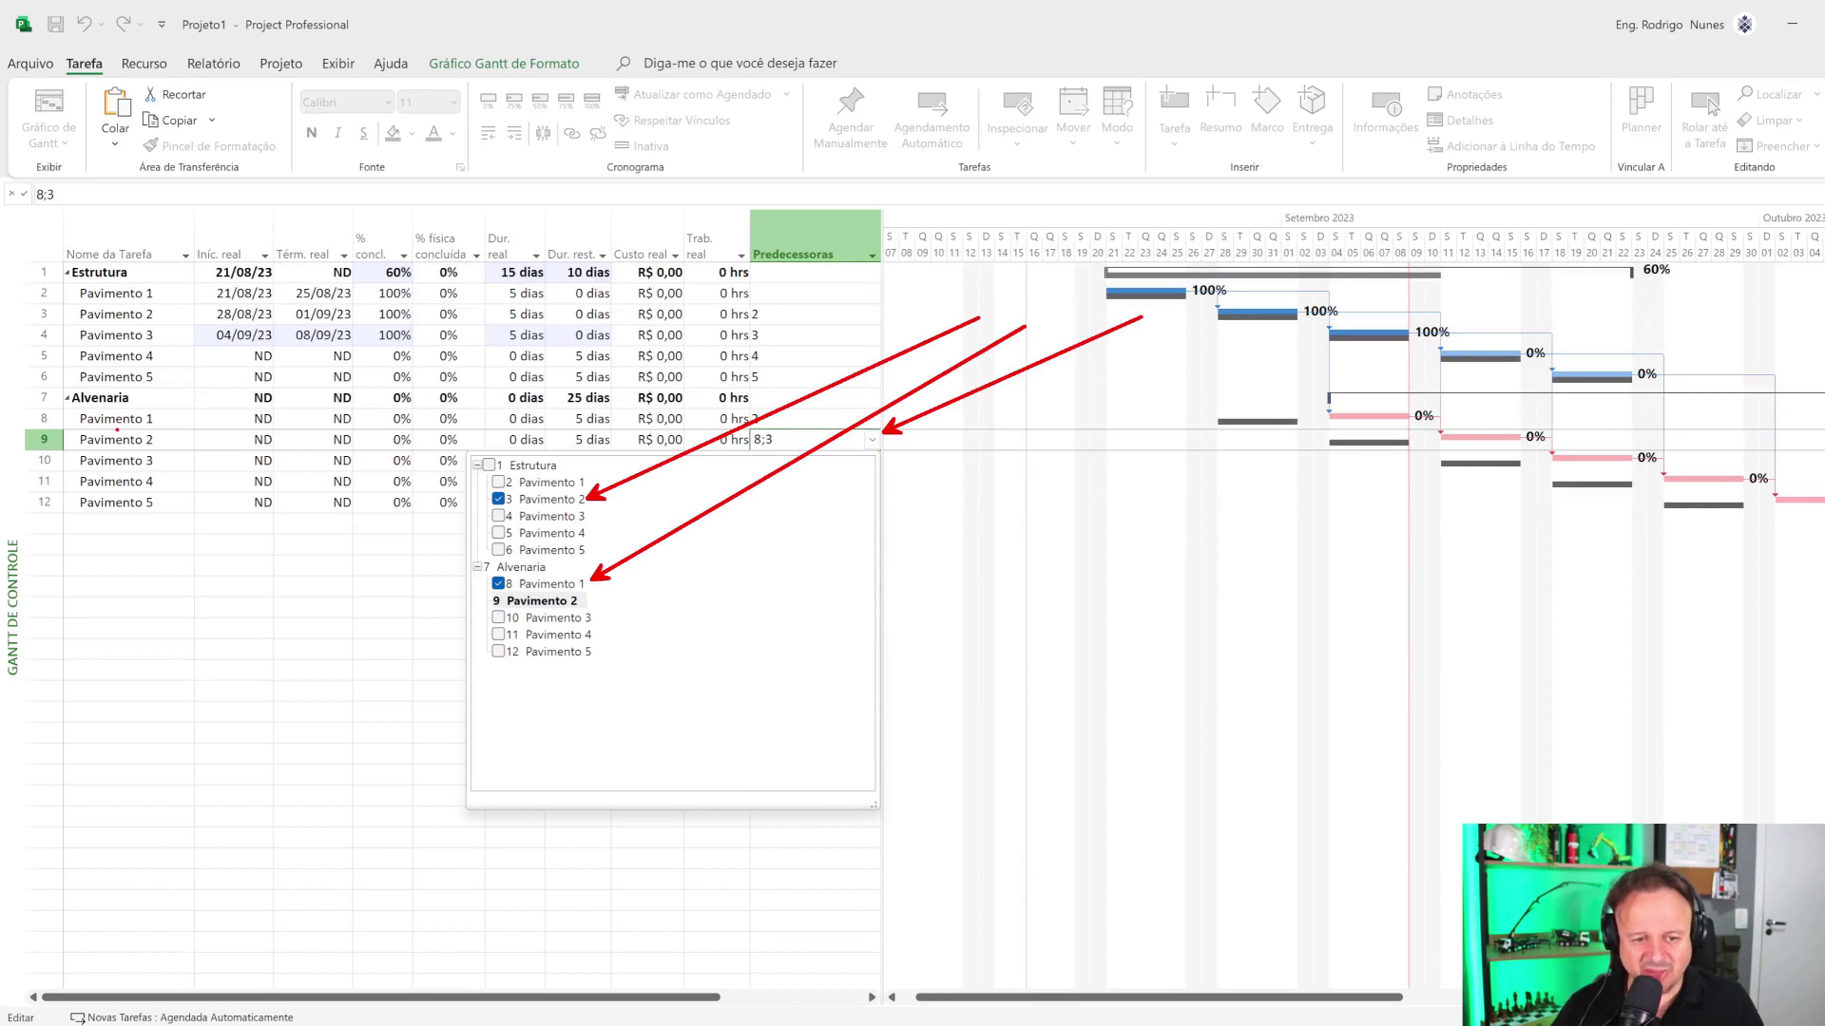
pyautogui.press('Escape')
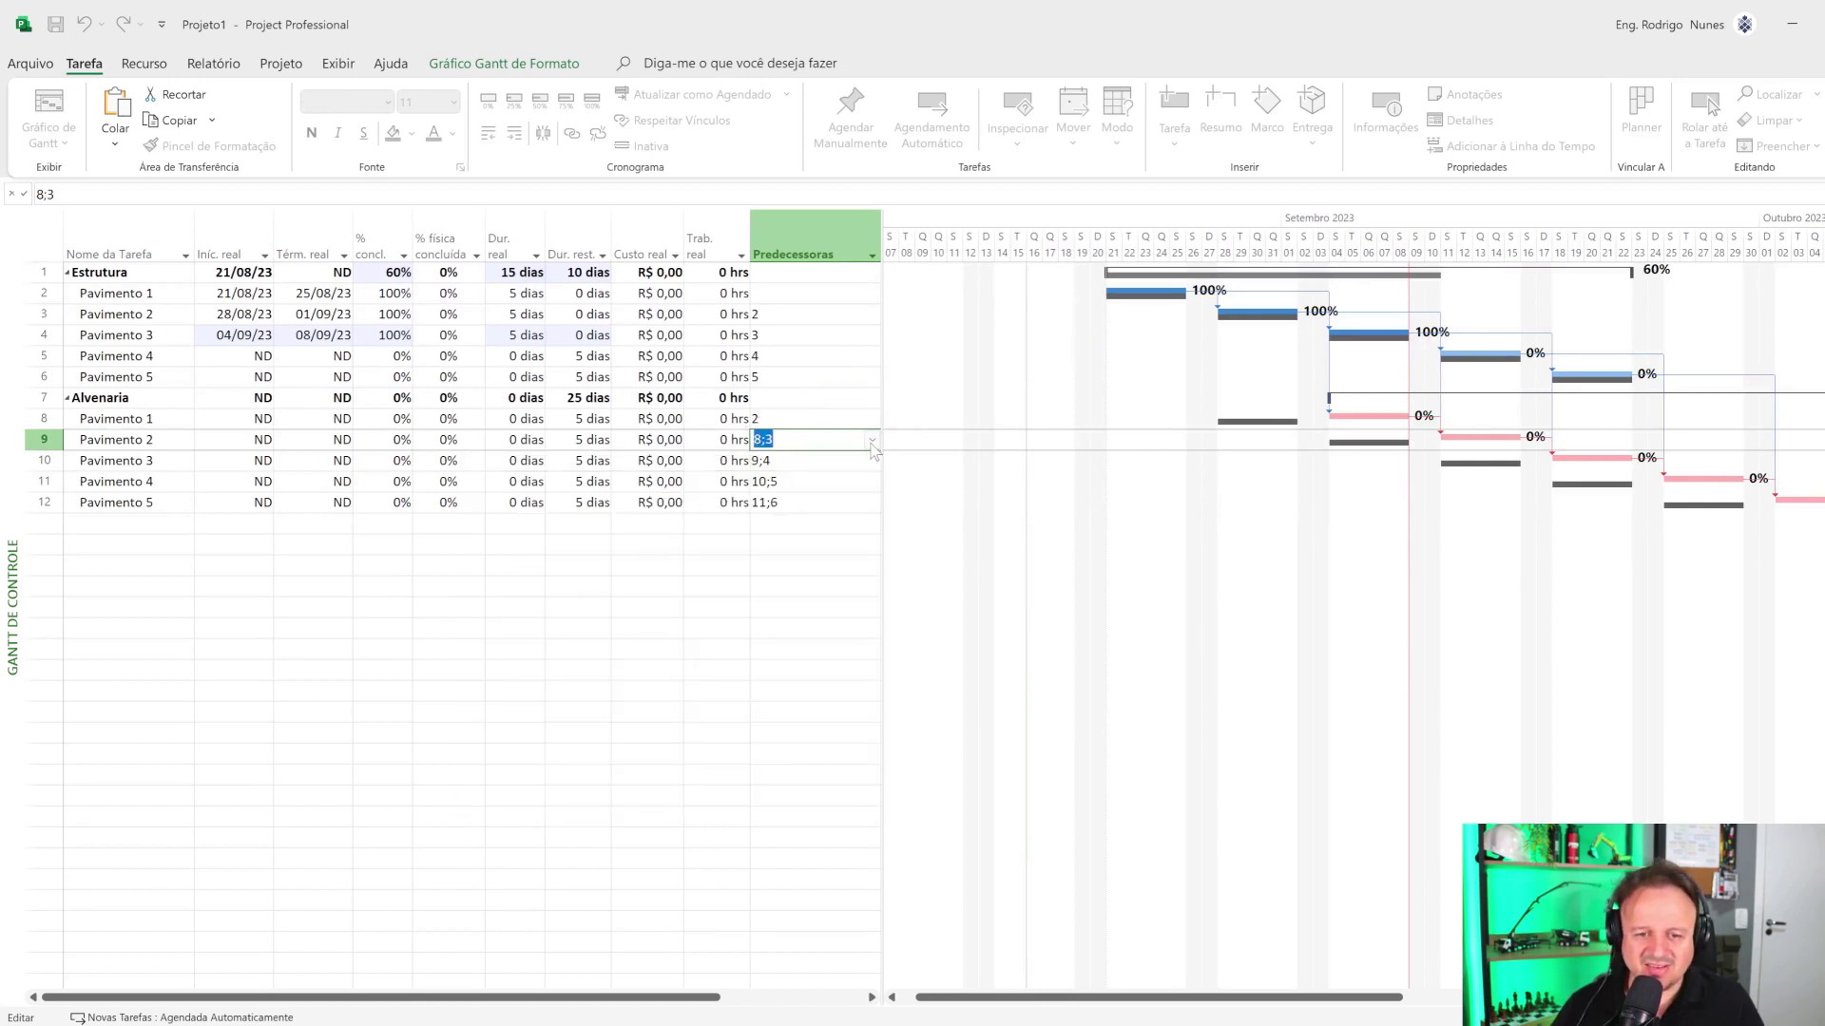
pyautogui.click(870, 441)
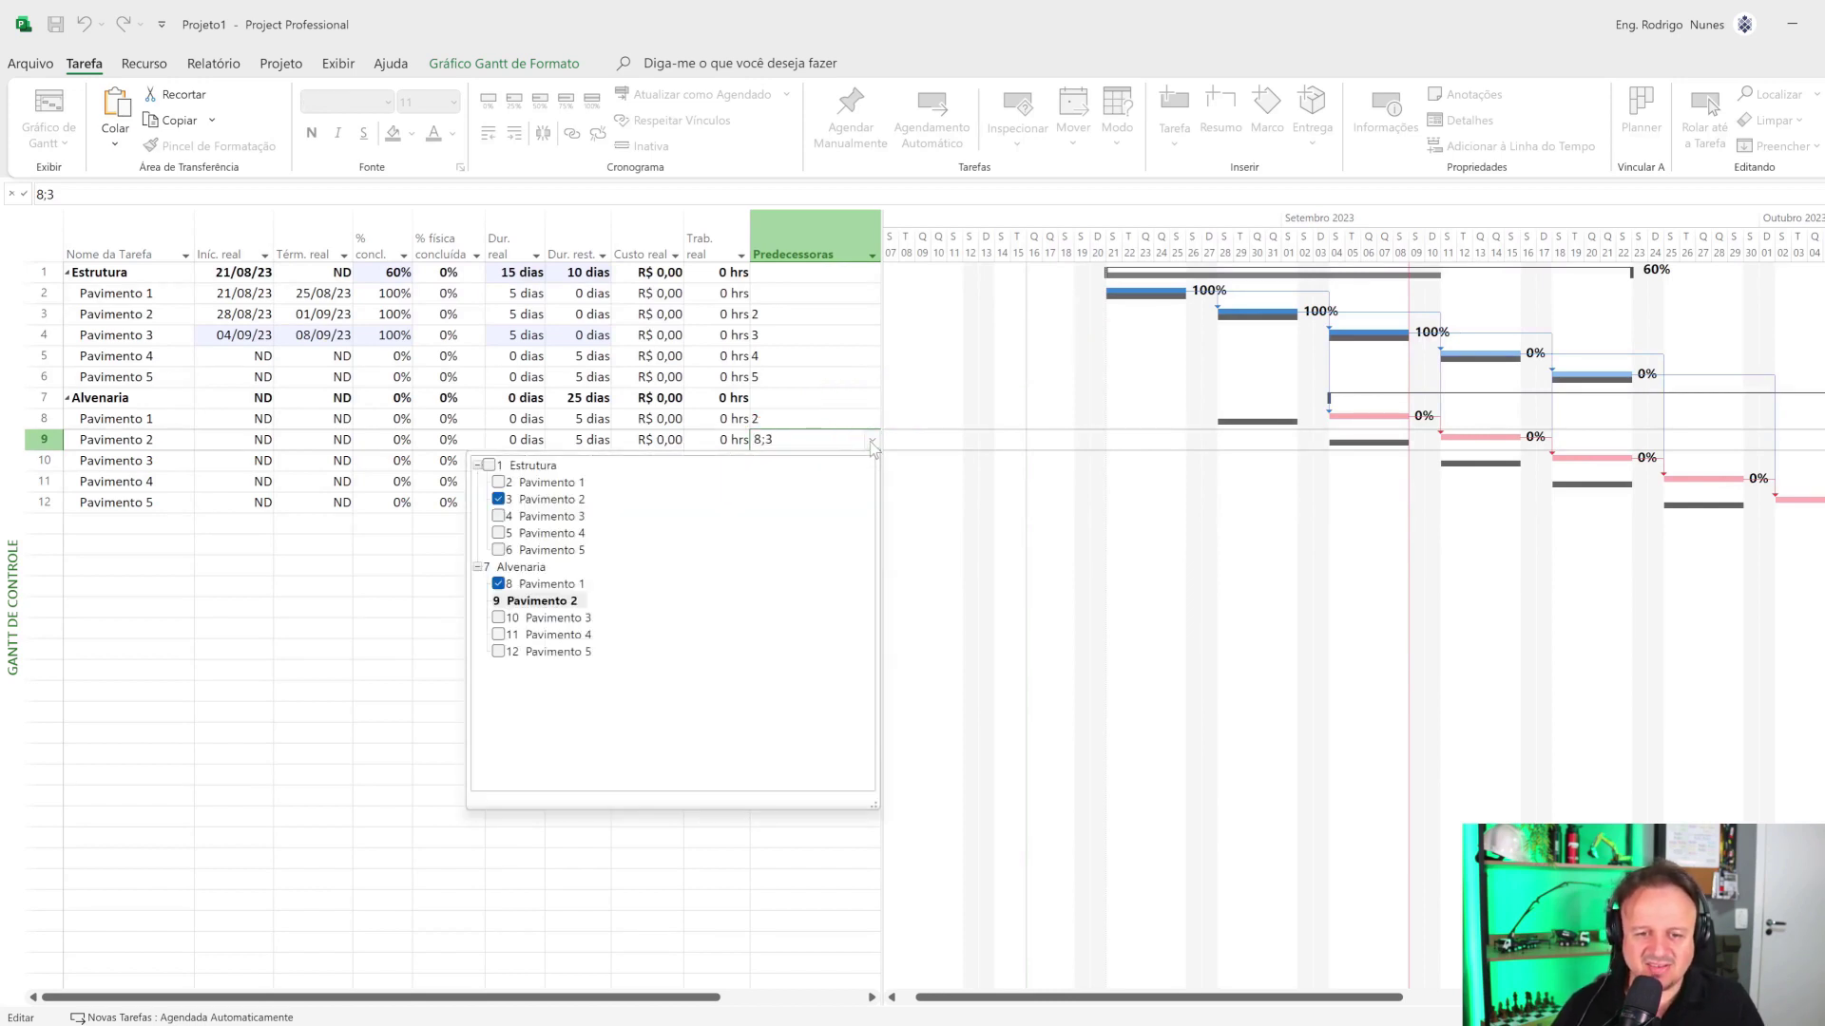
pyautogui.click(498, 584)
pyautogui.click(446, 689)
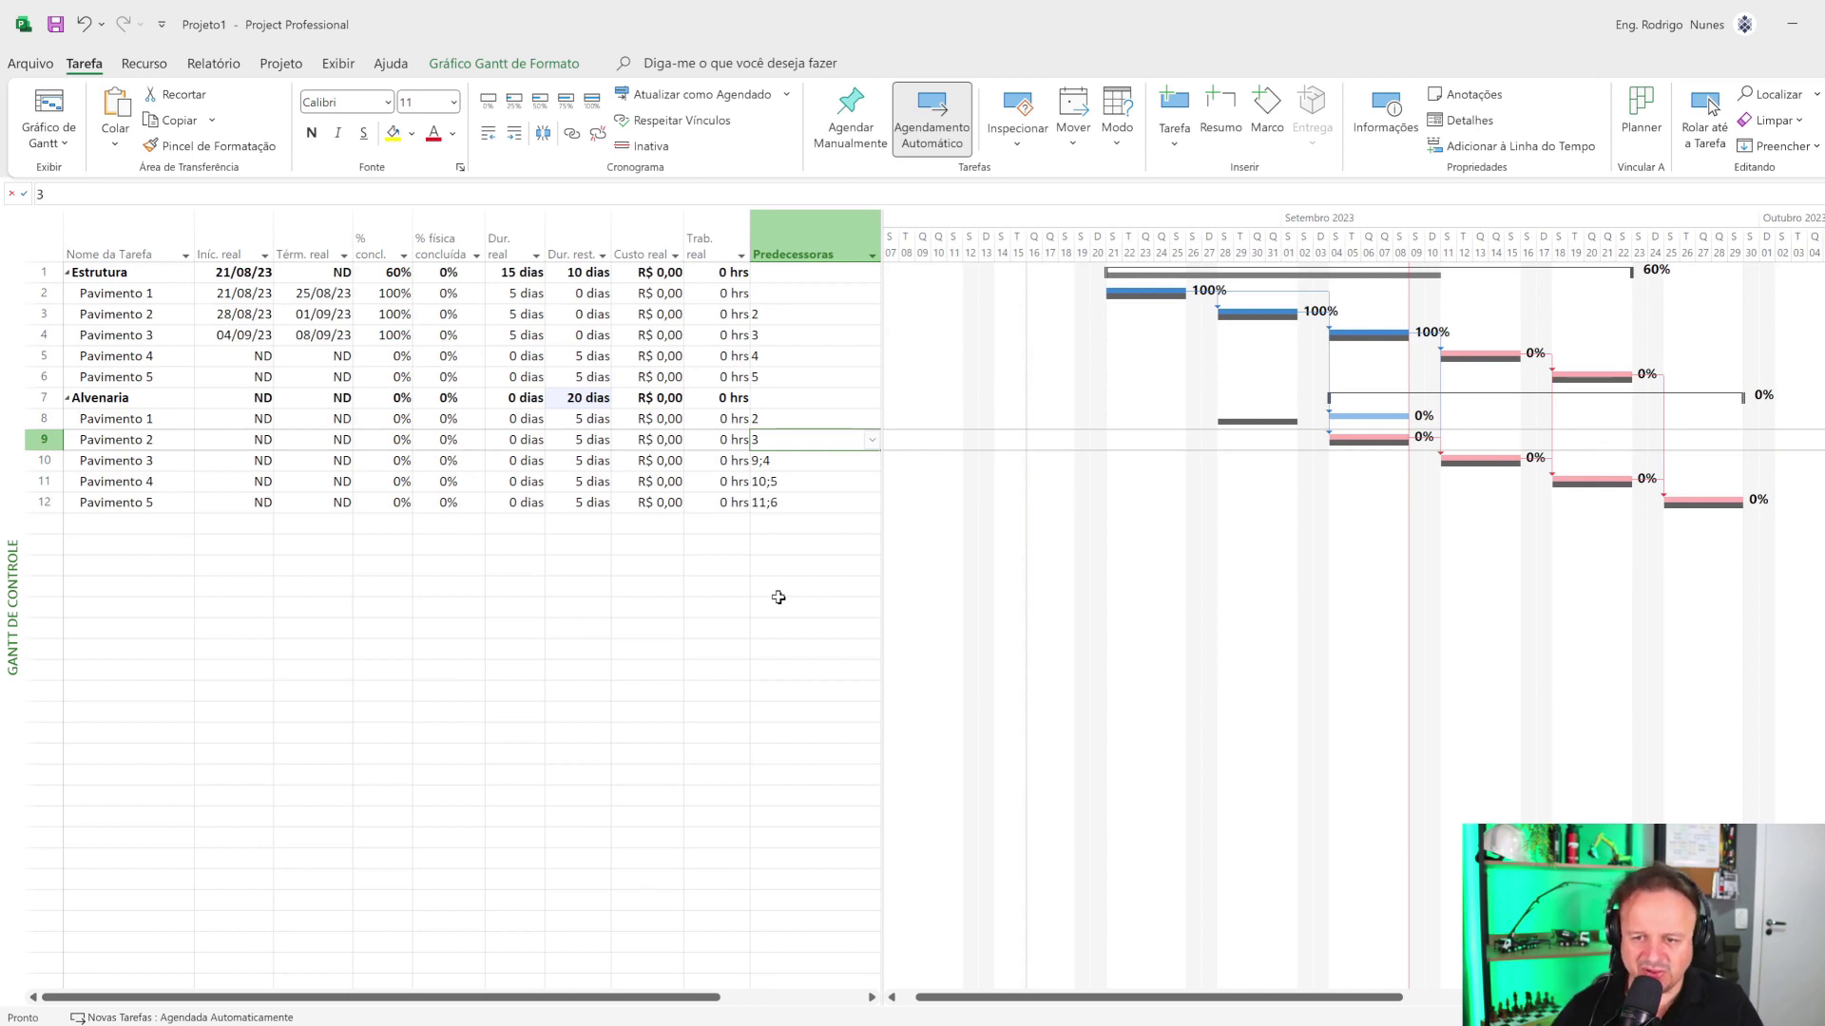
# - Try marking Pavimento 2 under Alvenaria as 100% complete, and undo that progress update
pyautogui.press('Left')
pyautogui.press('Left')
pyautogui.press('Left')
pyautogui.press('Left')
pyautogui.press('Left')
pyautogui.press('Left')
pyautogui.press('Left')
pyautogui.press('Left')
pyautogui.press('Left')
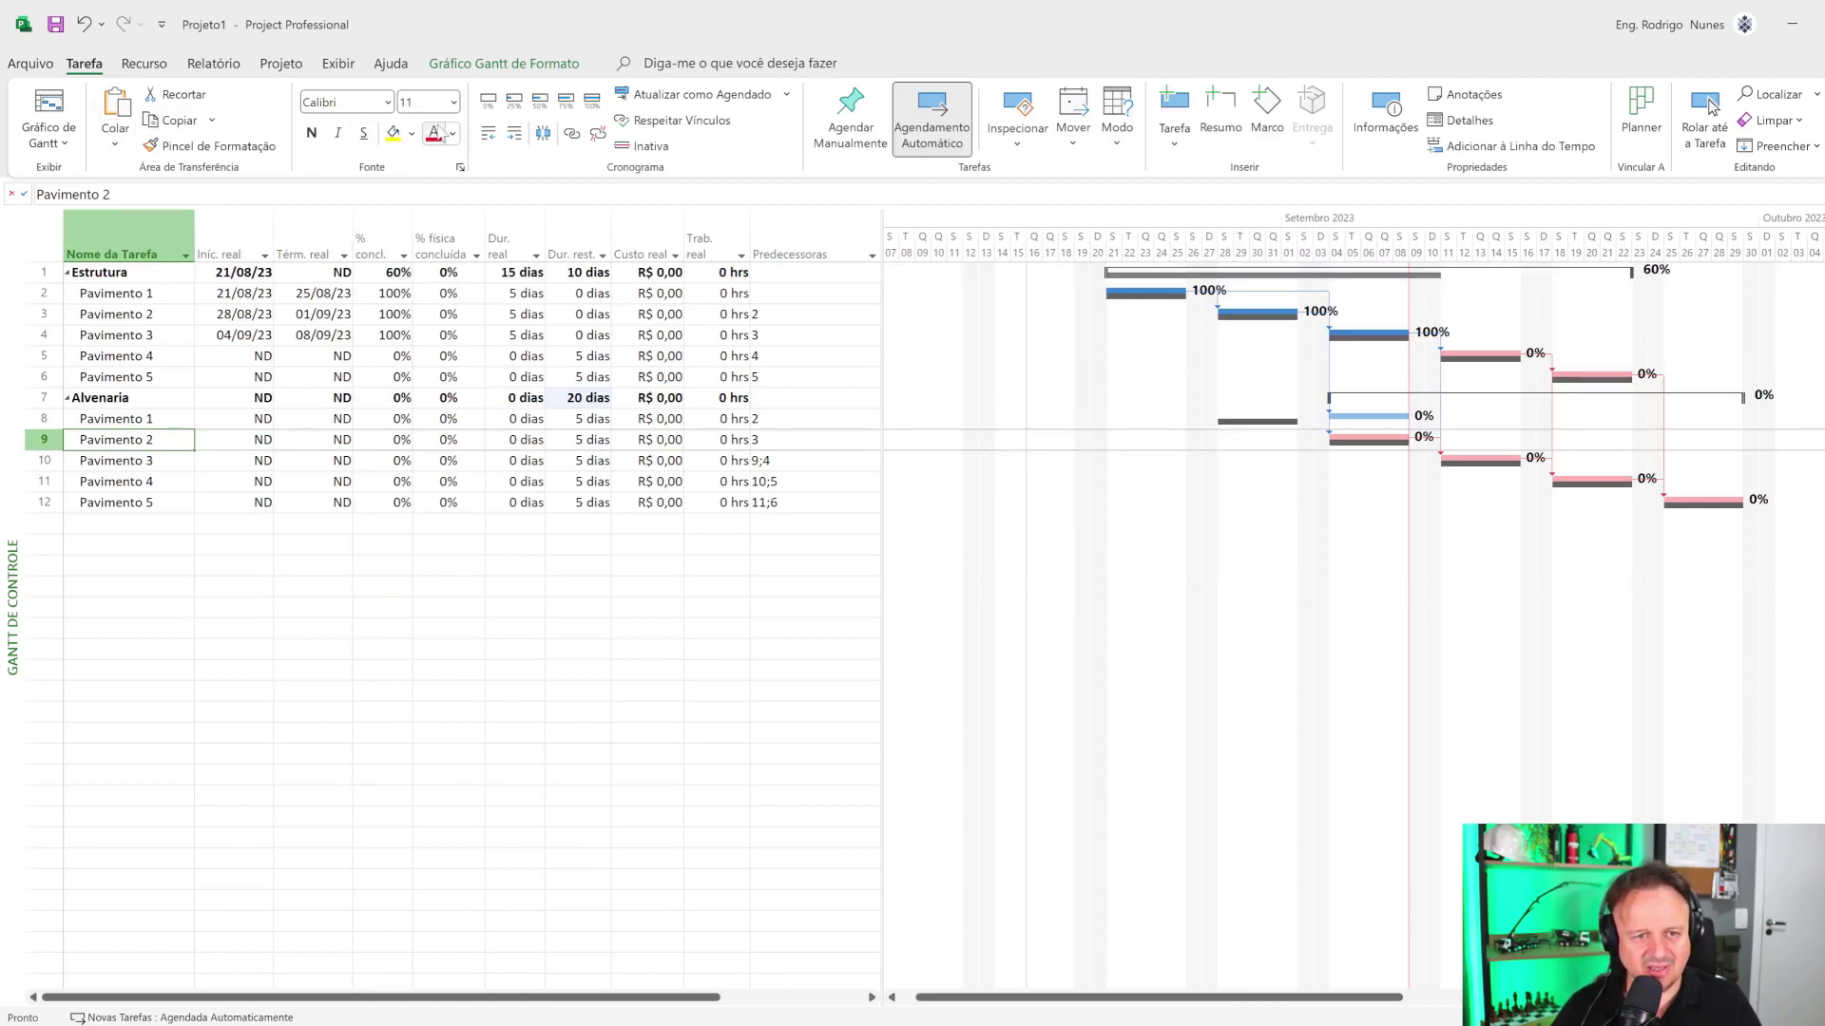
pyautogui.click(591, 101)
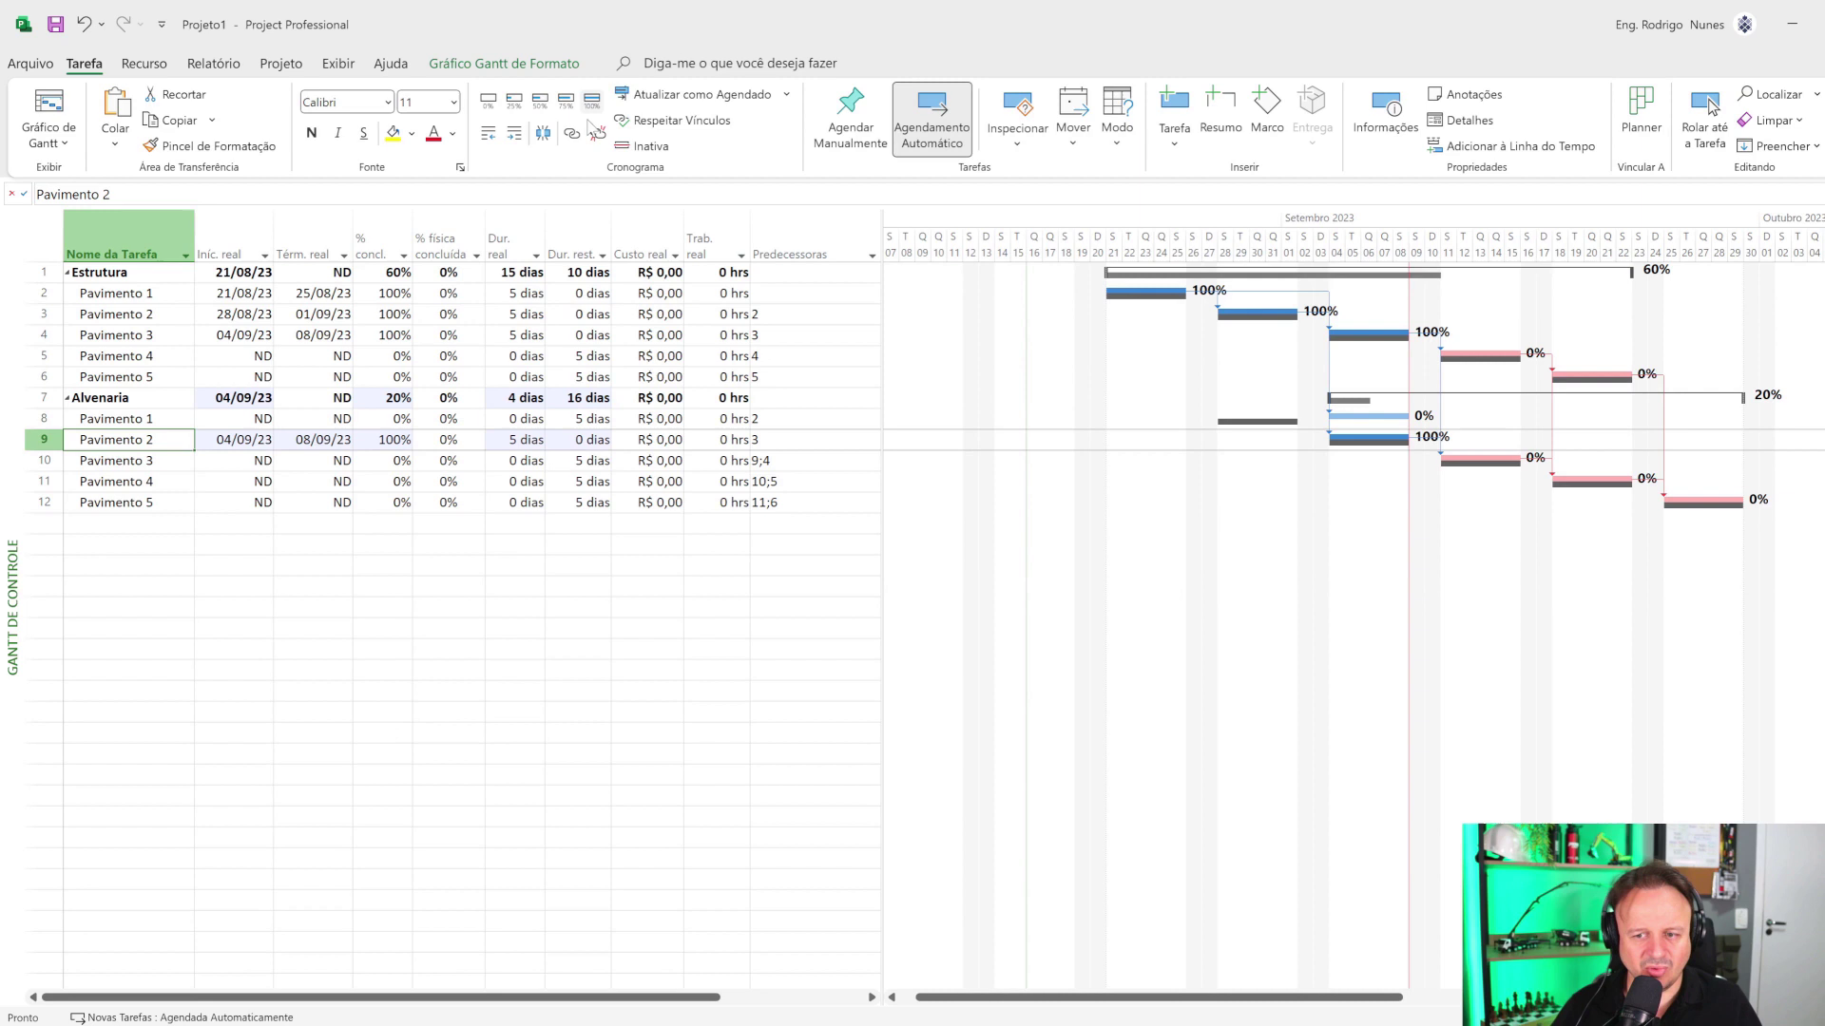
pyautogui.click(501, 590)
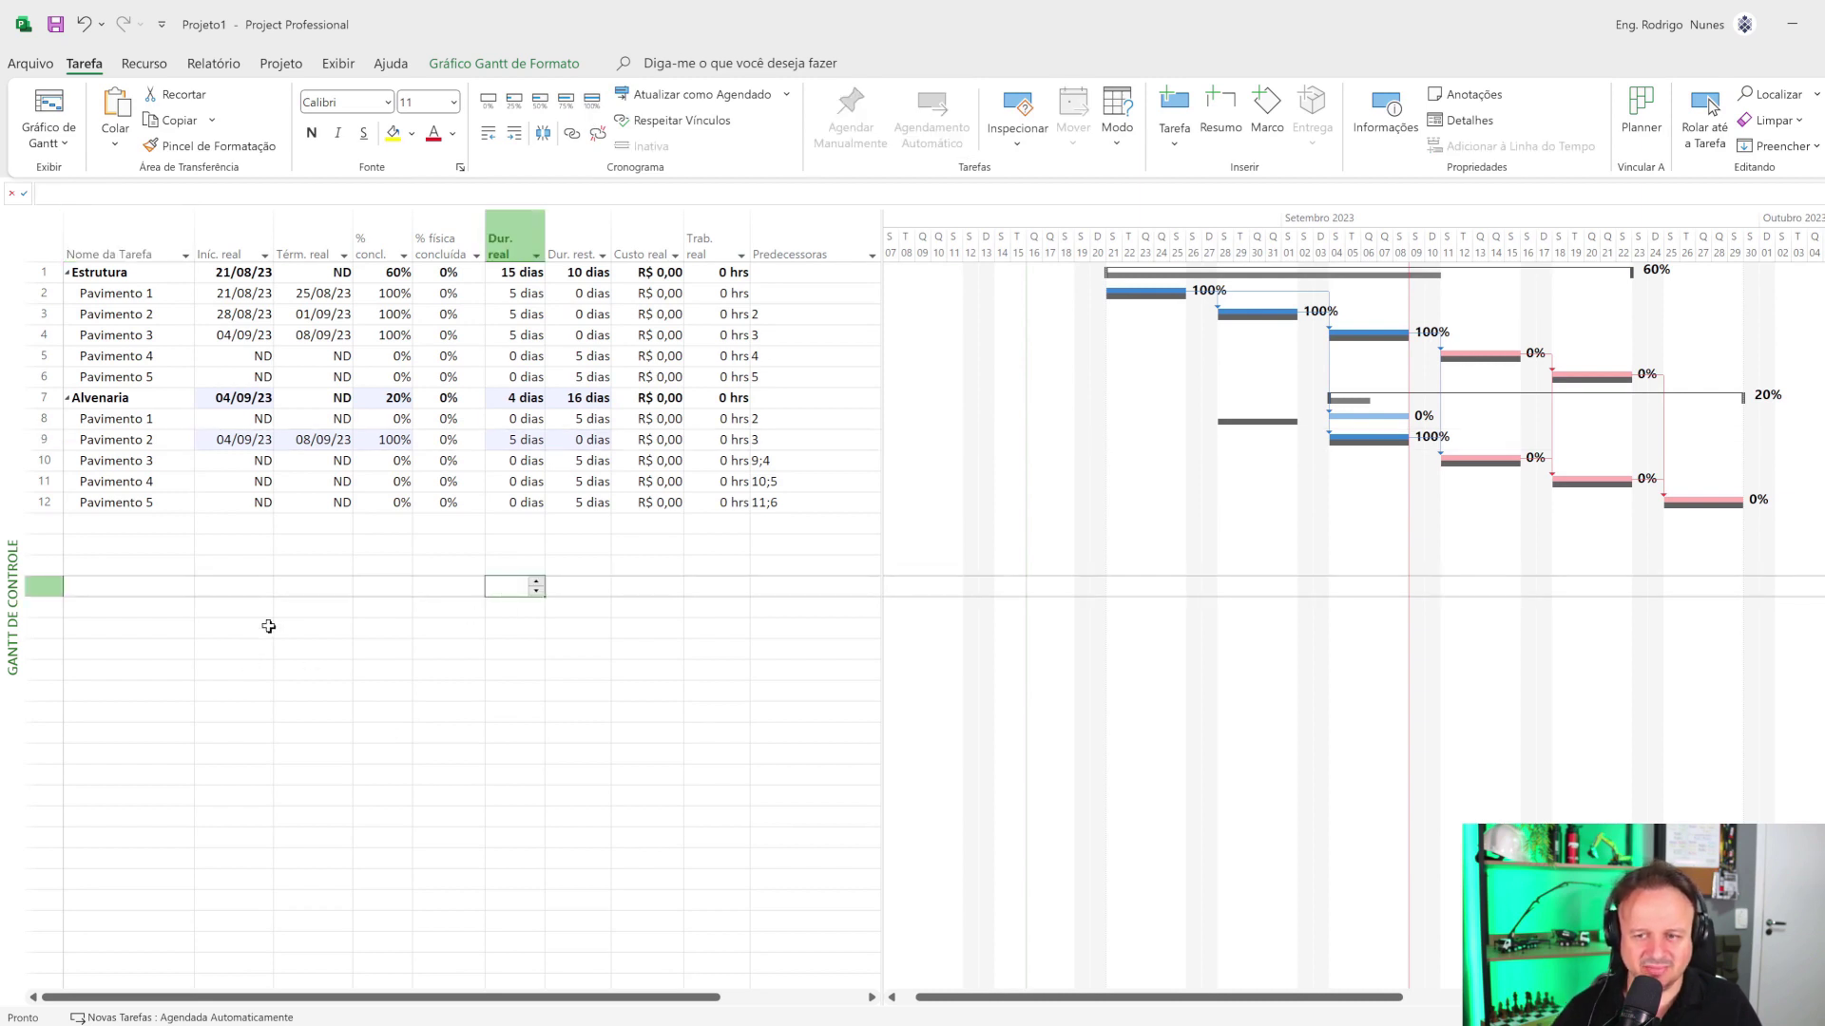
pyautogui.click(168, 424)
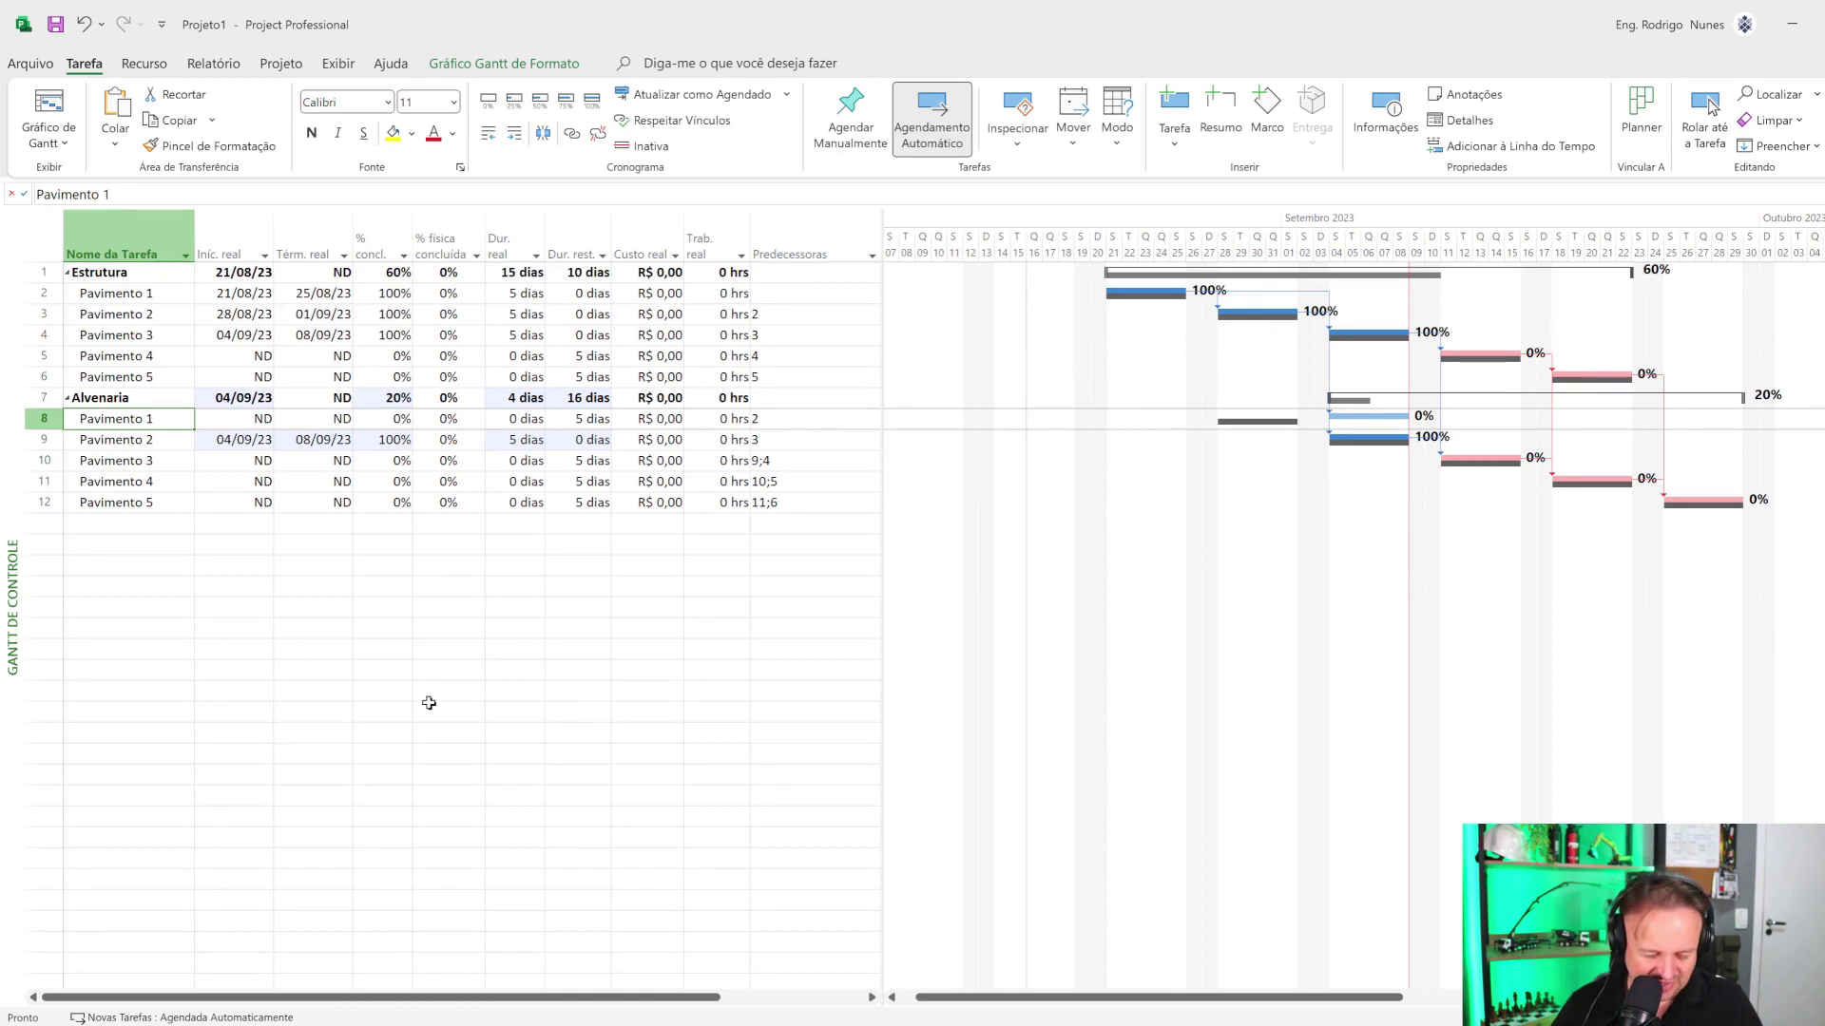
pyautogui.hotkey('ctrl', 'z')
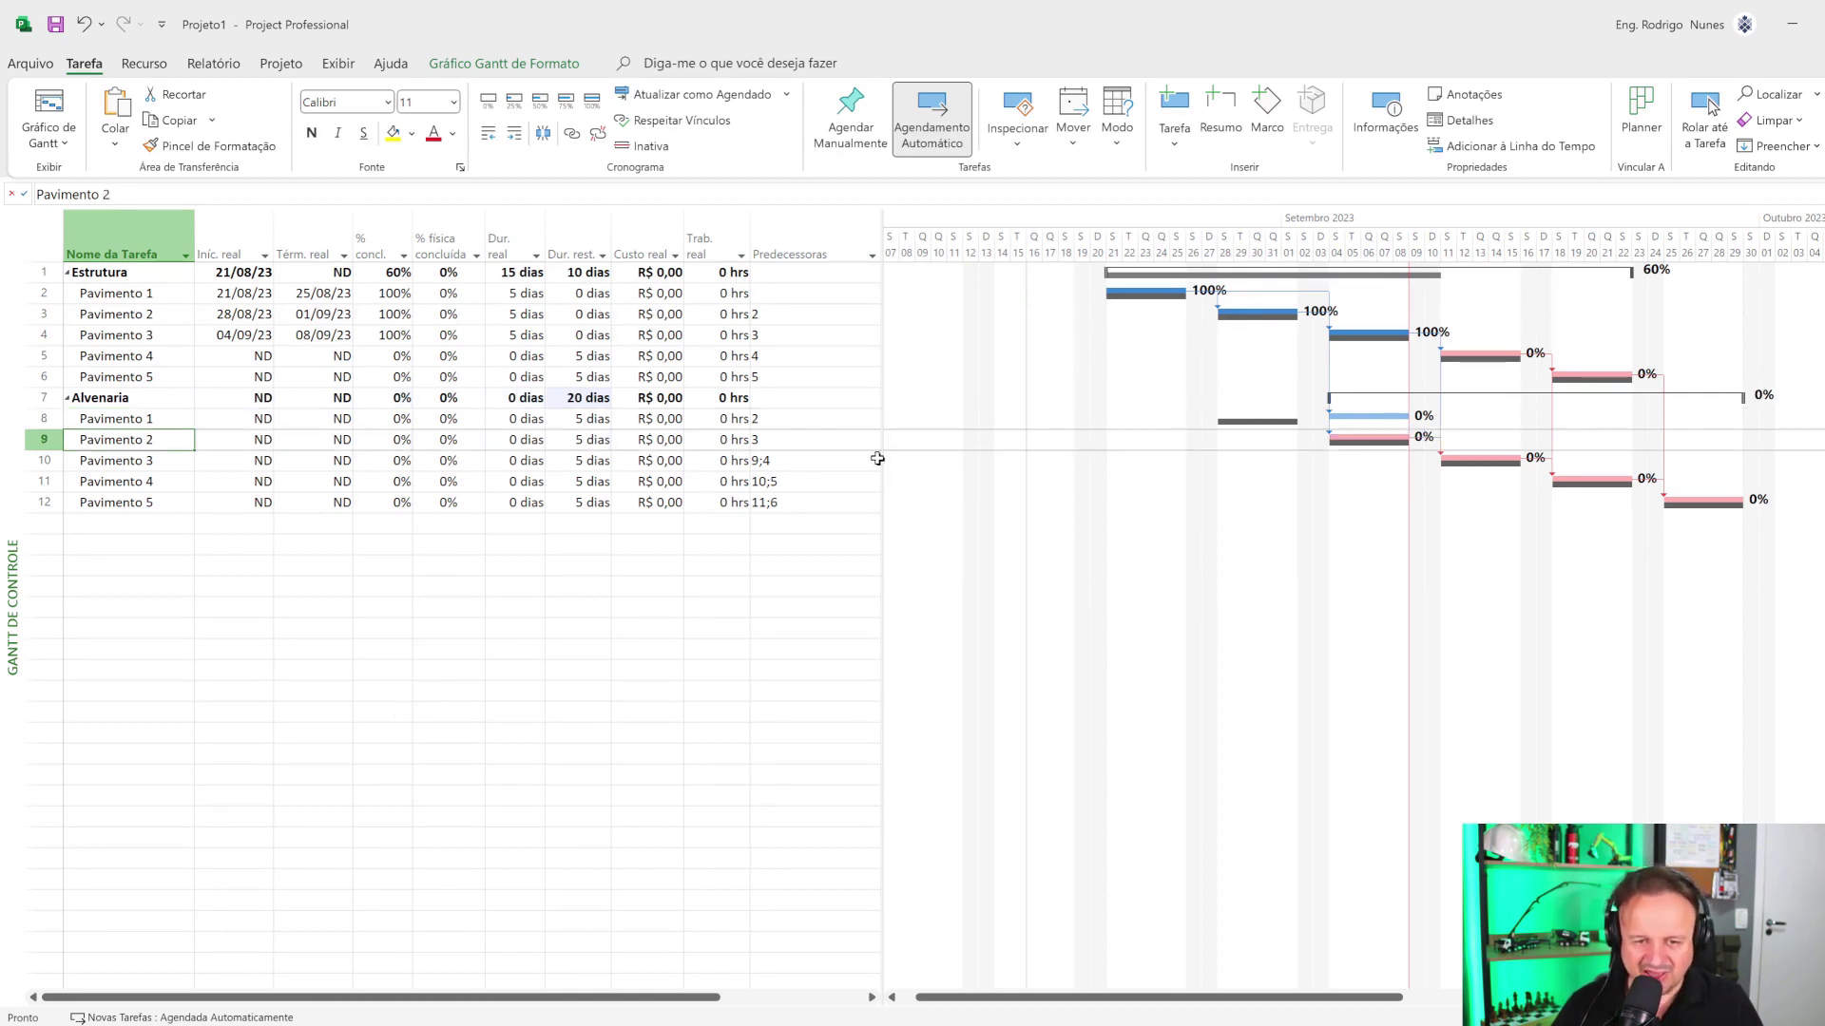
# - Change the middle color of the Andamento da Tarefa bar style in the Gantt chart to light green
pyautogui.rightClick(1068, 524)
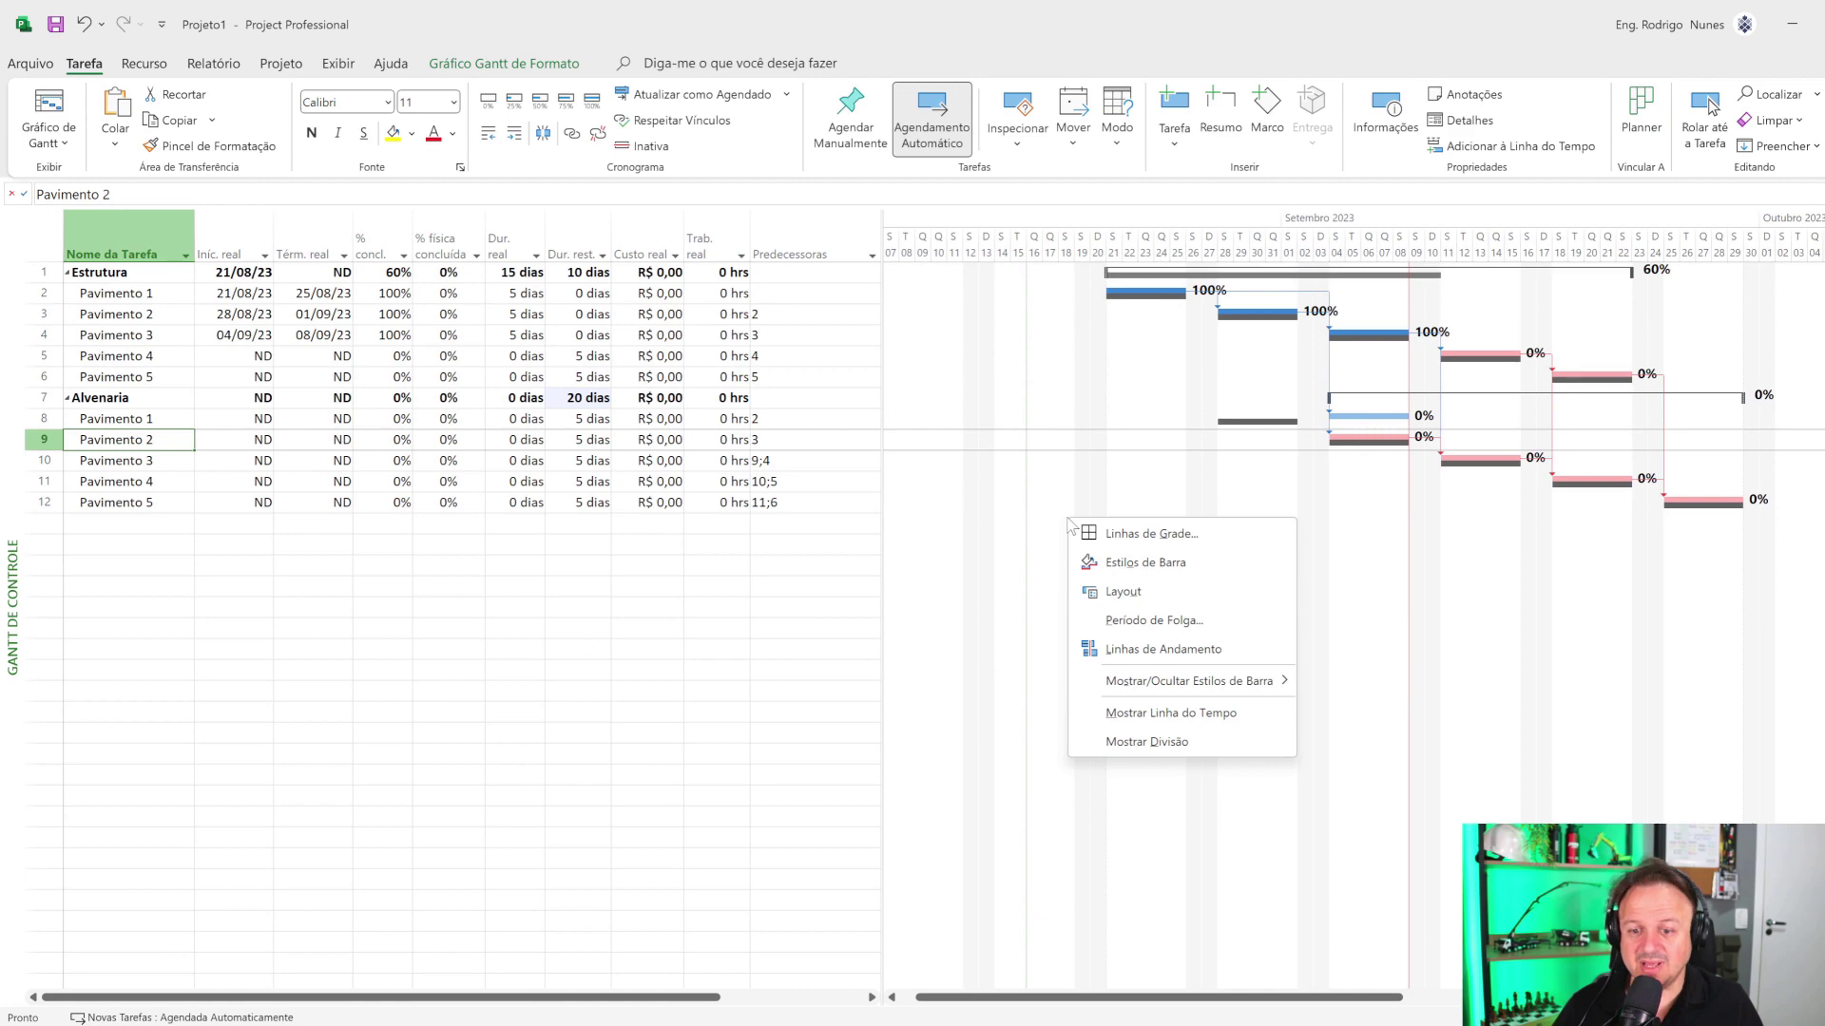
pyautogui.click(1110, 563)
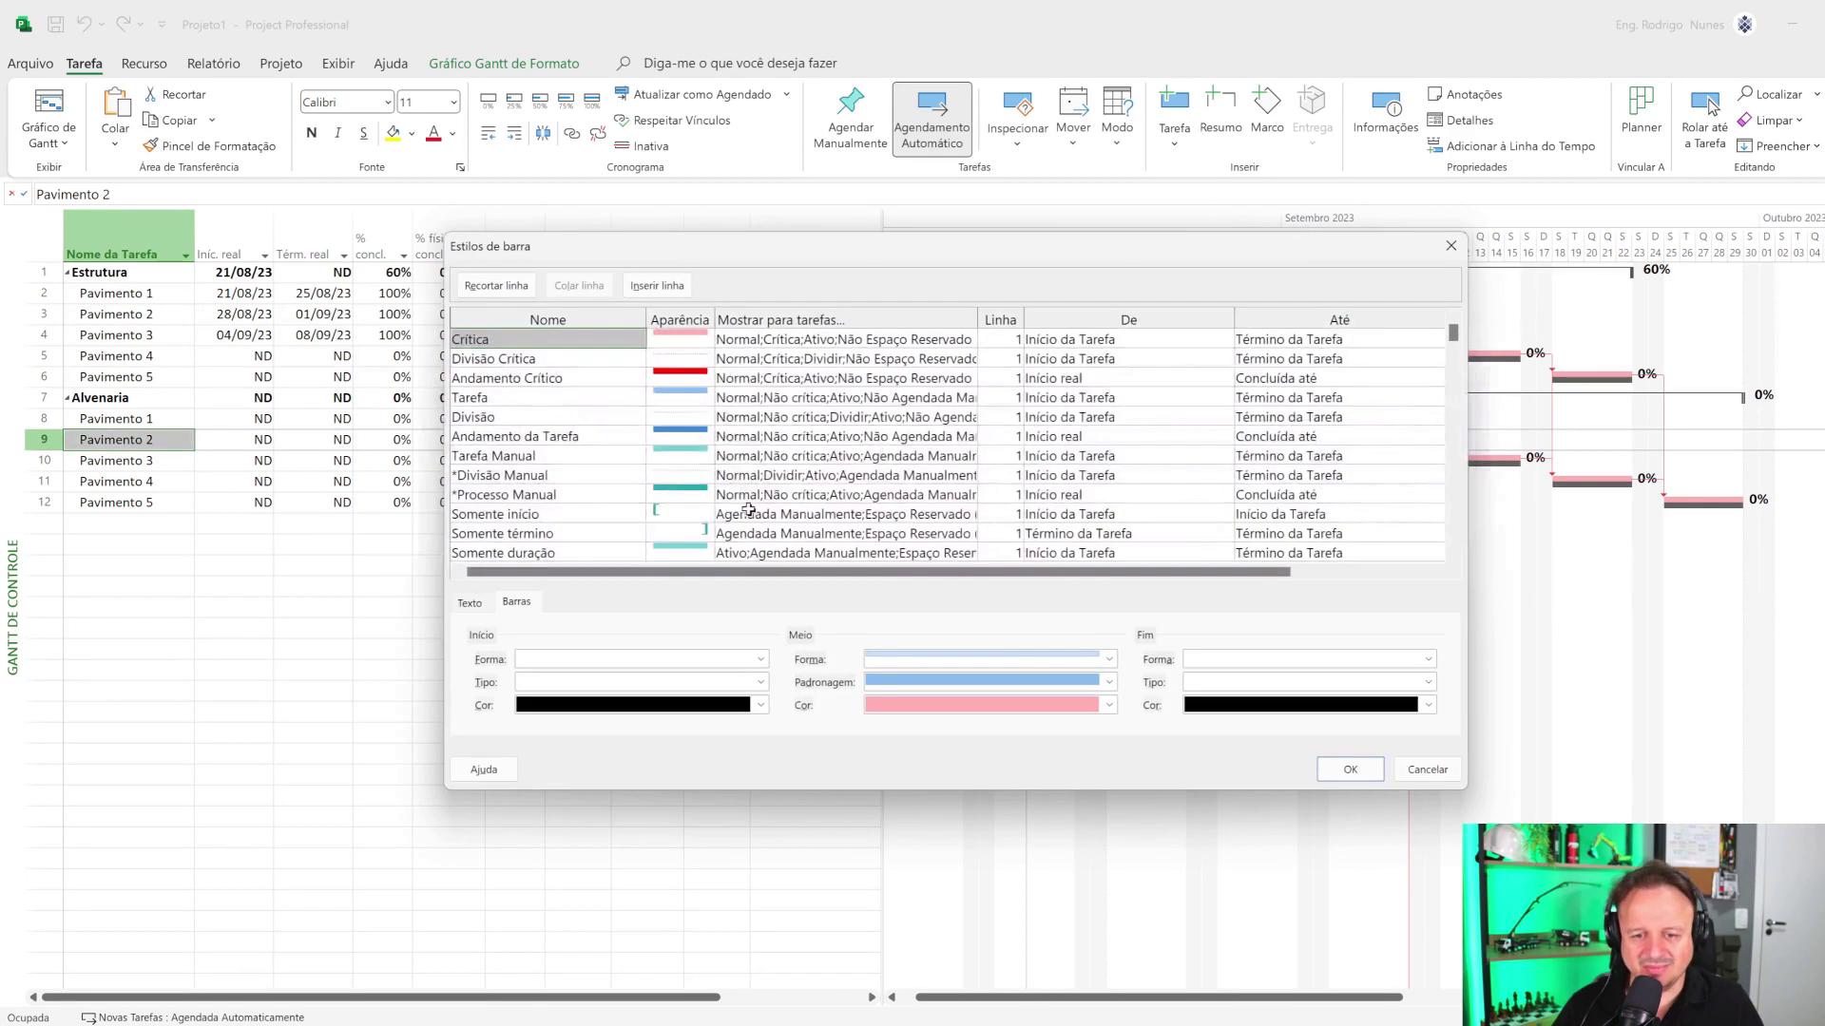
pyautogui.click(579, 437)
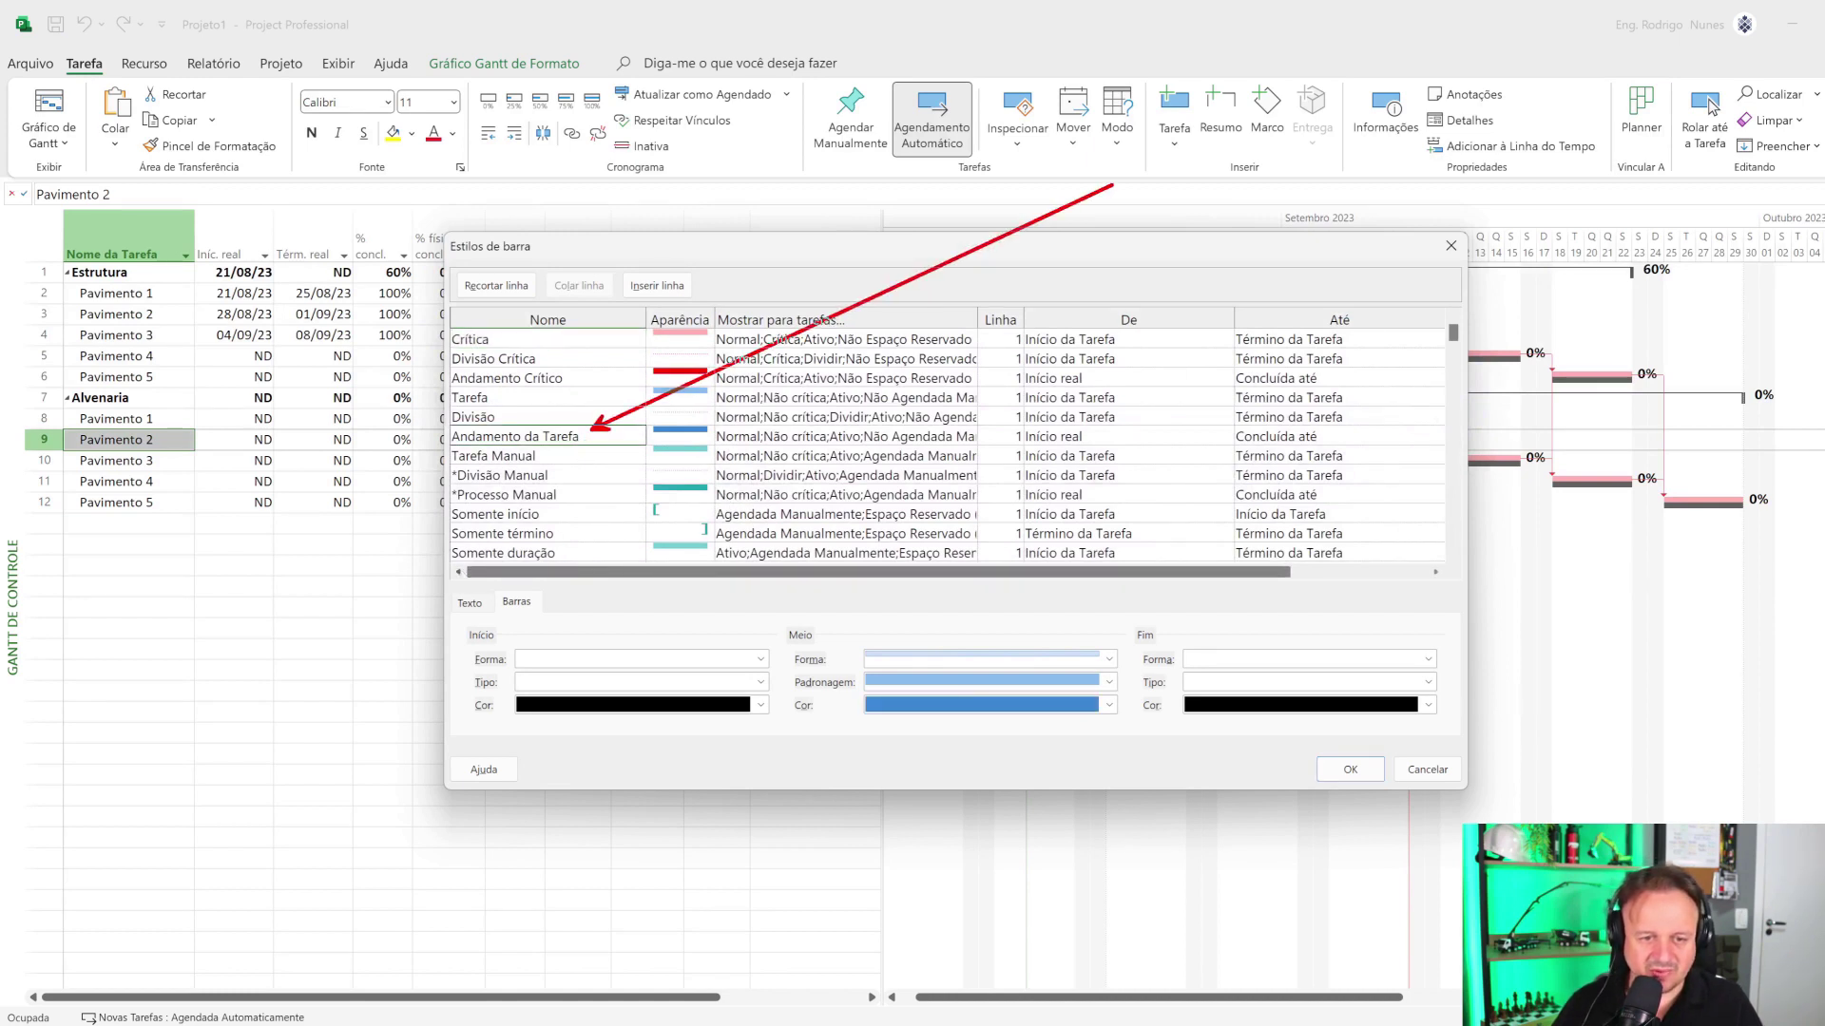
pyautogui.click(1093, 708)
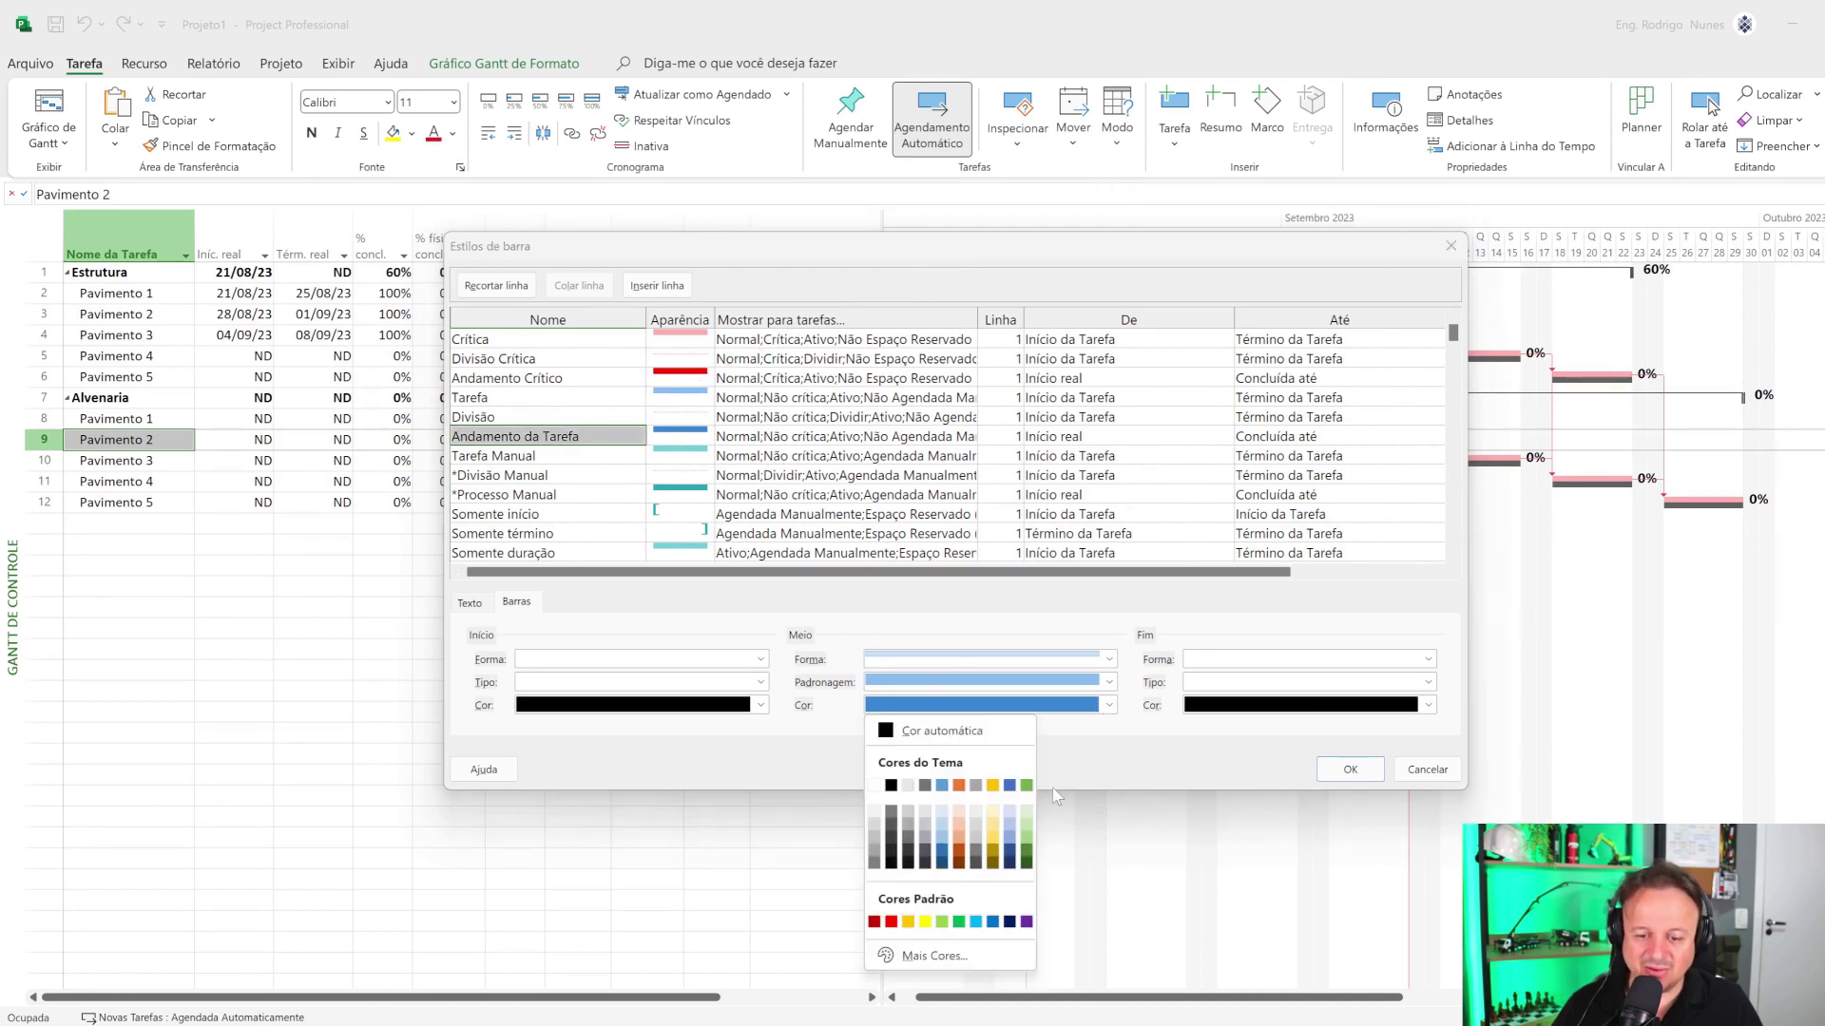
pyautogui.click(1027, 836)
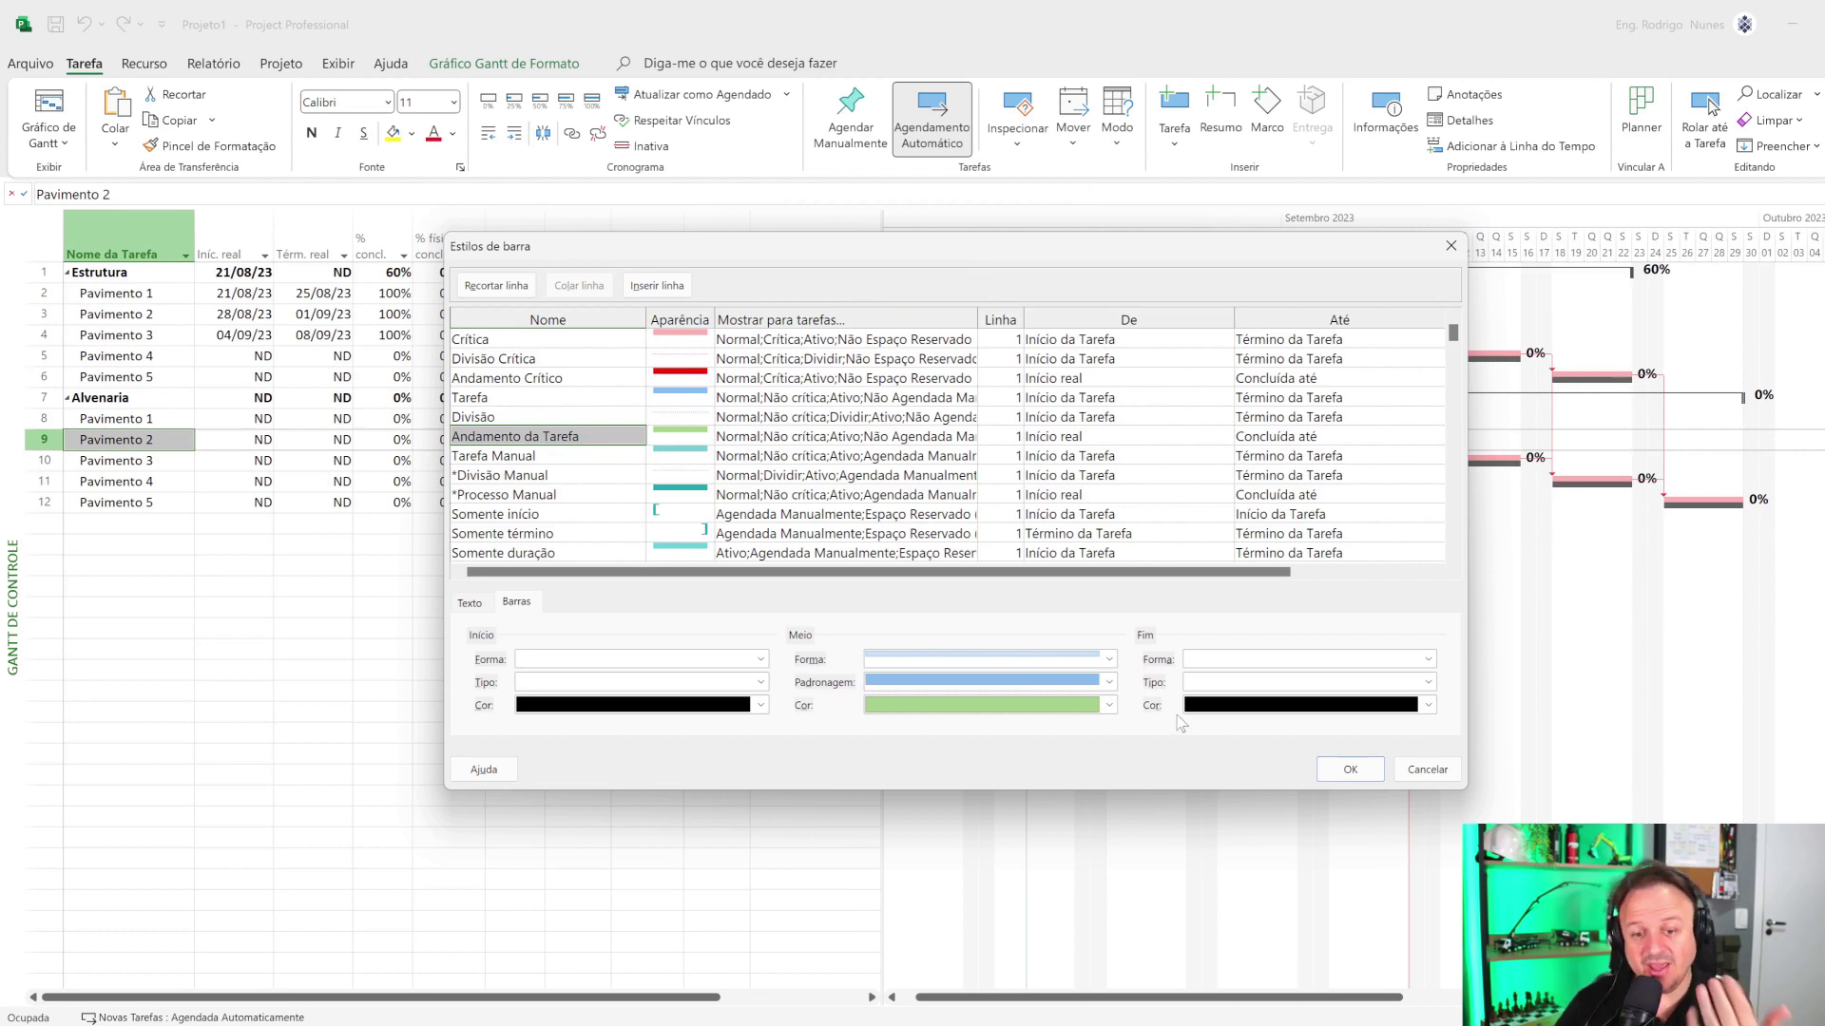
pyautogui.click(1348, 768)
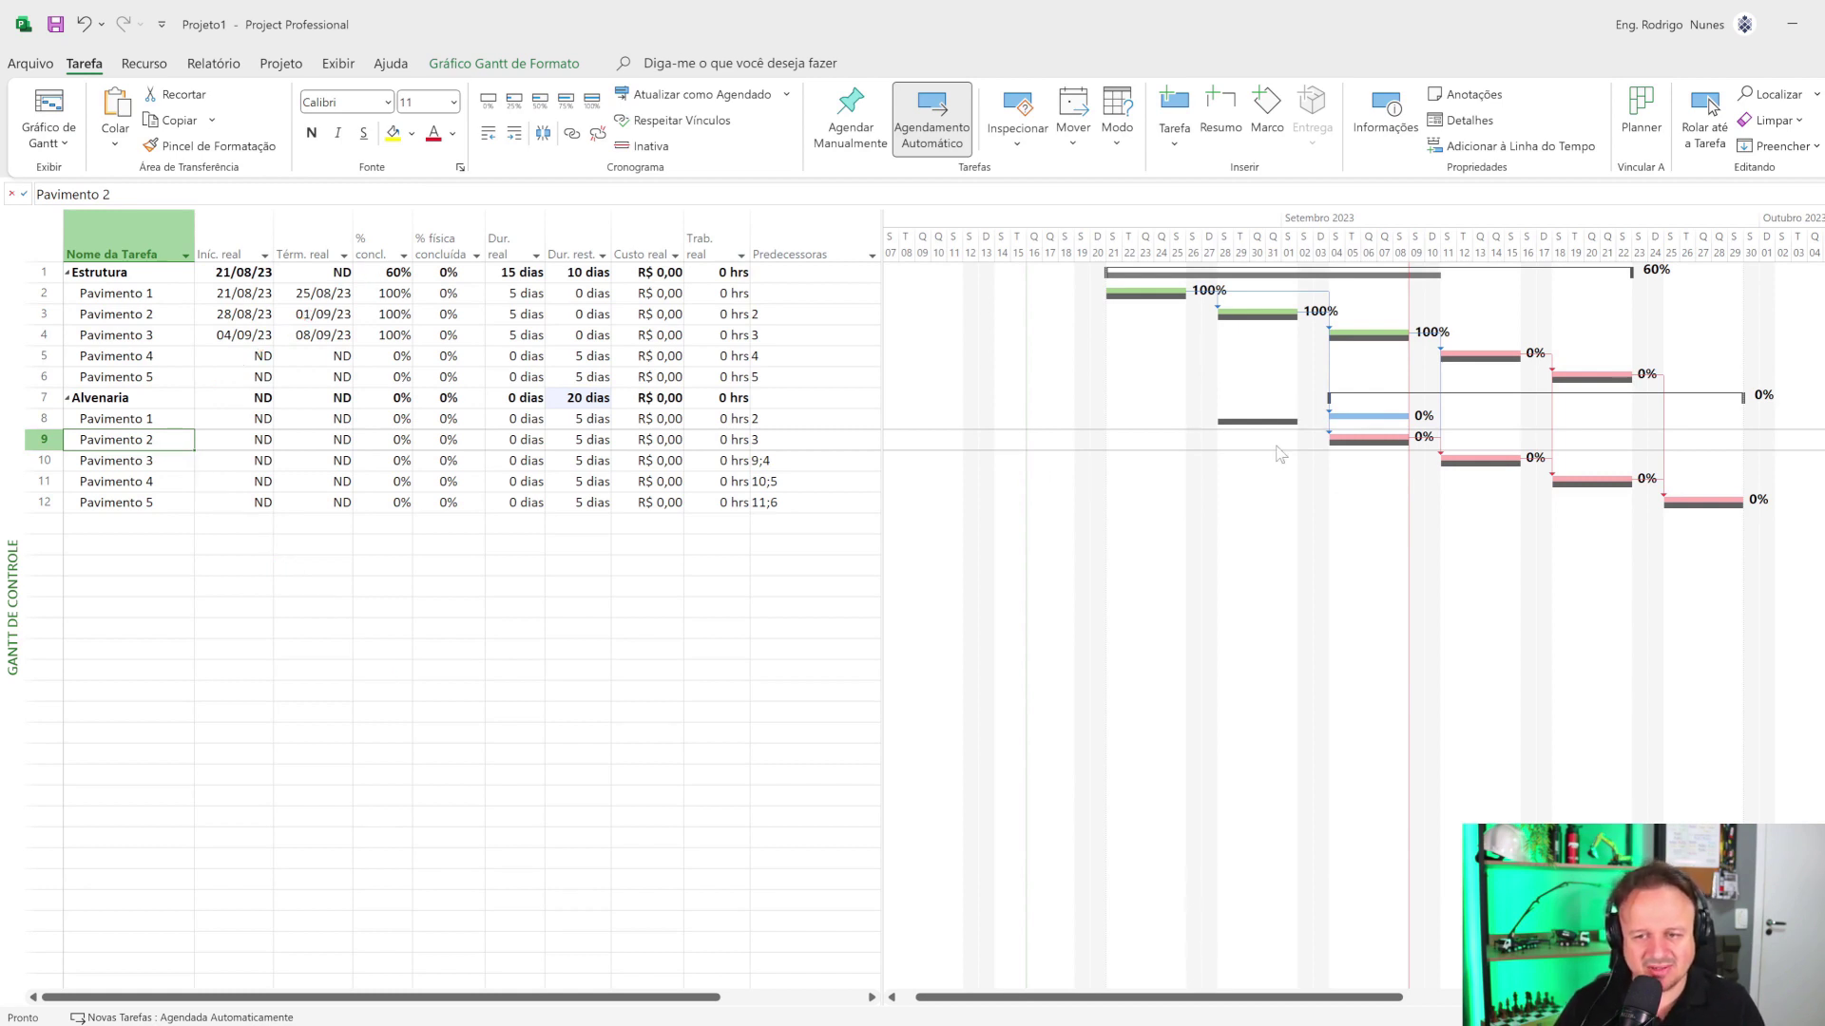
# - Mark Pavimento 2 under Alvenaria as 100% complete
pyautogui.click(104, 586)
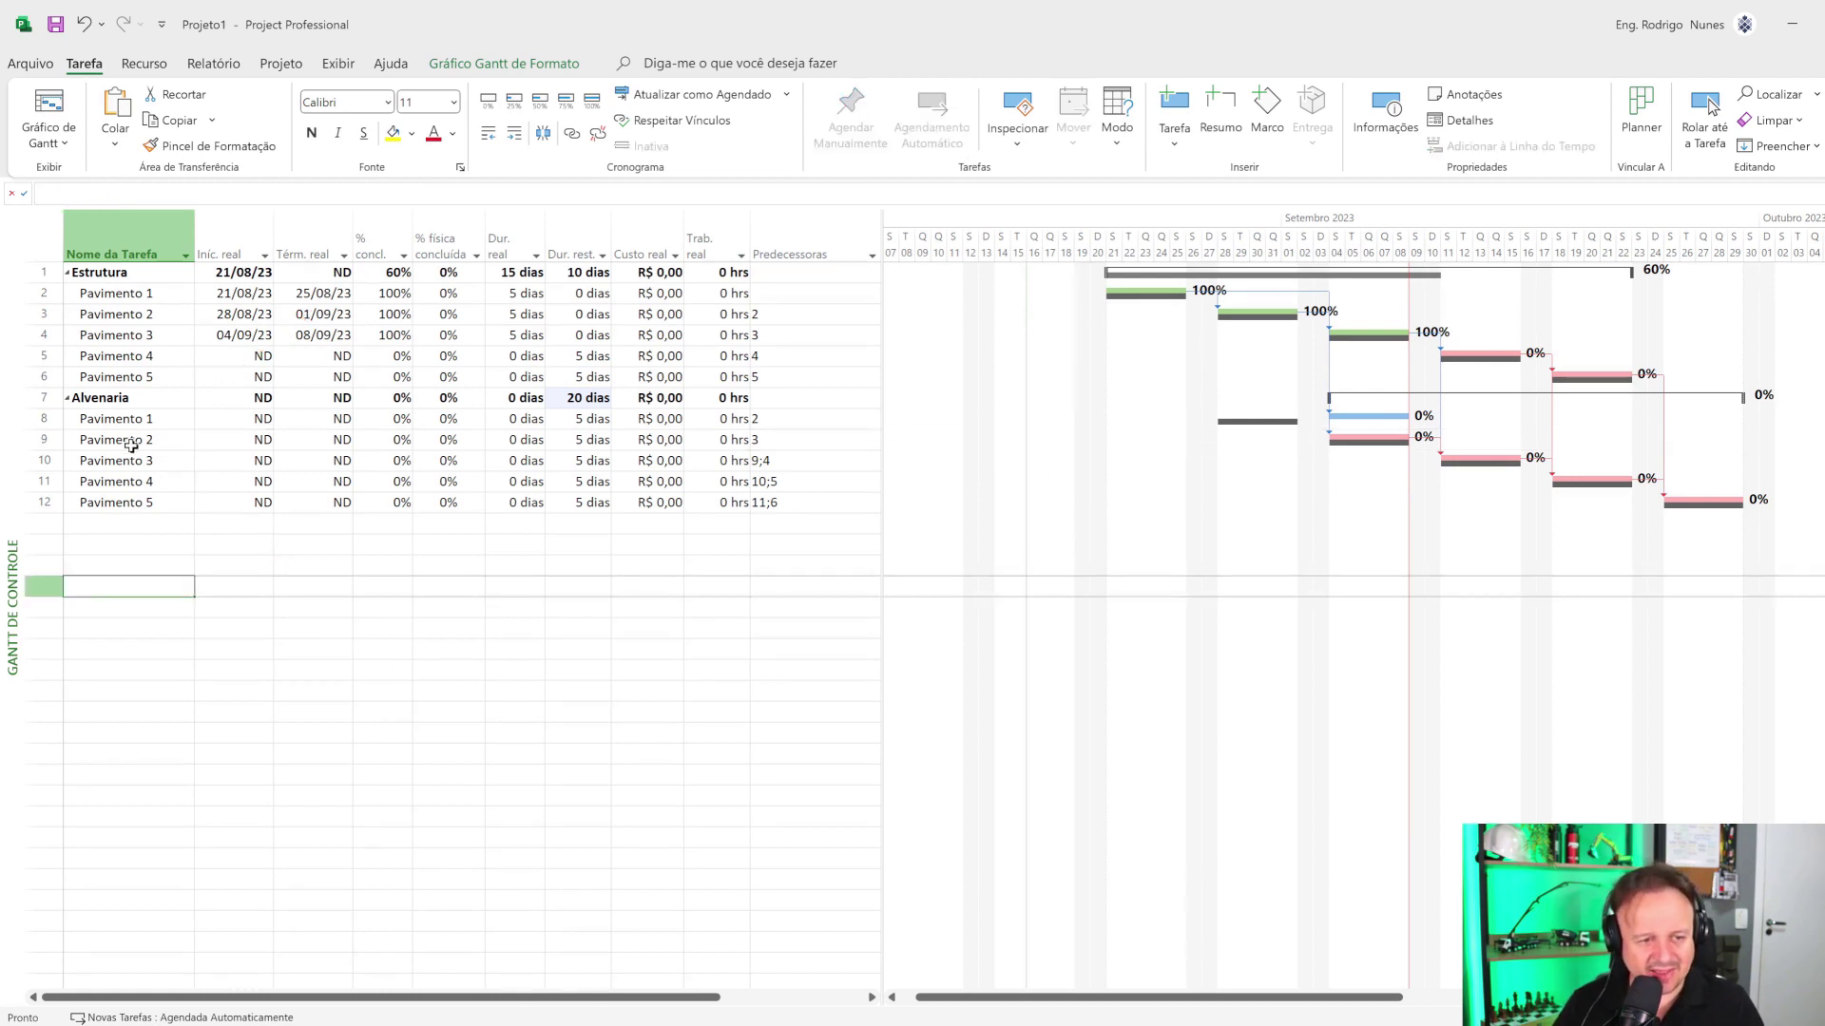
pyautogui.click(131, 441)
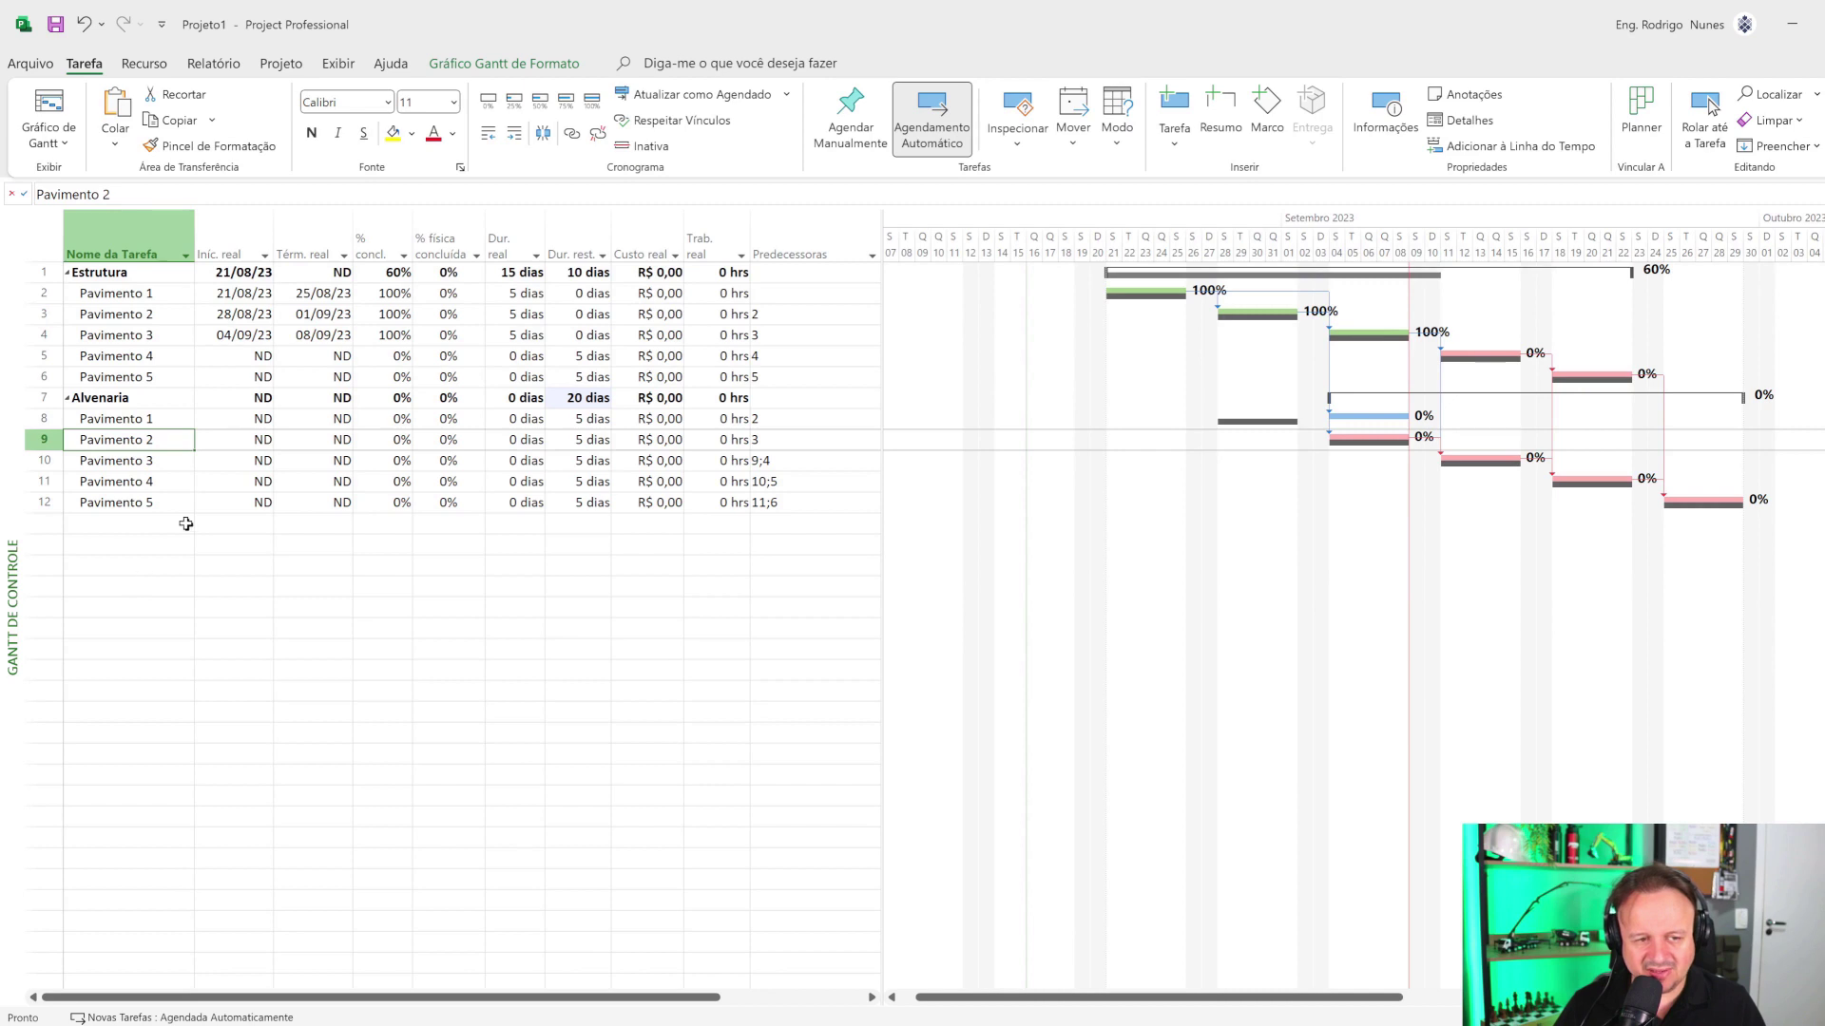
pyautogui.click(592, 98)
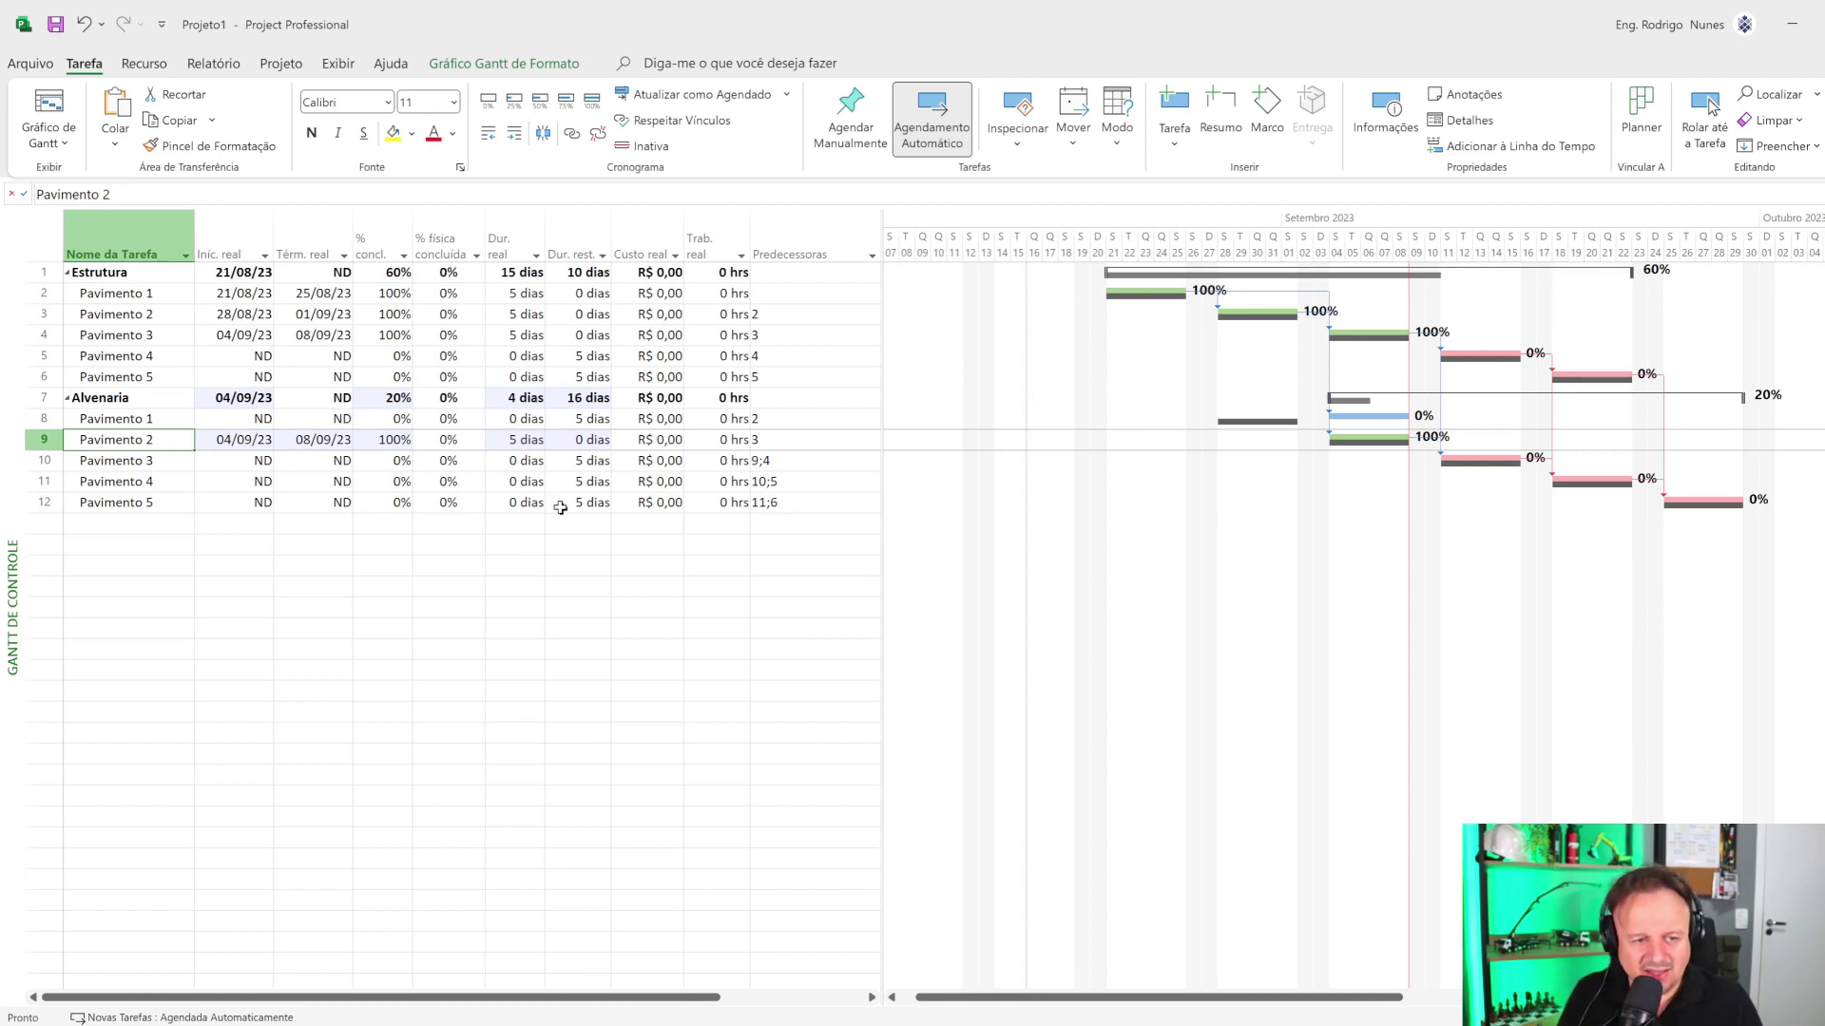
# - Add Alvenaria's Pavimento 5 (task 12) as a second predecessor of Alvenaria's Pavimento 1, alongside Estrutura's Pavimento 1
pyautogui.click(830, 414)
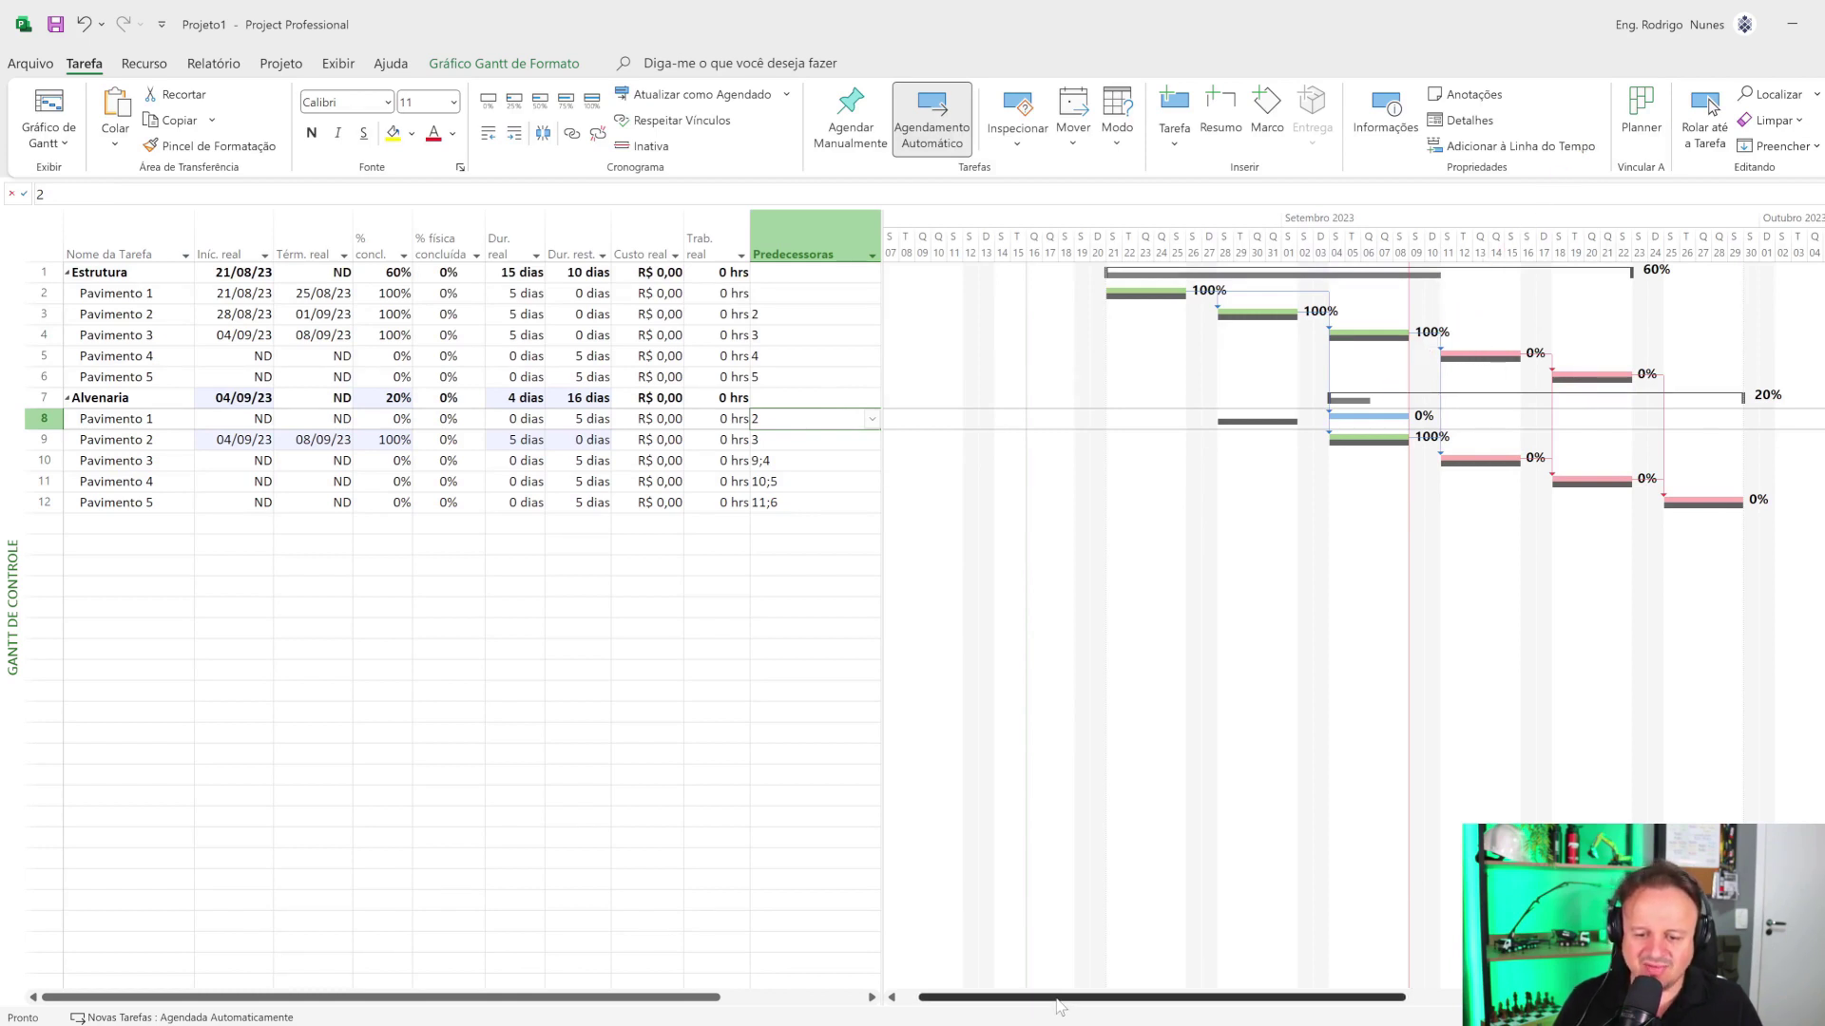
pyautogui.moveTo(1057, 1000); pyautogui.dragTo(1135, 1000)
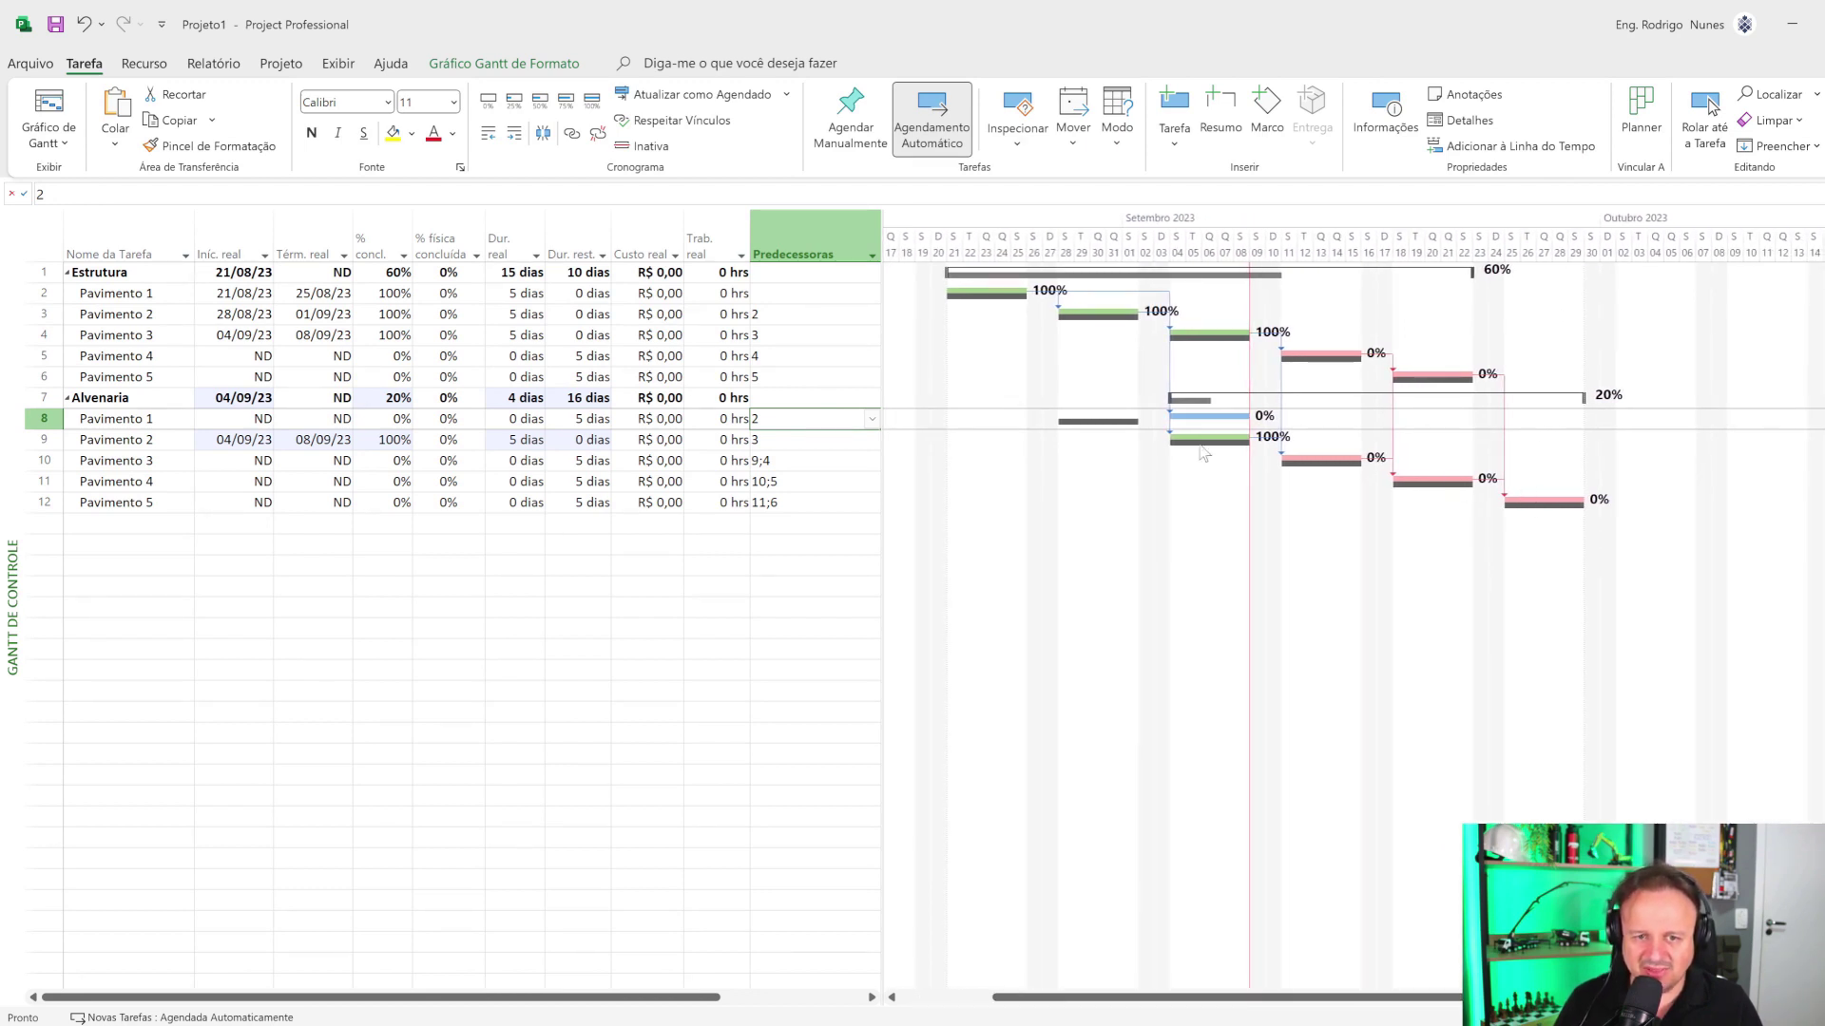
pyautogui.click(873, 419)
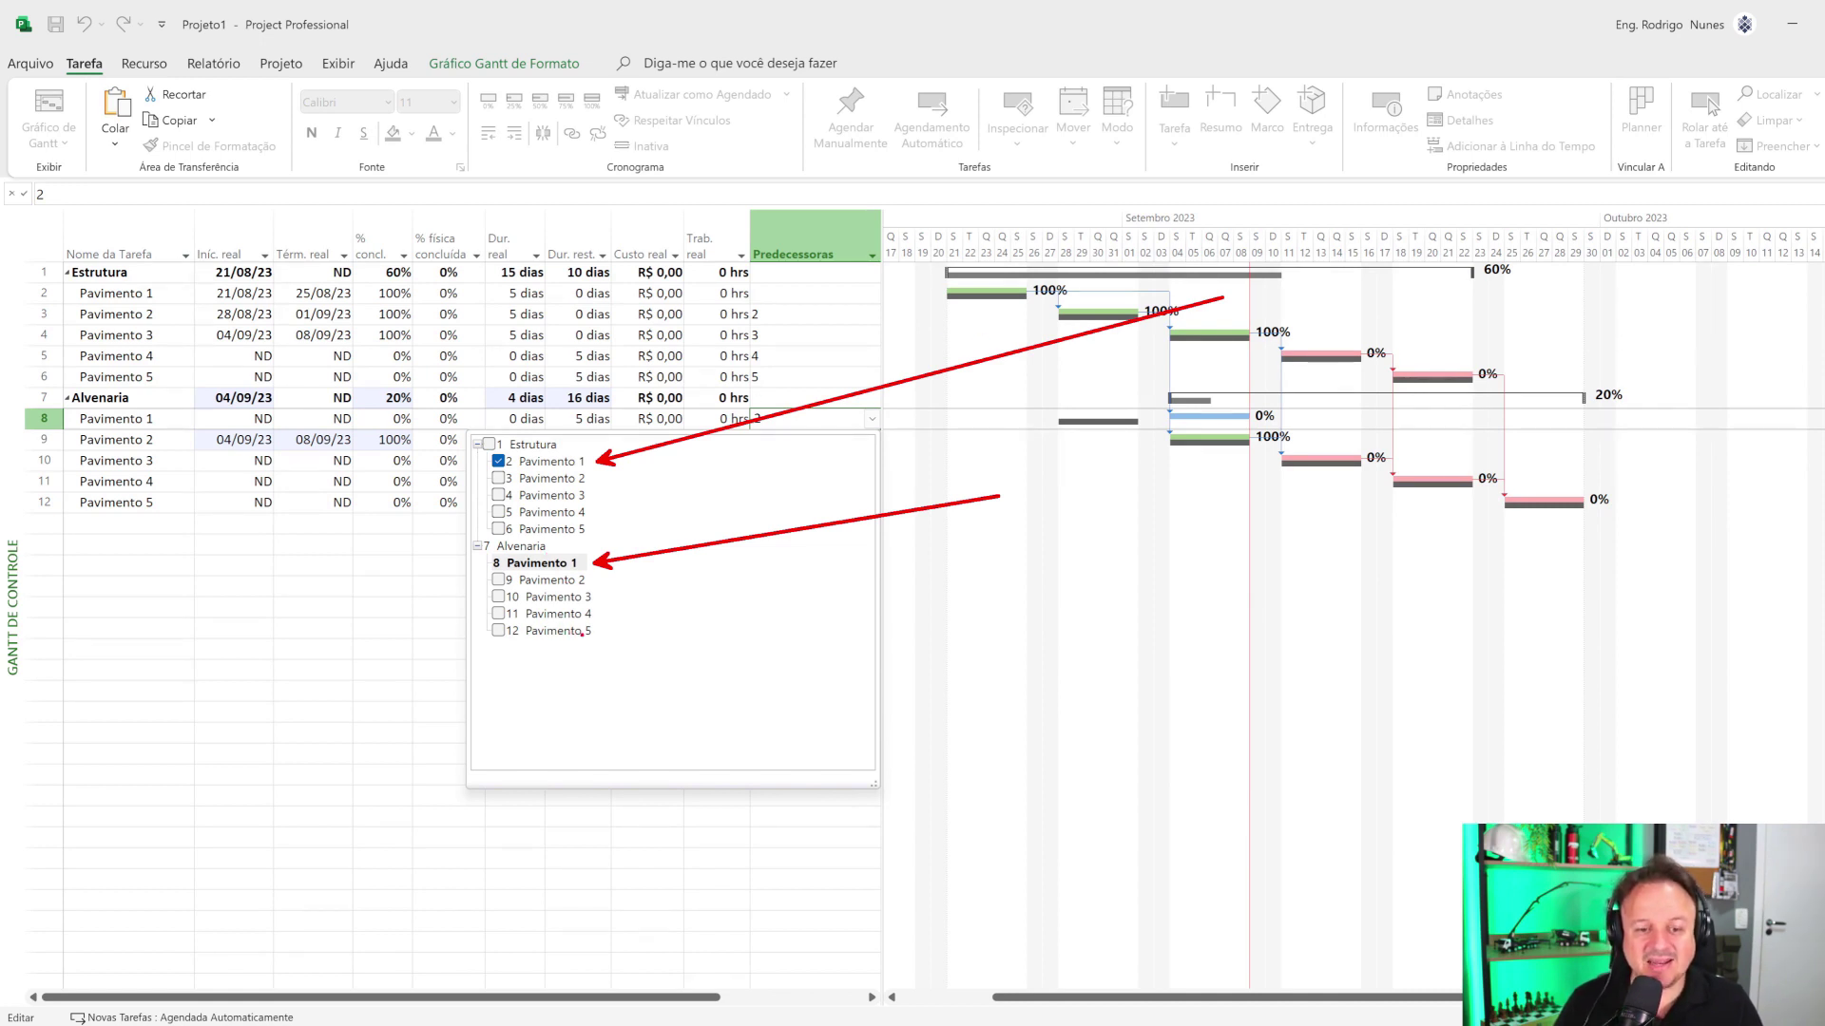
pyautogui.moveTo(594, 631); pyautogui.dragTo(1183, 631)
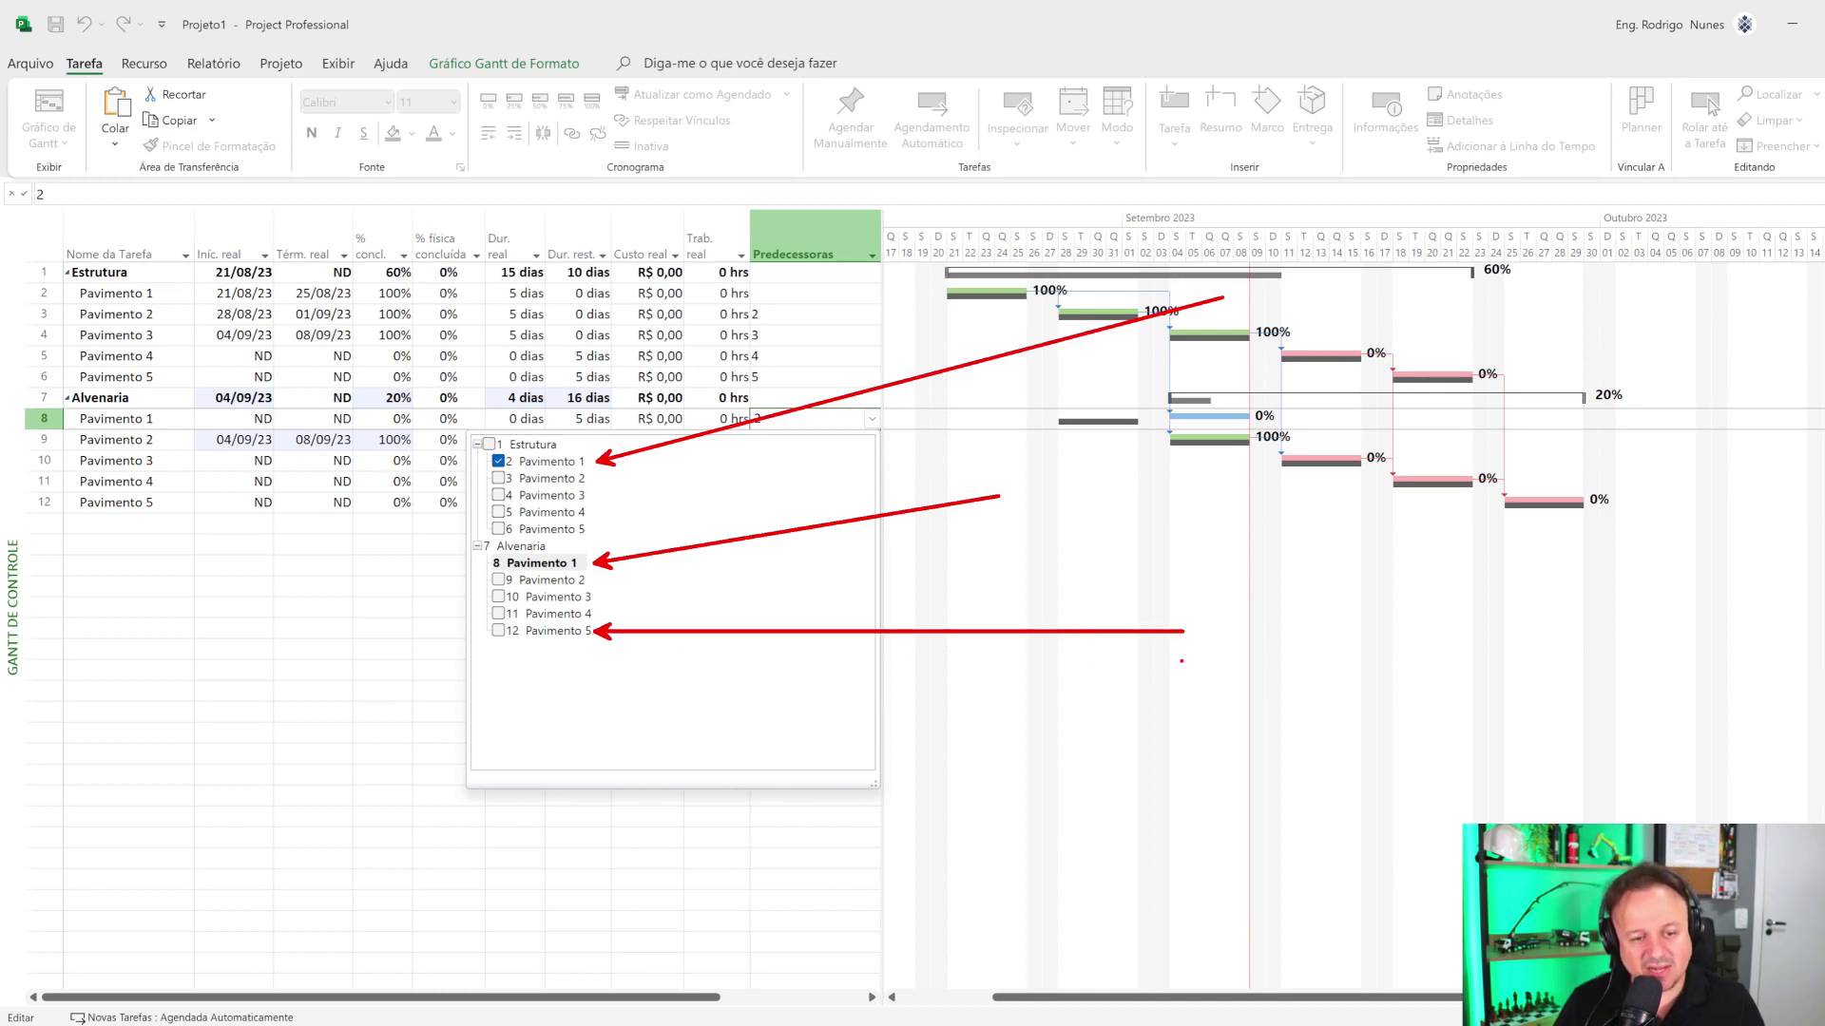
pyautogui.press('Escape')
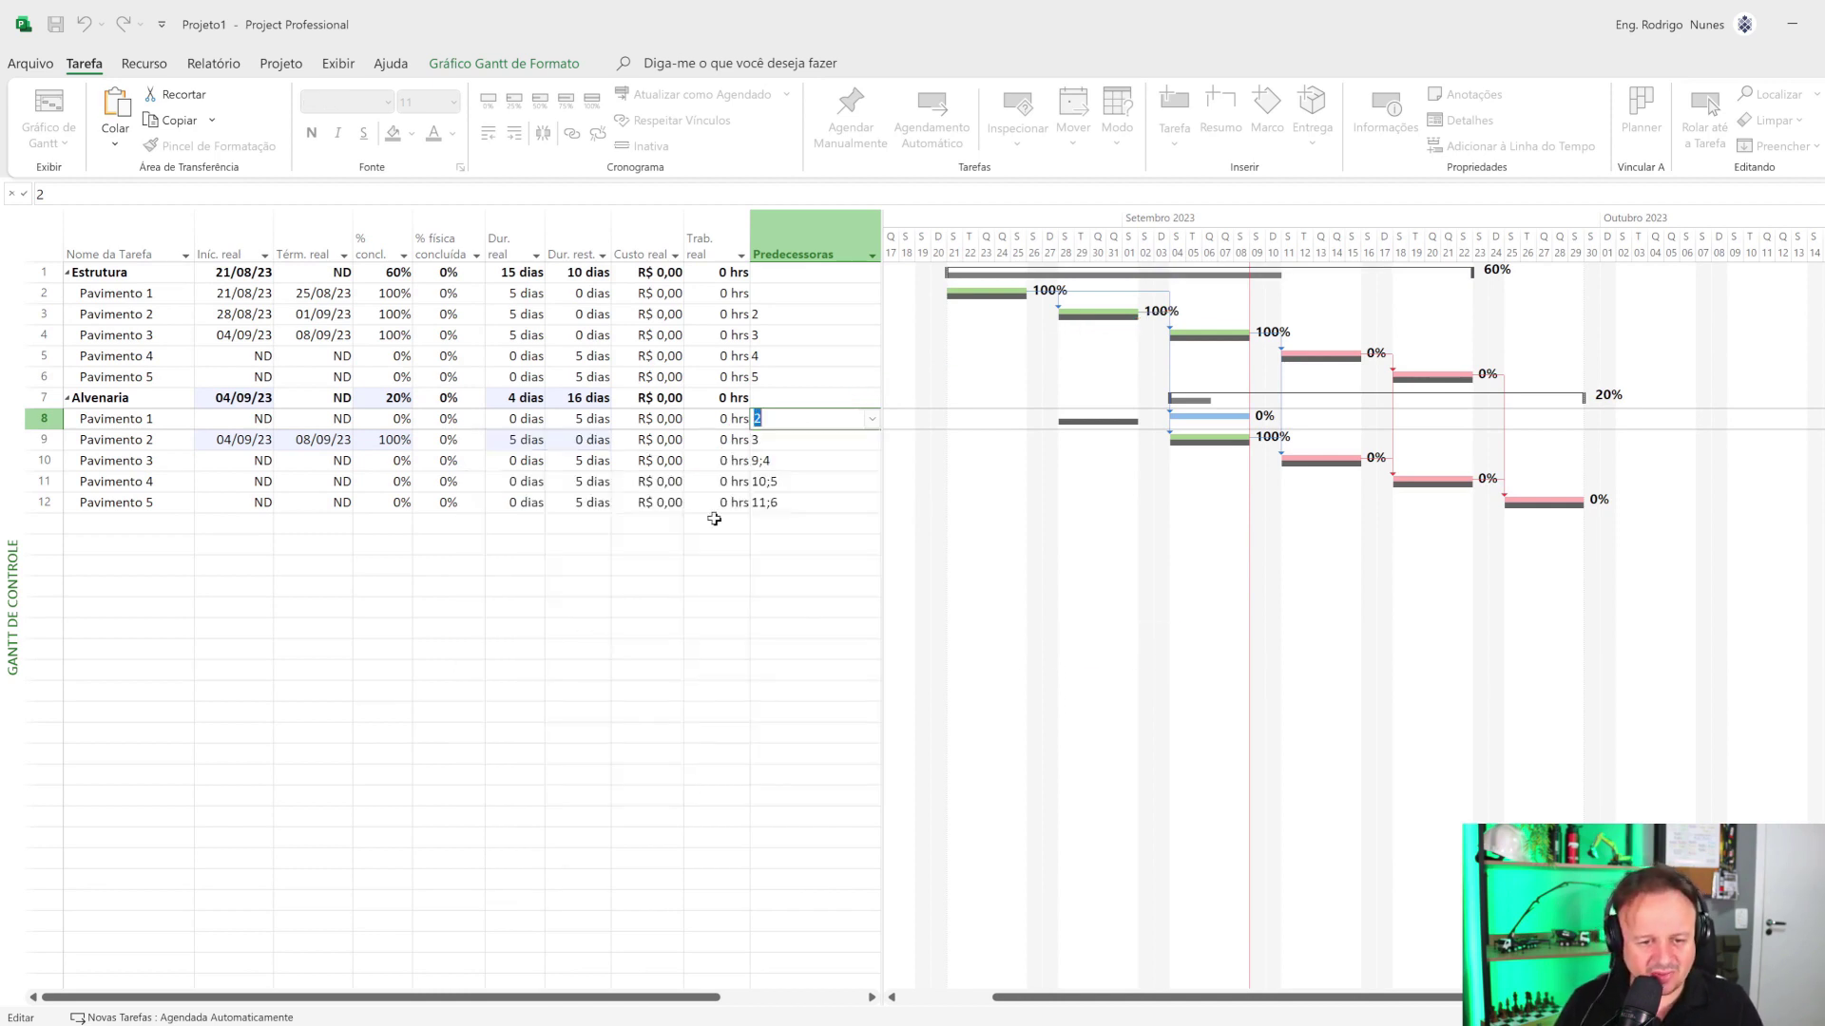
pyautogui.click(871, 420)
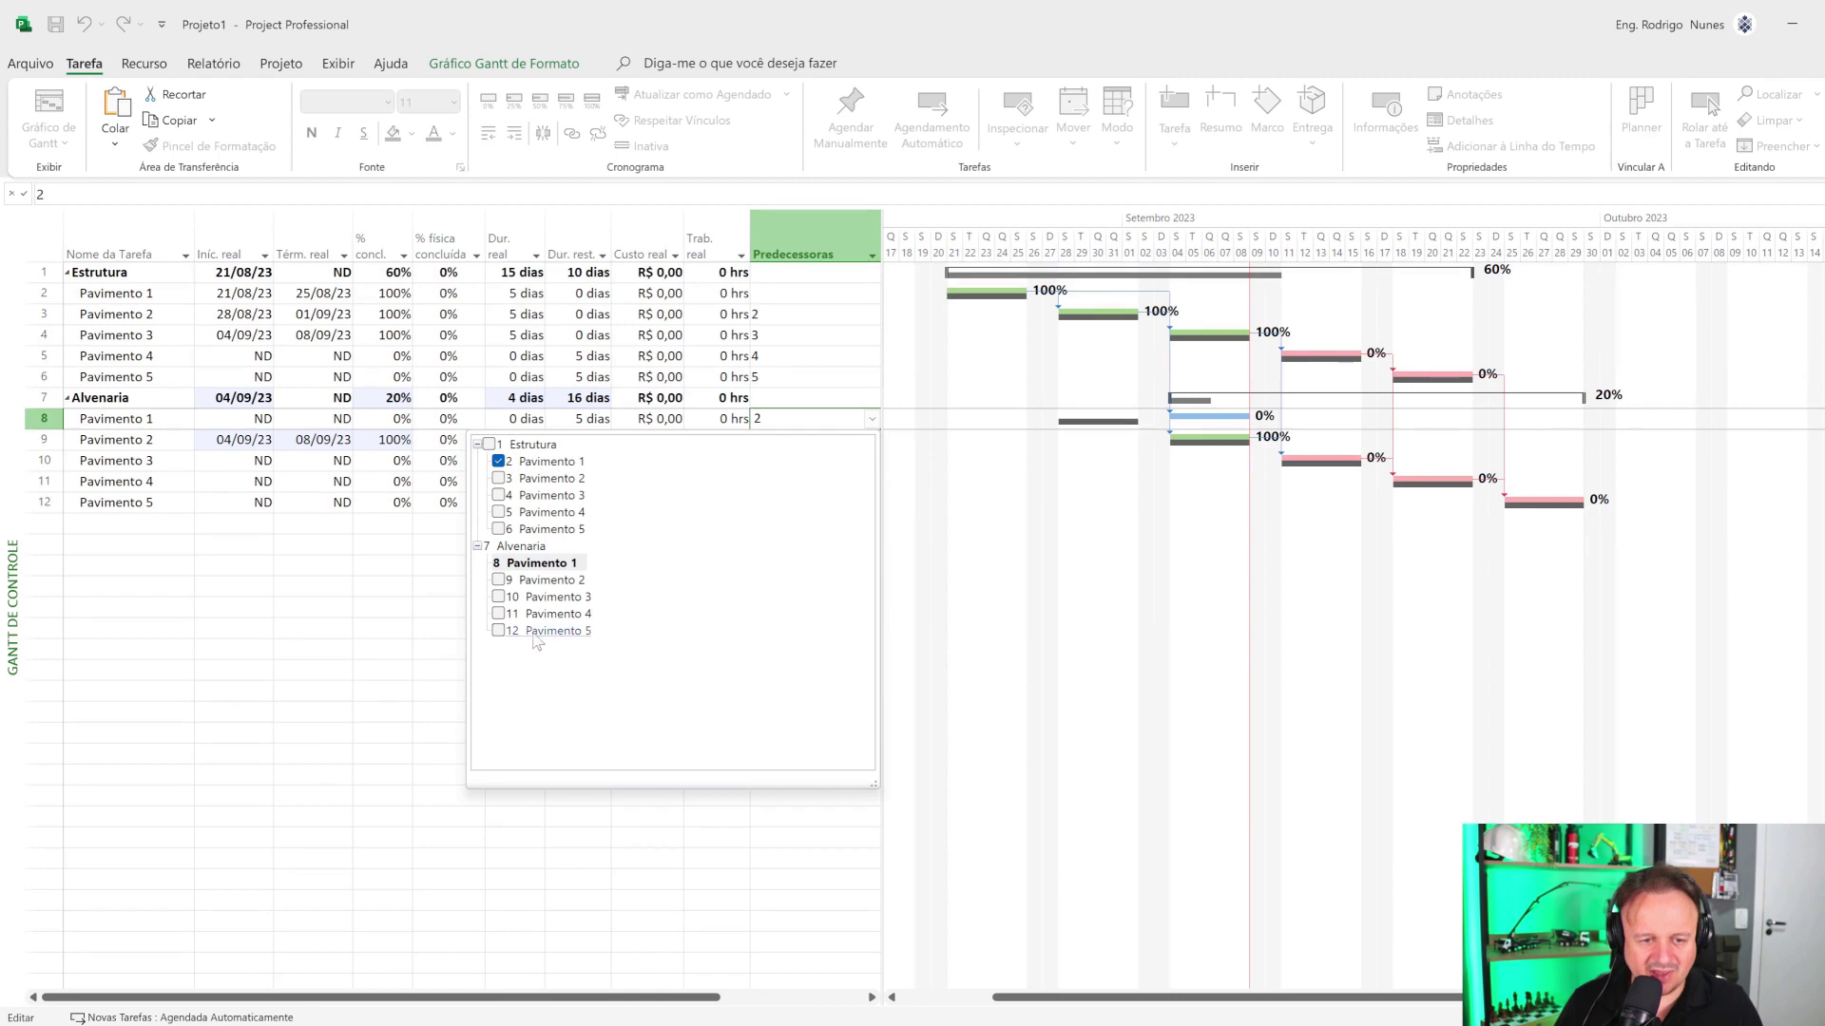
pyautogui.click(498, 630)
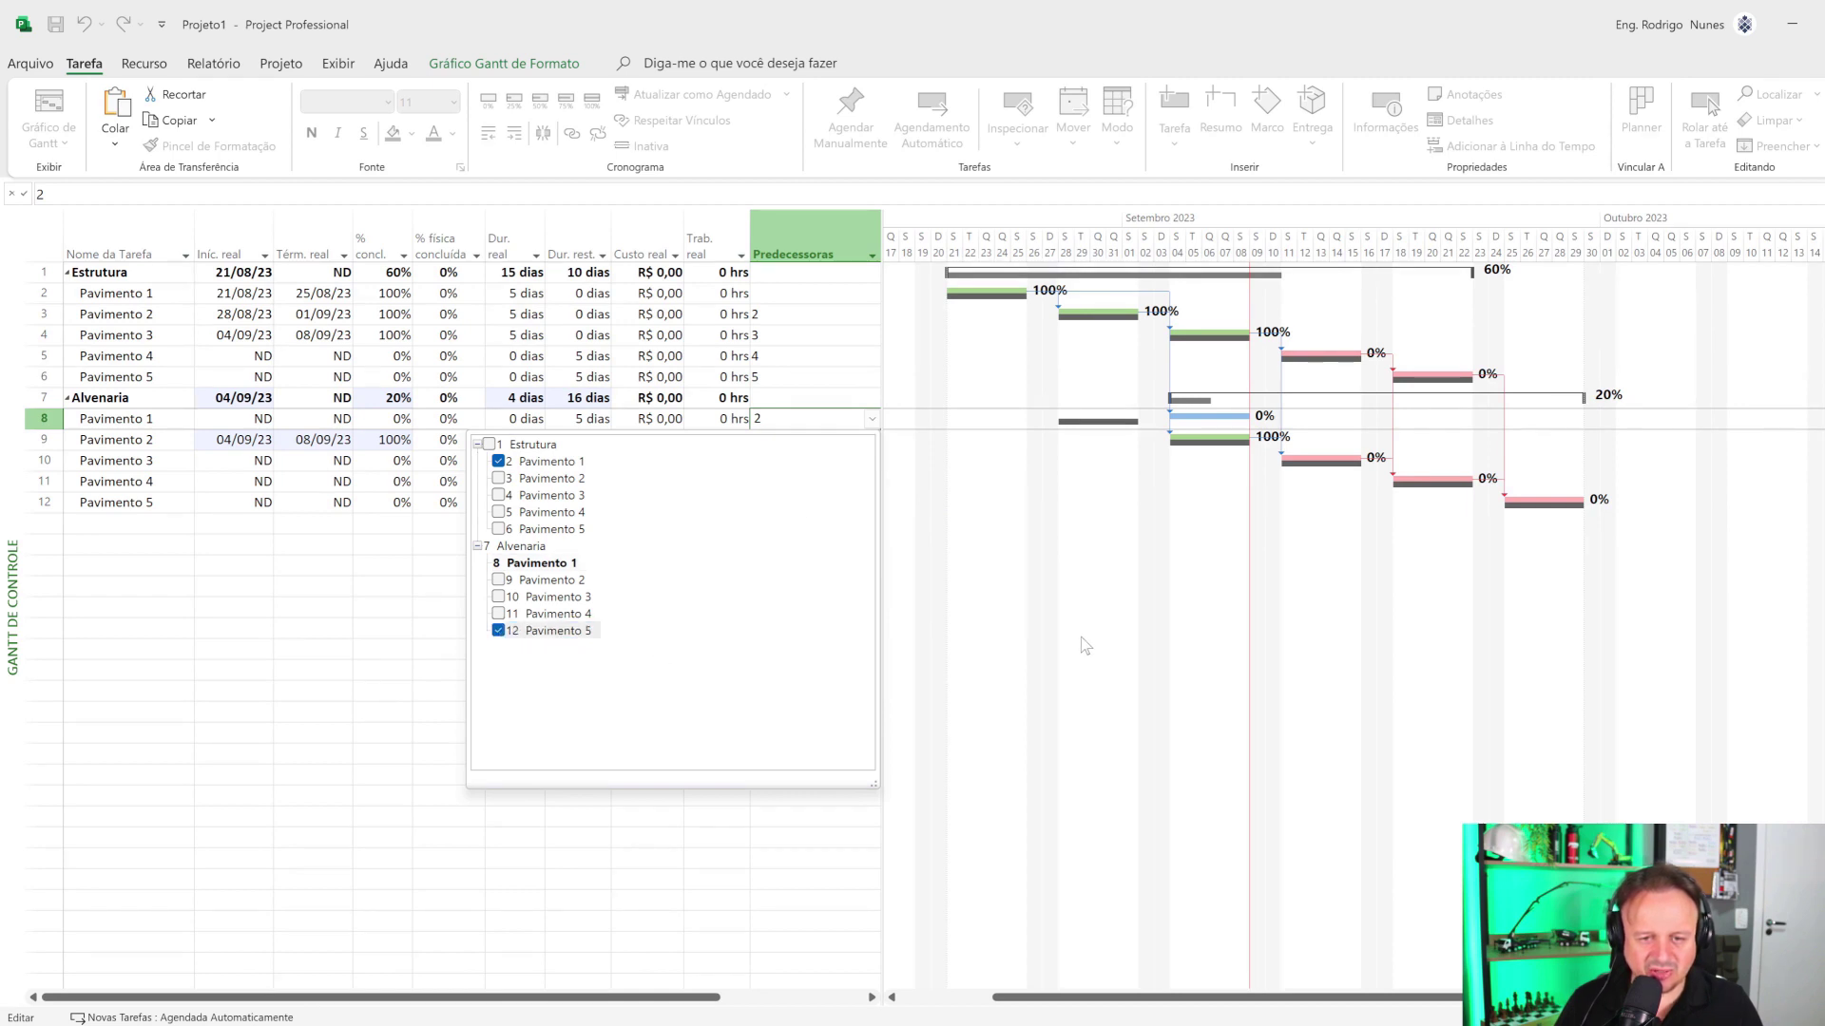
pyautogui.click(391, 644)
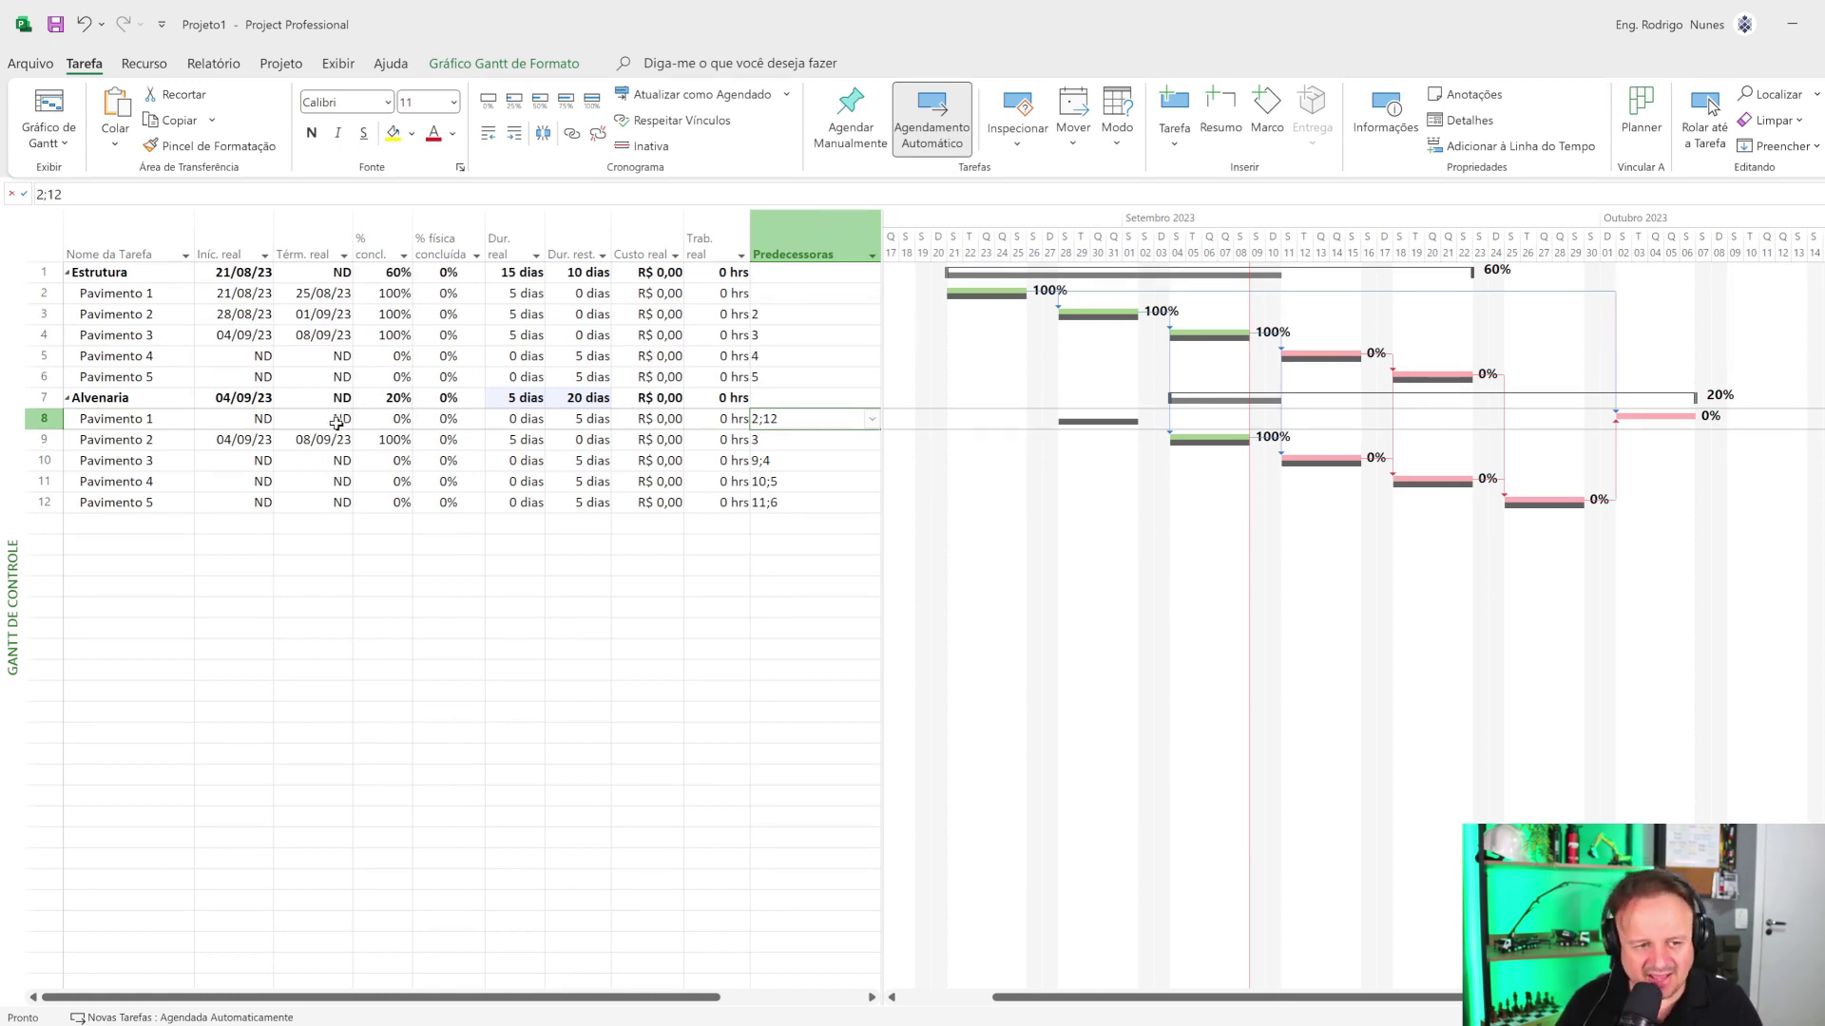
# - Compare the scheduled bar of Alvenaria's Pavimento 1 with its baseline bar in the Gantt chart
pyautogui.moveTo(160, 424)
pyautogui.mouseDown()
pyautogui.moveTo(407, 631)
pyautogui.moveTo(456, 705)
pyautogui.mouseUp()
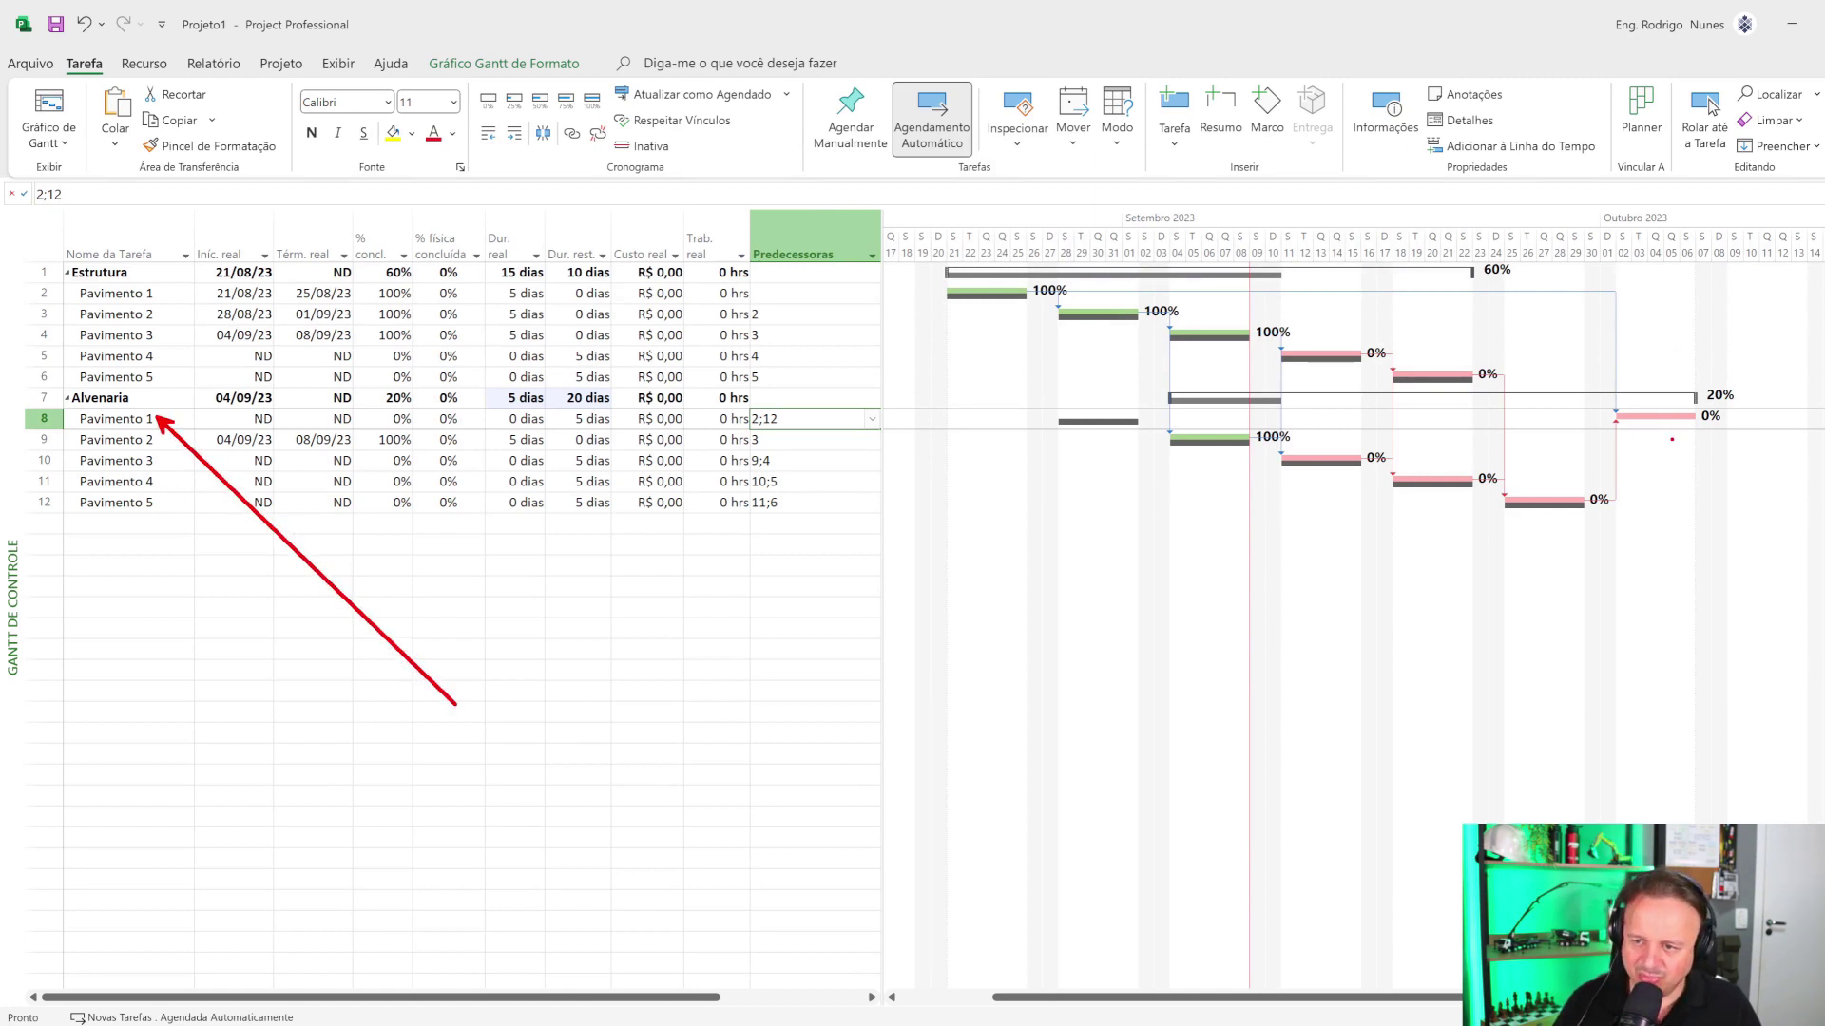
pyautogui.moveTo(1669, 432)
pyautogui.mouseDown()
pyautogui.moveTo(1585, 679)
pyautogui.moveTo(1540, 722)
pyautogui.mouseUp()
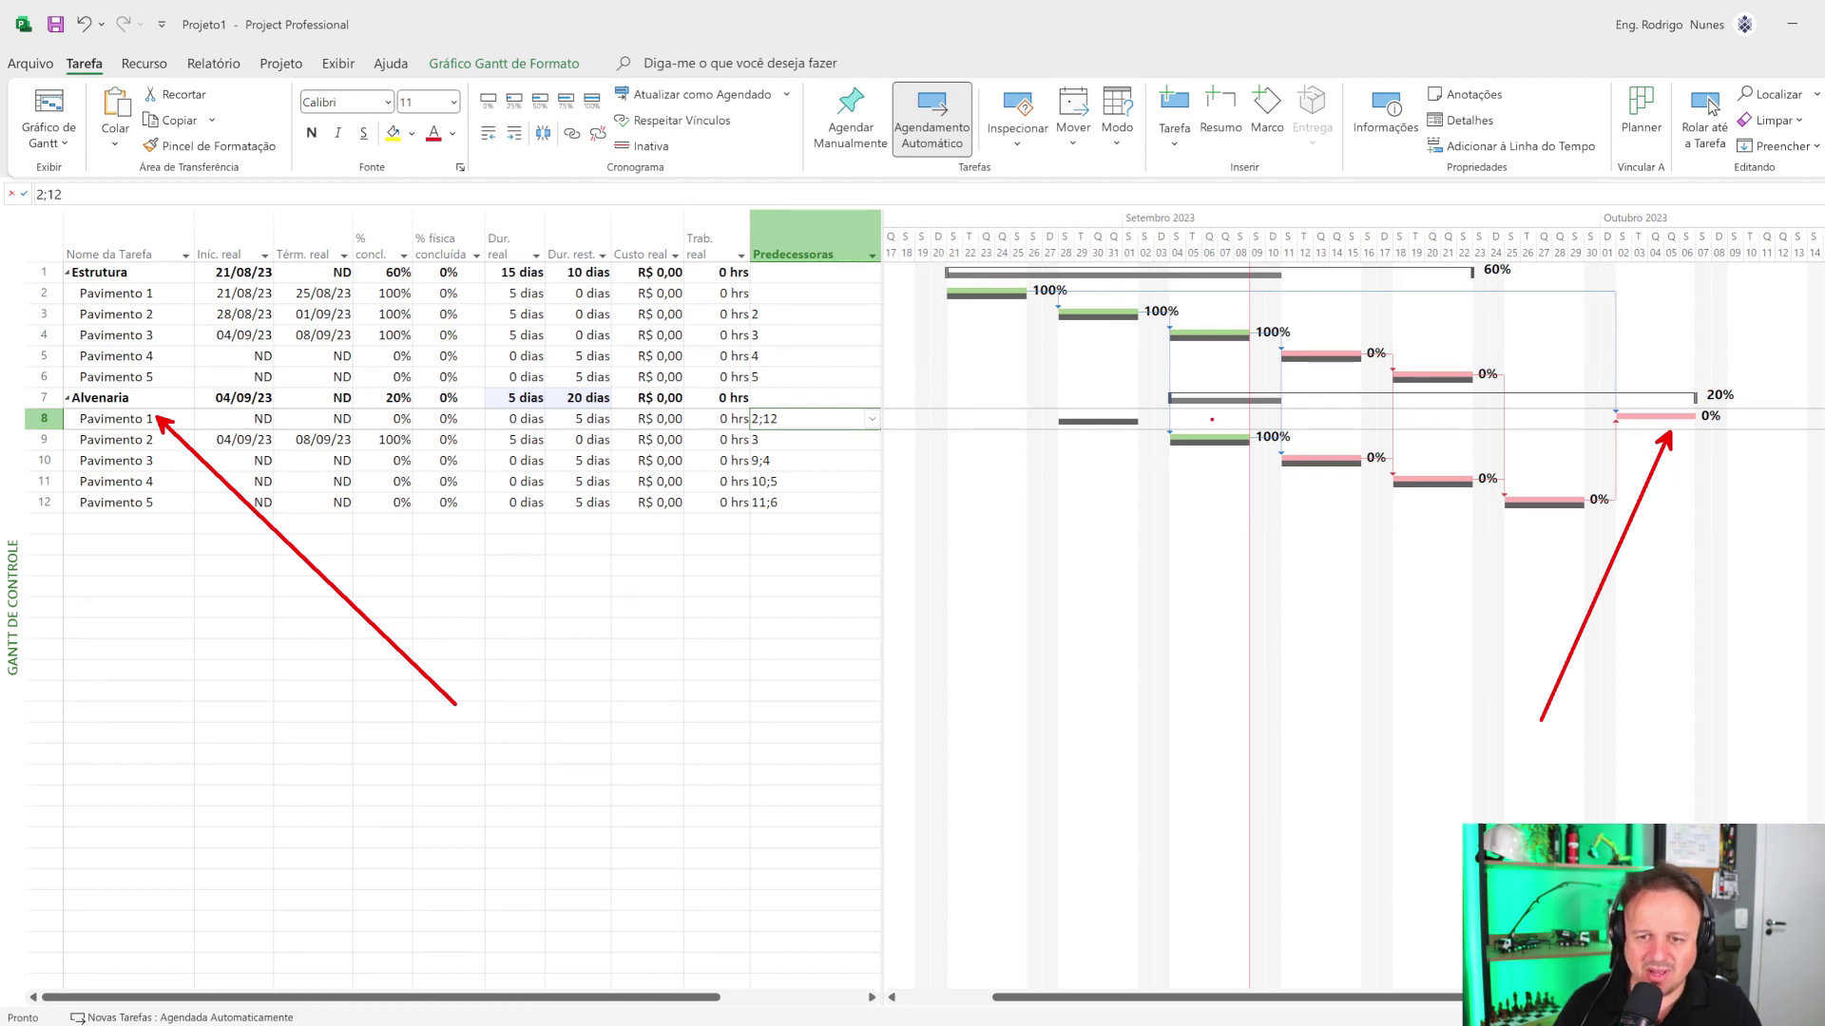
pyautogui.moveTo(1211, 419); pyautogui.dragTo(1266, 683)
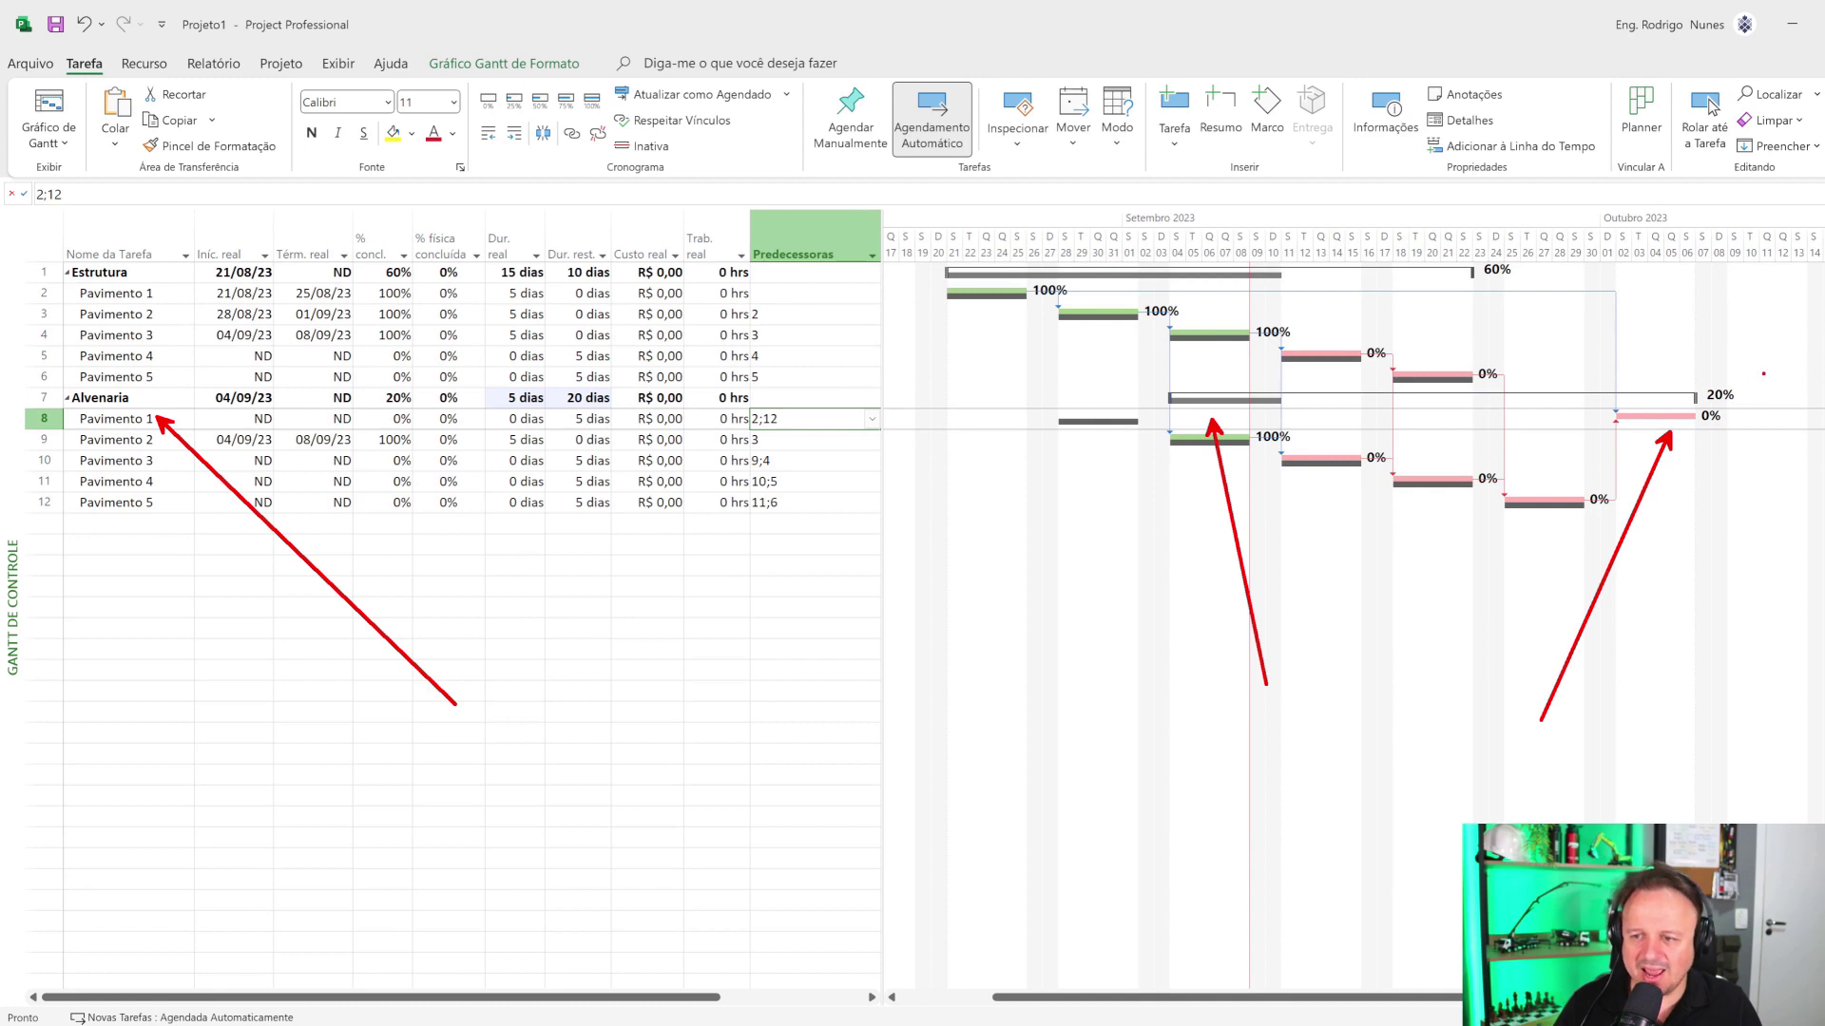
pyautogui.moveTo(1763, 373)
pyautogui.mouseDown()
pyautogui.moveTo(1631, 361)
pyautogui.moveTo(1587, 451)
pyautogui.moveTo(1742, 413)
pyautogui.moveTo(1697, 358)
pyautogui.mouseUp()
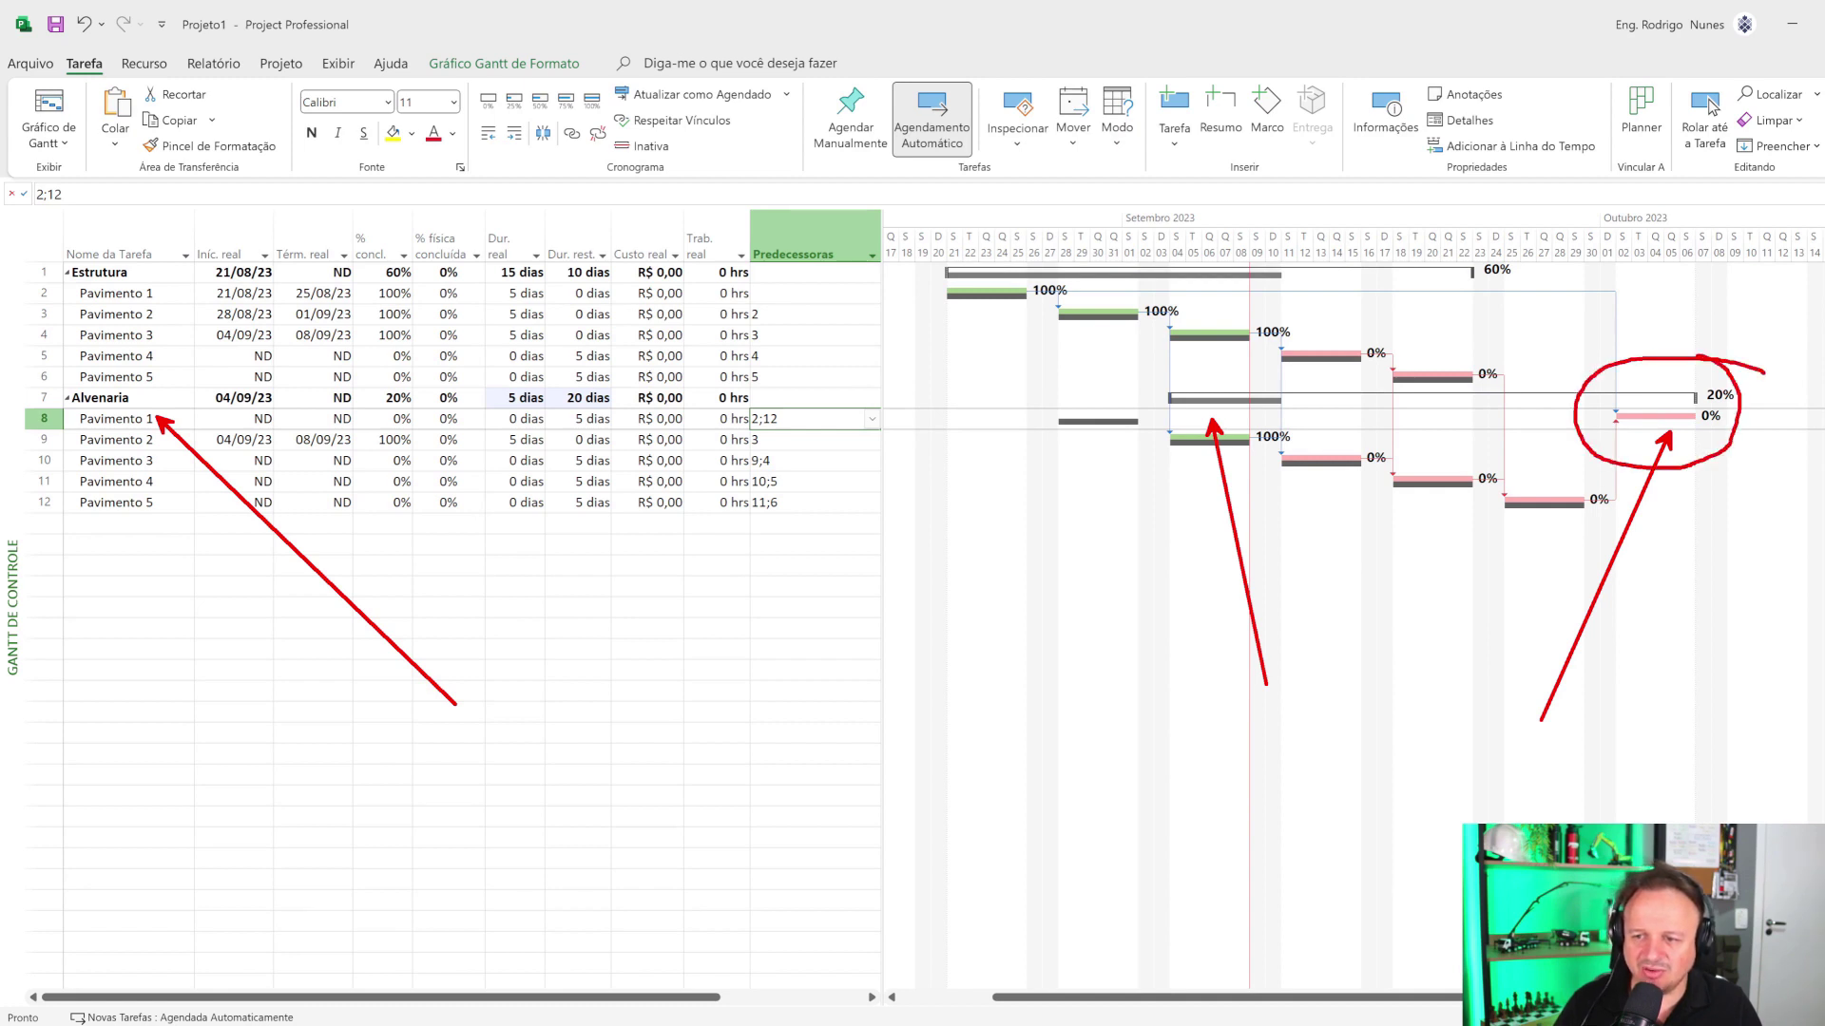
pyautogui.moveTo(1169, 385)
pyautogui.mouseDown()
pyautogui.moveTo(1053, 378)
pyautogui.moveTo(1020, 432)
pyautogui.moveTo(1114, 494)
pyautogui.moveTo(1179, 390)
pyautogui.moveTo(1120, 375)
pyautogui.mouseUp()
pyautogui.moveTo(1661, 216); pyautogui.dragTo(1661, 380)
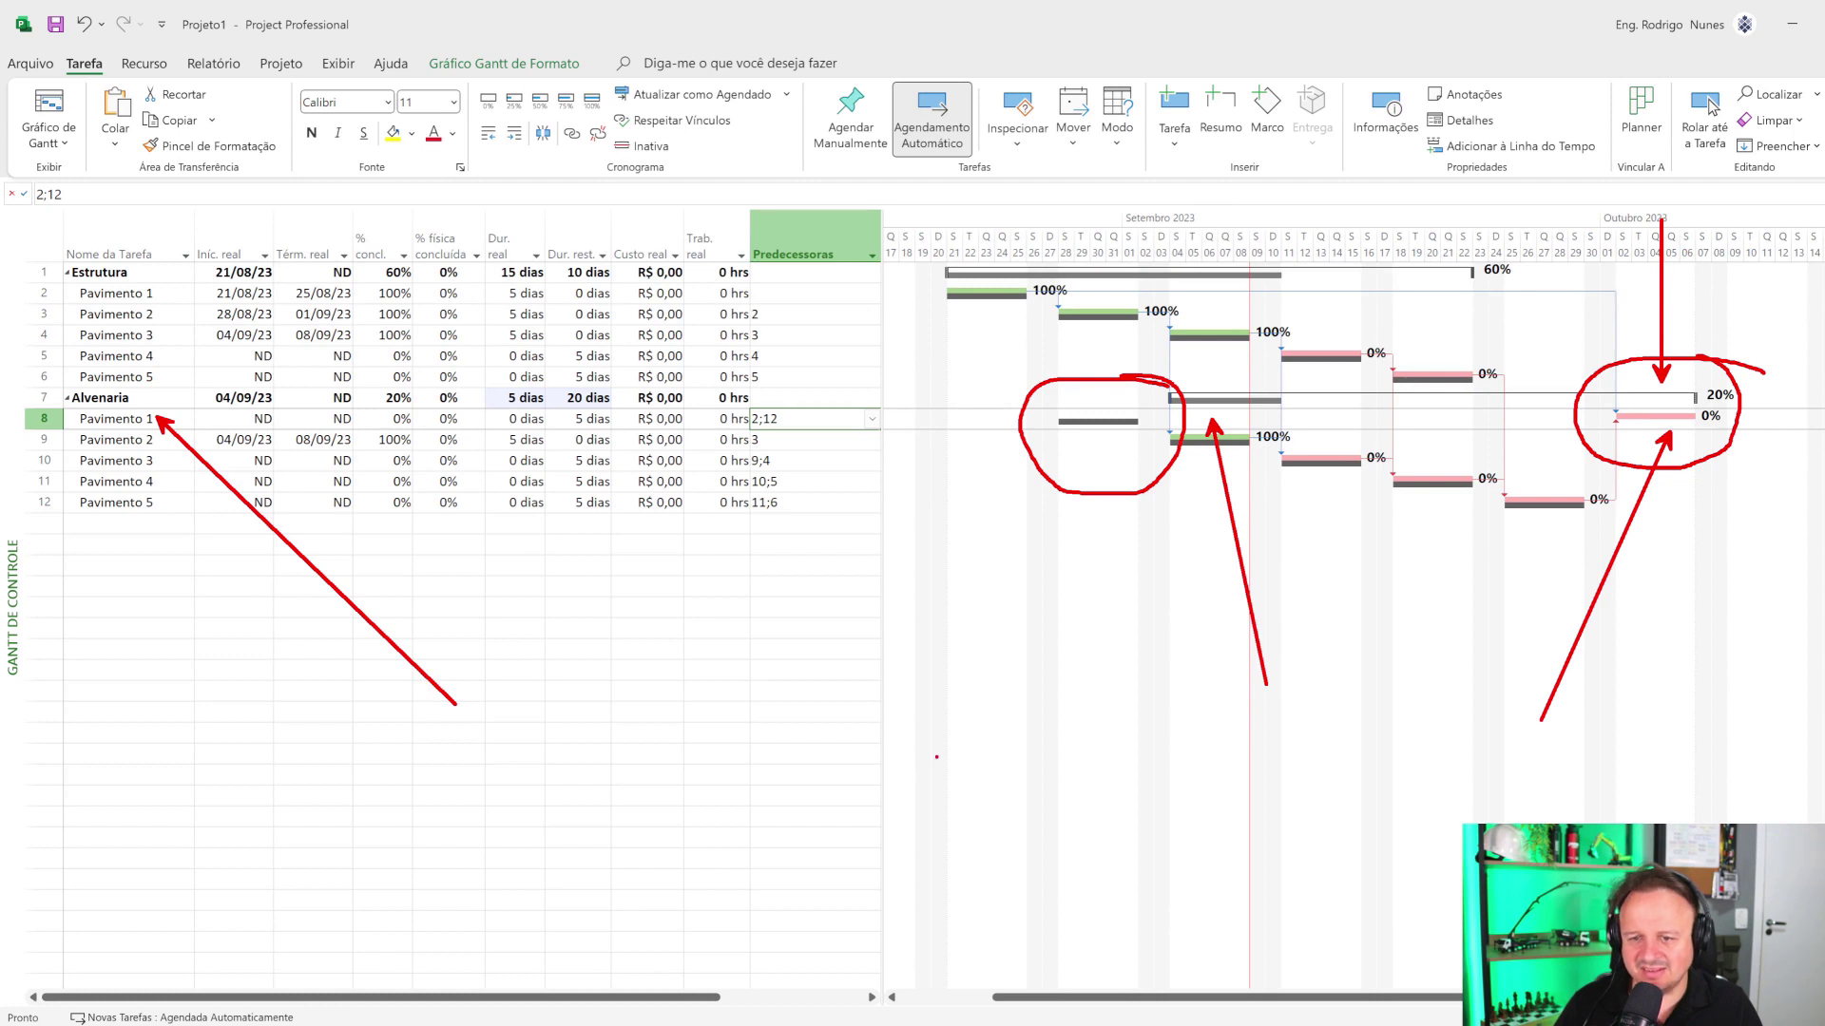
pyautogui.press('Escape')
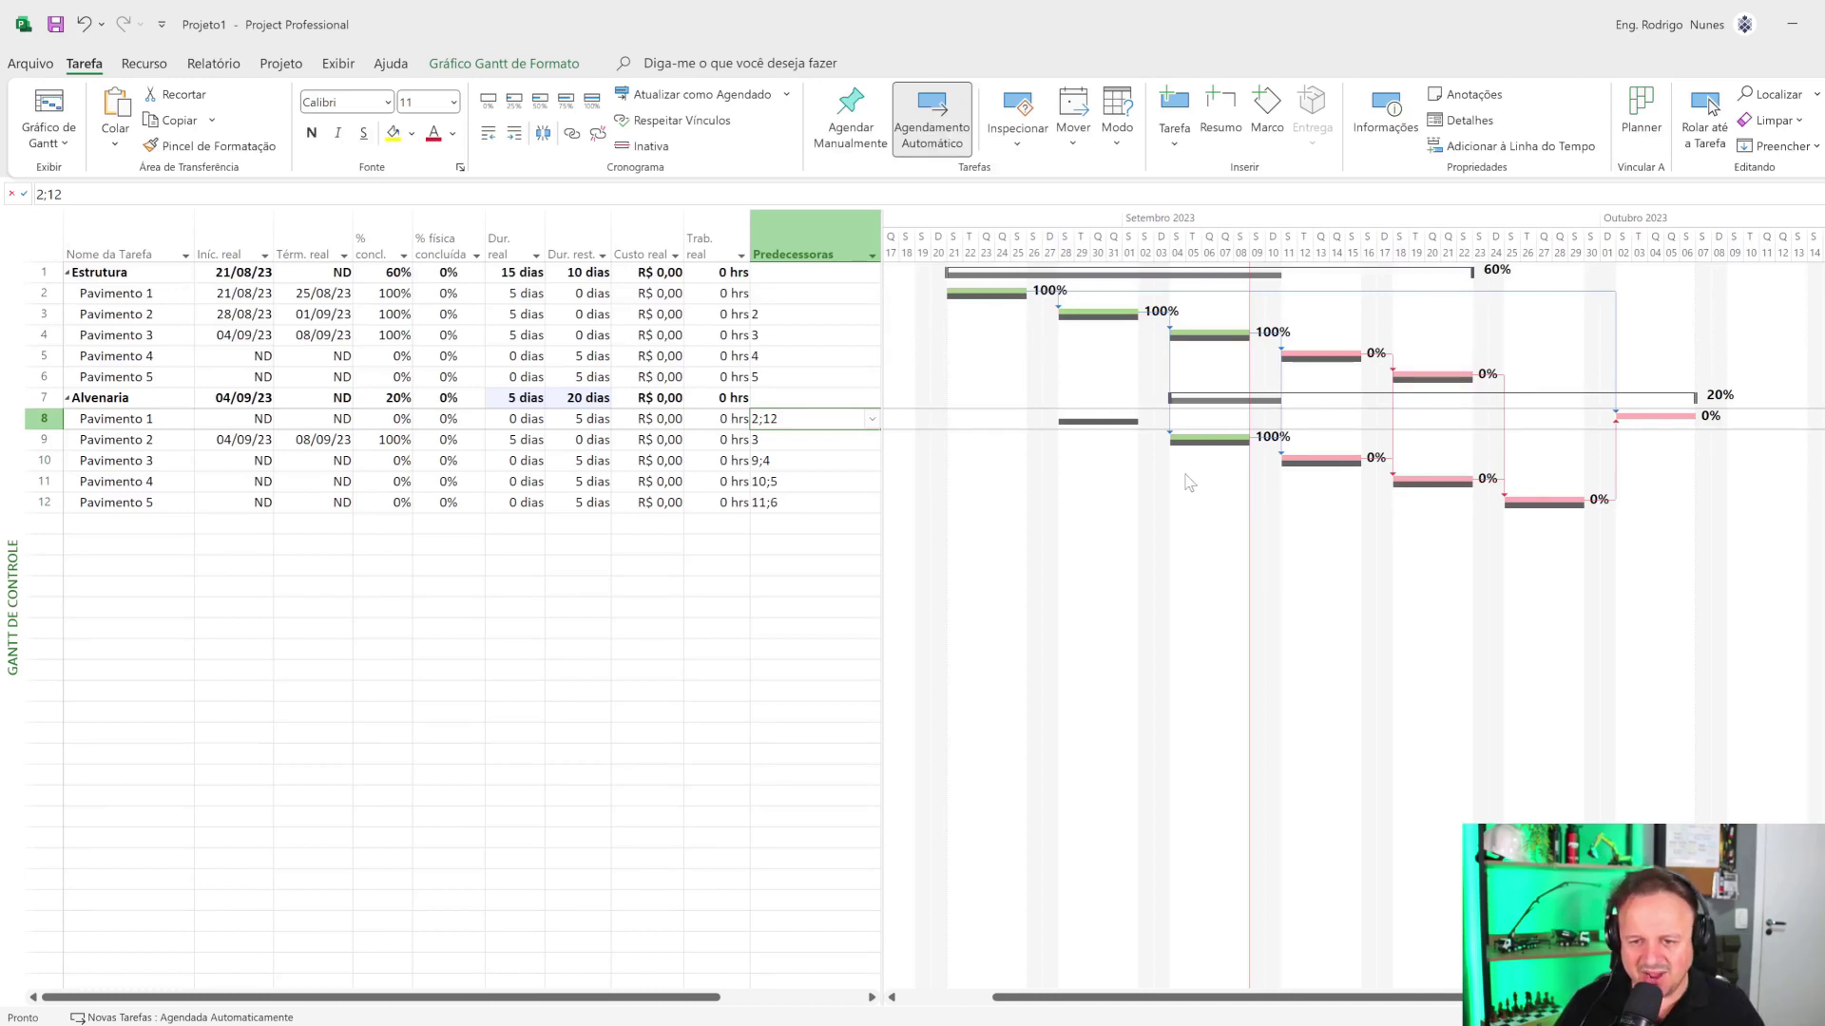
pyautogui.moveTo(1097, 435); pyautogui.dragTo(1007, 686)
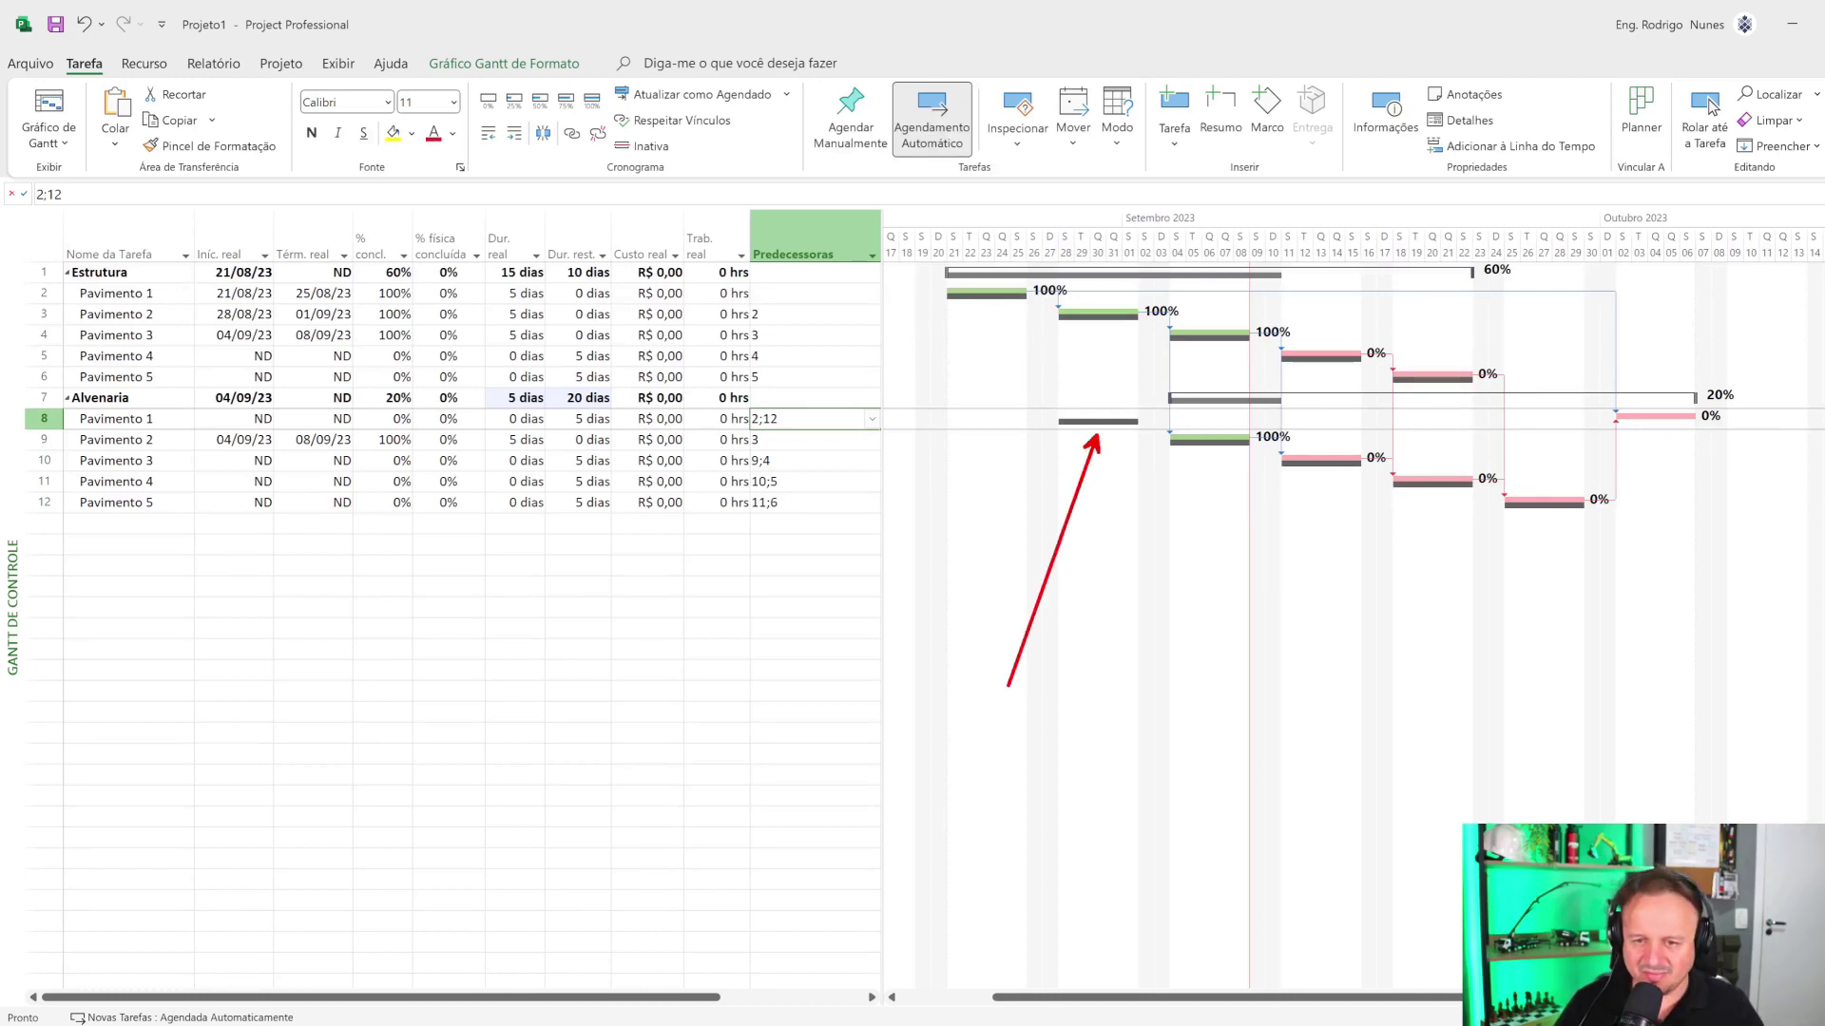
# - Trace Alvenaria's execution sequence in the Gantt chart from Pavimento 2 through Pavimento 5 and on to Pavimento 1
pyautogui.moveTo(1194, 465); pyautogui.dragTo(1119, 608)
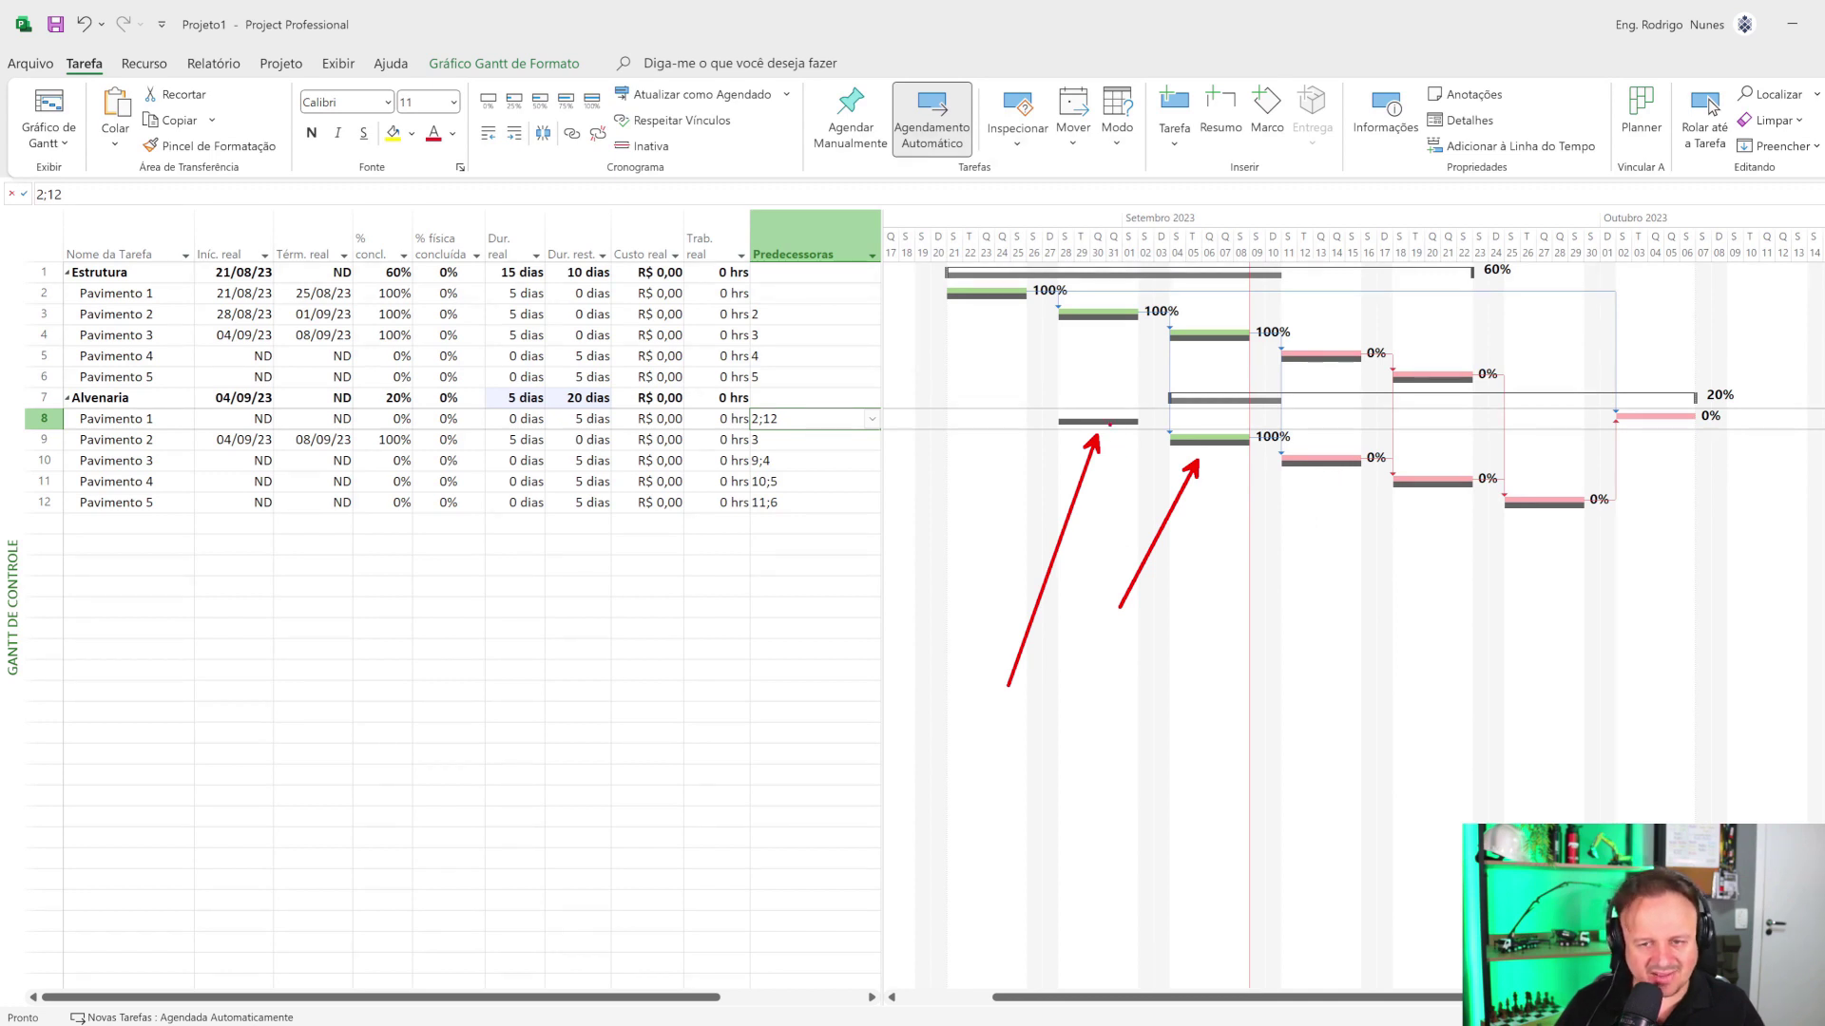
pyautogui.moveTo(1216, 471)
pyautogui.mouseDown()
pyautogui.moveTo(1249, 512)
pyautogui.moveTo(1317, 480)
pyautogui.moveTo(1426, 507)
pyautogui.moveTo(1404, 518)
pyautogui.moveTo(1443, 511)
pyautogui.moveTo(1416, 534)
pyautogui.moveTo(1525, 521)
pyautogui.moveTo(1533, 538)
pyautogui.mouseUp()
pyautogui.moveTo(1588, 354)
pyautogui.mouseDown()
pyautogui.moveTo(1751, 359)
pyautogui.moveTo(1579, 354)
pyautogui.mouseUp()
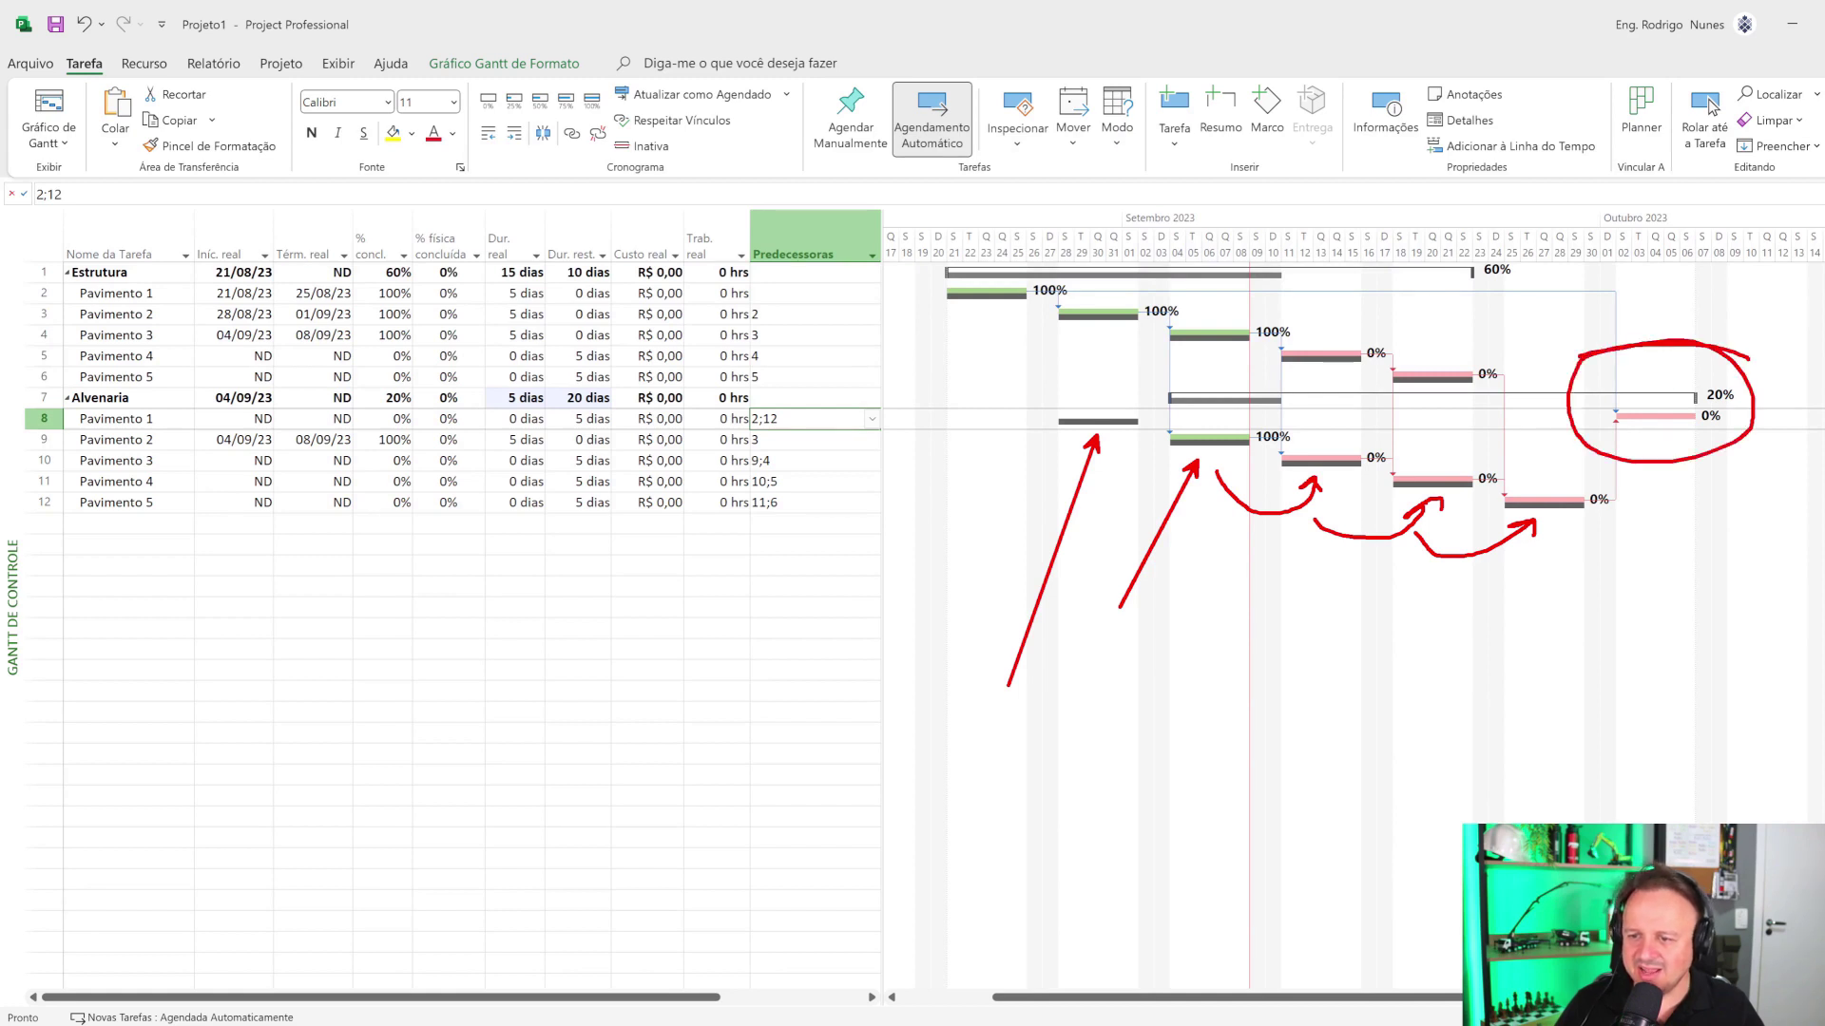
pyautogui.press('Escape')
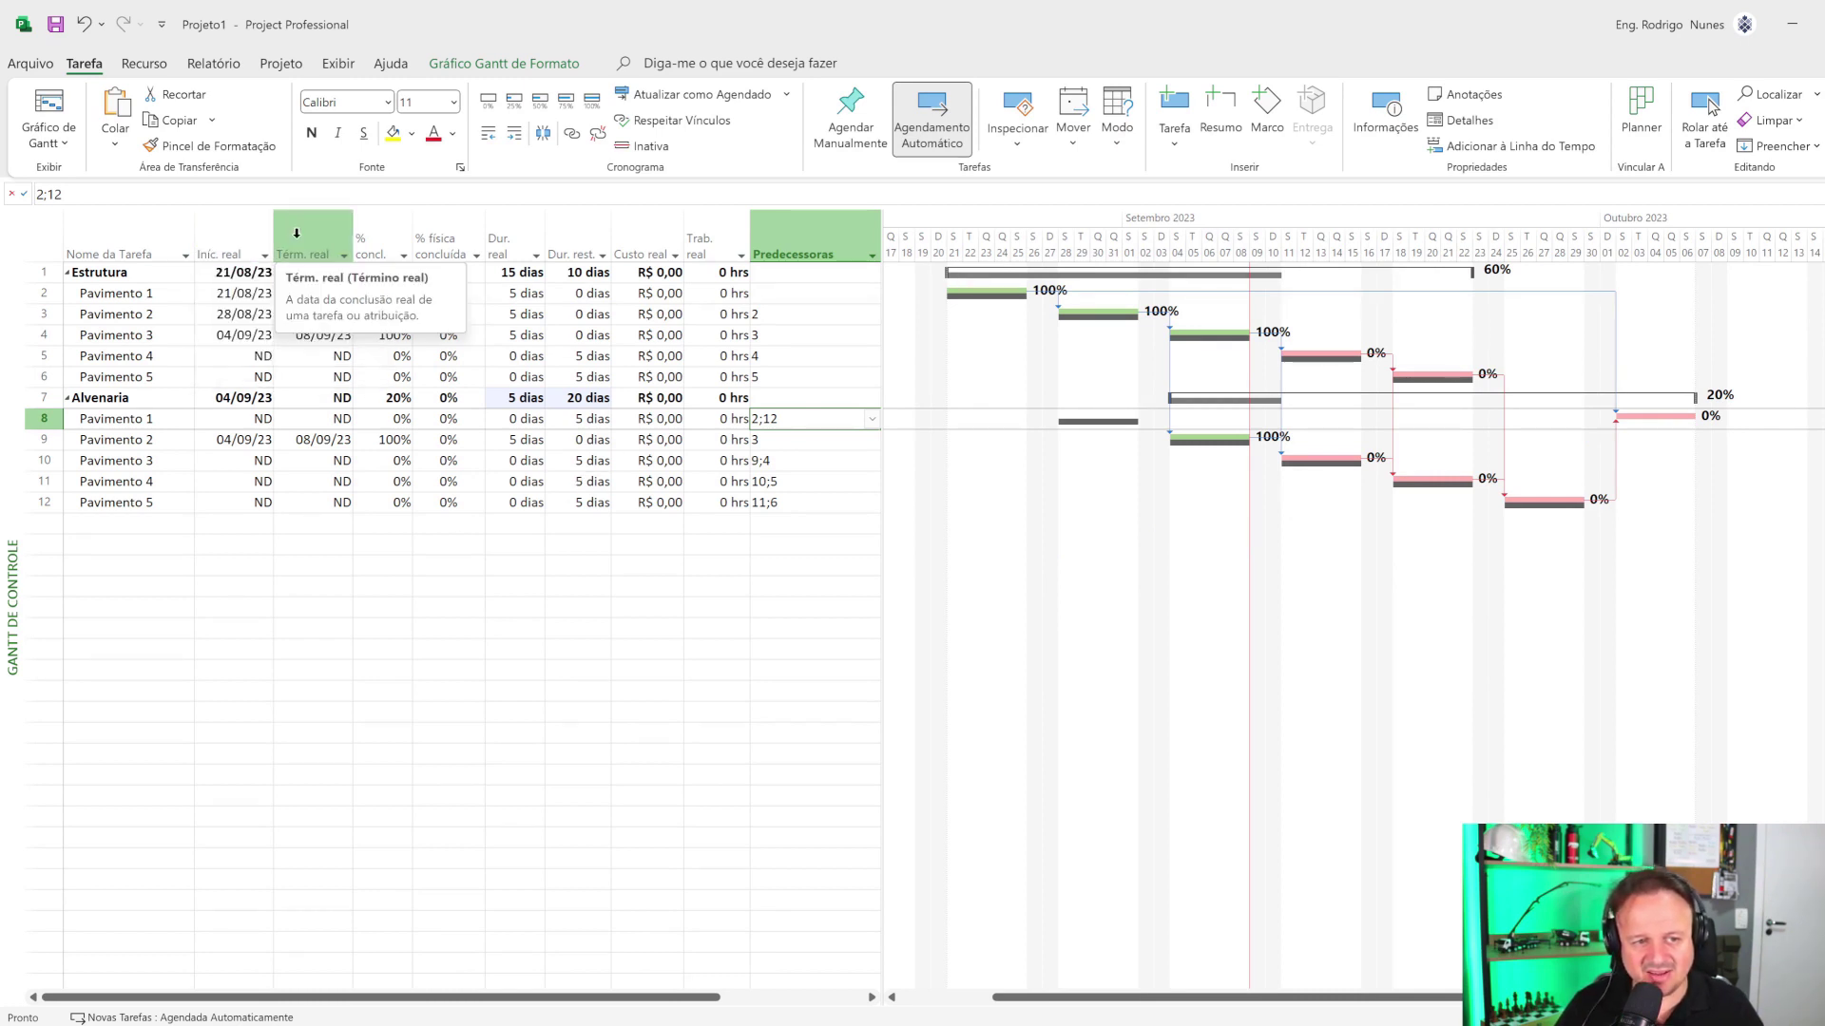
# - Insert the Início column before the Inic. real column in the task table
pyautogui.rightClick(210, 228)
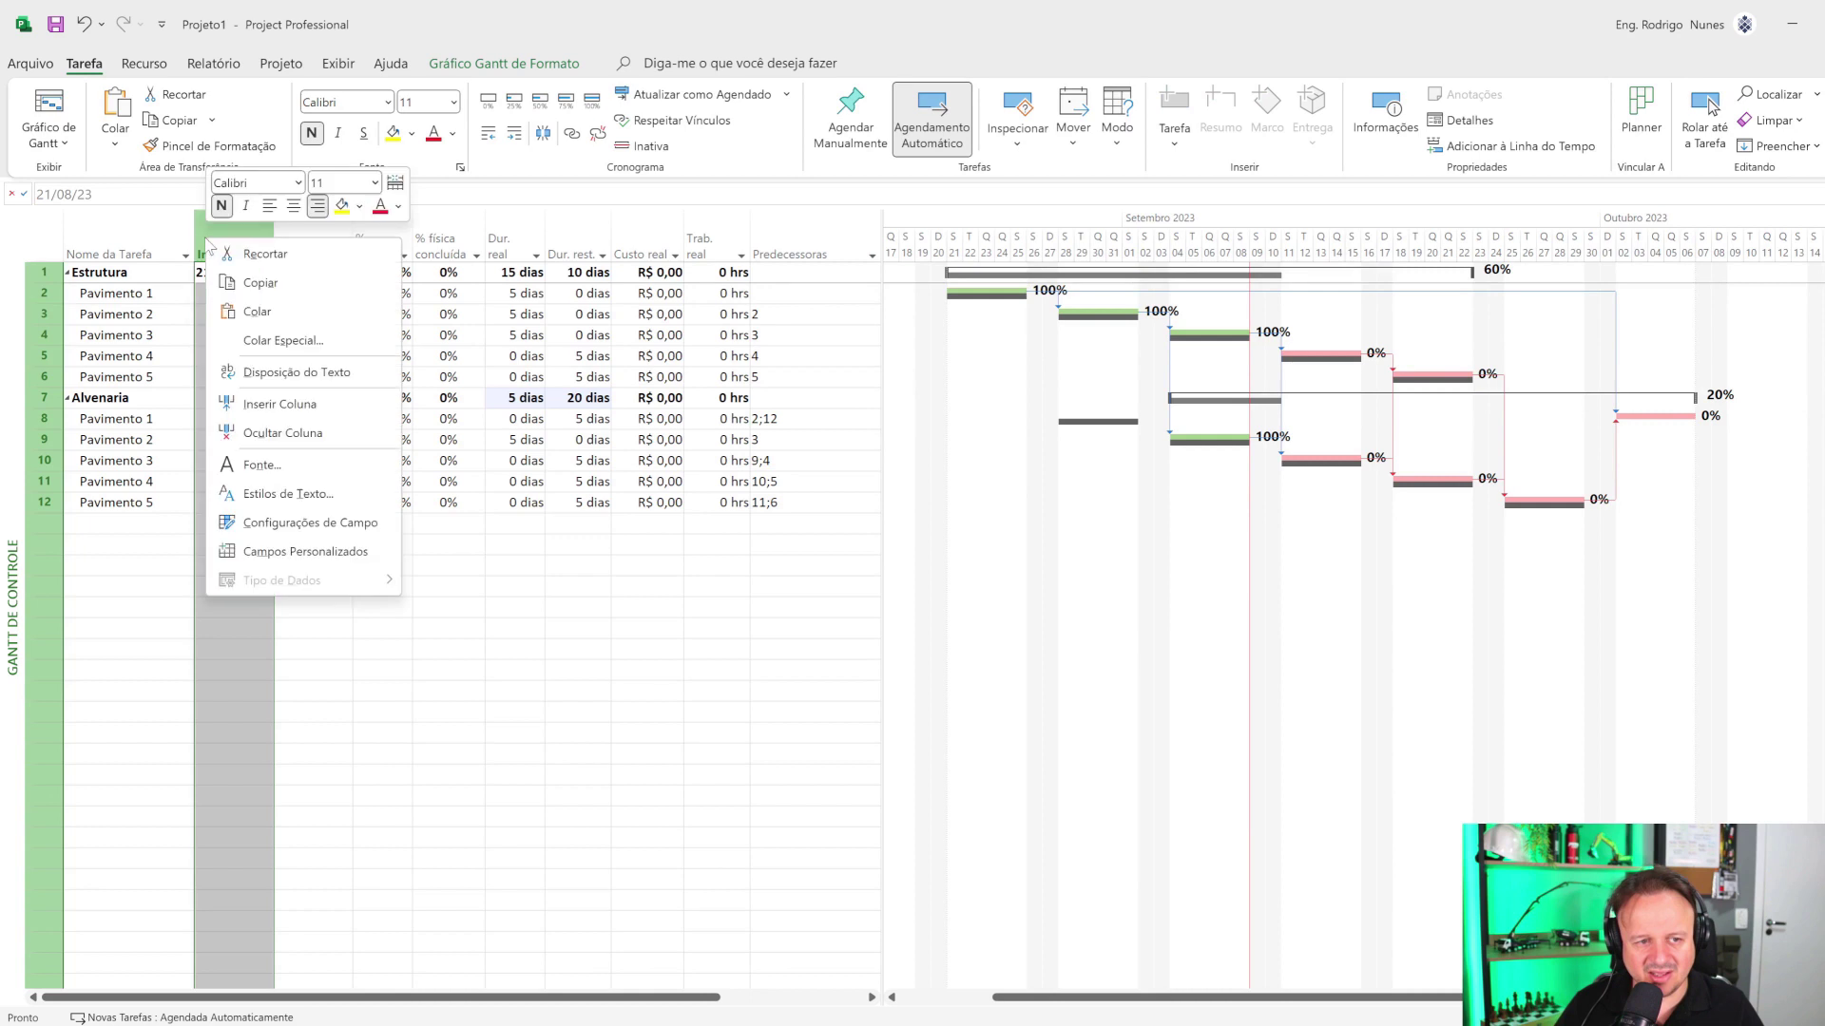
pyautogui.click(292, 404)
pyautogui.write('in')
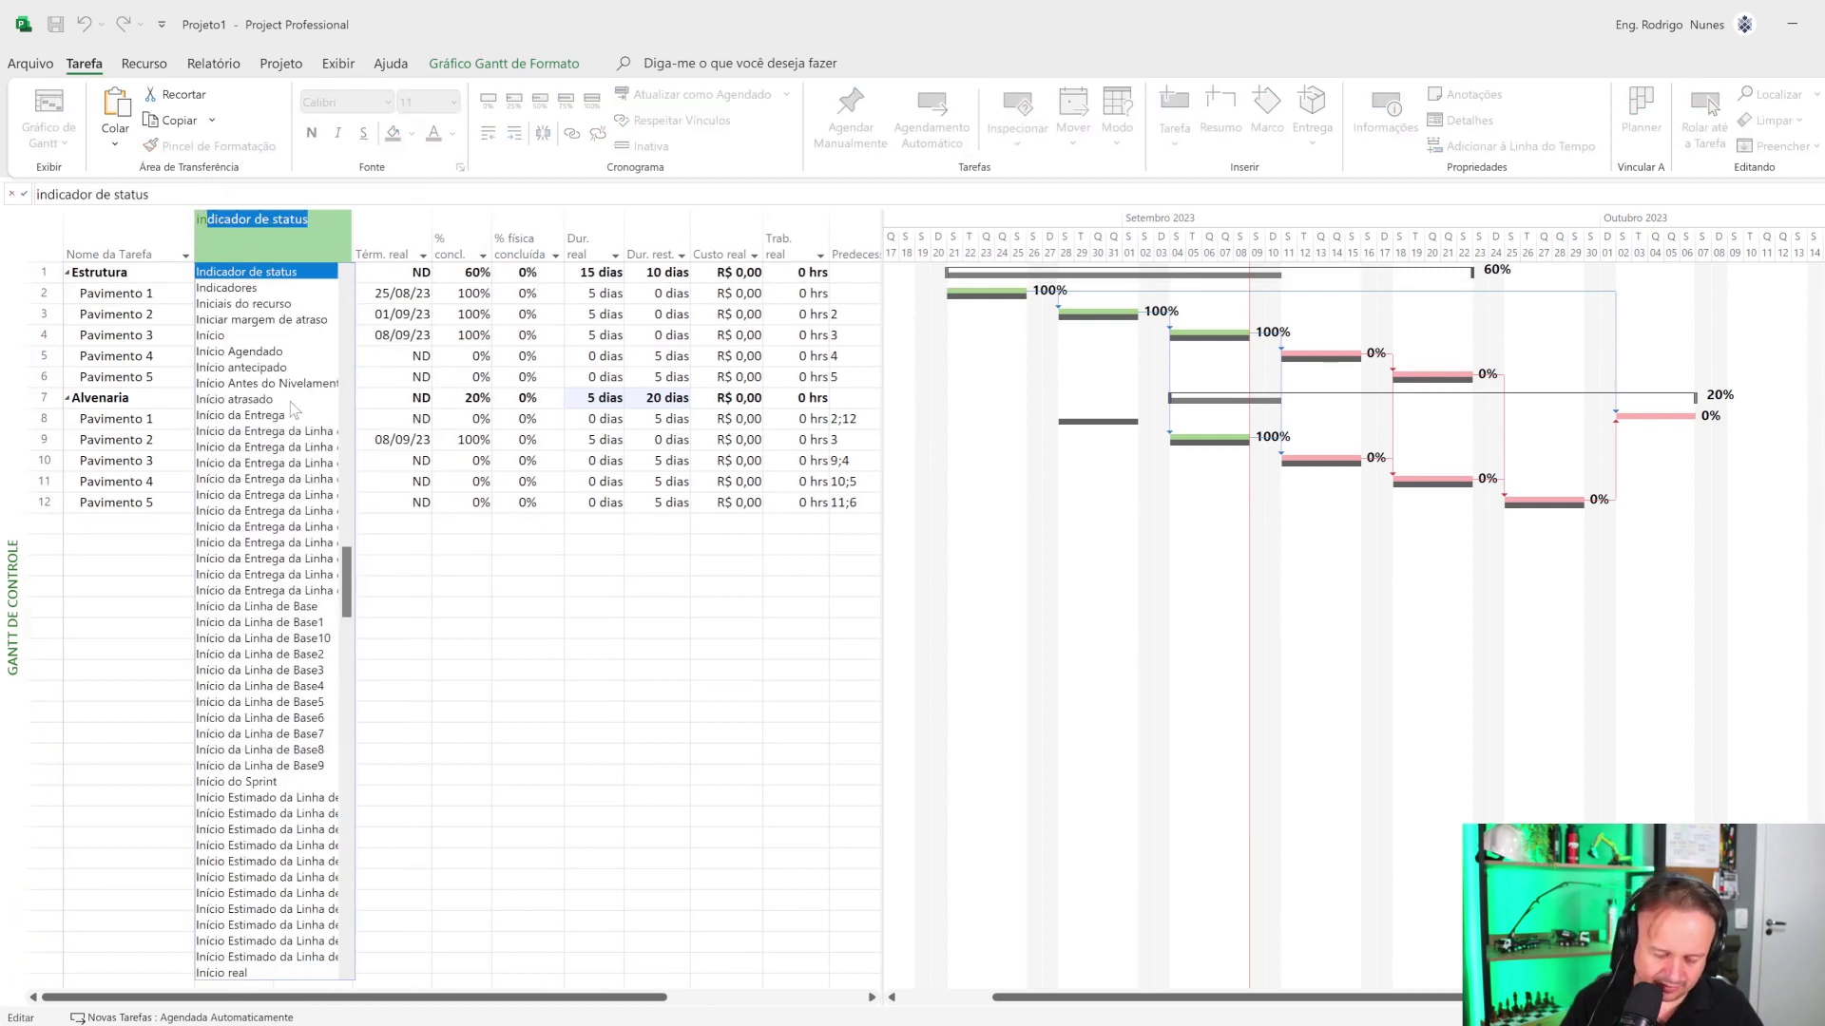
pyautogui.write('ício')
pyautogui.press('Return')
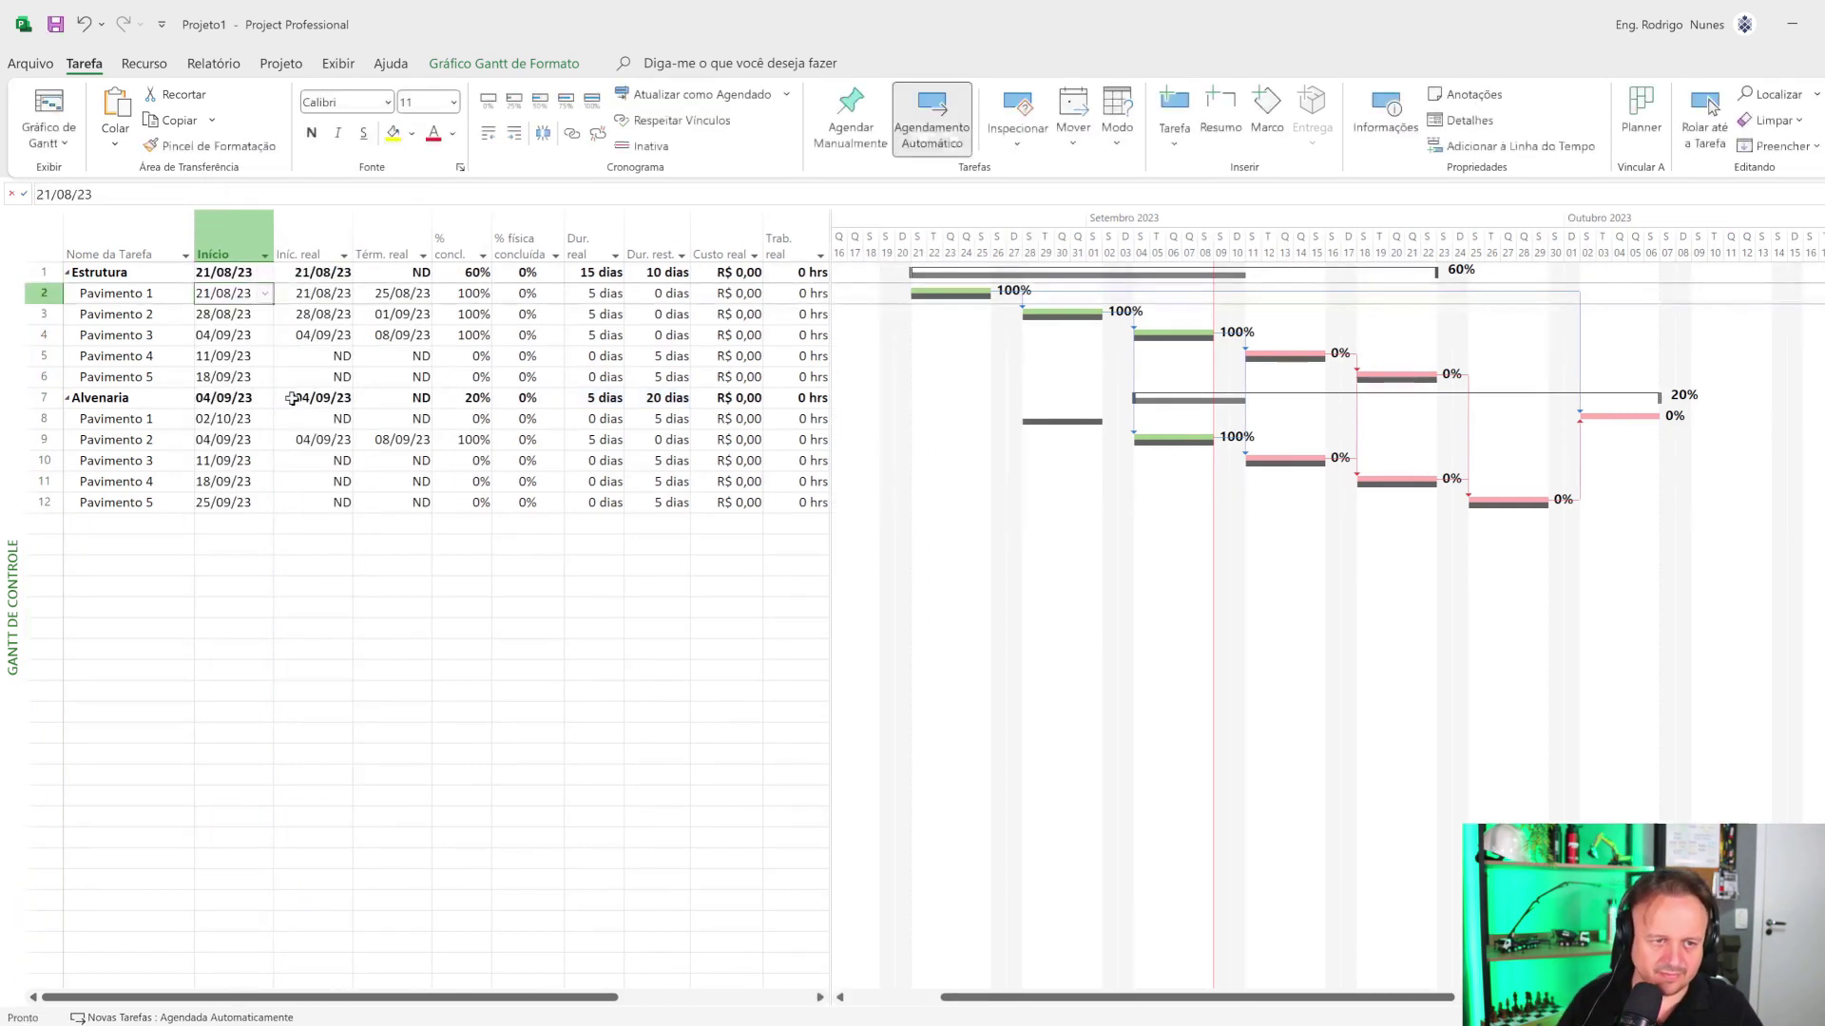
# - Insert the Término column before the Térm. real column in the task table
pyautogui.rightClick(397, 233)
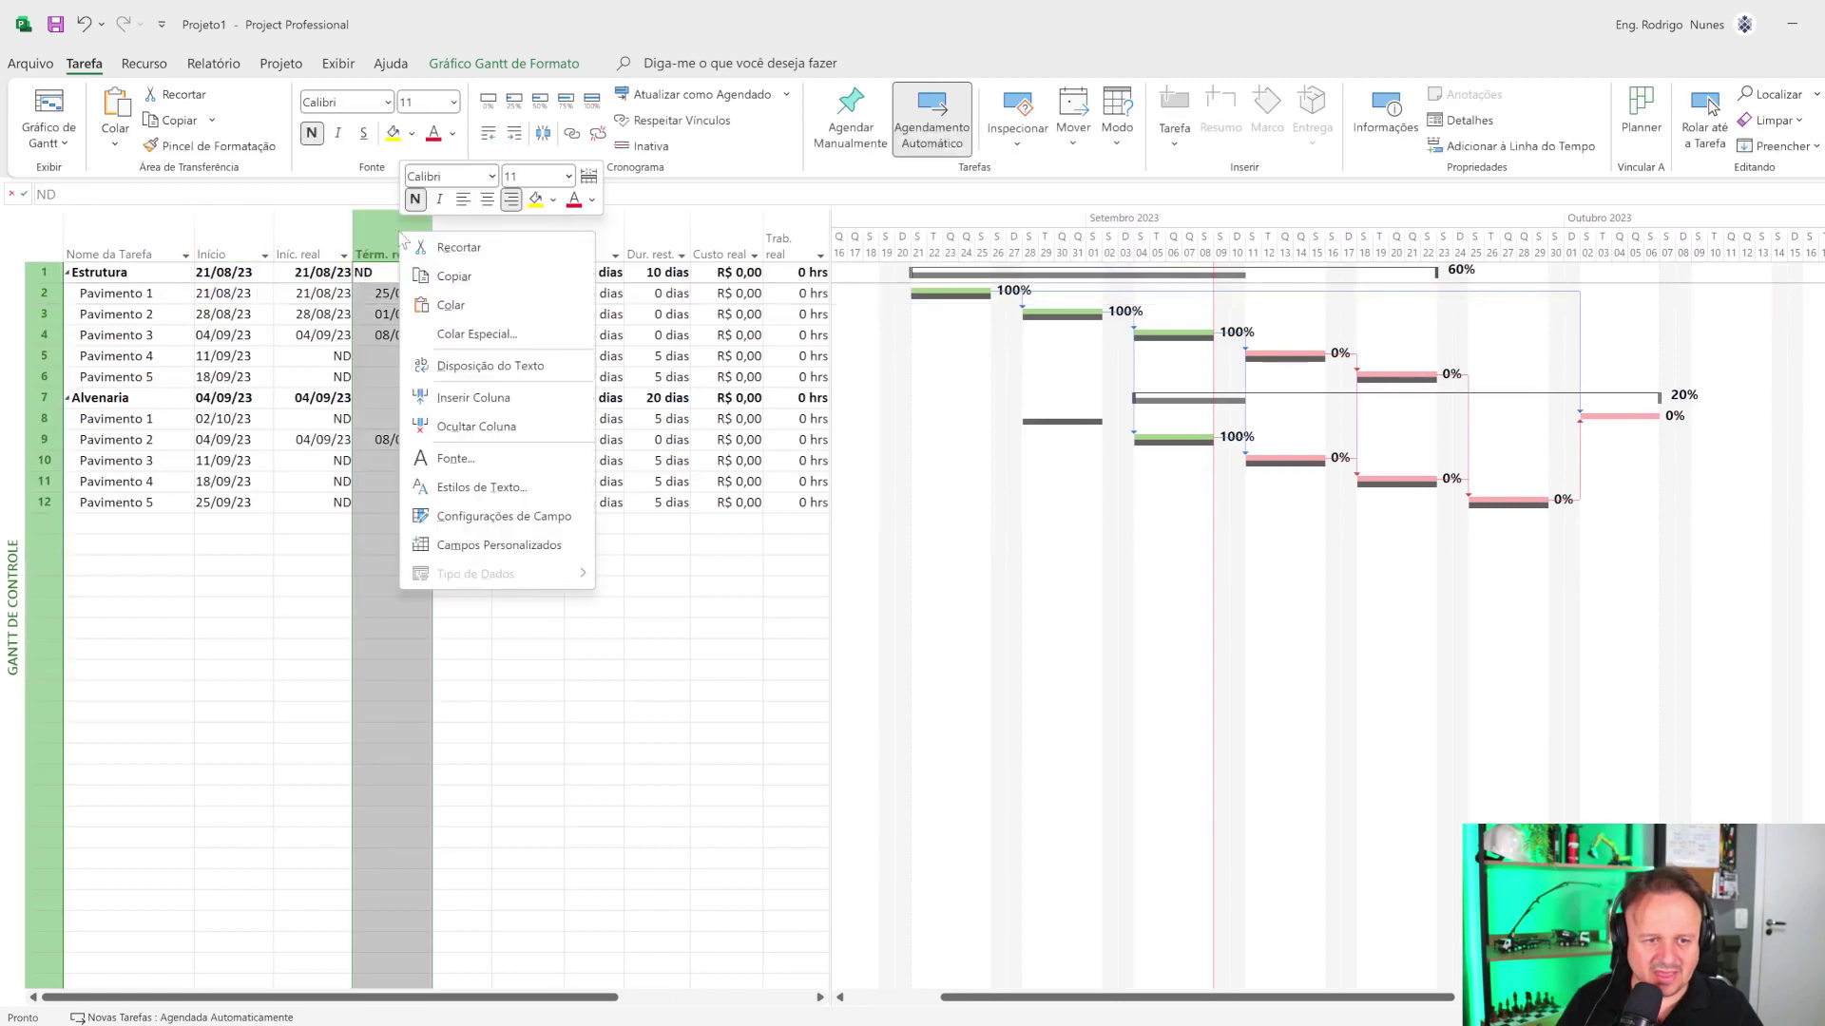
pyautogui.click(445, 399)
pyautogui.write('tér')
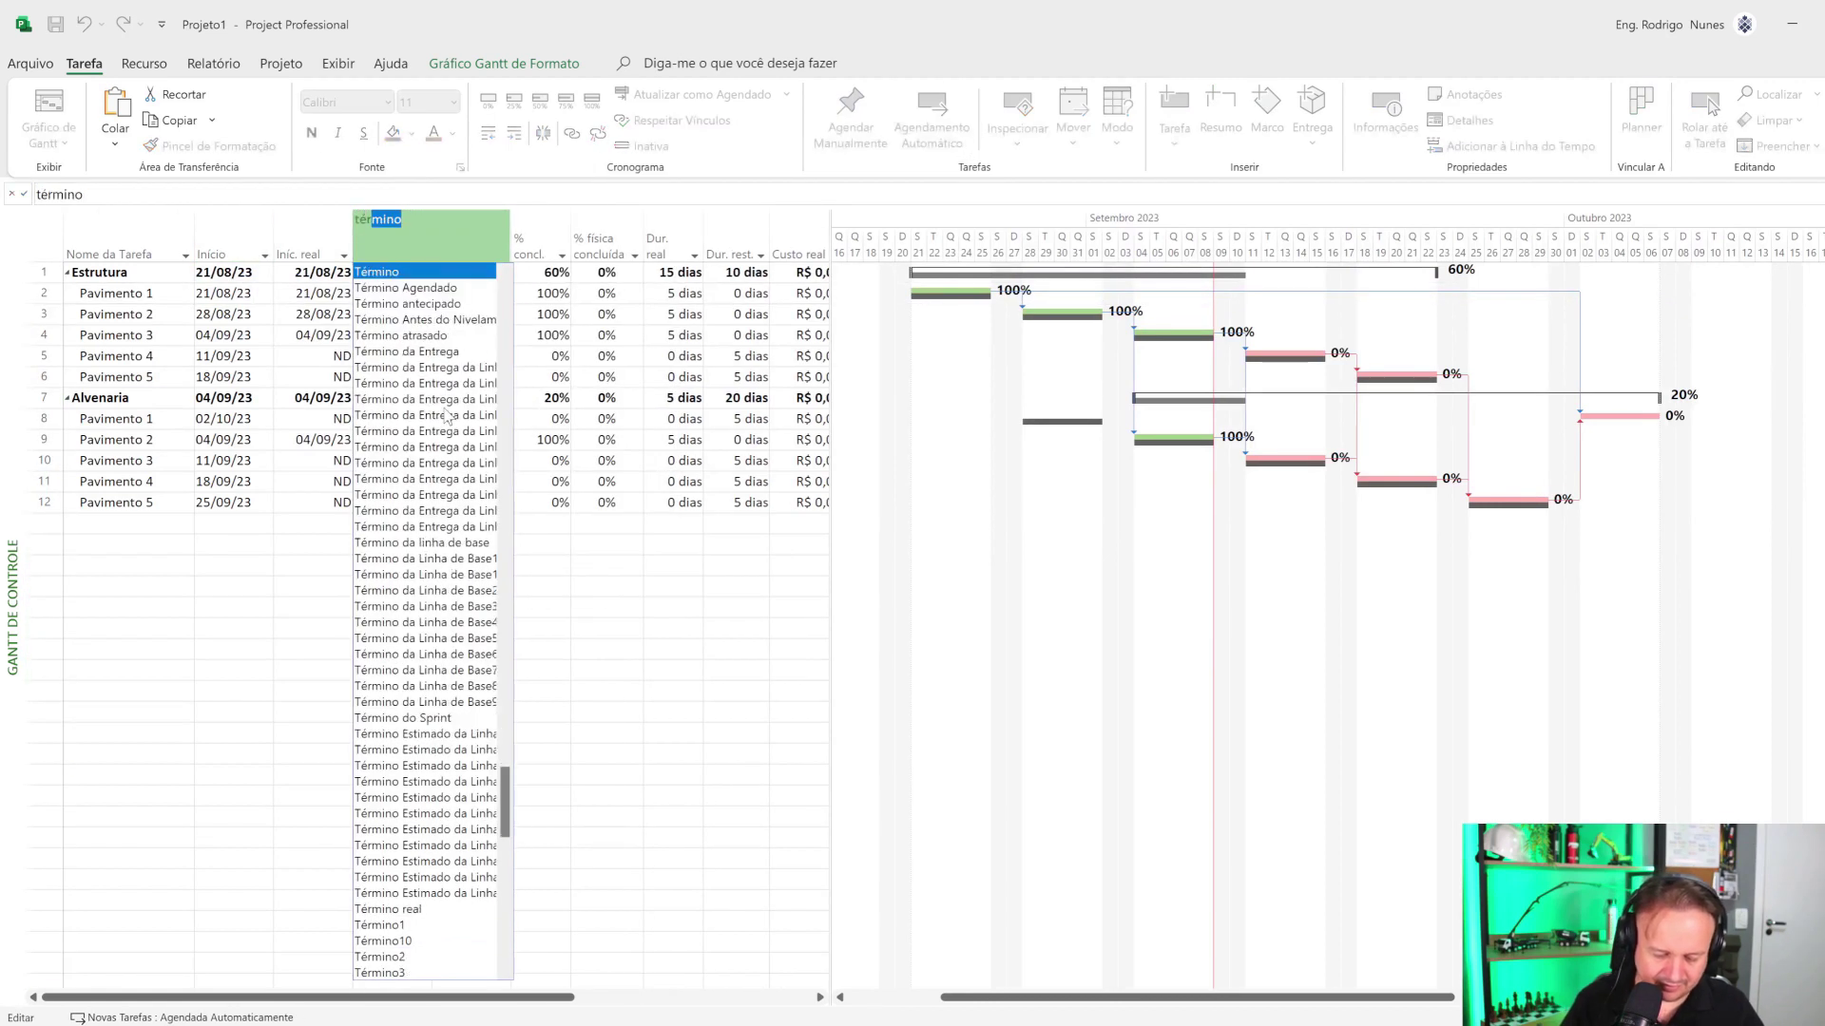
pyautogui.write('mino')
pyautogui.press('Return')
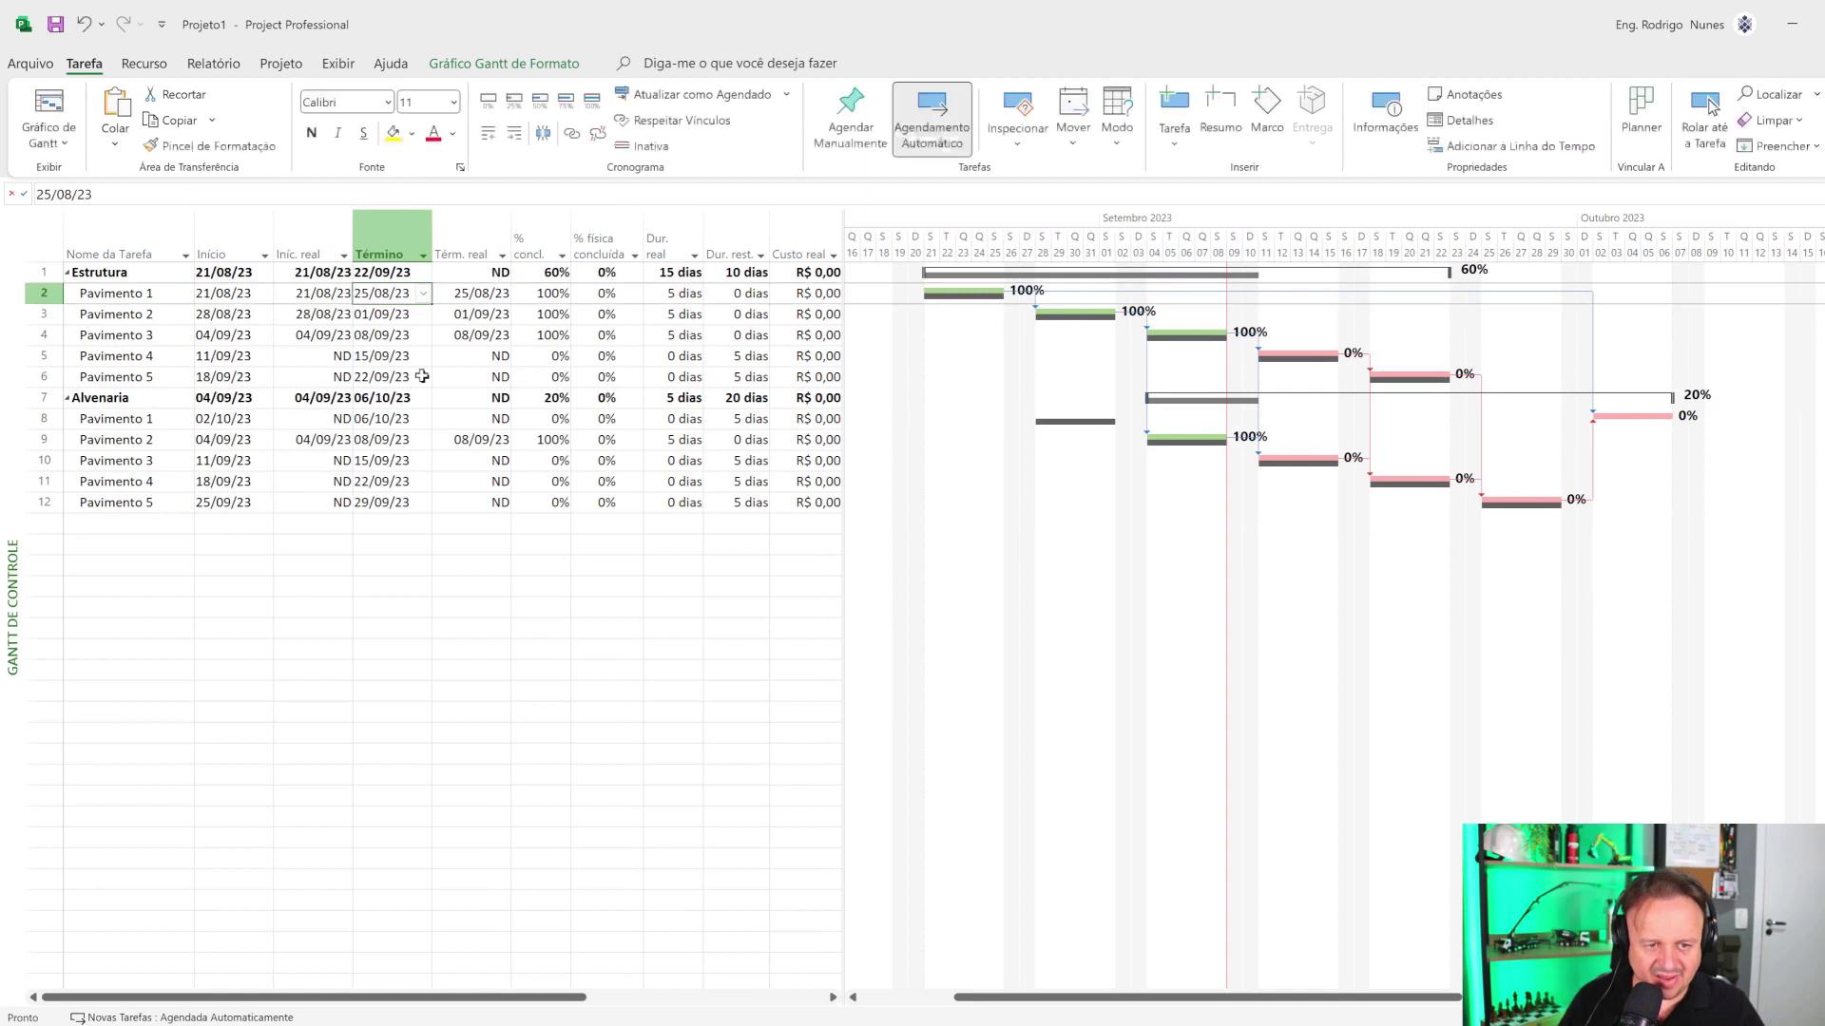
pyautogui.click(415, 611)
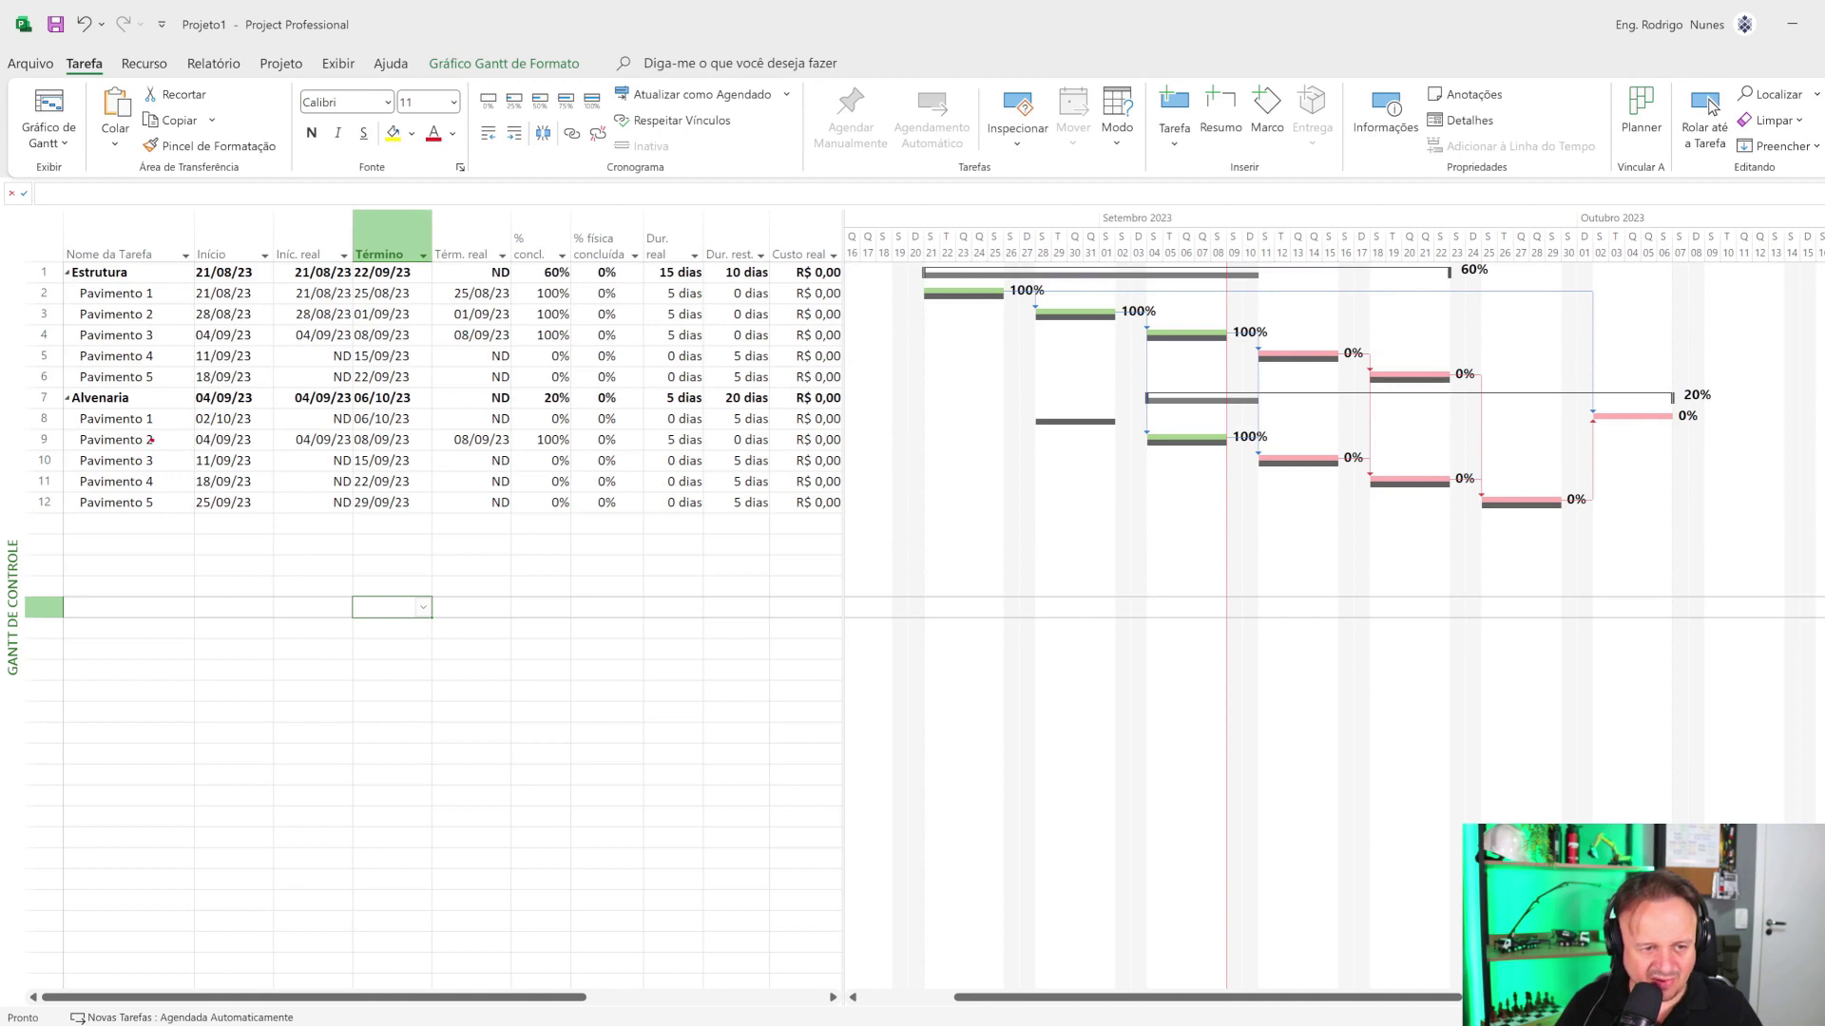
# - Review the order of the Início dates for Alvenaria's floors, from Pavimento 2 to Pavimento 5 and back to Pavimento 1
pyautogui.moveTo(188, 443); pyautogui.dragTo(96, 461)
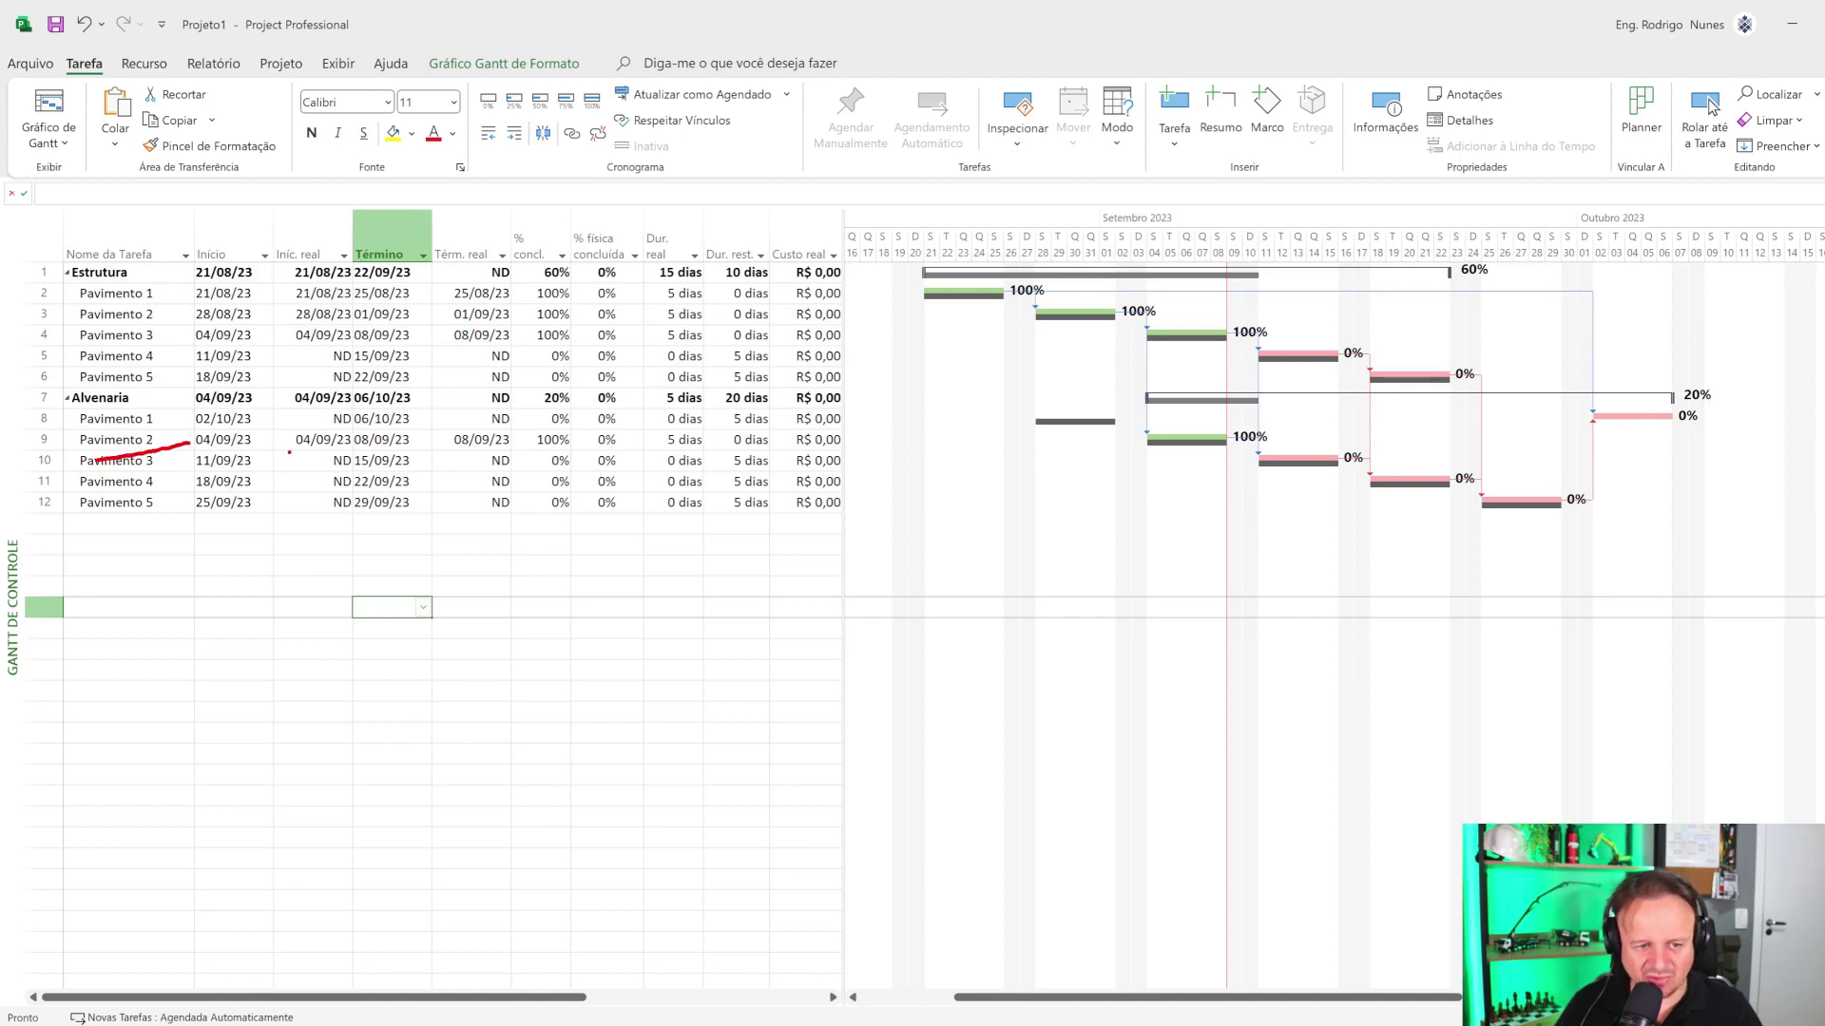
pyautogui.moveTo(194, 465)
pyautogui.mouseDown()
pyautogui.moveTo(165, 475)
pyautogui.moveTo(164, 518)
pyautogui.moveTo(76, 530)
pyautogui.moveTo(26, 475)
pyautogui.moveTo(97, 420)
pyautogui.moveTo(184, 418)
pyautogui.mouseUp()
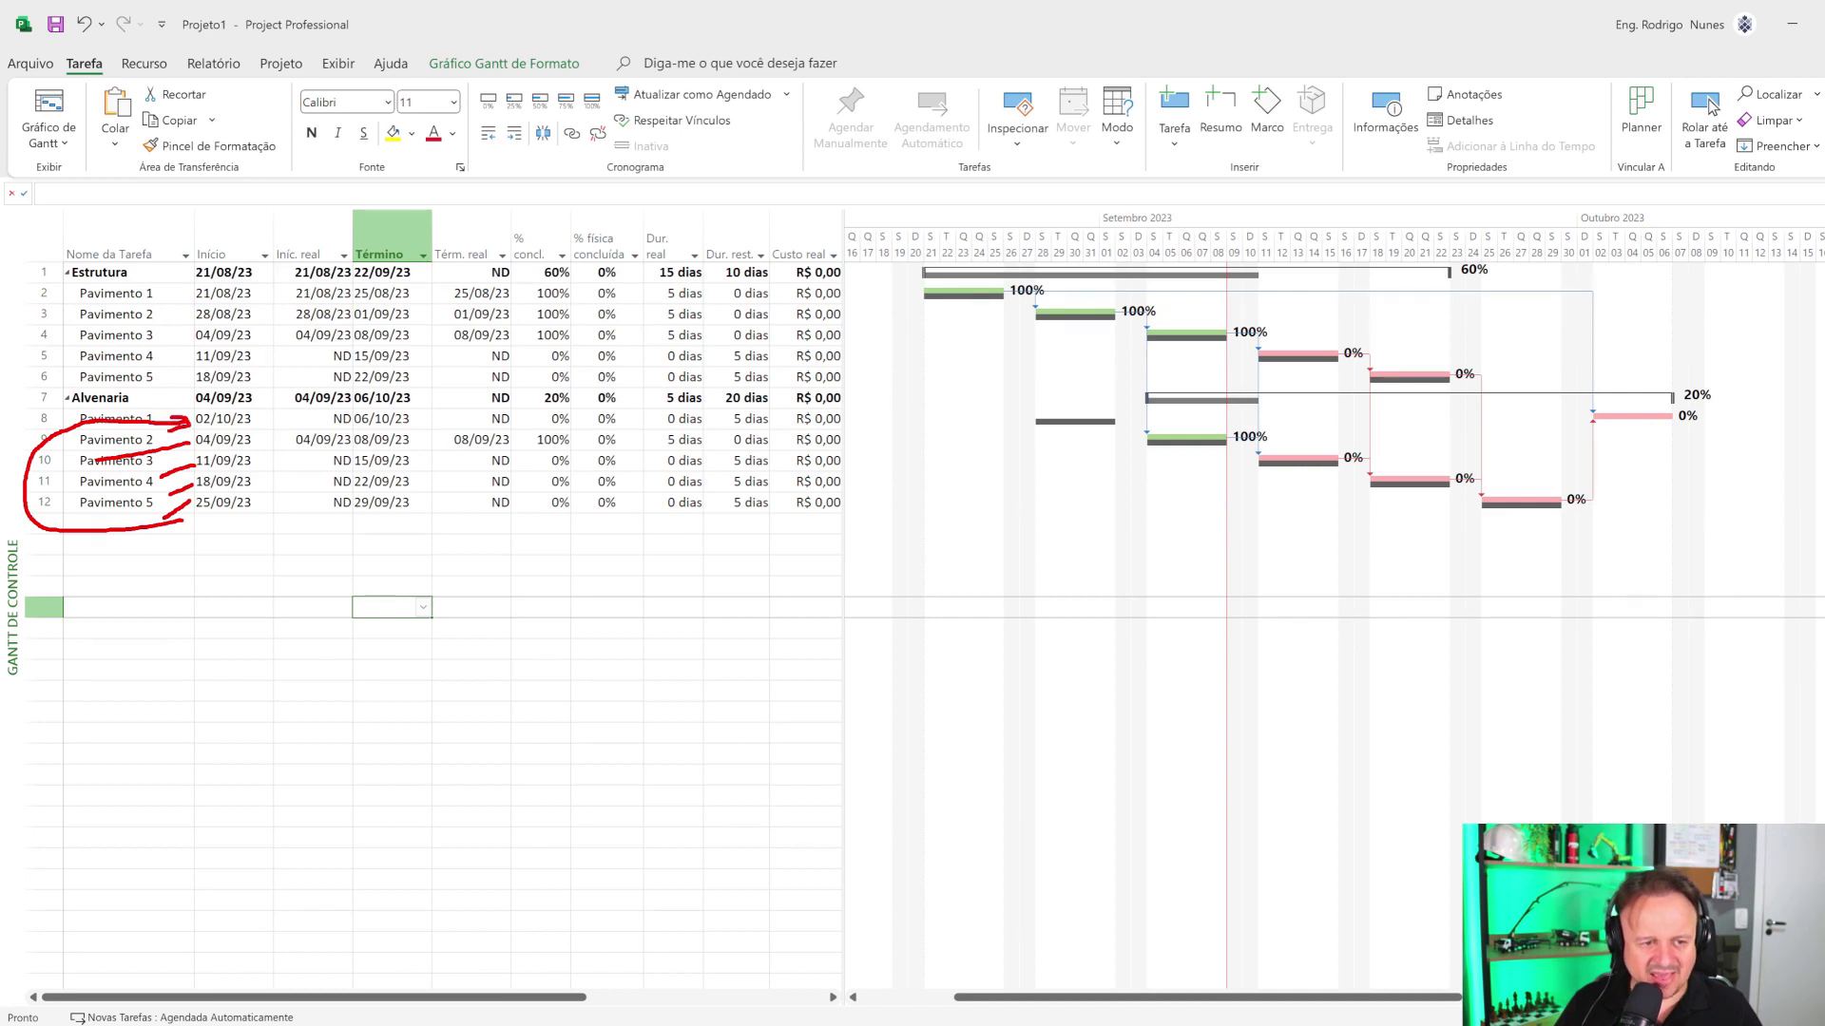
pyautogui.press('Escape')
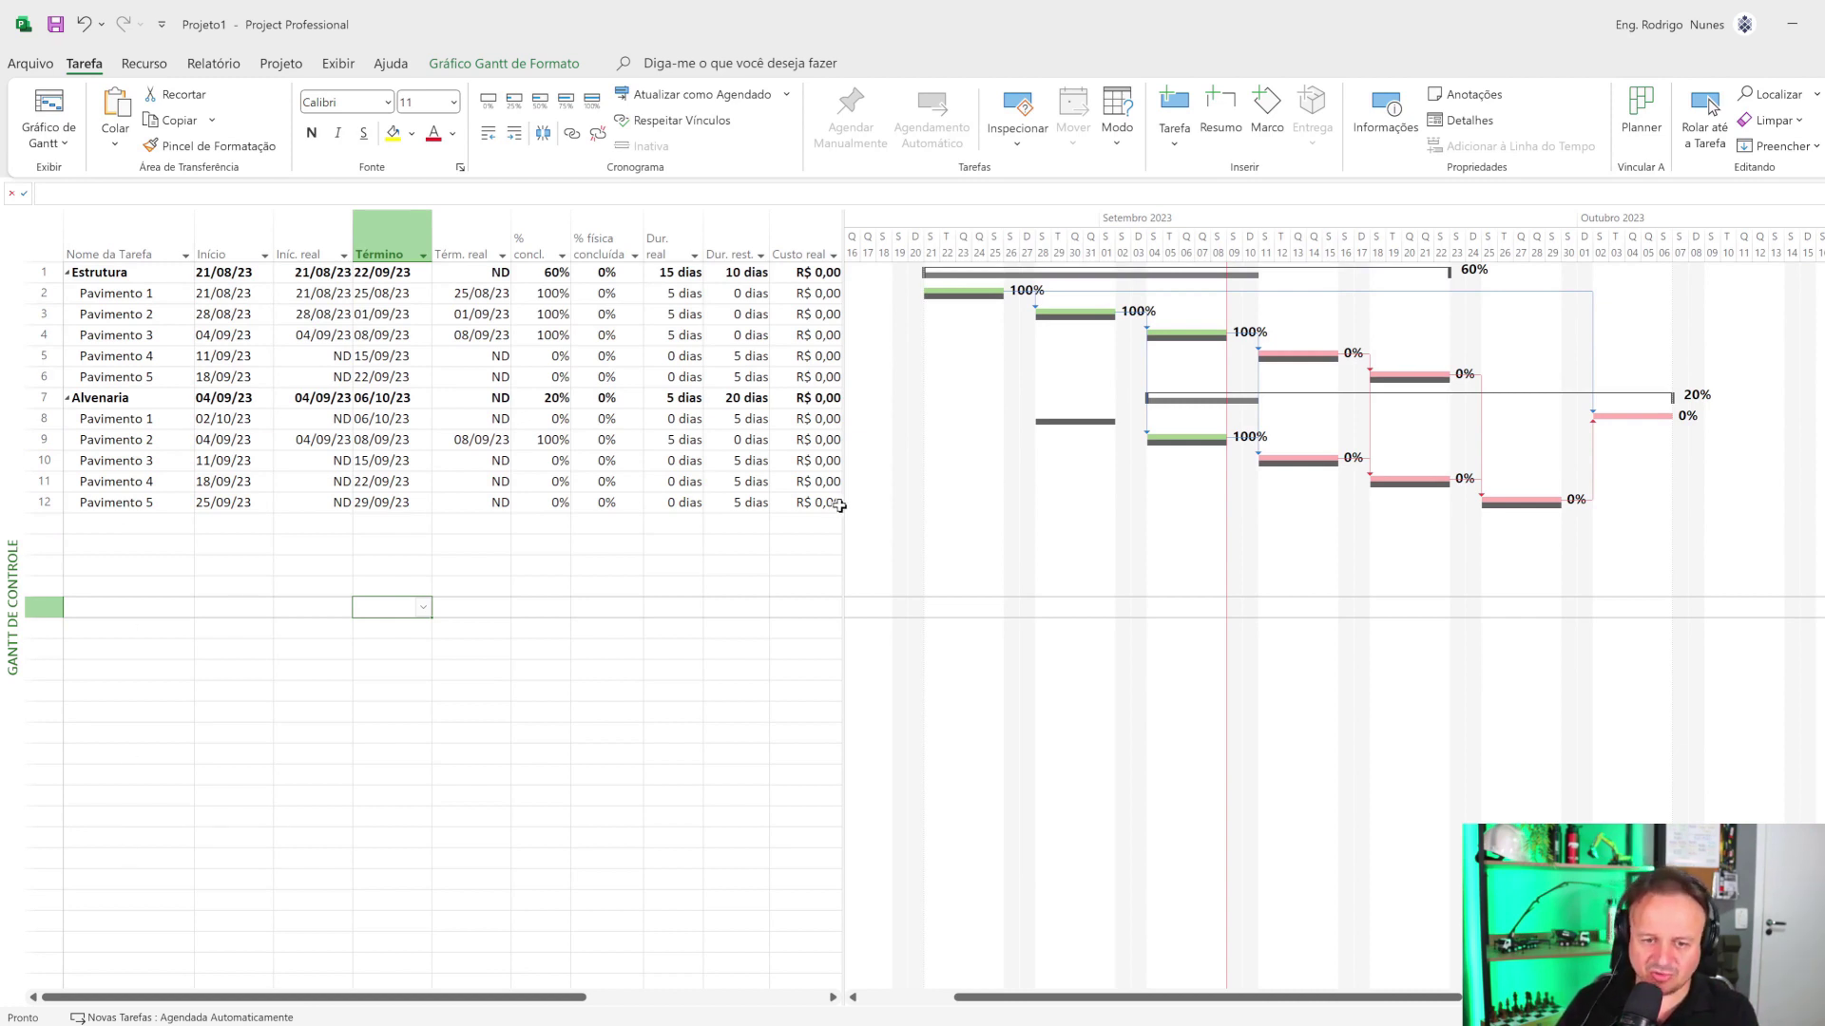
# - Widen the task table to review the Predecessoras column, and resize it to leave more room for the Gantt chart
pyautogui.moveTo(846, 505); pyautogui.dragTo(1188, 524)
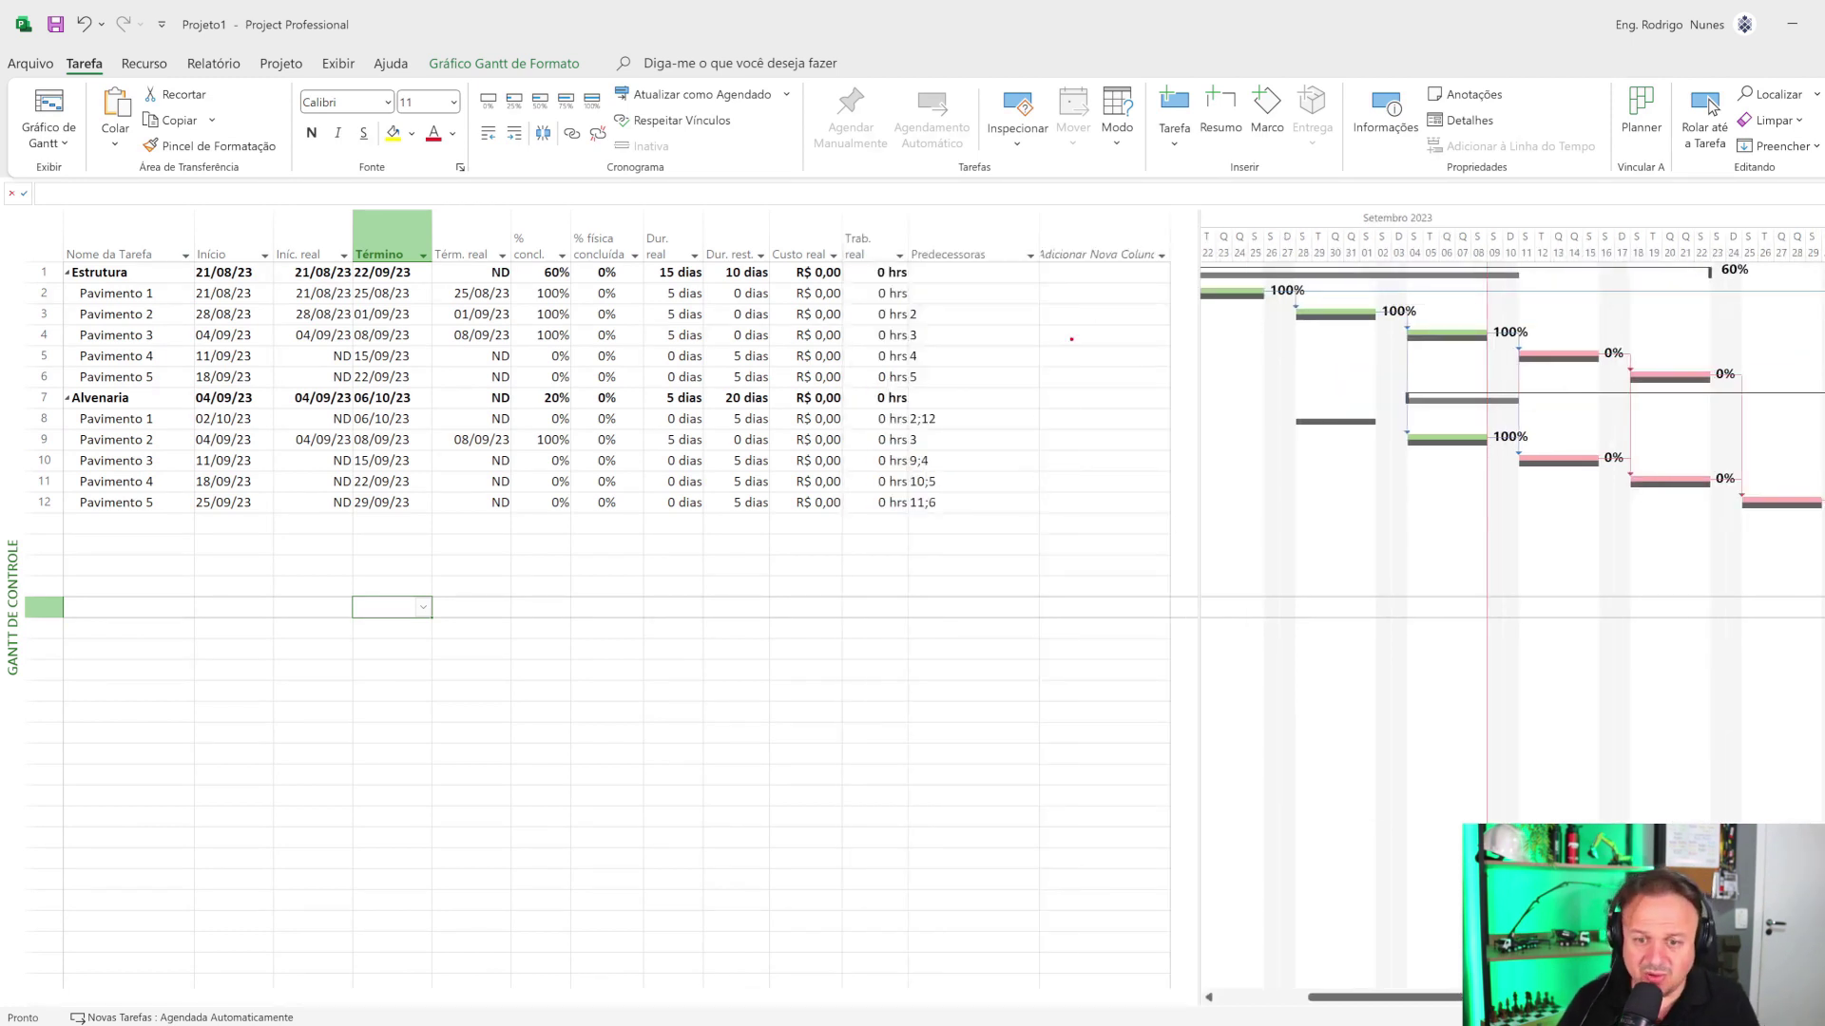
pyautogui.moveTo(1090, 318)
pyautogui.mouseDown()
pyautogui.moveTo(921, 224)
pyautogui.moveTo(803, 466)
pyautogui.moveTo(1110, 337)
pyautogui.moveTo(1049, 211)
pyautogui.mouseUp()
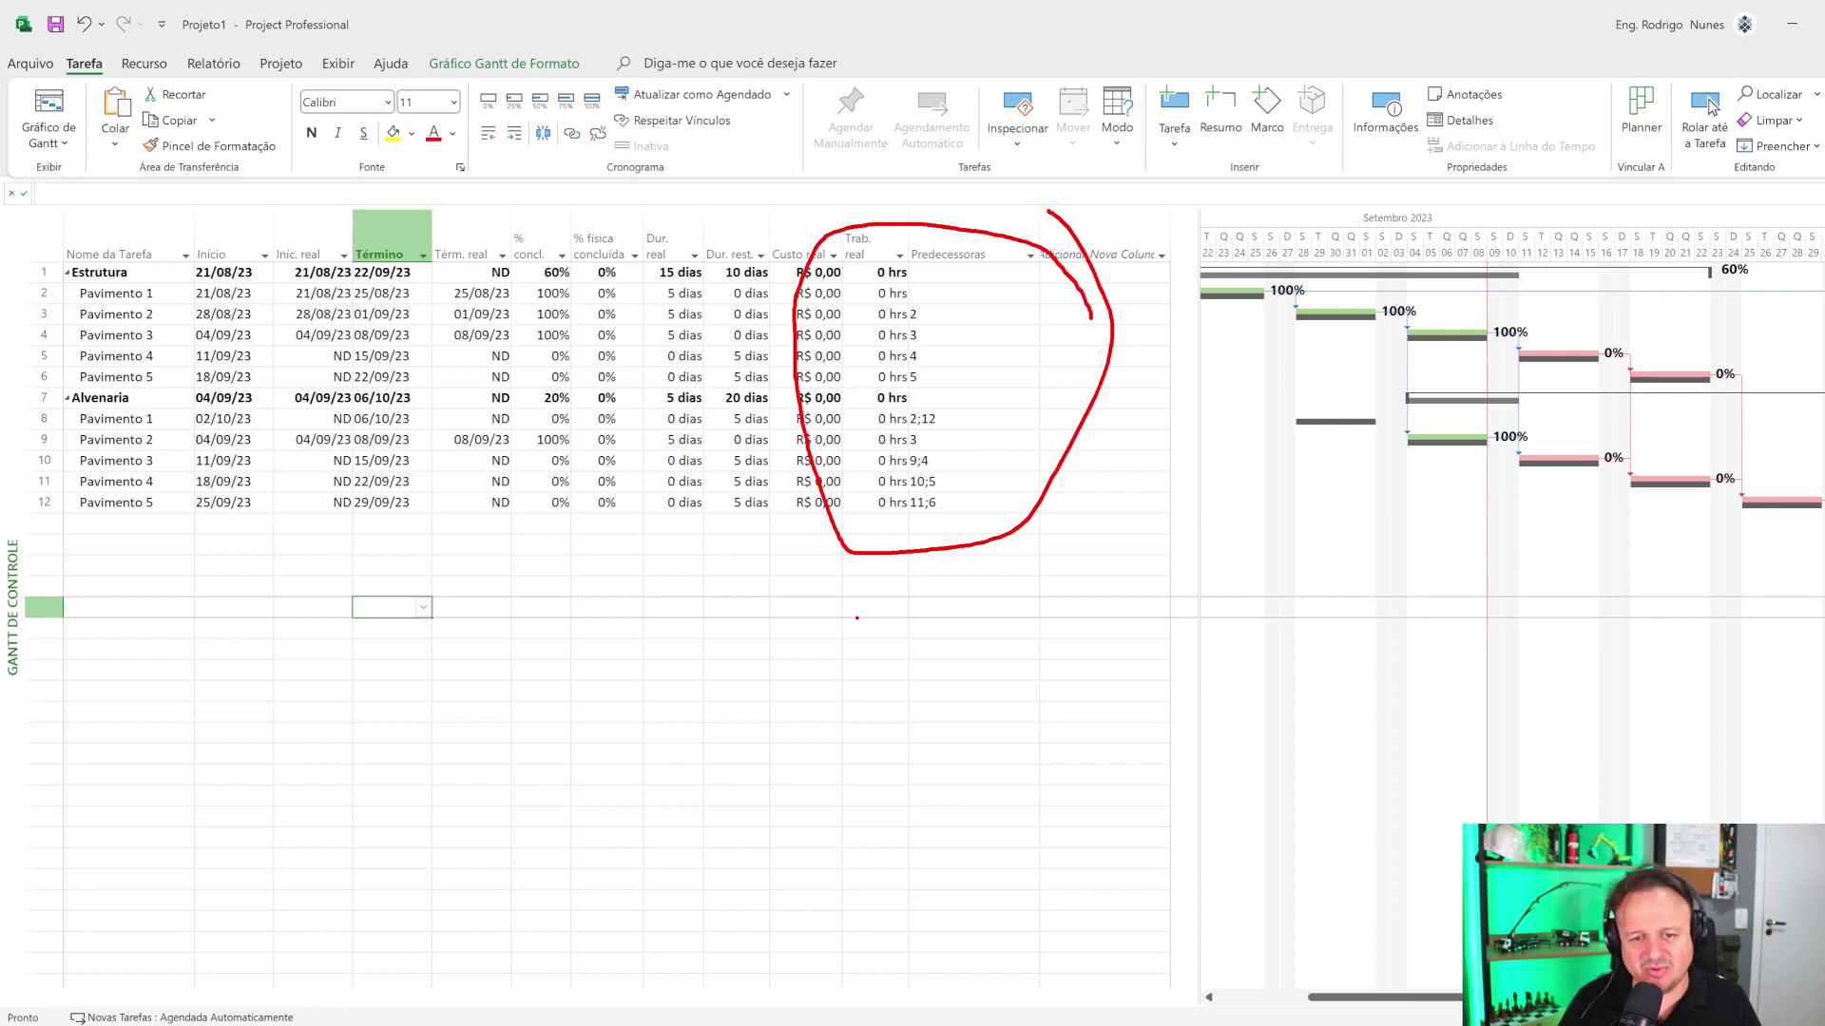
pyautogui.press('Escape')
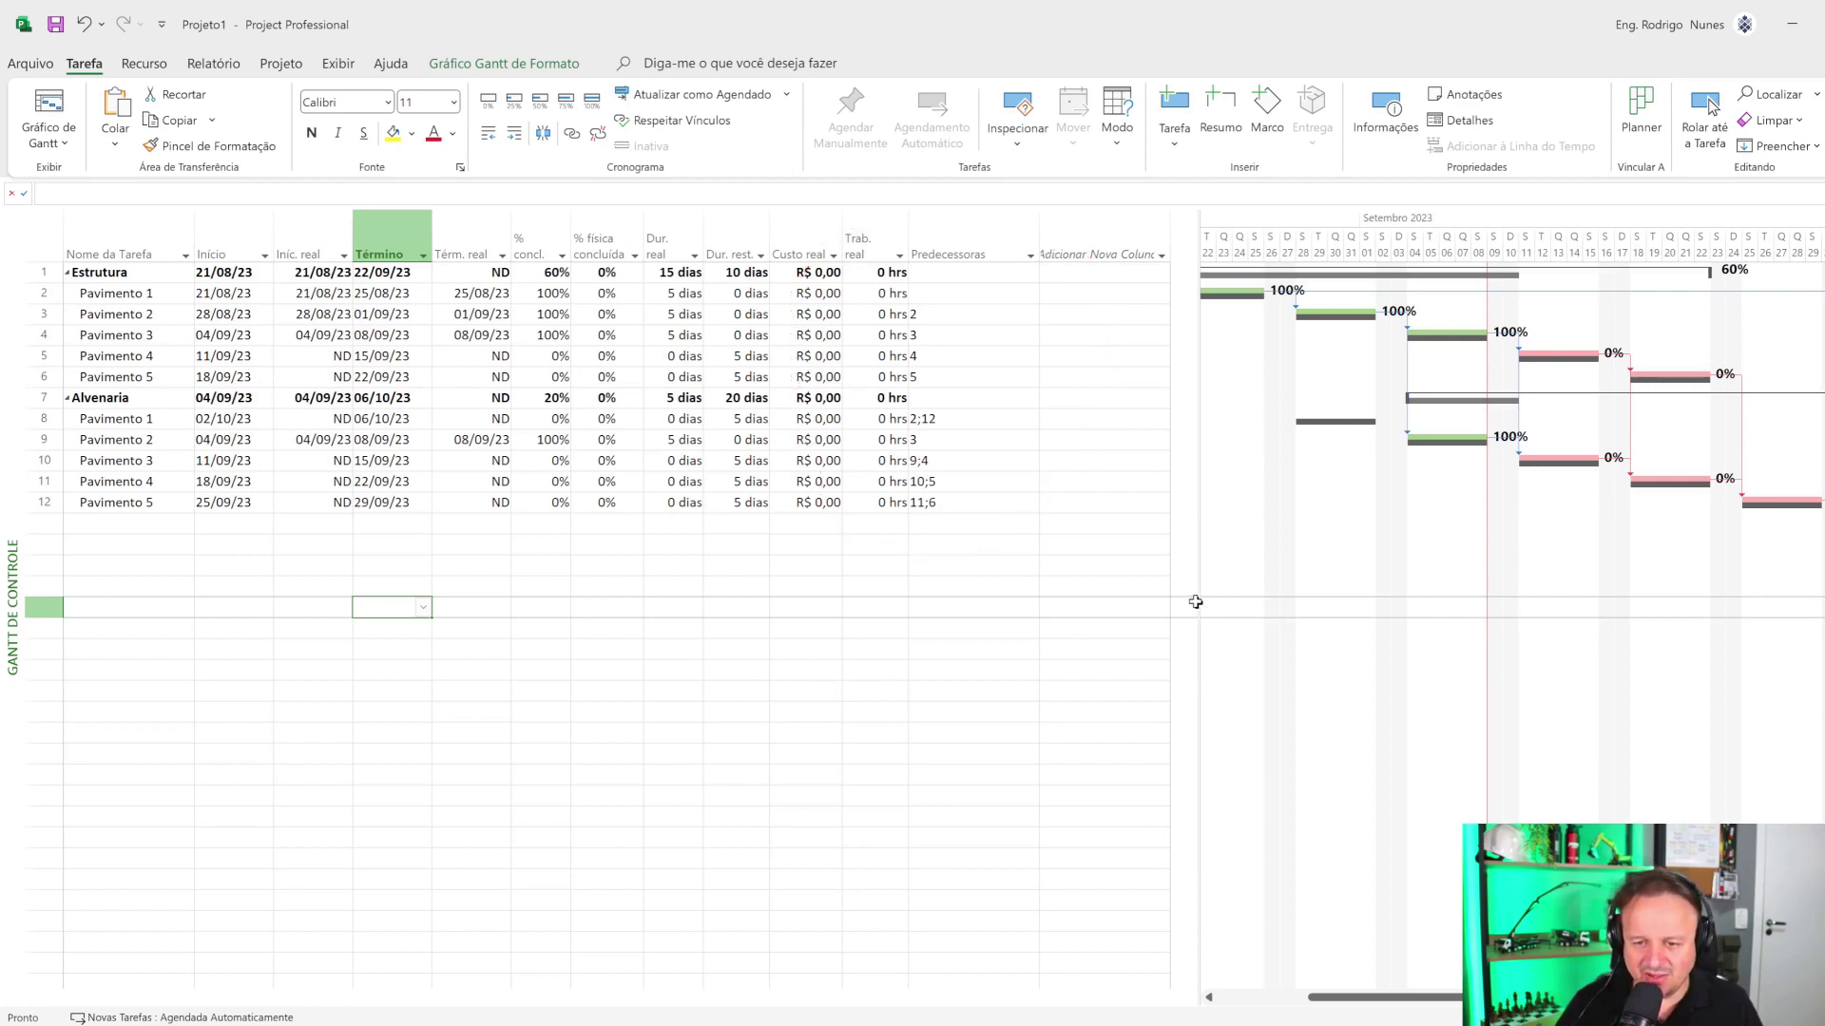
pyautogui.moveTo(1196, 601); pyautogui.dragTo(968, 595)
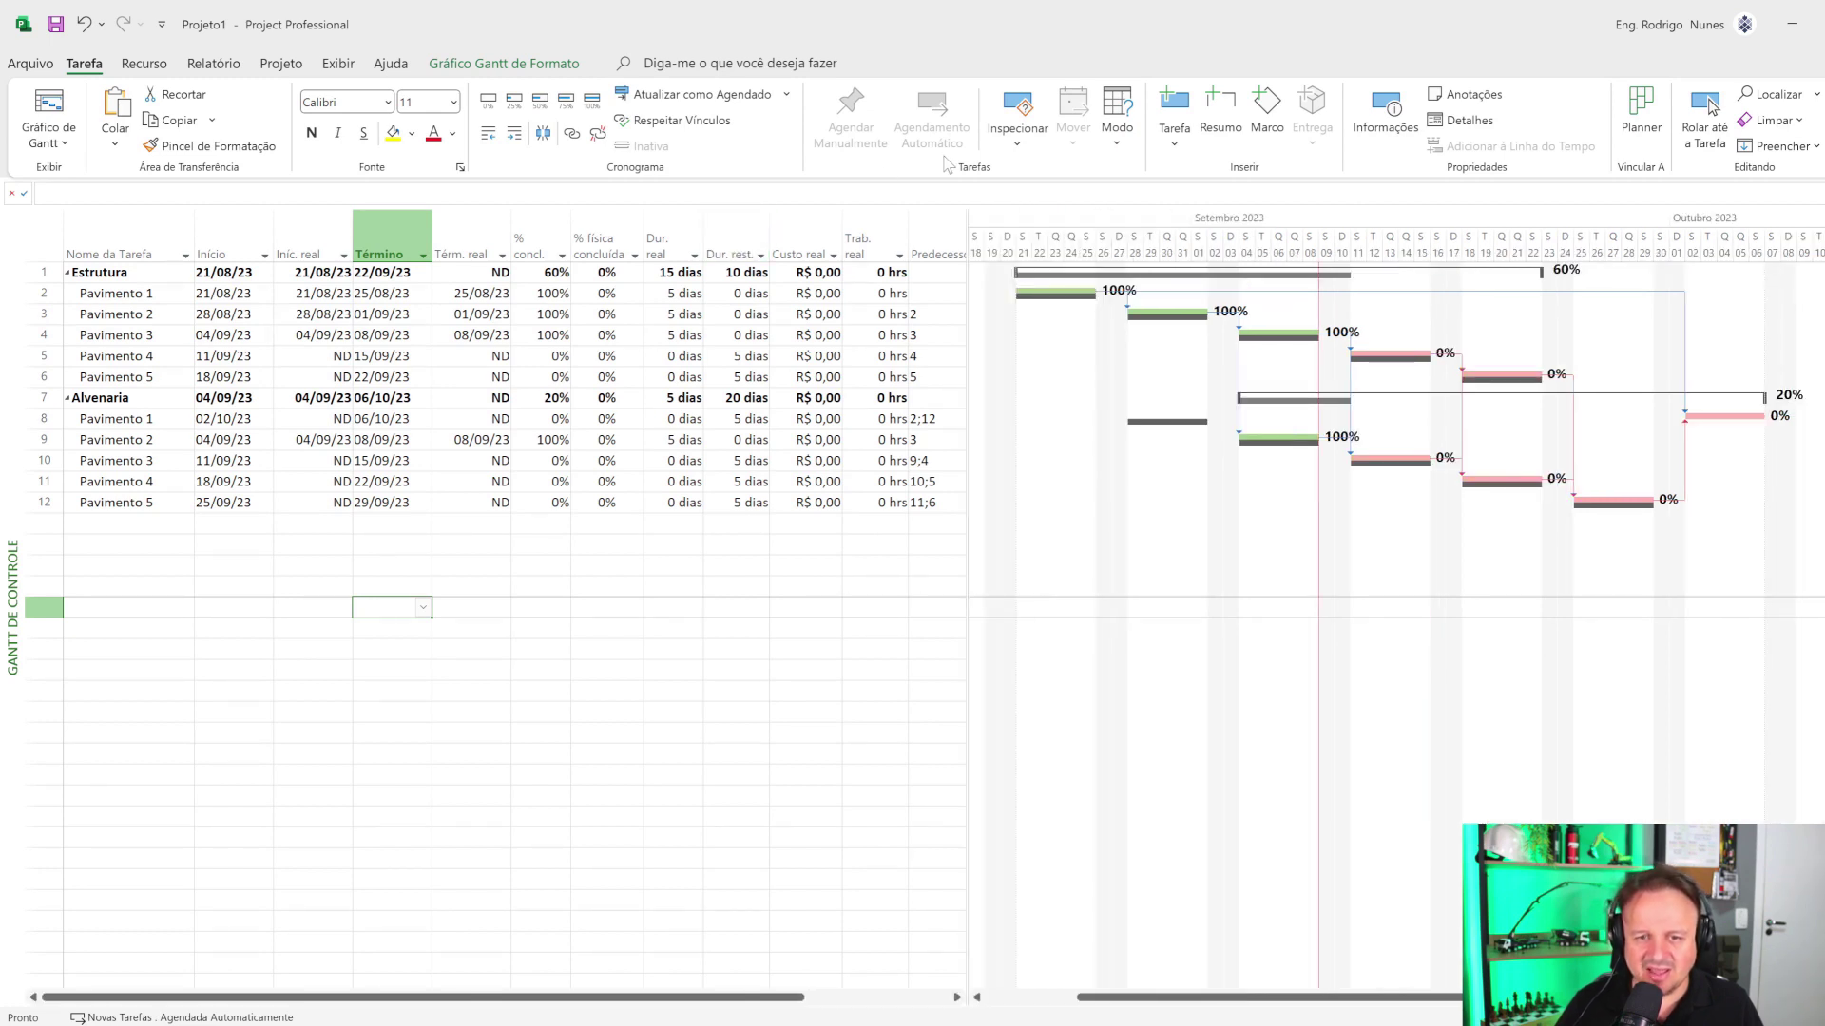